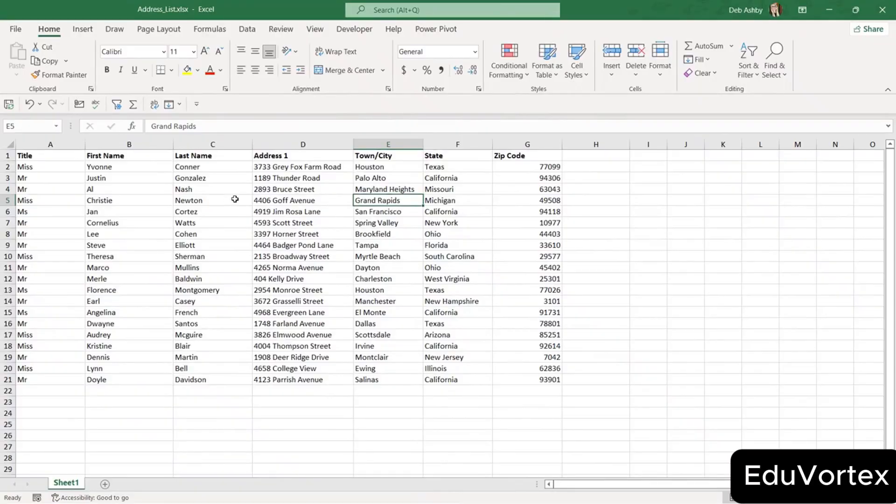
Point out a street address and two towns in the Excel address list.
{"action": "left_click", "coordinate": [276, 189]}
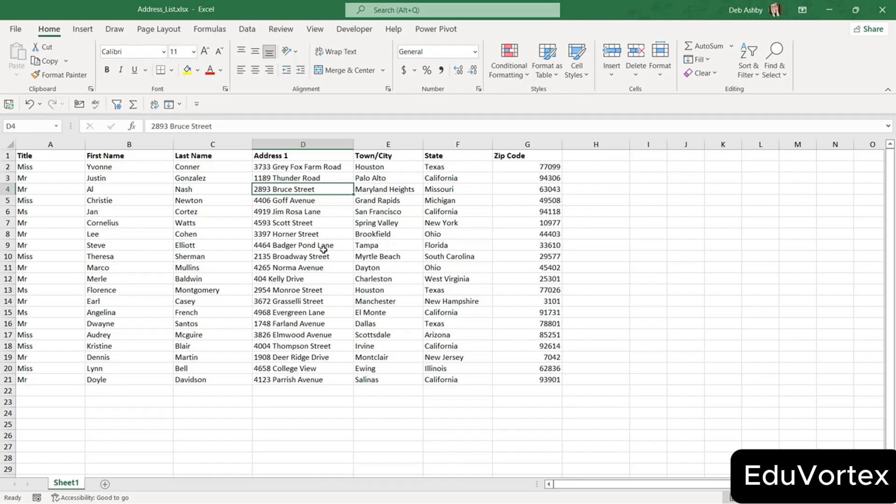
{"action": "left_click", "coordinate": [407, 227]}
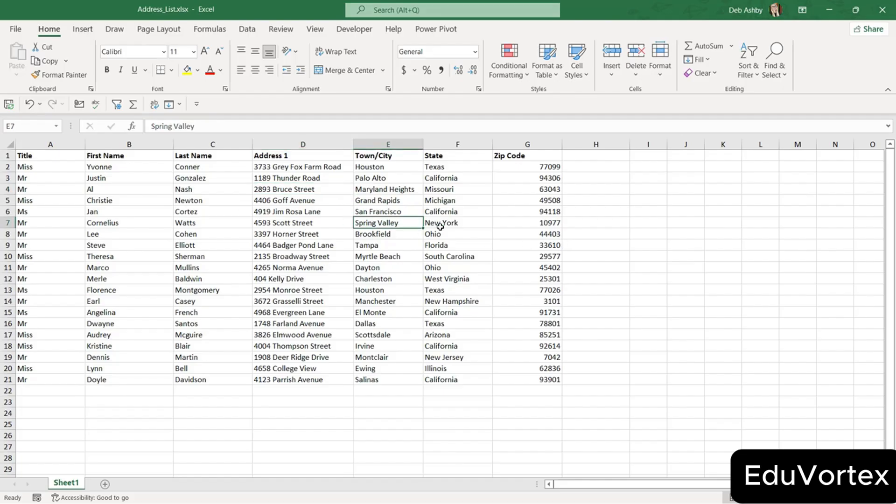
{"action": "left_click", "coordinate": [409, 202]}
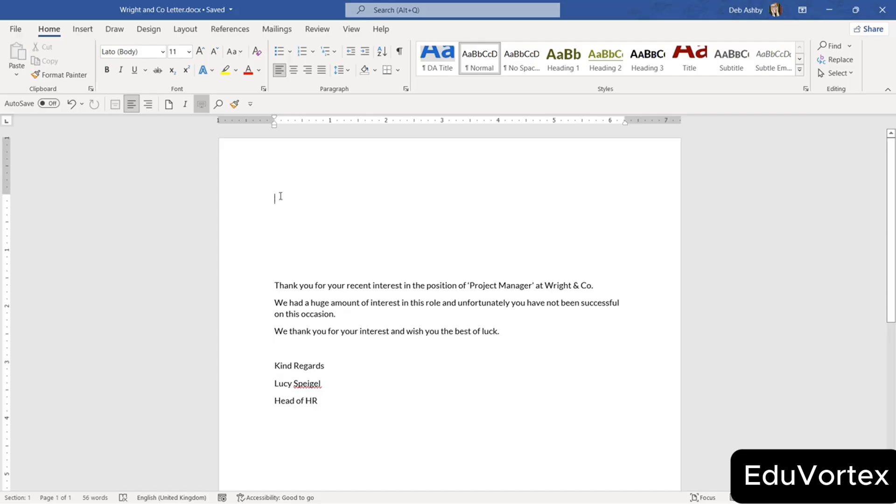
Launch the Step-by-Step Mail Merge Wizard from the Mailings tab and widen its pane.
{"action": "left_click", "coordinate": [283, 30]}
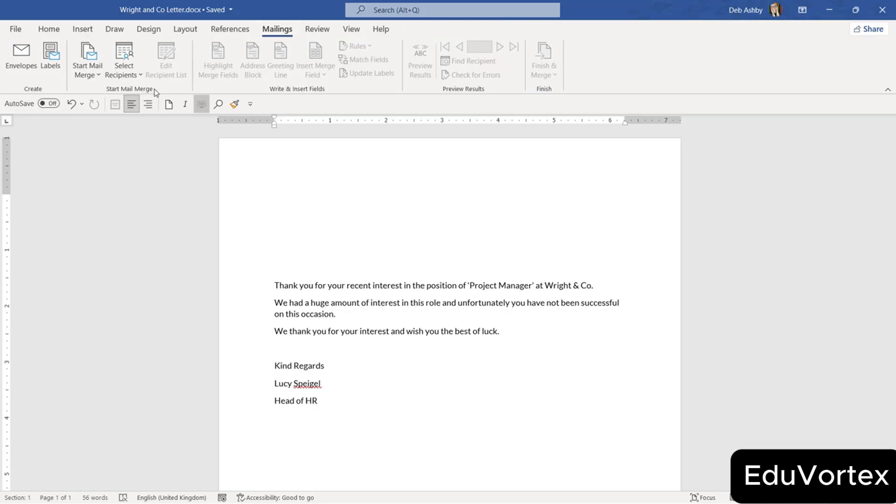
{"action": "left_click", "coordinate": [102, 76]}
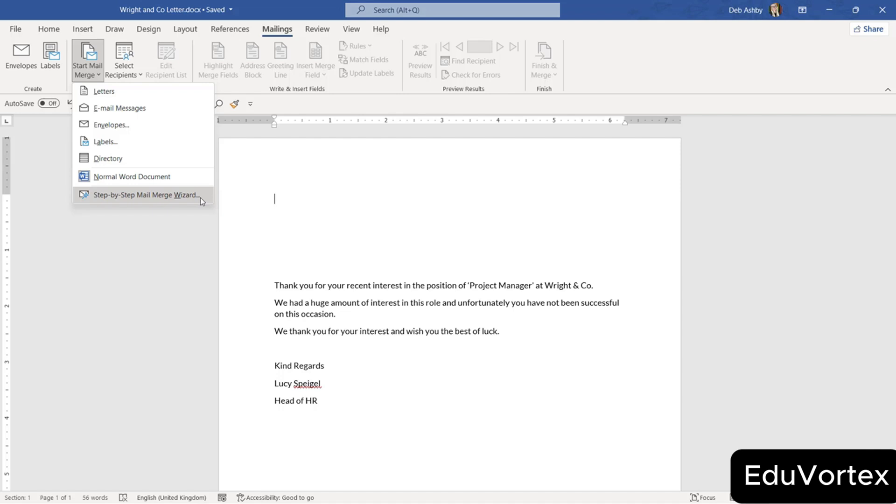
{"action": "left_click", "coordinate": [144, 195]}
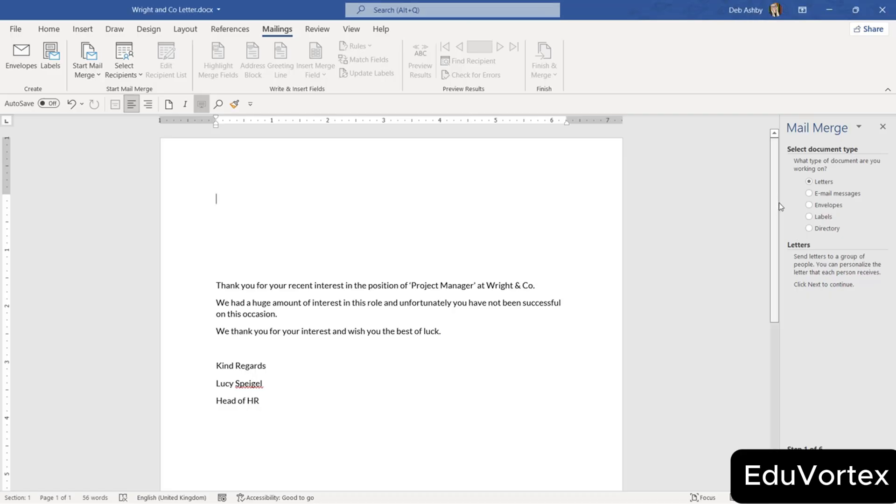
{"action": "left_click_drag", "start_coordinate": [781, 203], "coordinate": [708, 210]}
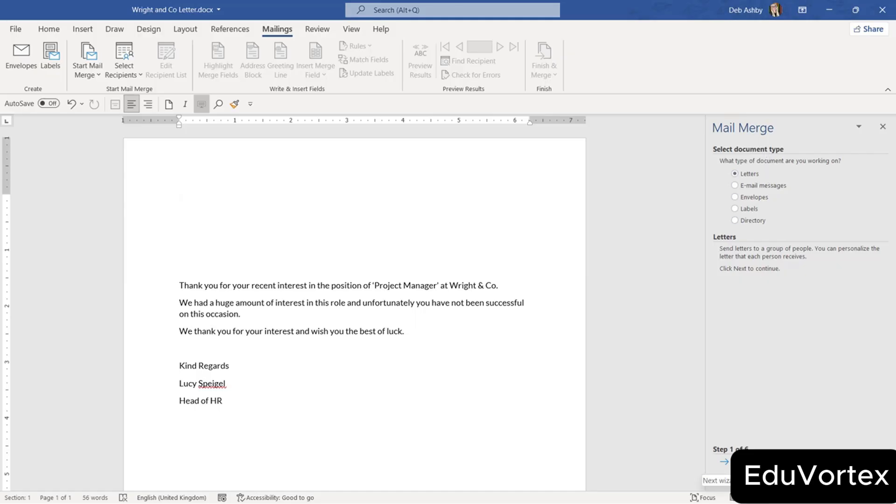
Advance the wizard to Step 3, try and cancel a new list, then choose 'Use an existing list'.
{"action": "left_click", "coordinate": [724, 461]}
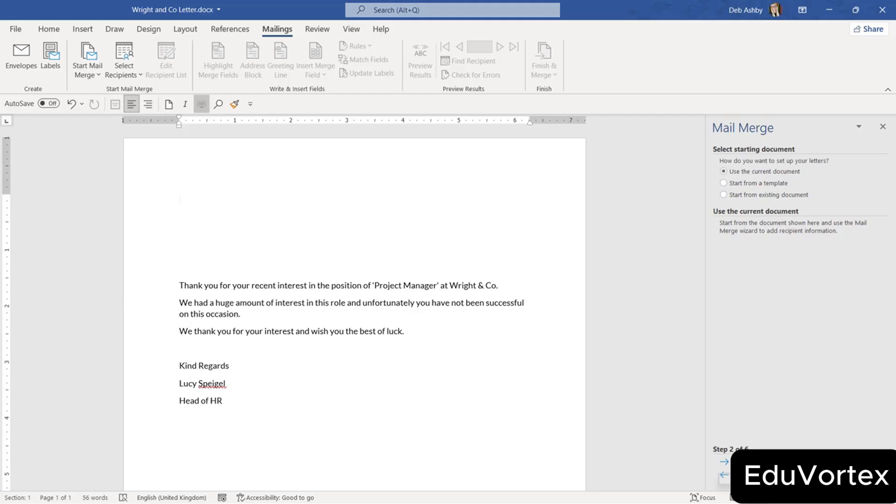
{"action": "left_click", "coordinate": [724, 461]}
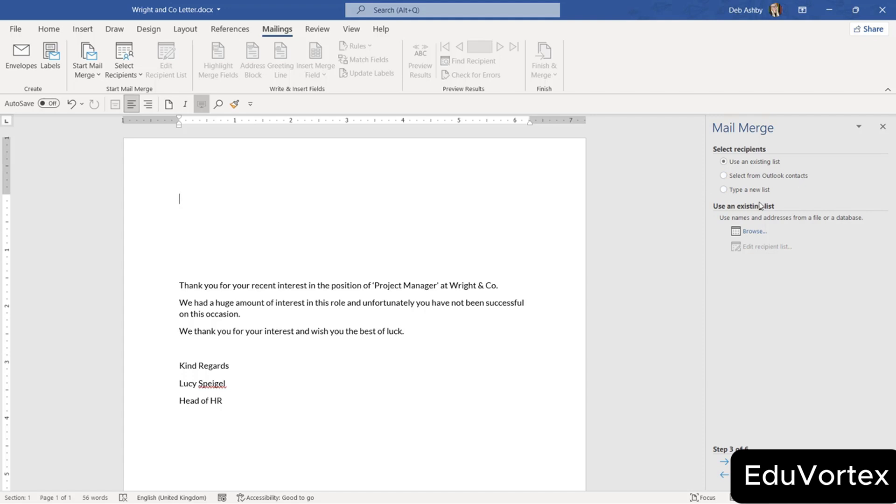
{"action": "left_click", "coordinate": [724, 189]}
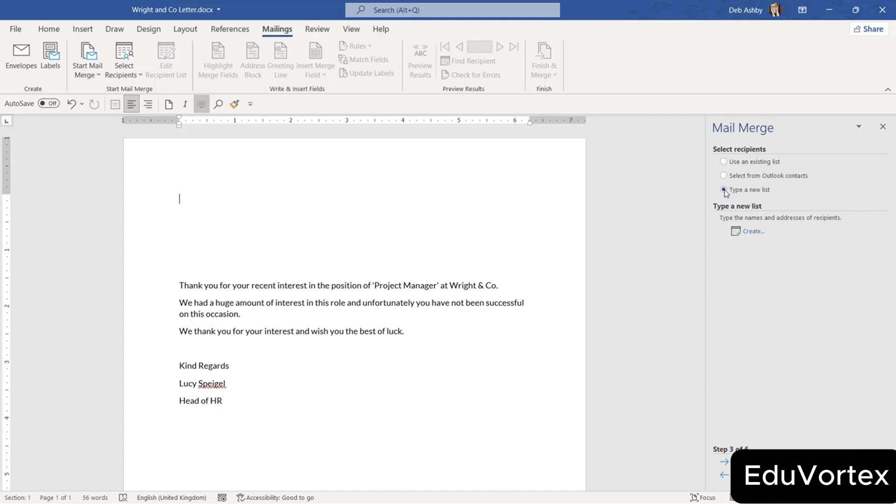
{"action": "left_click", "coordinate": [750, 236]}
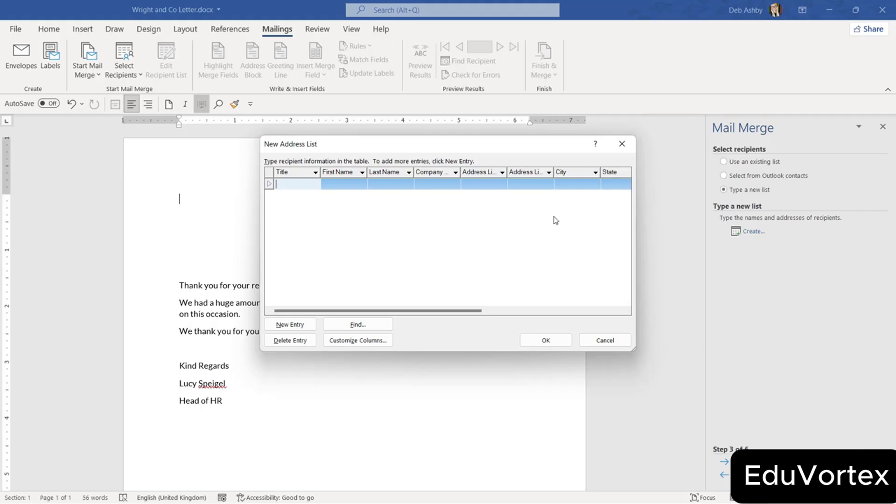
{"action": "left_click", "coordinate": [618, 342]}
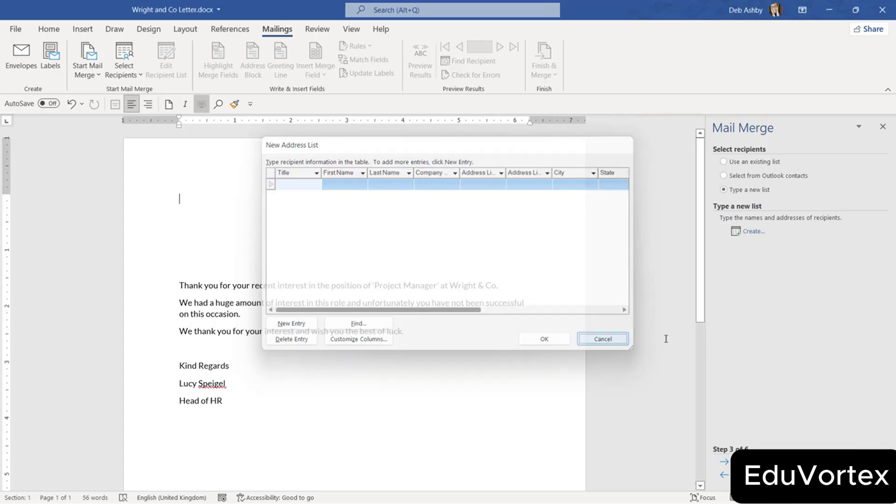
{"action": "left_click", "coordinate": [724, 161]}
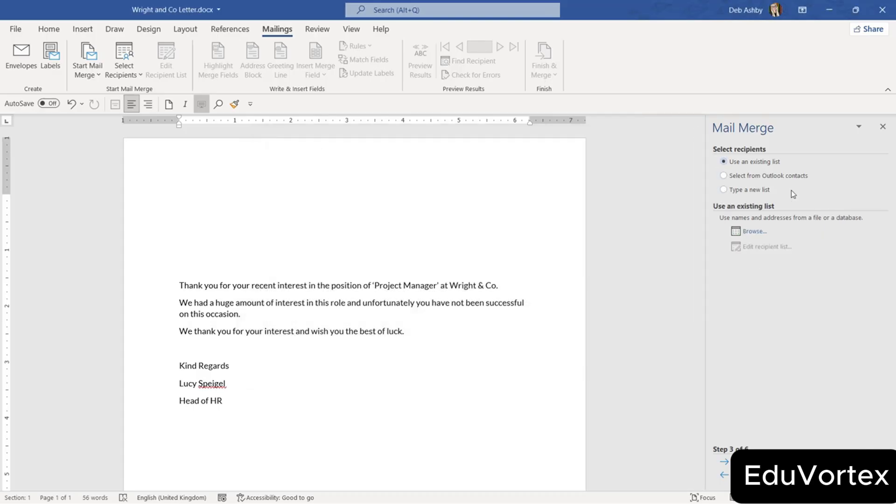
Browse to Address_List.xlsx and confirm Sheet1$ as the recipient table.
{"action": "left_click", "coordinate": [753, 231]}
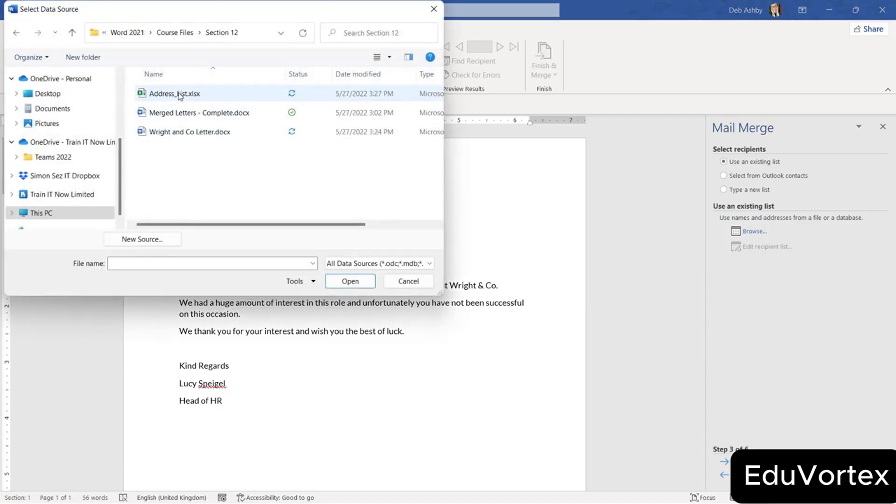
{"action": "left_click", "coordinate": [207, 95]}
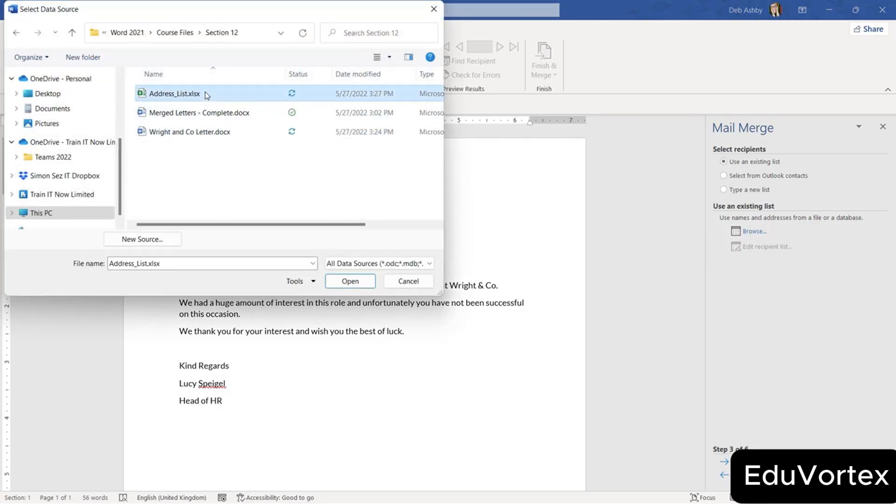
{"action": "left_click", "coordinate": [354, 283]}
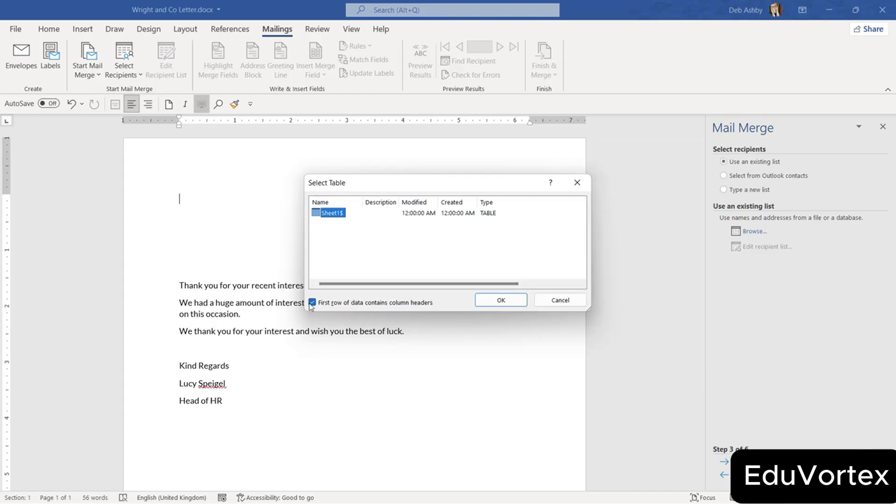
{"action": "left_click", "coordinate": [500, 300]}
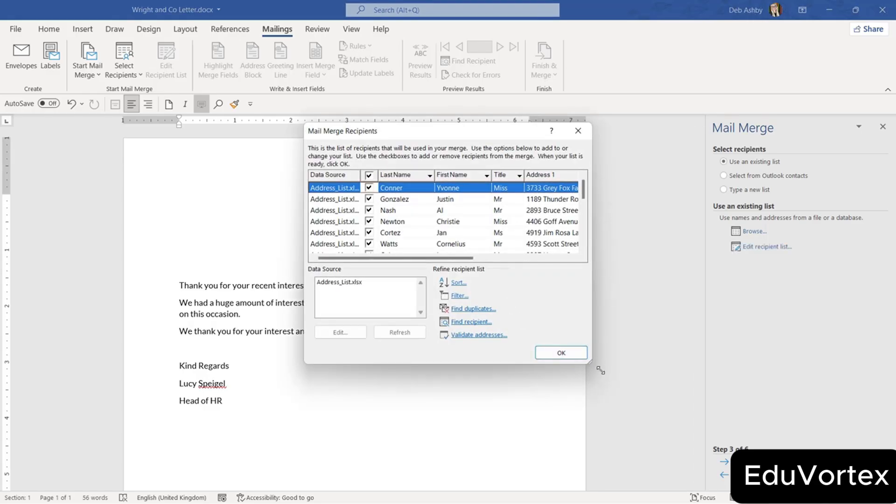
Enlarge the recipient dialog and move Title, First Name and Town/City columns into order.
{"action": "left_click_drag", "start_coordinate": [589, 362], "coordinate": [812, 464]}
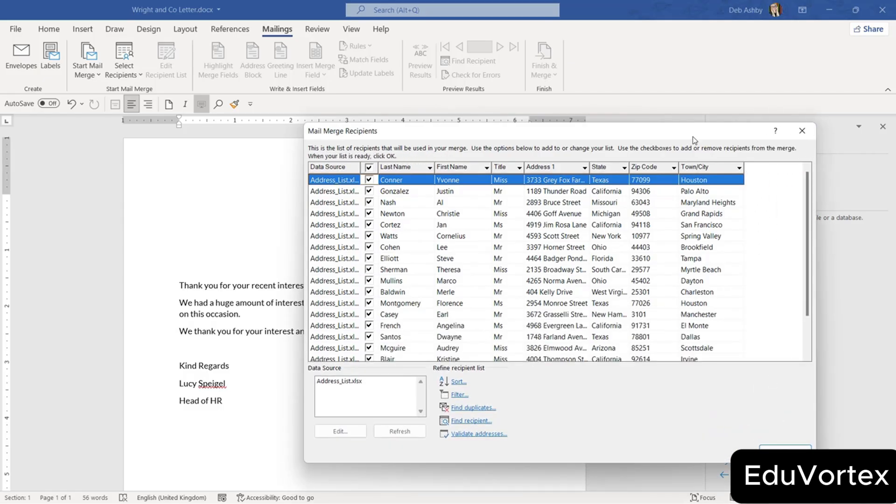
{"action": "left_click_drag", "start_coordinate": [689, 136], "coordinate": [566, 138]}
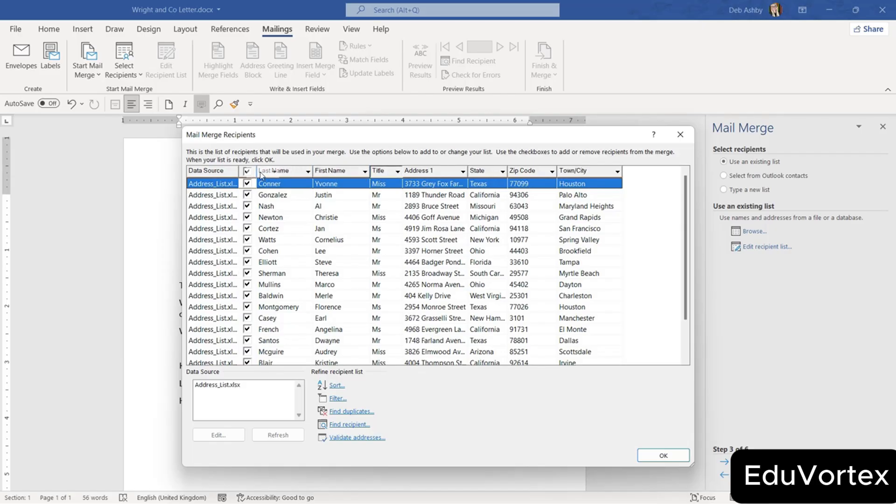
{"action": "left_click_drag", "start_coordinate": [262, 175], "coordinate": [262, 175]}
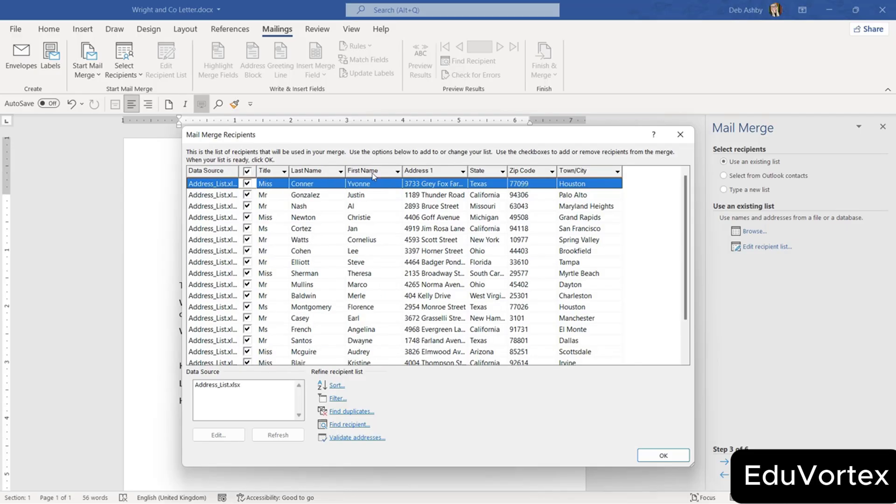
{"action": "left_click_drag", "start_coordinate": [373, 175], "coordinate": [301, 173]}
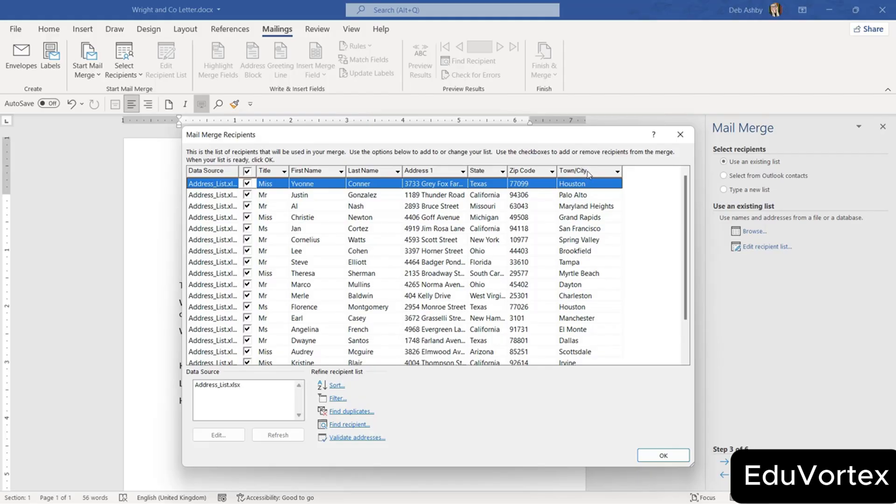
{"action": "left_click_drag", "start_coordinate": [589, 173], "coordinate": [474, 179]}
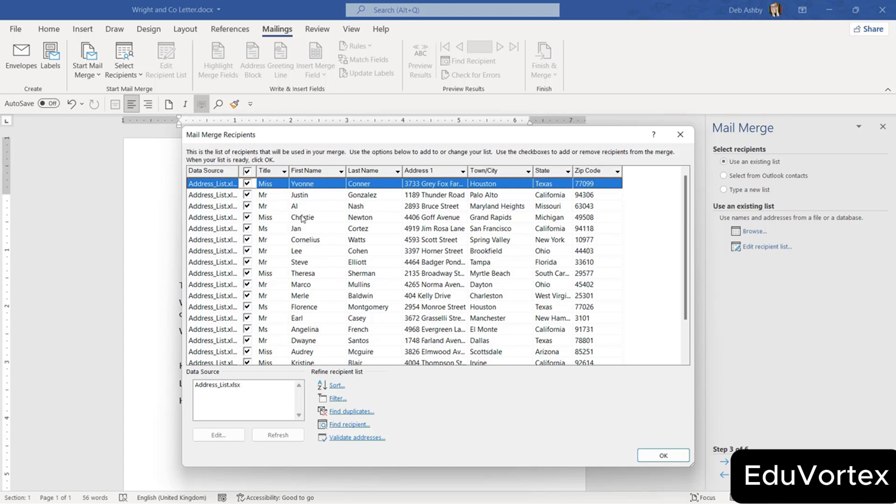
Uncheck the first three recipients, then check them all again.
{"action": "left_click", "coordinate": [247, 184]}
{"action": "left_click", "coordinate": [247, 194]}
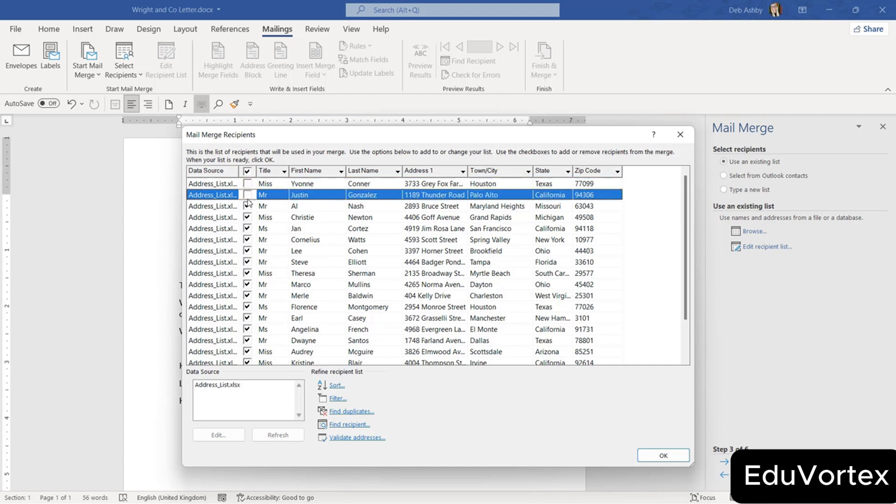
{"action": "left_click", "coordinate": [247, 206]}
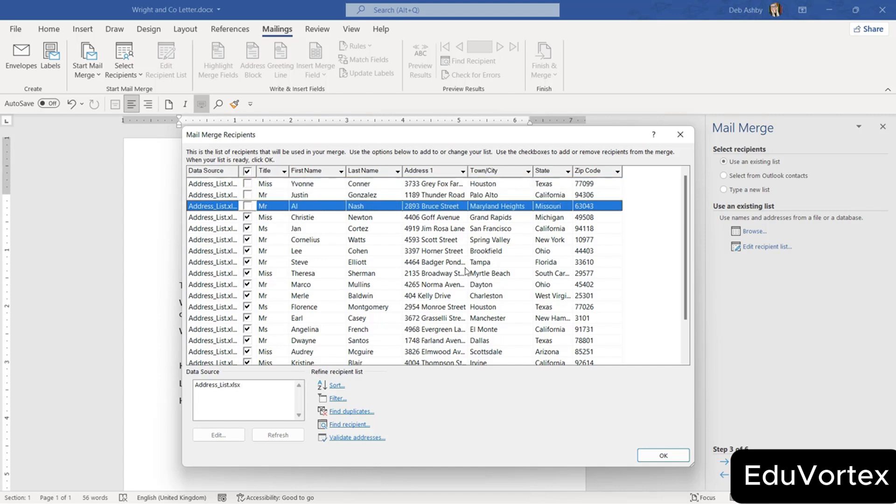
{"action": "left_click", "coordinate": [246, 183]}
{"action": "left_click", "coordinate": [247, 195]}
{"action": "left_click", "coordinate": [246, 205]}
Sort the recipient list by First Name.
{"action": "left_click", "coordinate": [335, 386]}
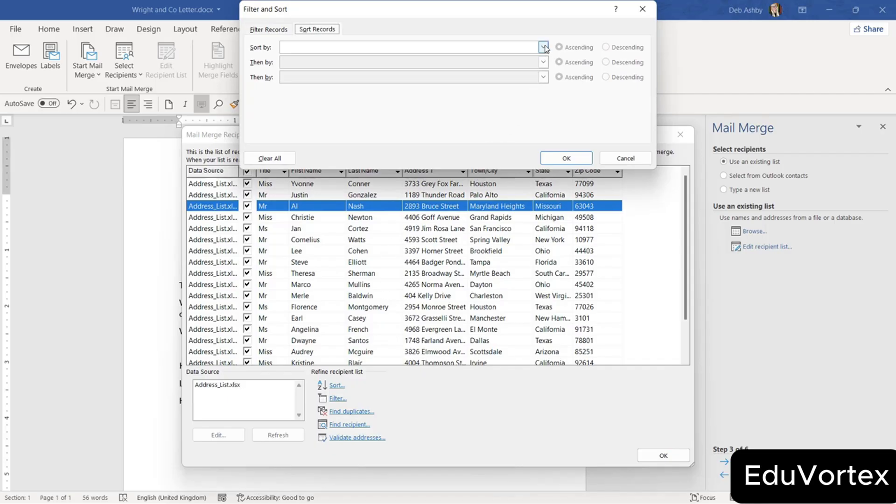
{"action": "left_click", "coordinate": [545, 48]}
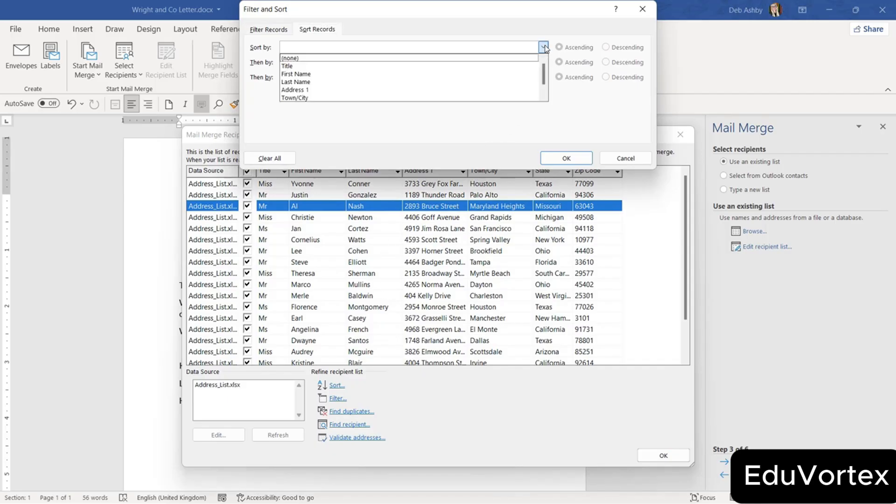
{"action": "left_click", "coordinate": [317, 76]}
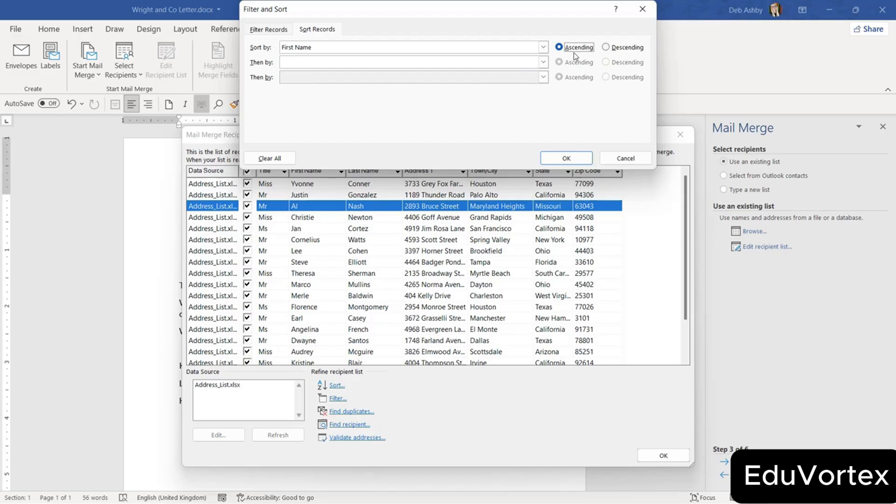
{"action": "left_click", "coordinate": [566, 158]}
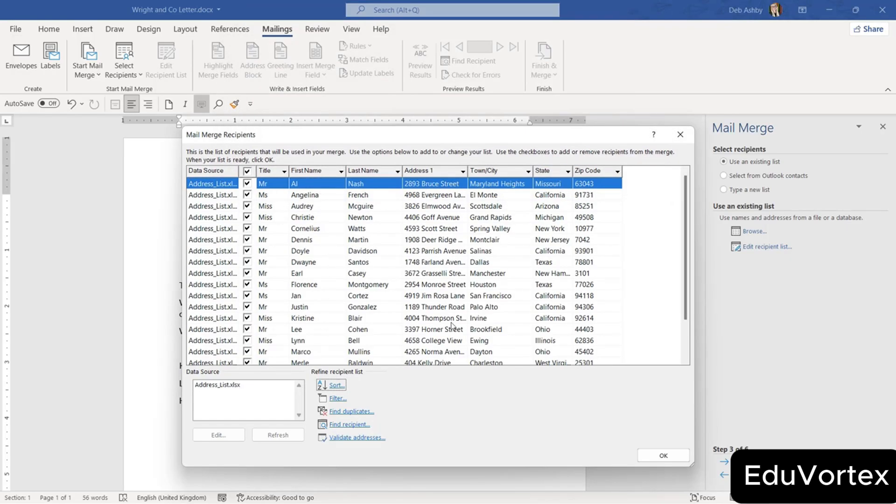
Filter the recipients to show only those with Title equal to Miss.
{"action": "left_click", "coordinate": [337, 399]}
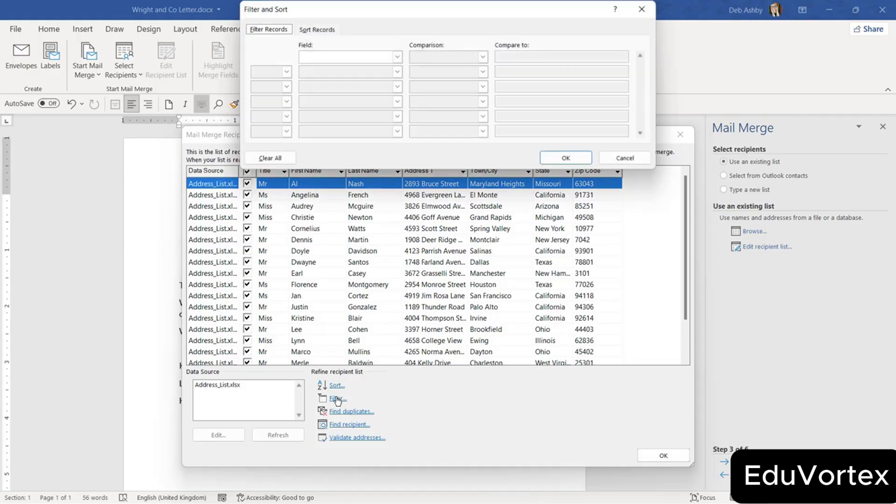
{"action": "left_click", "coordinate": [310, 57]}
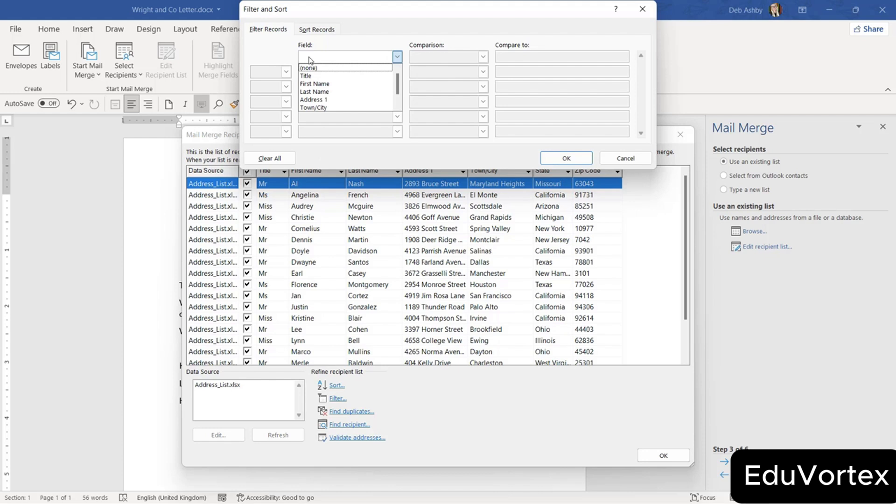
{"action": "left_click", "coordinate": [308, 77]}
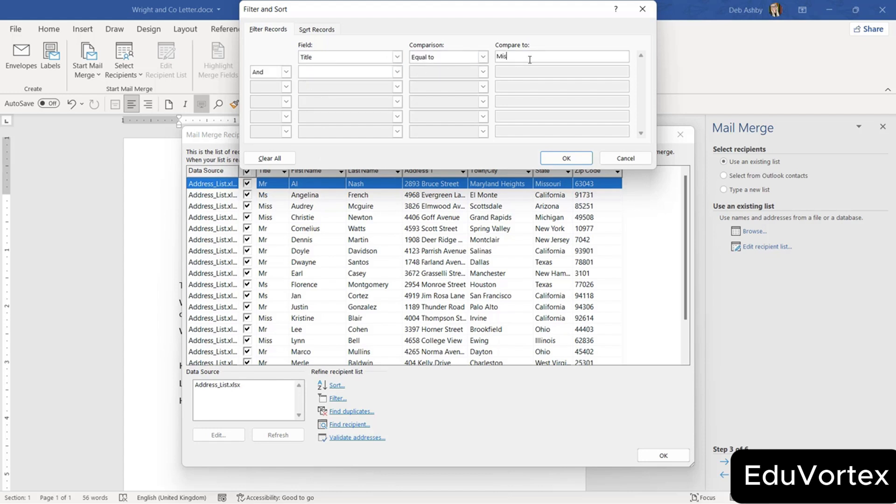
{"action": "left_click", "coordinate": [572, 162]}
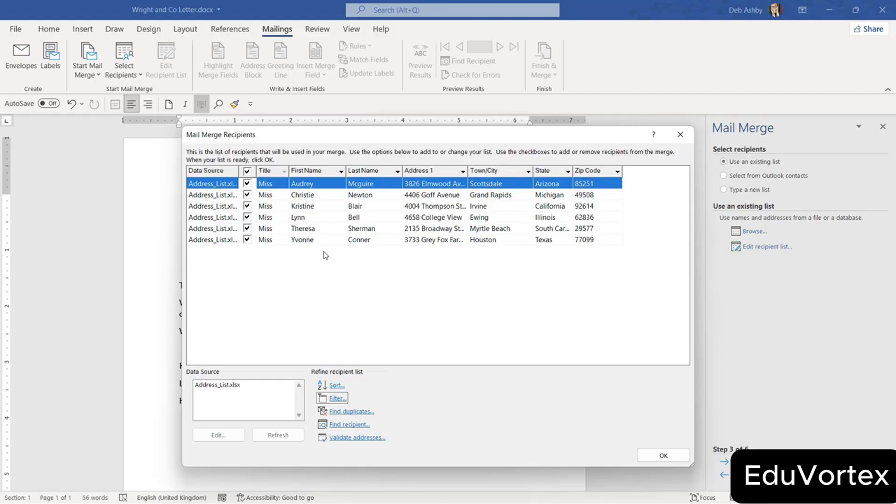
Clear all filter conditions so every recipient is listed again.
{"action": "left_click", "coordinate": [337, 399]}
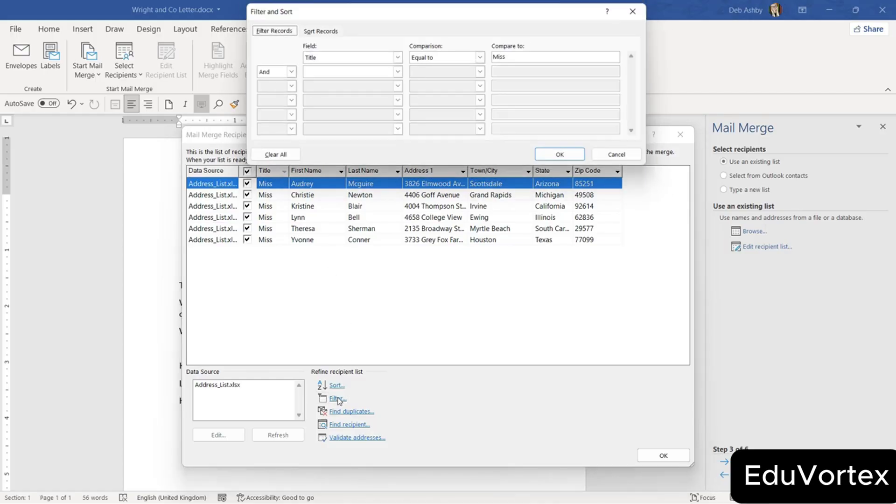
{"action": "left_click", "coordinate": [261, 159]}
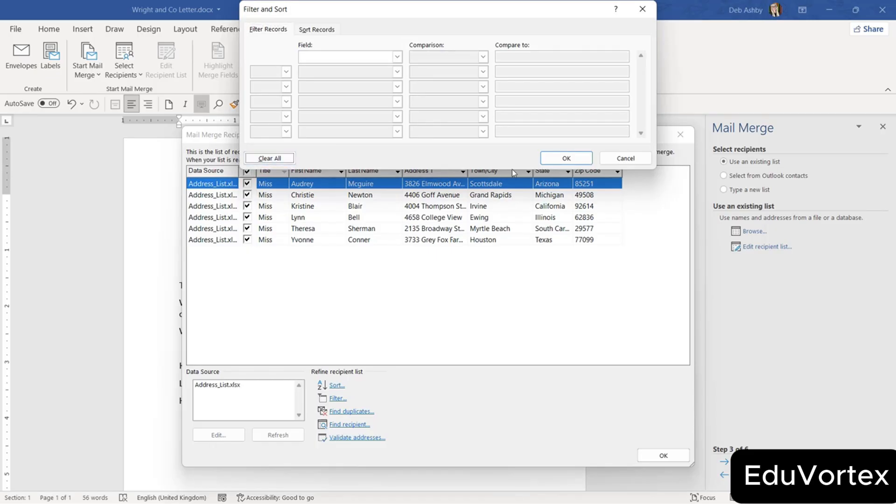
{"action": "left_click", "coordinate": [566, 157]}
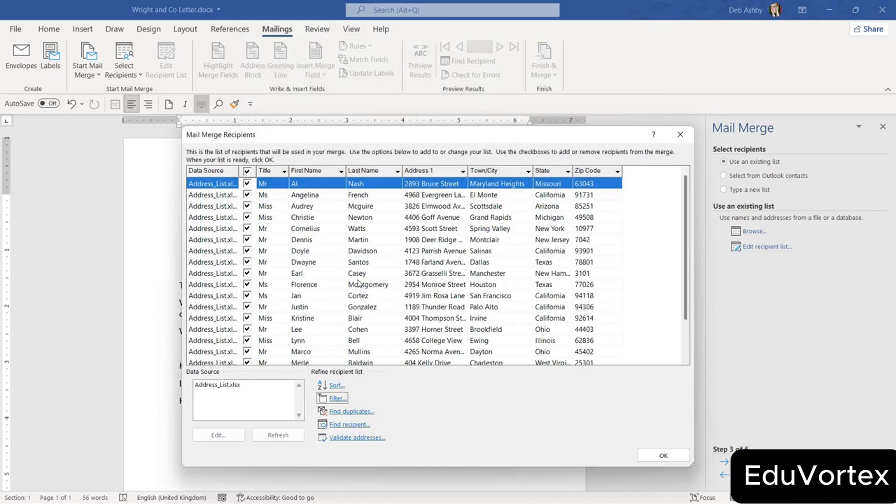
Check for duplicates, search for recipient 'Dennis', then close the recipient list.
{"action": "left_click", "coordinate": [360, 412]}
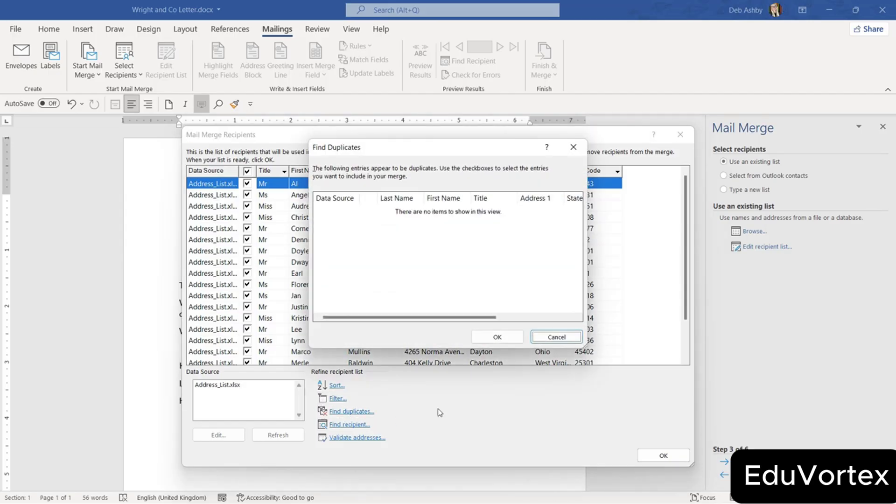
{"action": "left_click", "coordinate": [549, 338]}
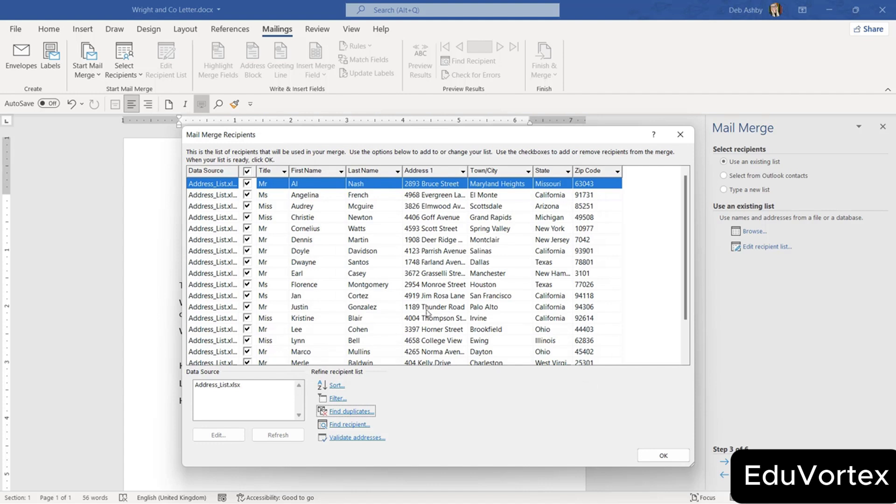
{"action": "left_click", "coordinate": [350, 424]}
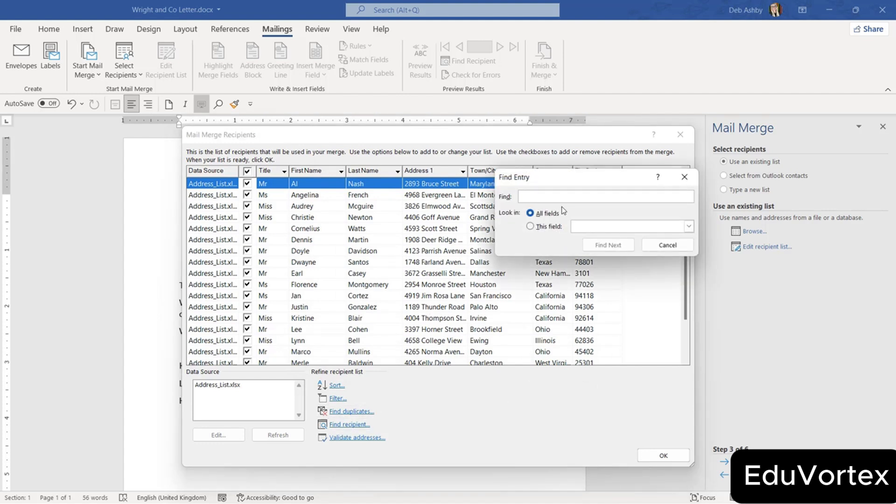
{"action": "type", "text": "Dennis"}
{"action": "left_click", "coordinate": [608, 245]}
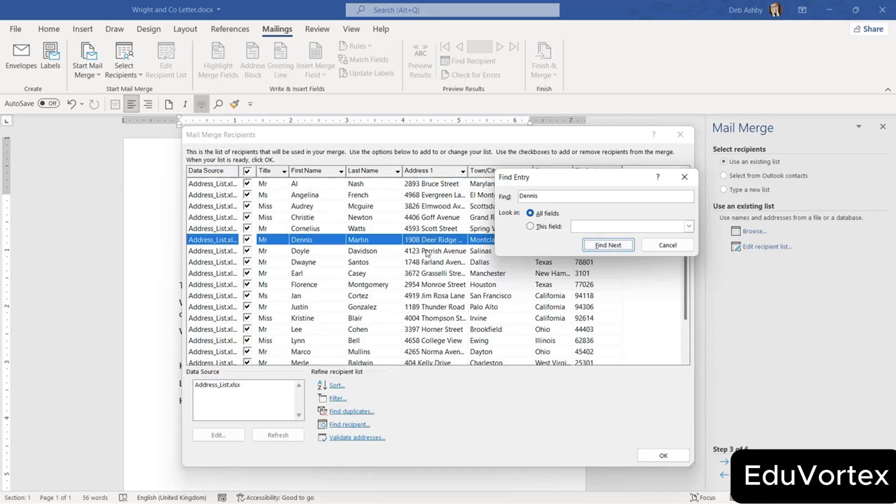
{"action": "left_click", "coordinate": [660, 247]}
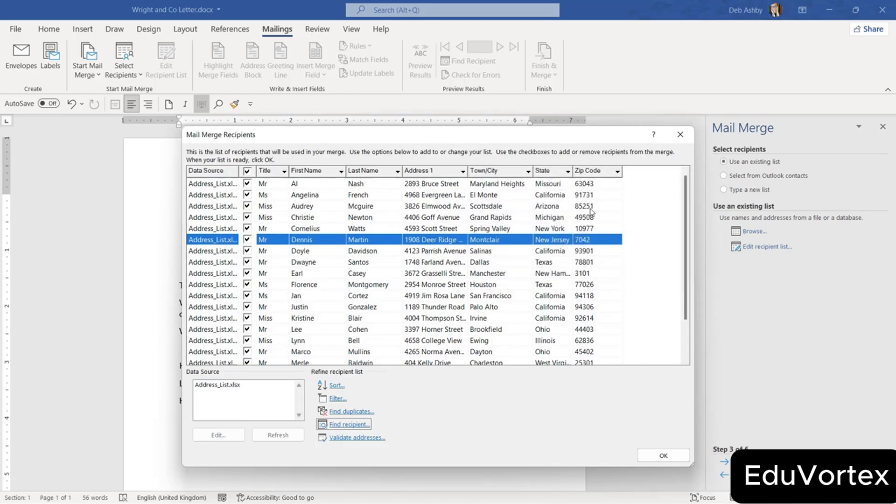
{"action": "left_click", "coordinate": [663, 455]}
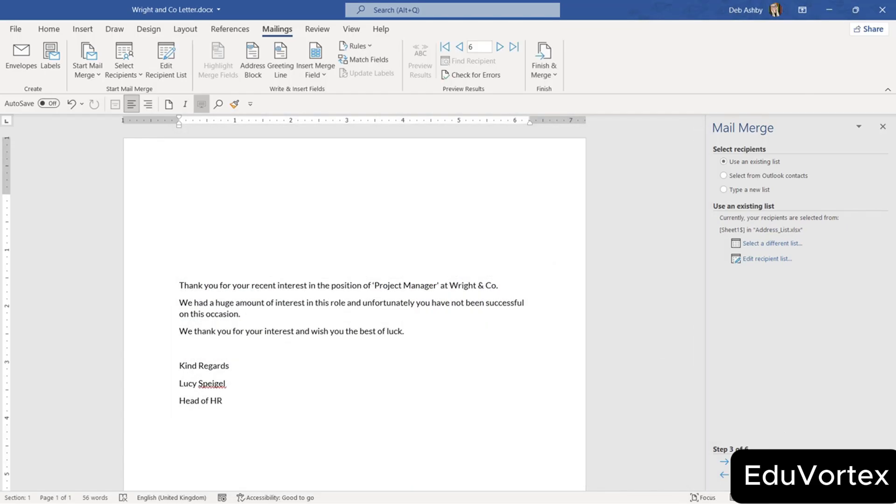
Advance the wizard to Step 4, Write your letter.
{"action": "left_click", "coordinate": [723, 461]}
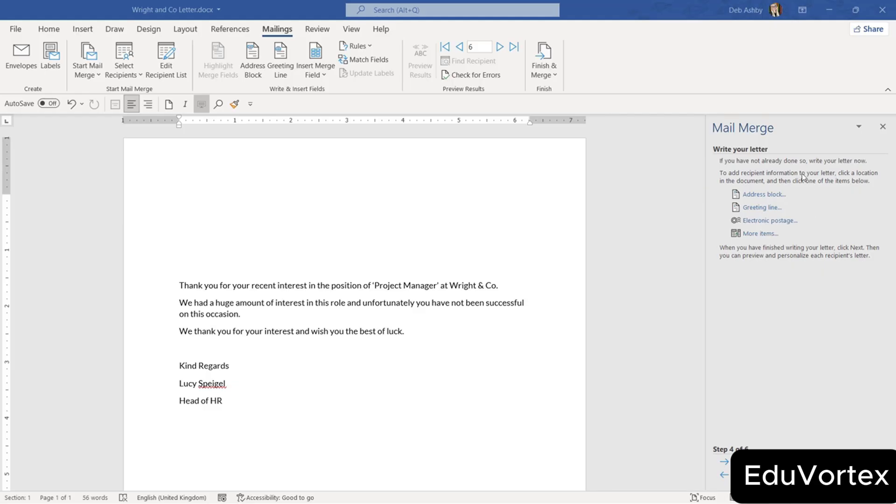
At the letter's top, start an address block using the 'Mr. Josh Randall Jr.' name format.
{"action": "left_click", "coordinate": [797, 127]}
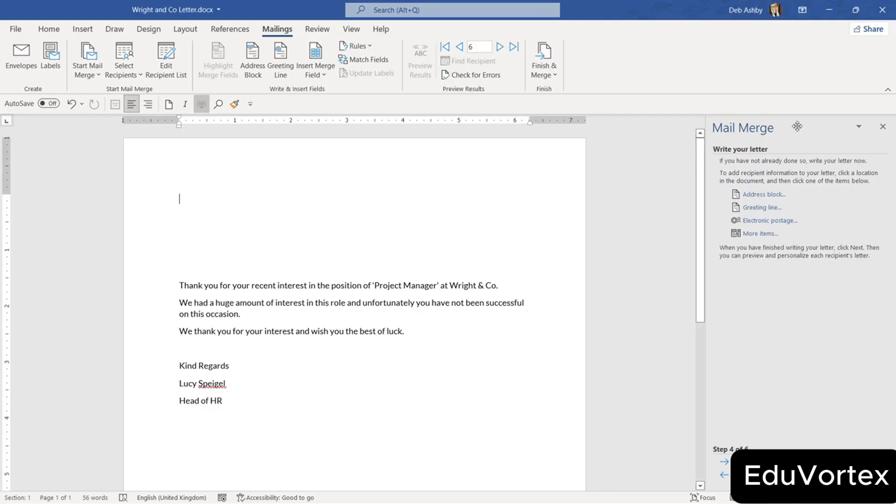
{"action": "left_click", "coordinate": [757, 195]}
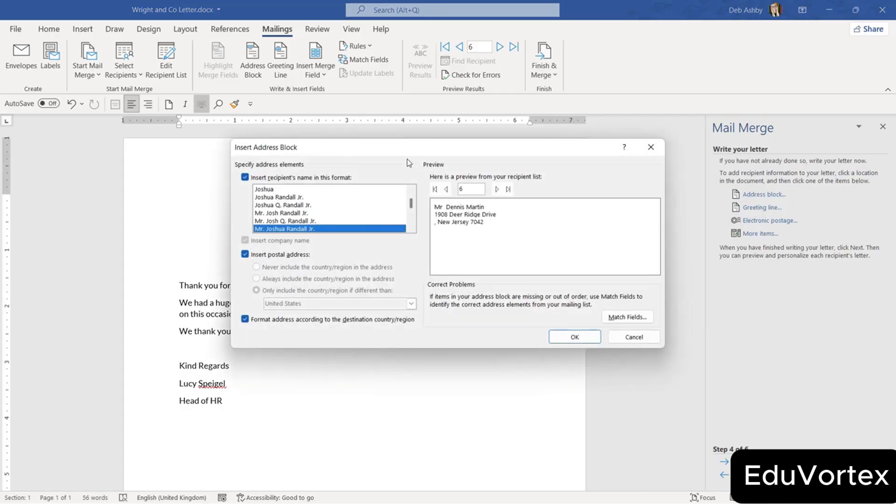
{"action": "left_click_drag", "start_coordinate": [312, 150], "coordinate": [294, 186]}
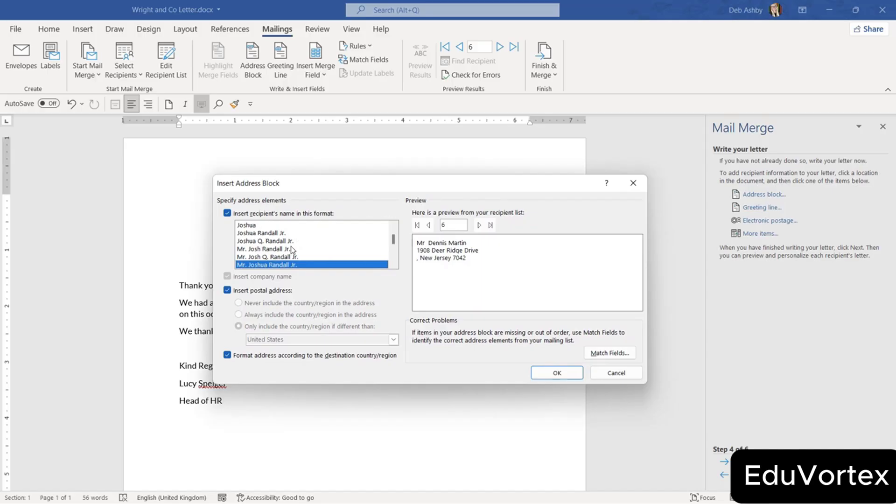
{"action": "left_click", "coordinate": [252, 226]}
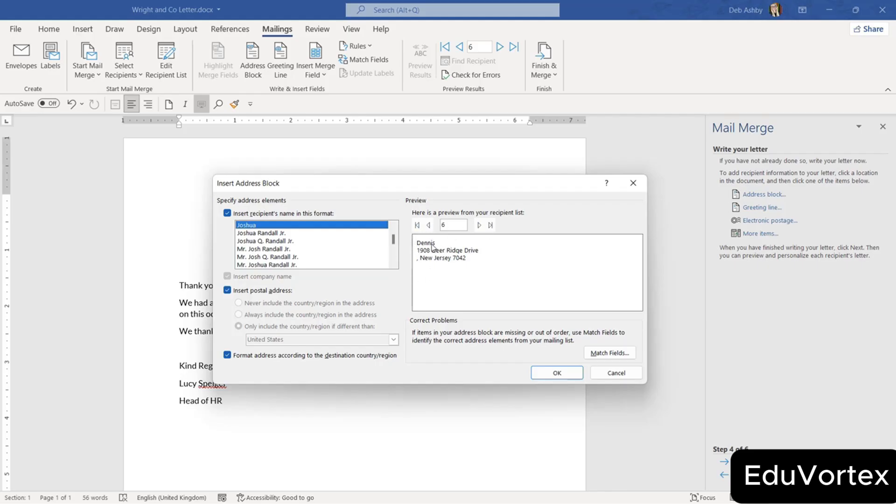
{"action": "left_click", "coordinate": [270, 233]}
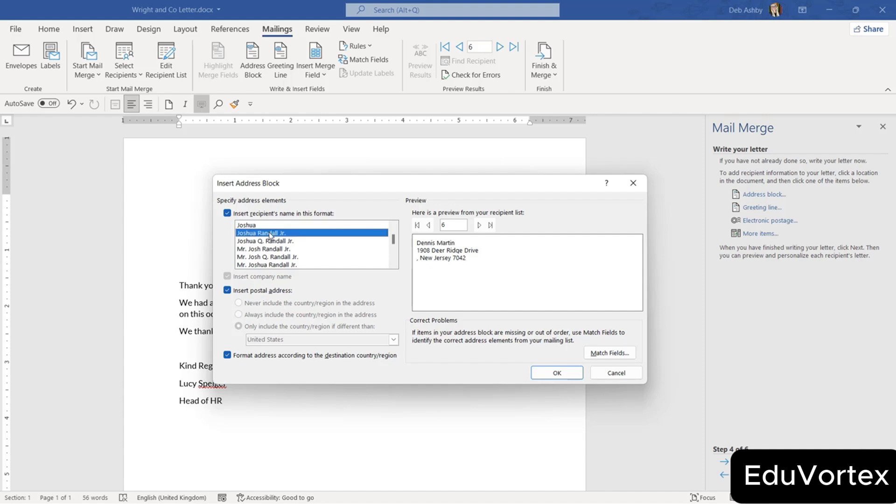
{"action": "left_click", "coordinate": [270, 249]}
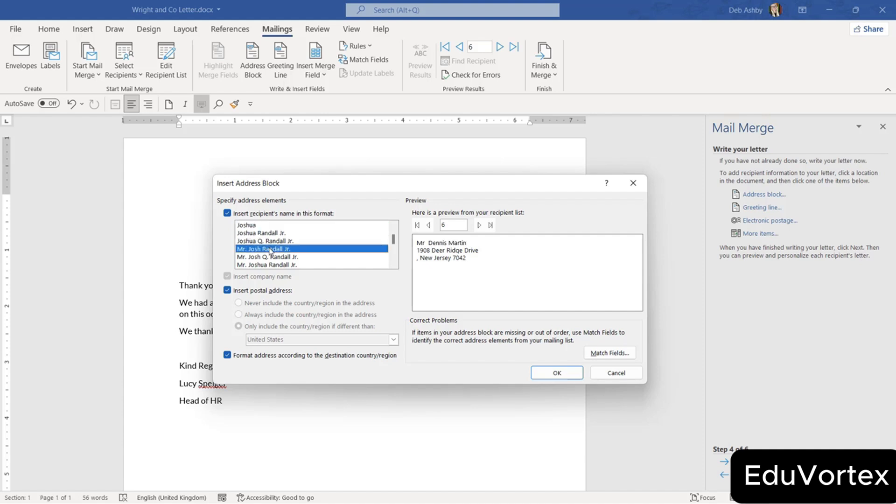
Preview through recipient 11, keep the postal address included, and insert the address block.
{"action": "left_click", "coordinate": [480, 225]}
{"action": "left_click", "coordinate": [481, 226]}
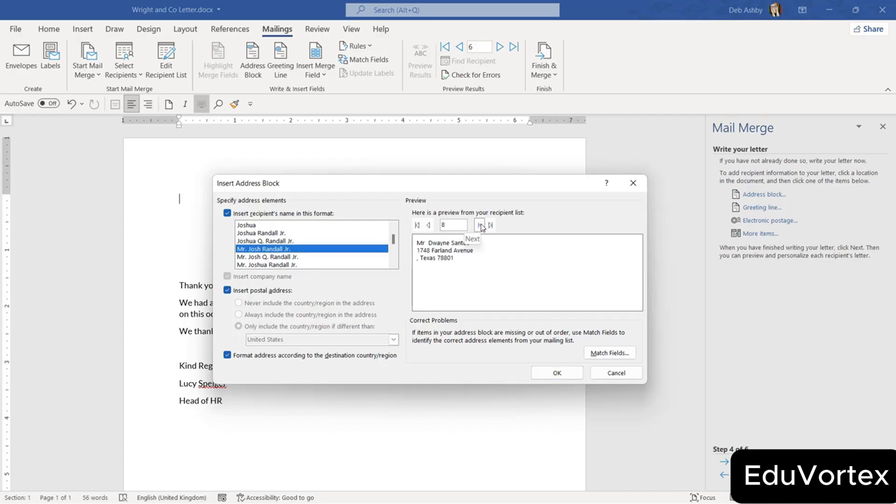
{"action": "left_click", "coordinate": [480, 226]}
{"action": "left_click", "coordinate": [480, 225]}
{"action": "left_click", "coordinate": [480, 225]}
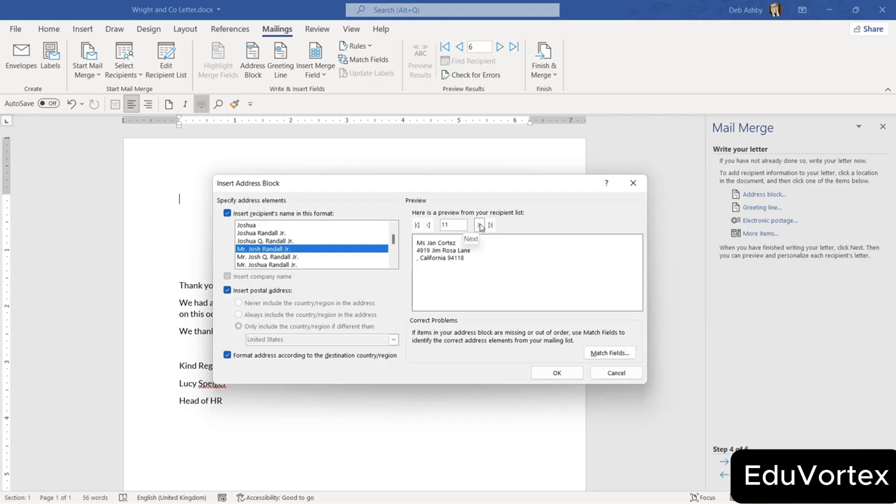
{"action": "left_click", "coordinate": [228, 291]}
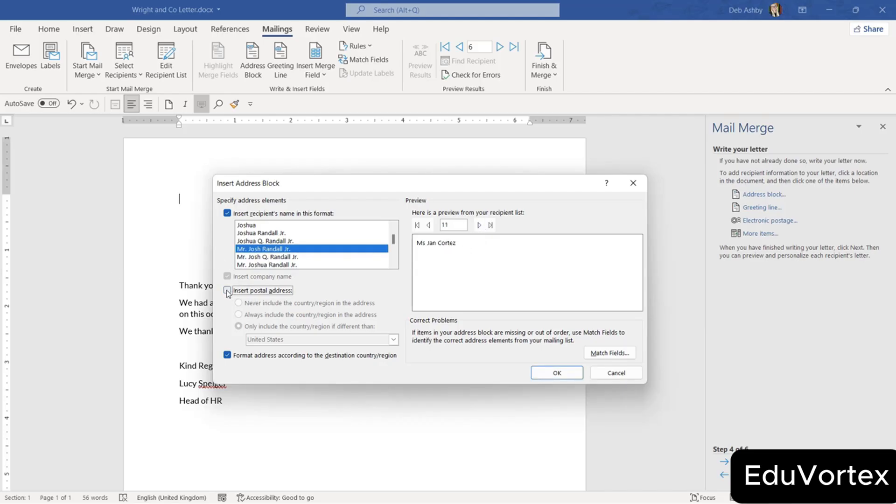
{"action": "left_click", "coordinate": [227, 291]}
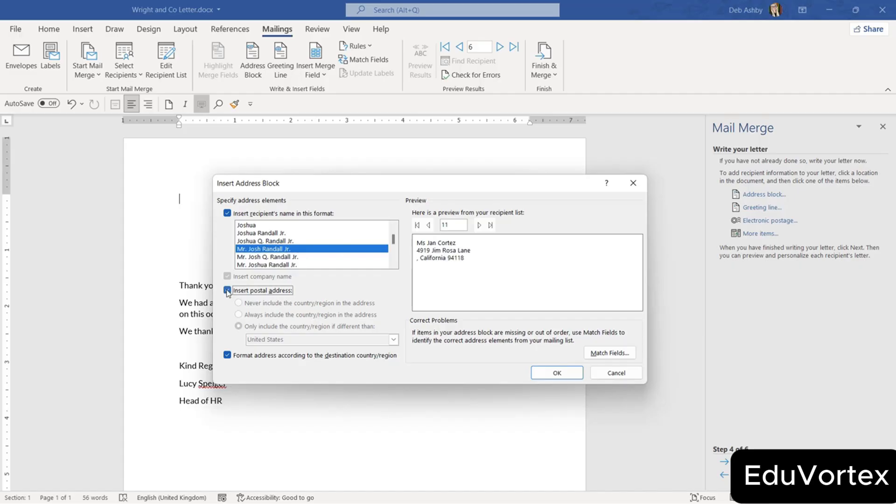
{"action": "left_click", "coordinate": [556, 371]}
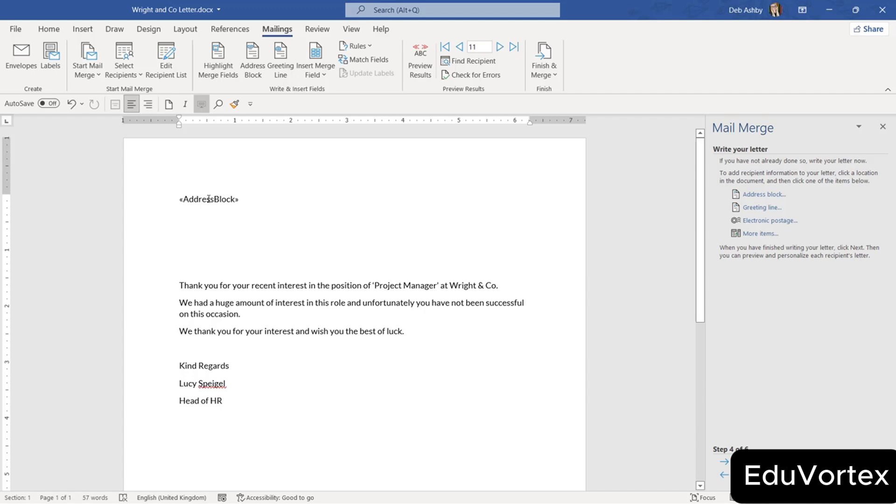
Place the cursor on the blank line above 'Thank you for your recent interest...'.
{"action": "left_click", "coordinate": [183, 270]}
Set the greeting line format to 'Dear' plus first name followed by a comma.
{"action": "left_click", "coordinate": [761, 208]}
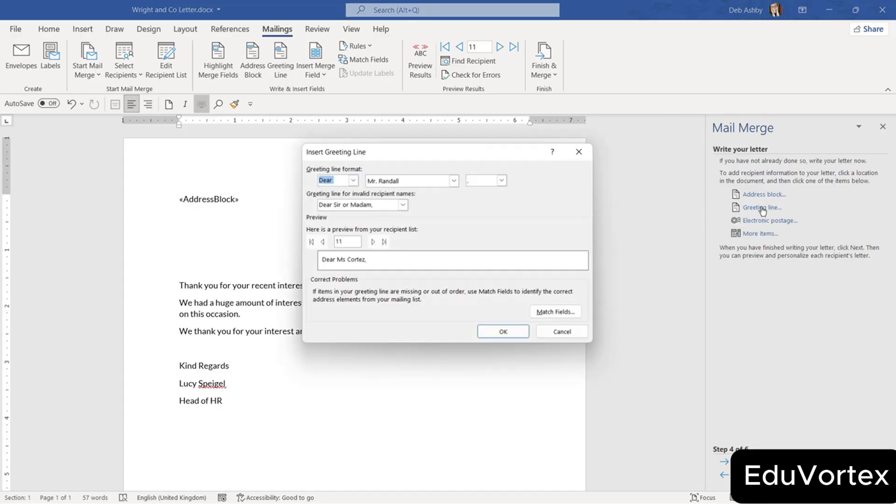
{"action": "left_click", "coordinate": [352, 180]}
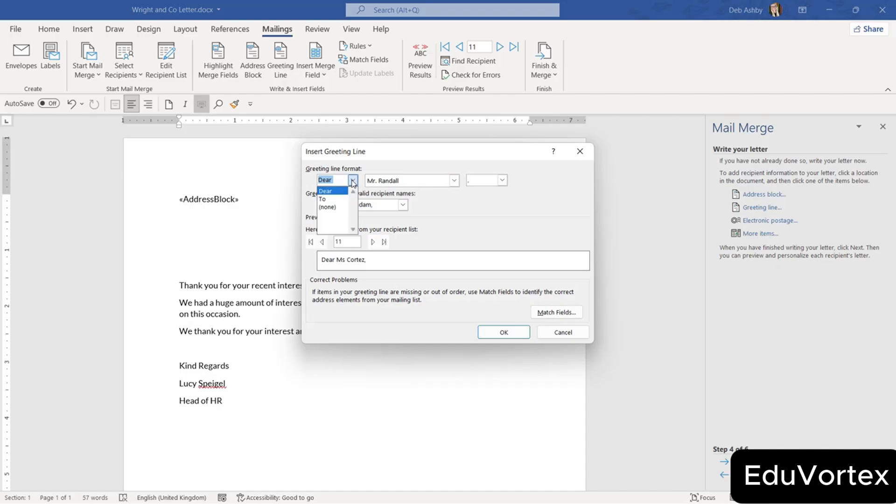
{"action": "left_click", "coordinate": [377, 171]}
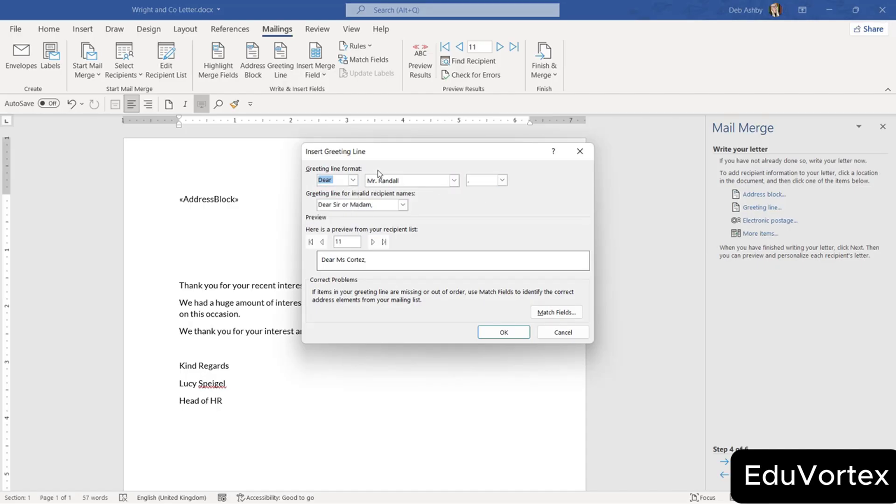
{"action": "left_click", "coordinate": [454, 181]}
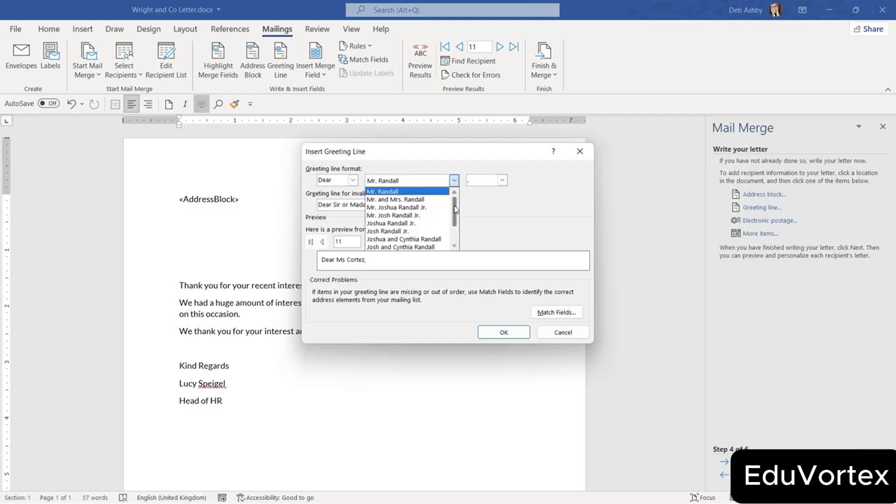
{"action": "left_click_drag", "start_coordinate": [455, 208], "coordinate": [455, 218]}
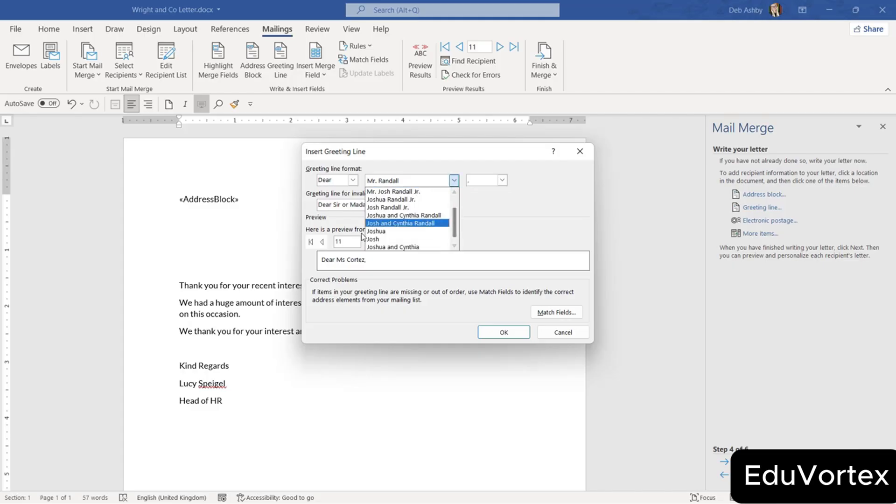
{"action": "left_click", "coordinate": [381, 232]}
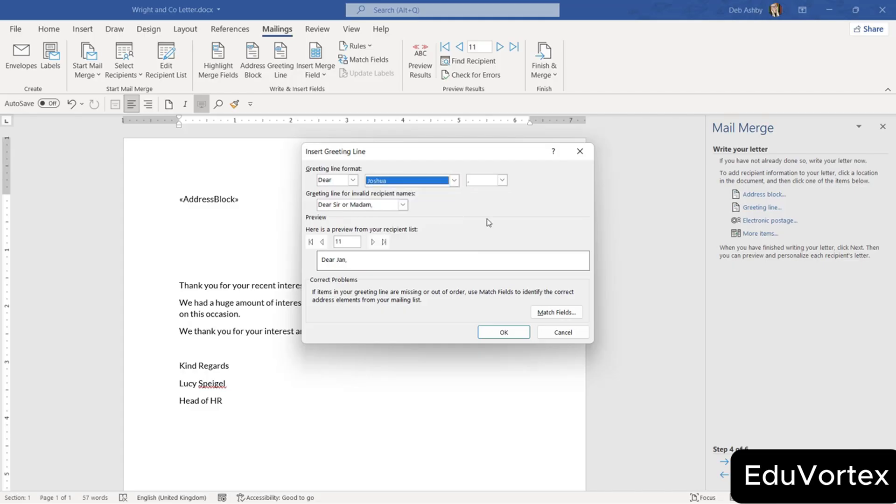
{"action": "left_click", "coordinate": [502, 180]}
{"action": "left_click", "coordinate": [480, 193]}
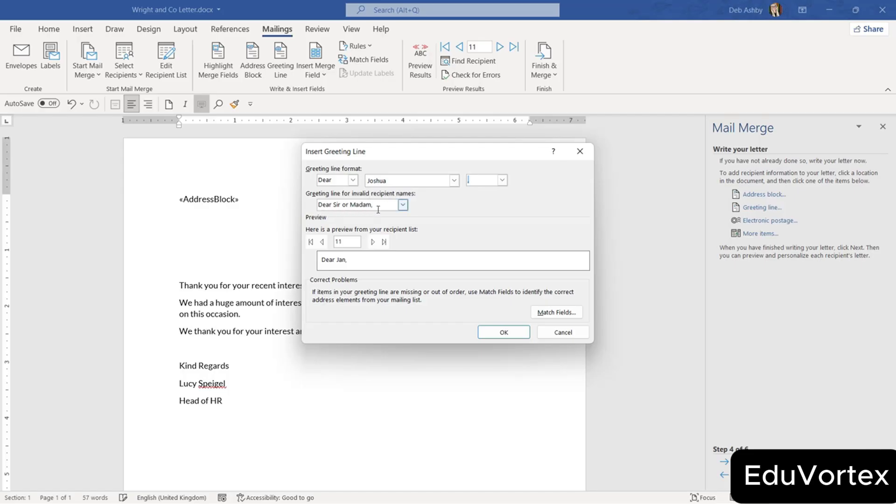
Preview the greeting for several recipients, then insert the «GreetingLine» field.
{"action": "left_click", "coordinate": [373, 243]}
{"action": "left_click", "coordinate": [373, 242]}
{"action": "left_click", "coordinate": [372, 243]}
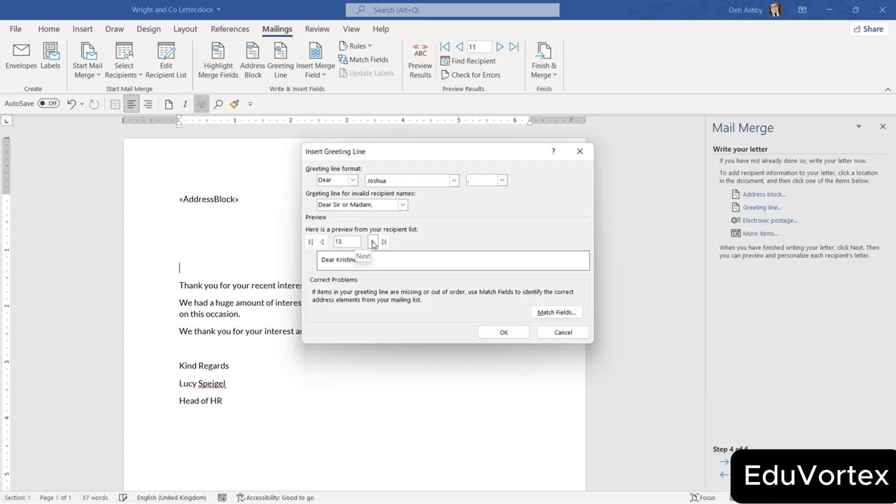
{"action": "left_click", "coordinate": [373, 243]}
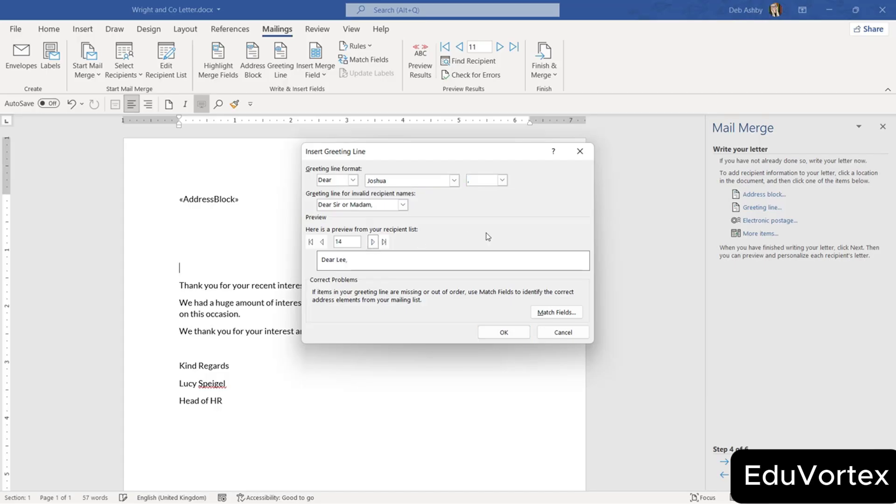
{"action": "left_click", "coordinate": [507, 330]}
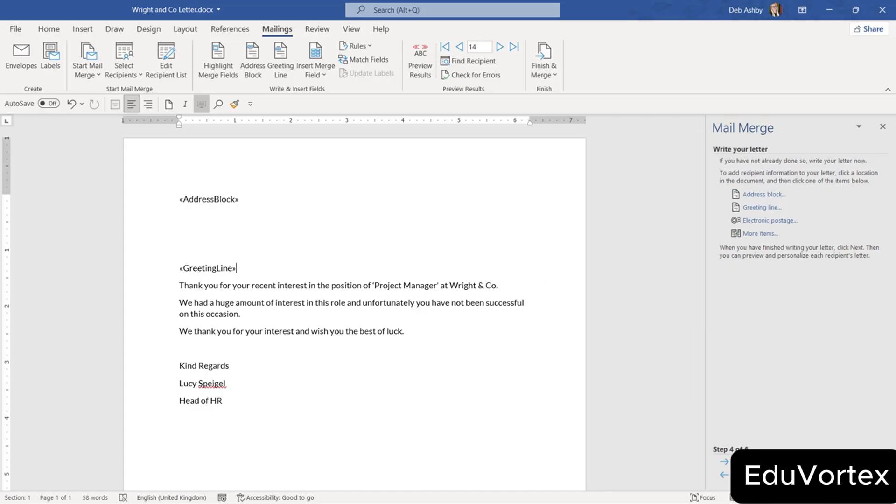
Preview the merged letters, stepping back from recipient 14 to recipient 6.
{"action": "left_click", "coordinate": [728, 461]}
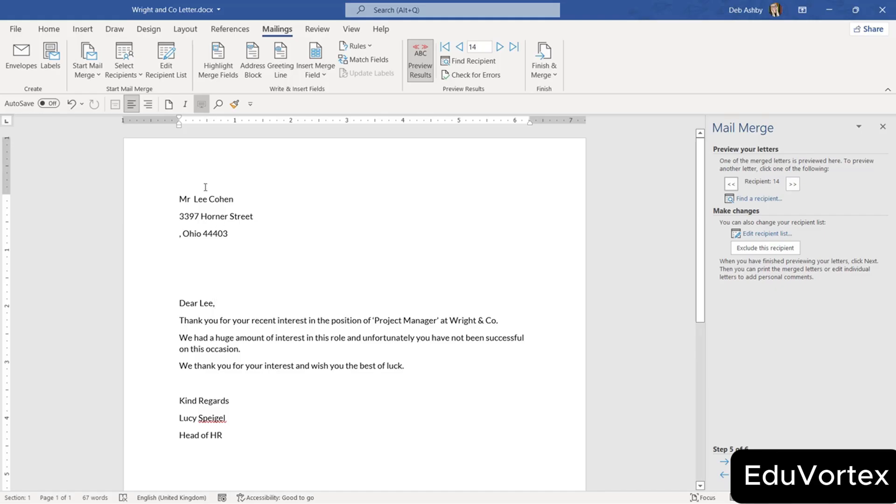
{"action": "left_click", "coordinate": [731, 184]}
{"action": "left_click", "coordinate": [730, 184]}
{"action": "left_click", "coordinate": [730, 183]}
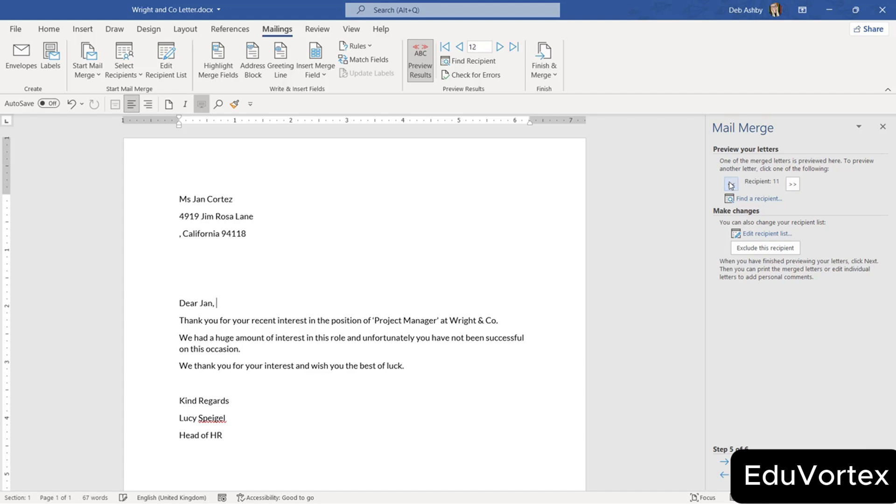
{"action": "left_click", "coordinate": [731, 184]}
{"action": "left_click", "coordinate": [731, 184]}
{"action": "left_click", "coordinate": [731, 184]}
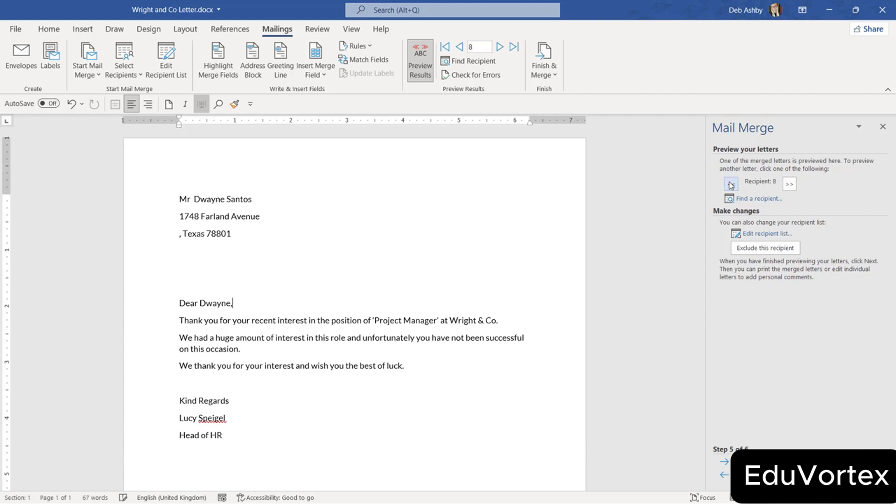
{"action": "left_click", "coordinate": [731, 183]}
{"action": "left_click", "coordinate": [730, 184]}
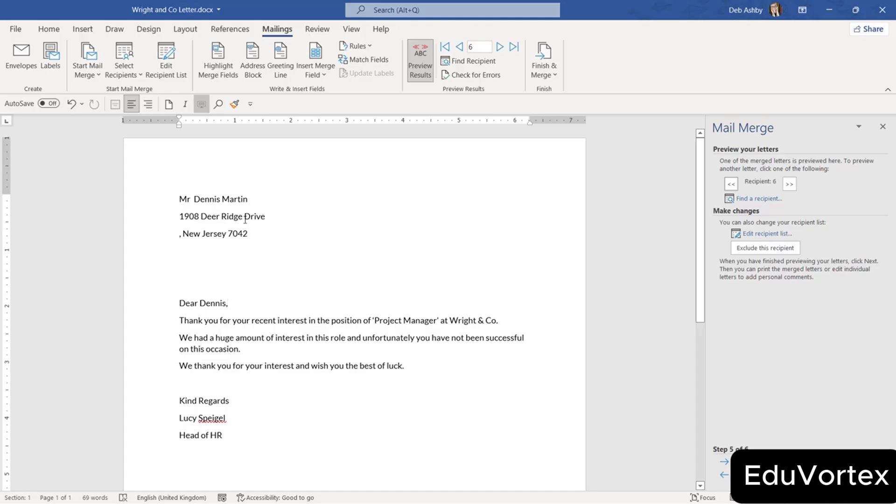
Leave the recipient list unchanged and merge all records into the new 20-letter Letters1 document.
{"action": "left_click", "coordinate": [768, 235]}
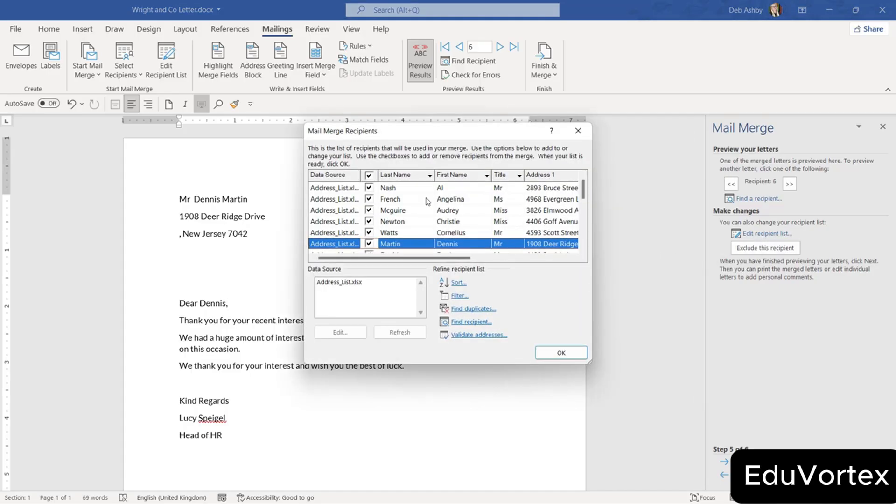
{"action": "left_click", "coordinate": [567, 352]}
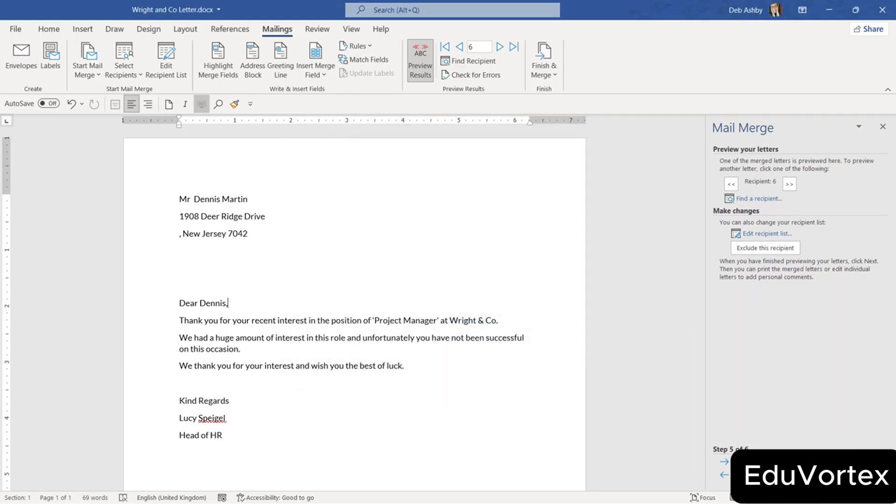
{"action": "left_click", "coordinate": [756, 461]}
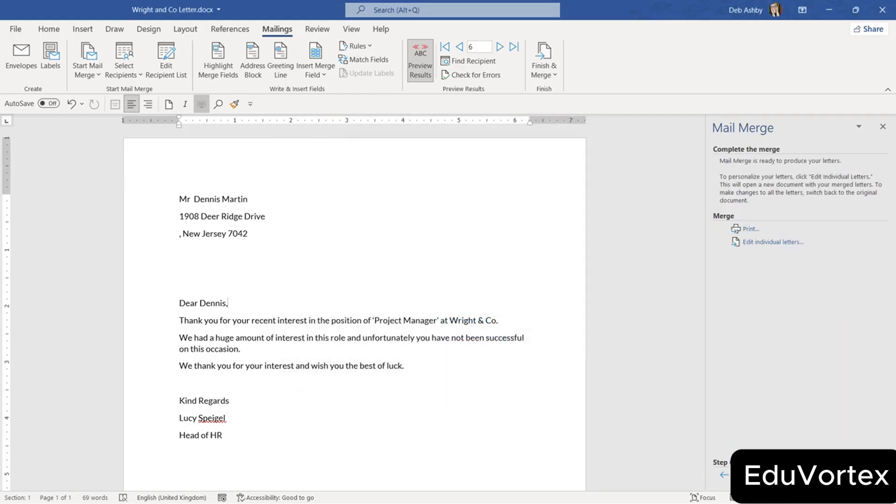
{"action": "left_click", "coordinate": [766, 244]}
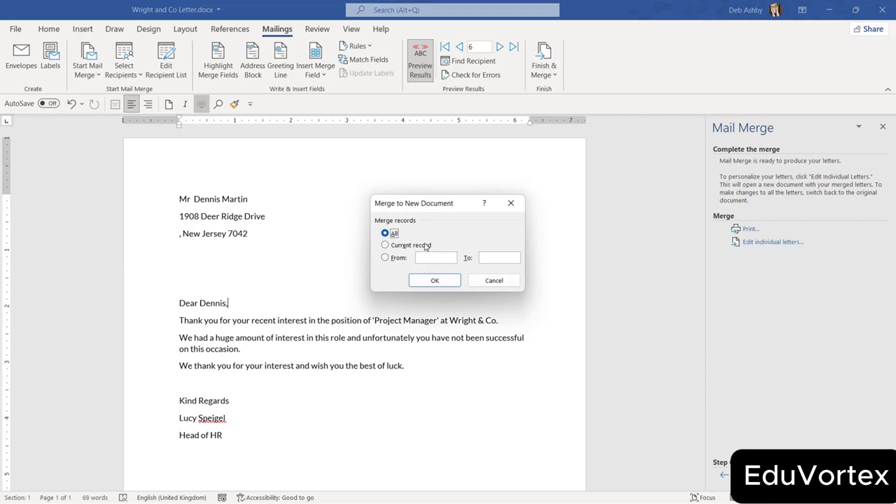
{"action": "left_click", "coordinate": [434, 282]}
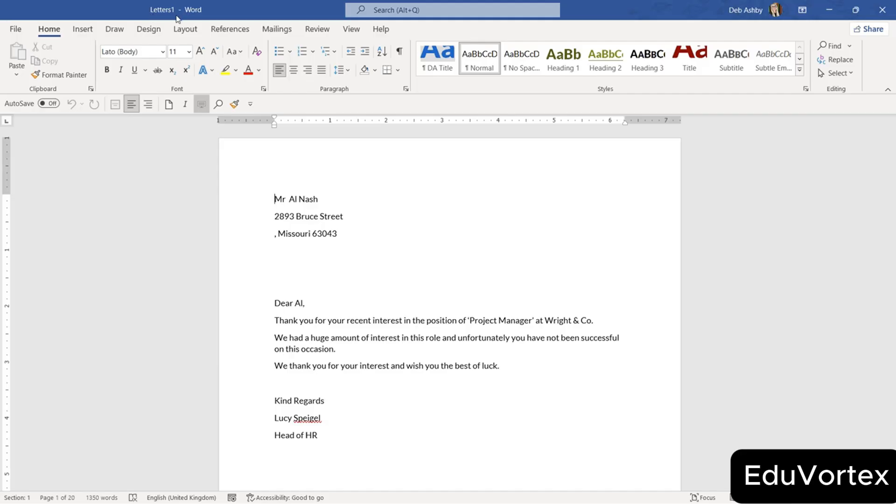
Scroll through the merged letters in Letters1, then jump back to the first letter.
{"action": "left_click", "coordinate": [405, 264]}
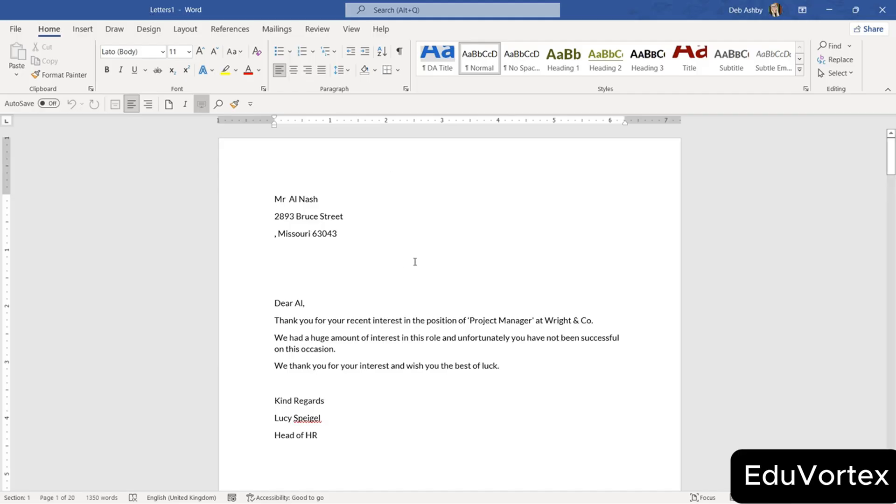
{"action": "scroll", "coordinate": [415, 261], "scroll_direction": "down", "scroll_amount": 13}
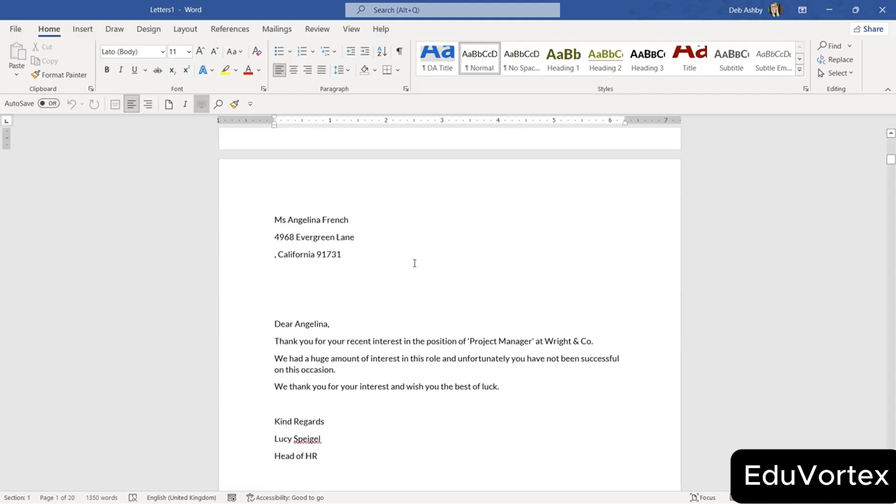
{"action": "scroll", "coordinate": [414, 263], "scroll_direction": "down", "scroll_amount": 15}
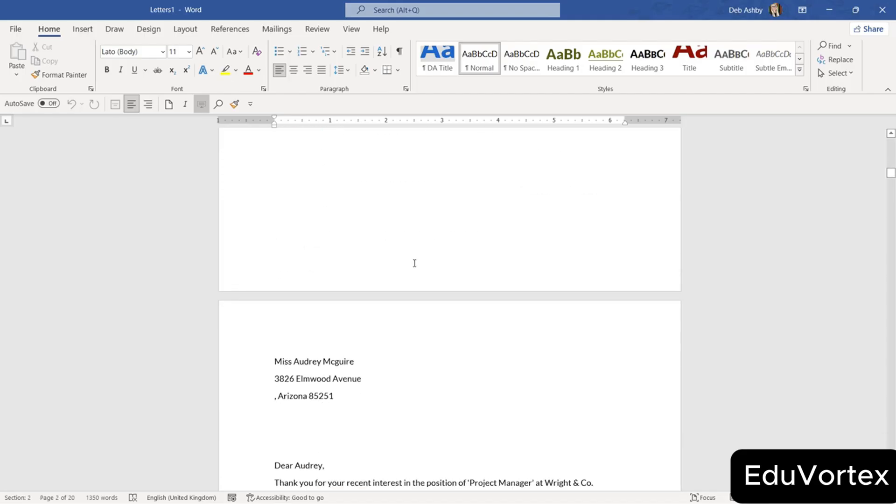
{"action": "scroll", "coordinate": [414, 263], "scroll_direction": "down", "scroll_amount": 10}
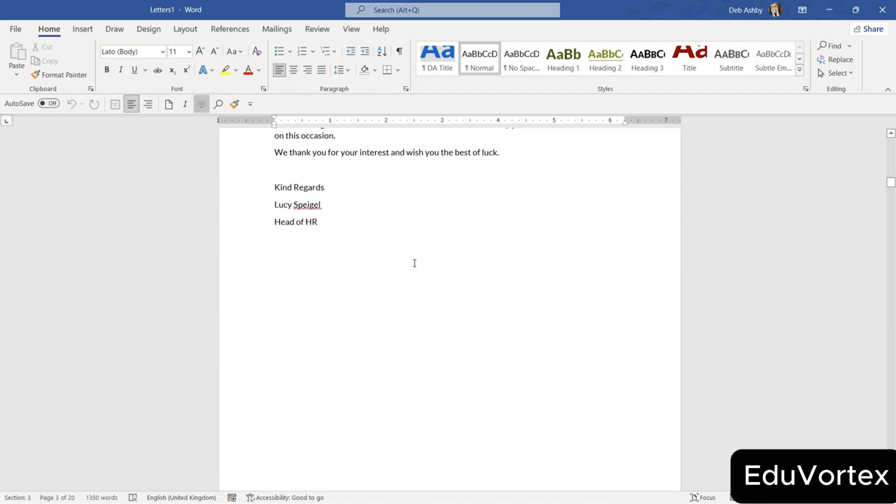
{"action": "scroll", "coordinate": [414, 263], "scroll_direction": "down", "scroll_amount": 9}
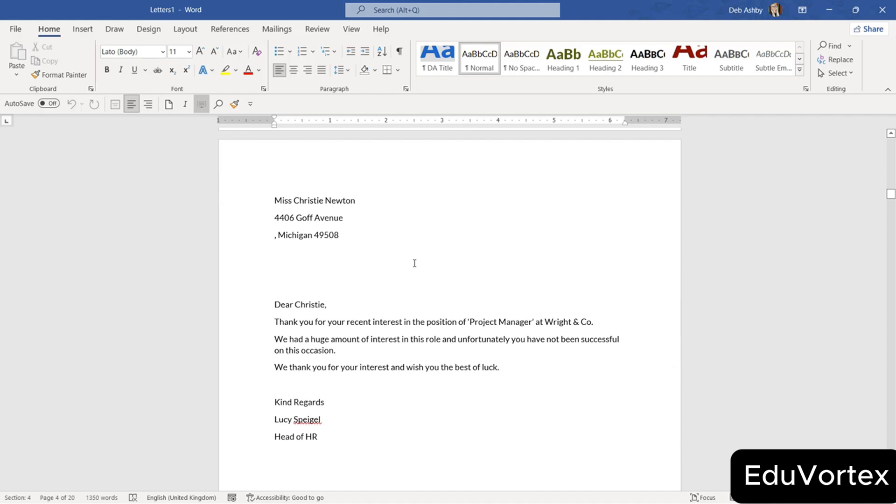
{"action": "scroll", "coordinate": [415, 263], "scroll_direction": "down", "scroll_amount": 10}
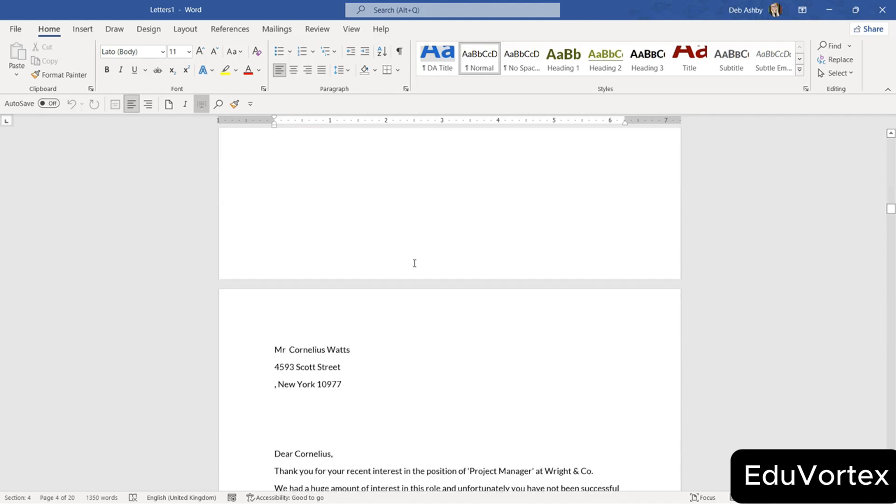
{"action": "left_click", "coordinate": [410, 292]}
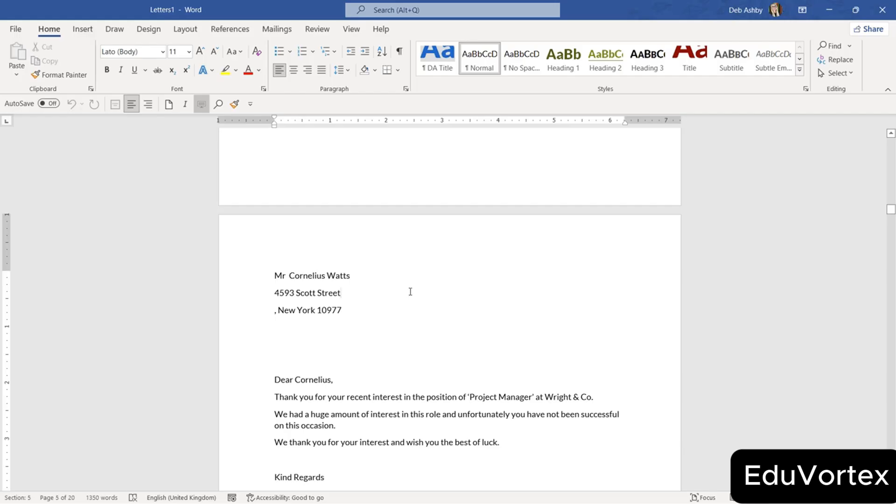
{"action": "key", "text": "ctrl+Page_Down"}
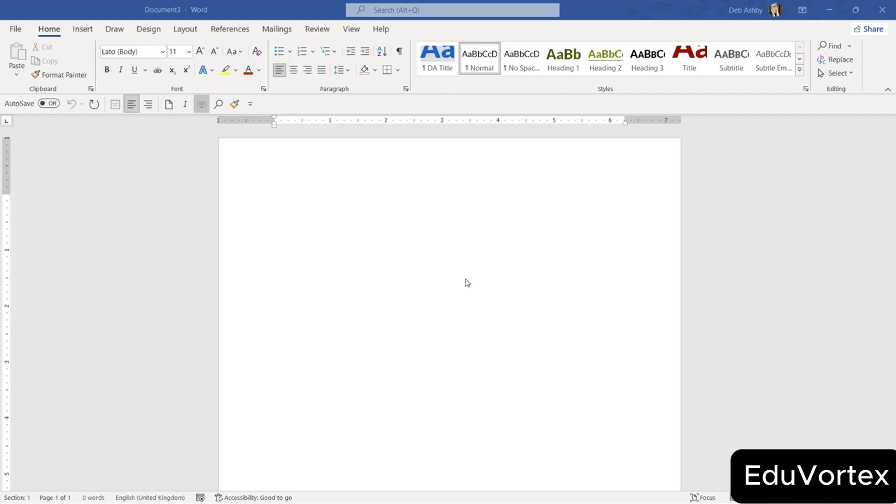
Launch the Step-by-Step Mail Merge Wizard for Envelopes, based on the current document.
{"action": "left_click", "coordinate": [277, 30]}
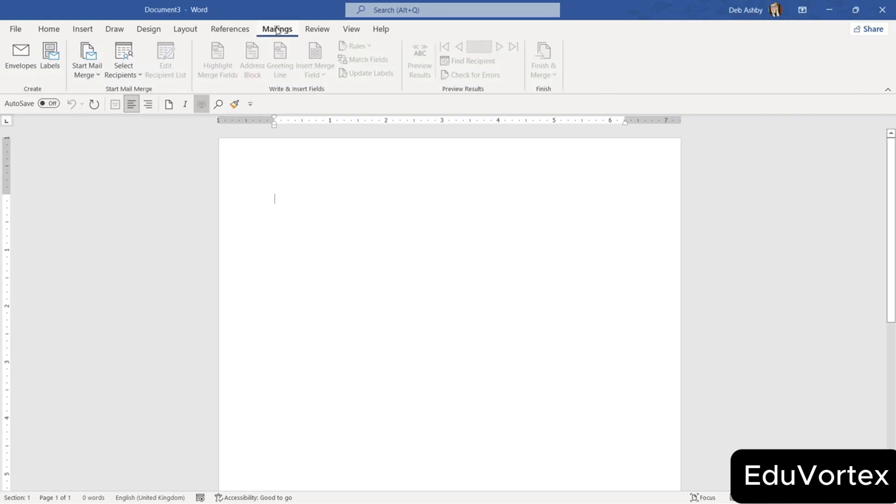
{"action": "left_click", "coordinate": [97, 76]}
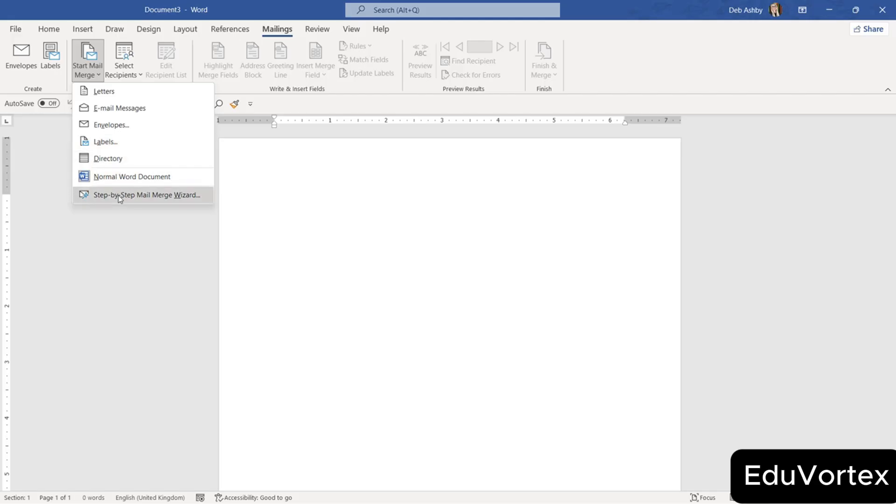
{"action": "left_click", "coordinate": [132, 196]}
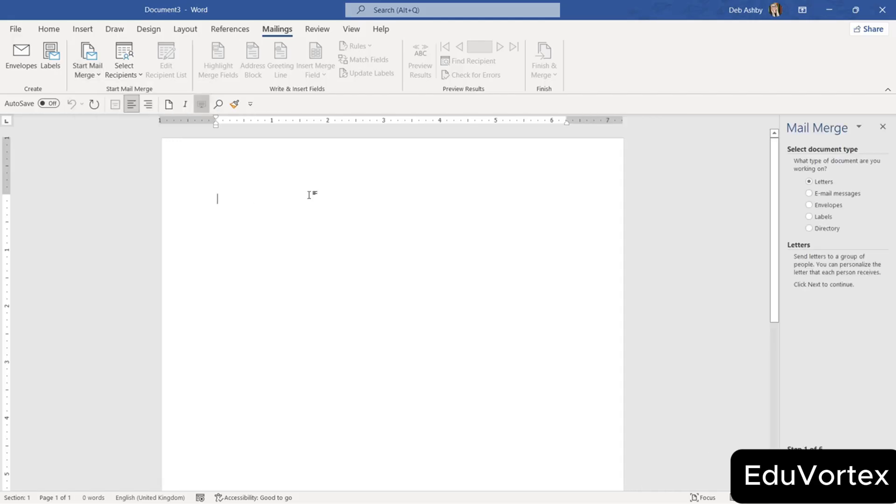
{"action": "left_click_drag", "start_coordinate": [779, 207], "coordinate": [721, 214]}
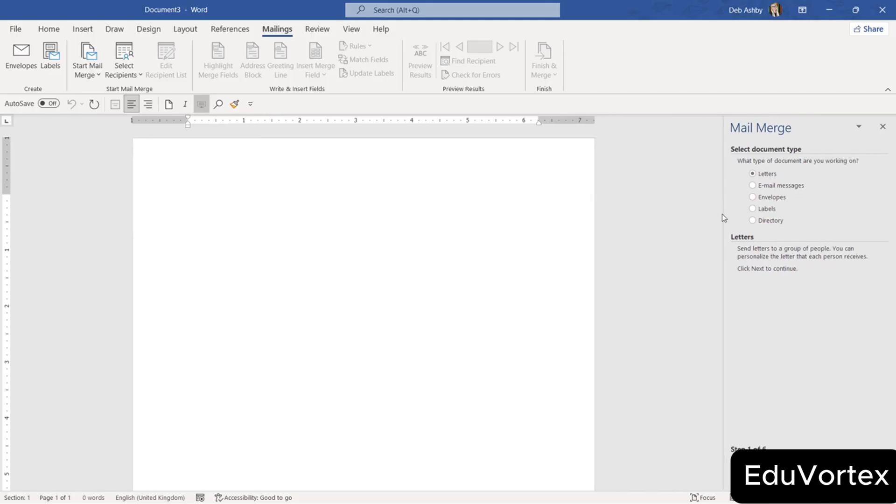
{"action": "left_click", "coordinate": [752, 197]}
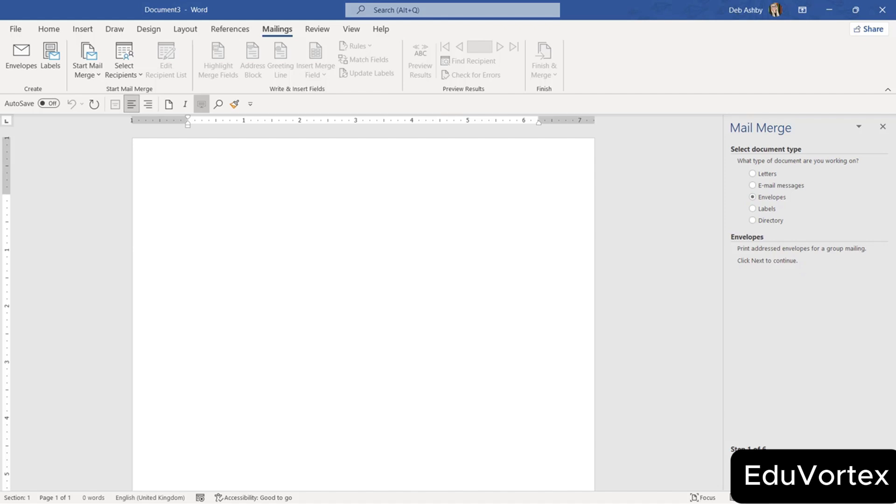
{"action": "left_click", "coordinate": [788, 461]}
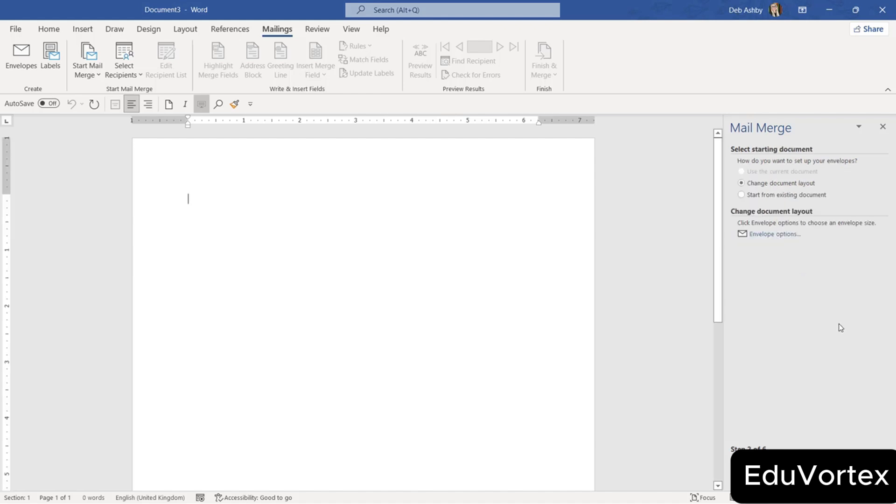
{"action": "left_click", "coordinate": [741, 171]}
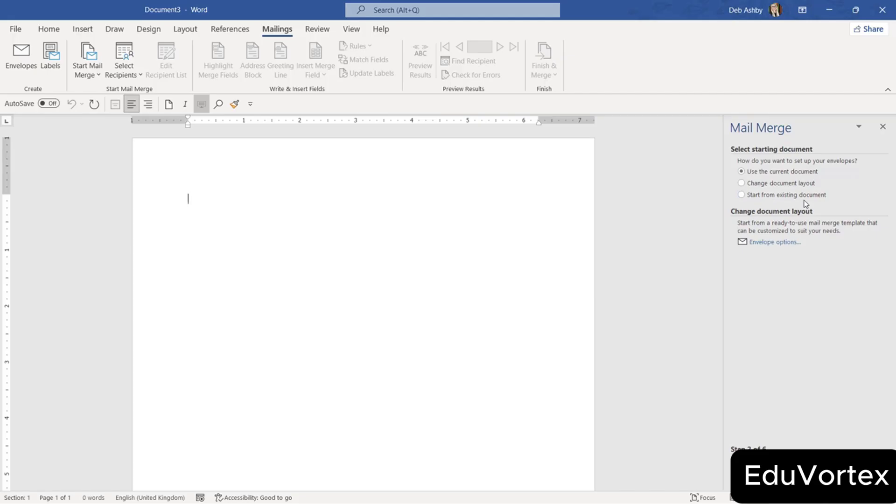
Choose the Size 10 envelope (4 1/8 x 9 1/2 in) in Envelope Options.
{"action": "left_click", "coordinate": [745, 185]}
{"action": "left_click", "coordinate": [766, 246]}
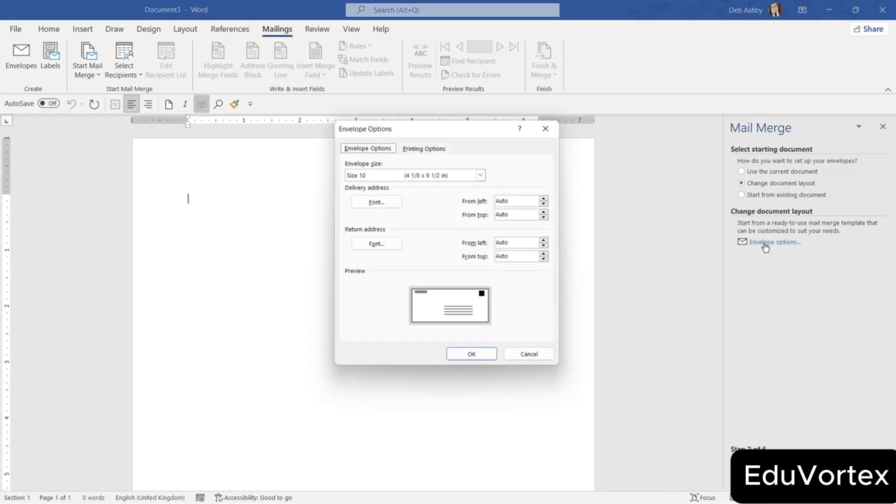
{"action": "left_click", "coordinate": [482, 174]}
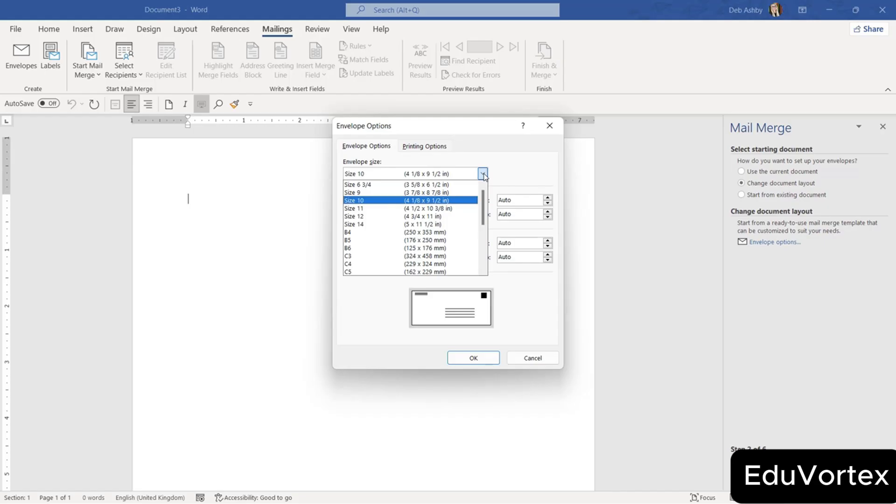
{"action": "left_click", "coordinate": [460, 201]}
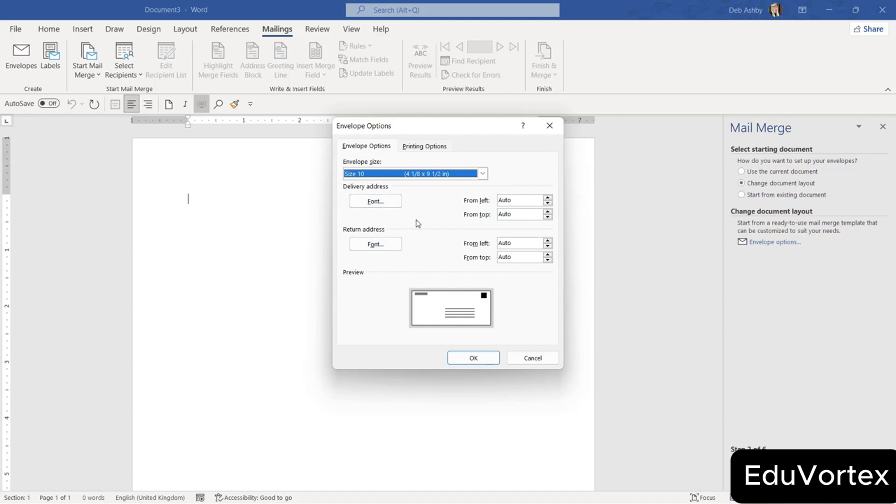
Make the delivery address font dark blue Arial 12 and apply the envelope layout.
{"action": "left_click", "coordinate": [370, 202]}
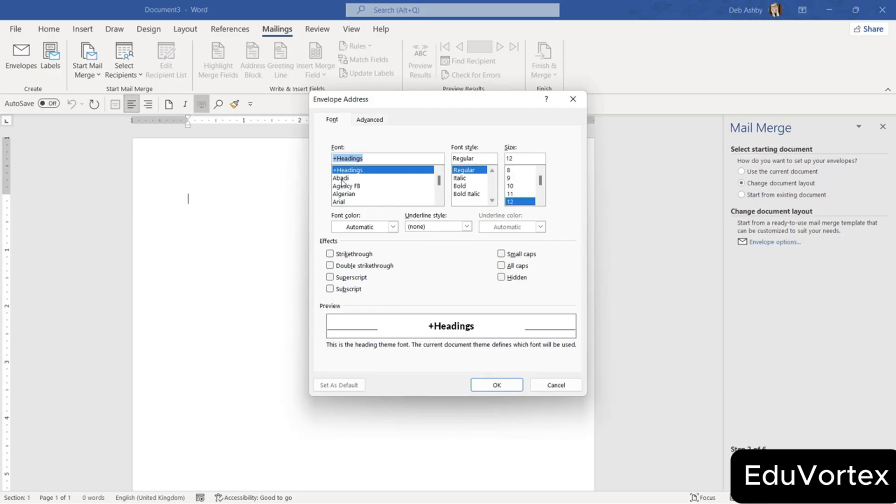
{"action": "left_click", "coordinate": [439, 201]}
{"action": "left_click", "coordinate": [439, 201]}
{"action": "left_click", "coordinate": [348, 185]}
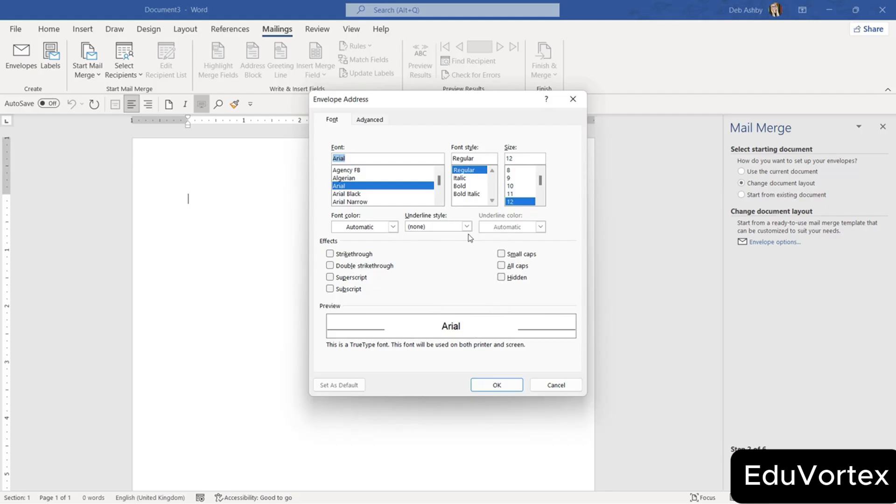
{"action": "left_click", "coordinate": [394, 227]}
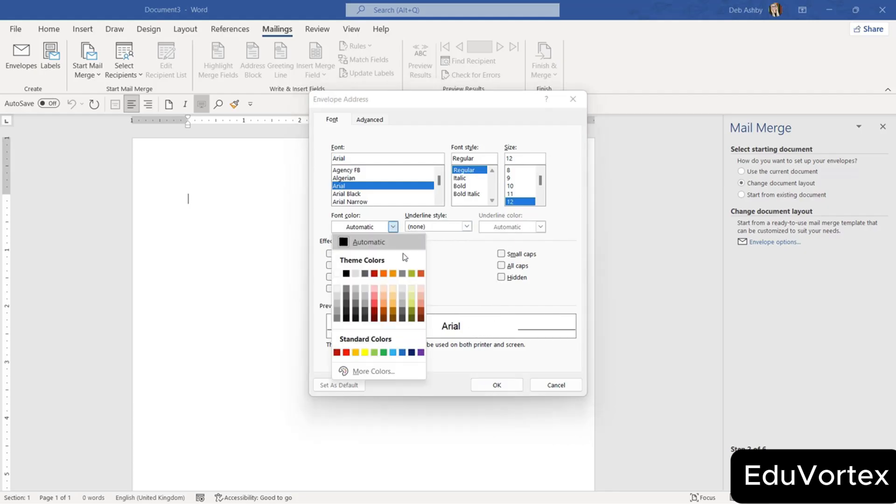
{"action": "left_click", "coordinate": [411, 352]}
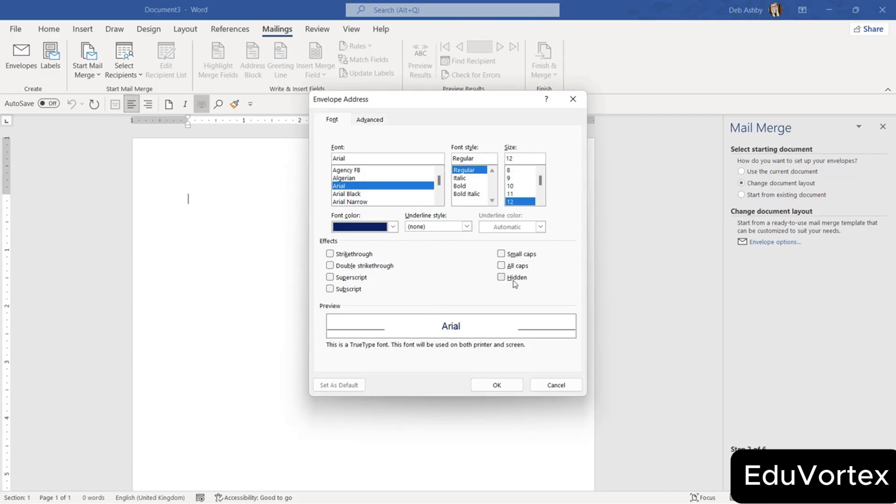
{"action": "left_click", "coordinate": [500, 387]}
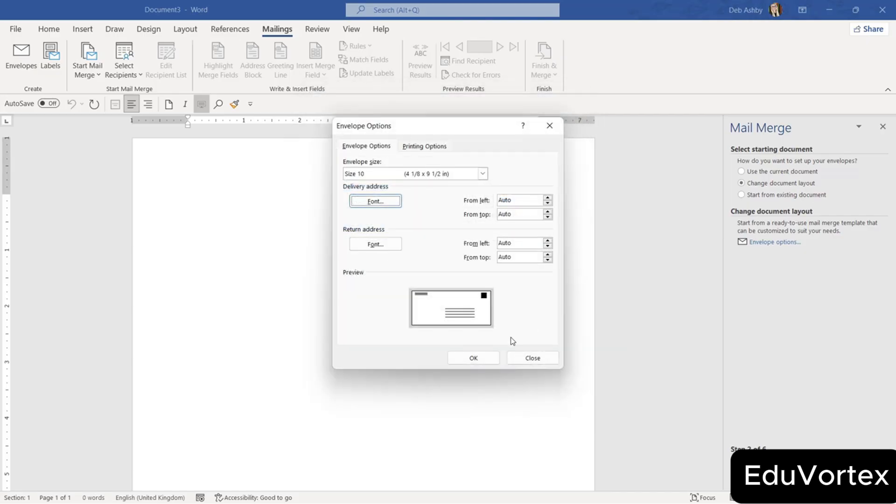
{"action": "left_click", "coordinate": [474, 358]}
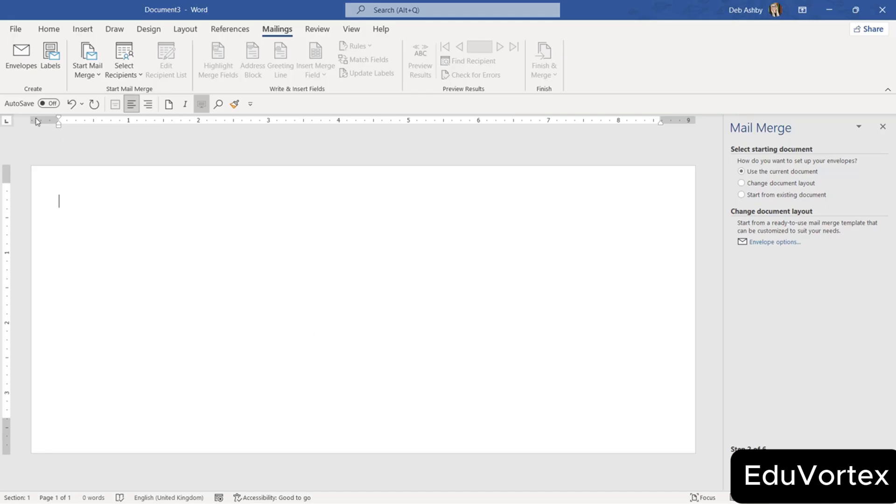
Turn on Show/Hide ¶, drag the address frame higher, and advance to Select recipients.
{"action": "left_click", "coordinate": [49, 30]}
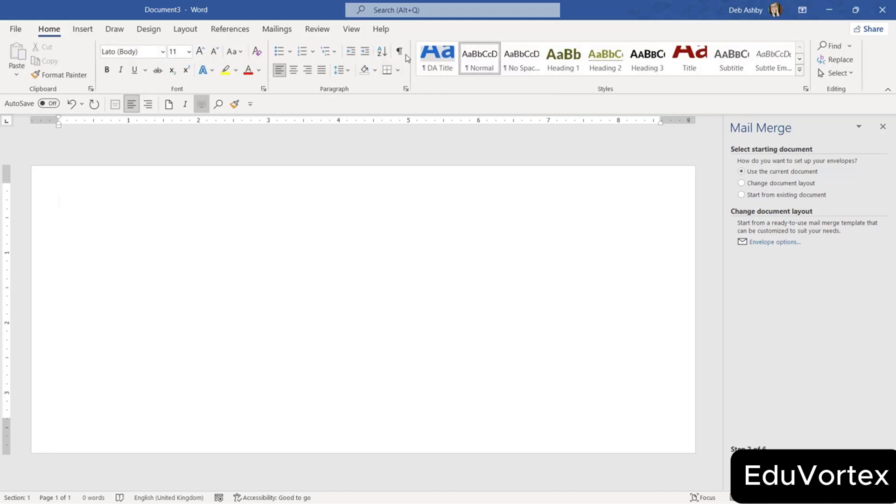
{"action": "left_click", "coordinate": [400, 53]}
{"action": "left_click", "coordinate": [315, 330]}
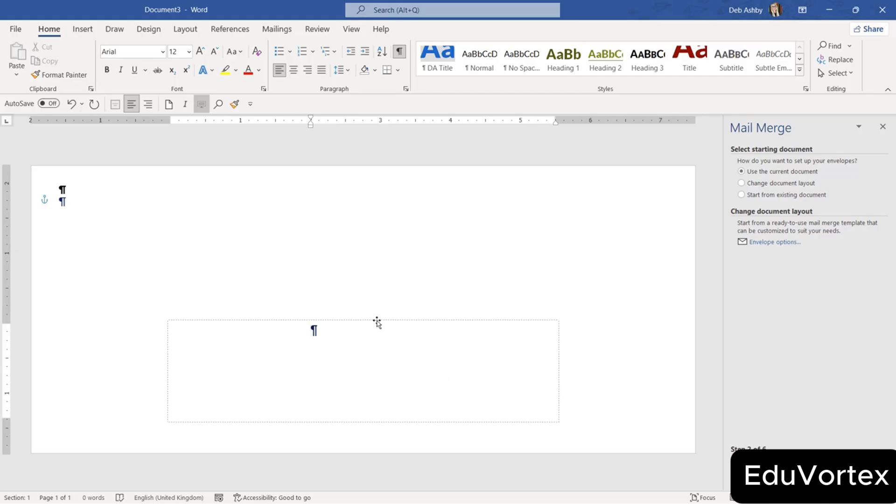
{"action": "left_click_drag", "start_coordinate": [374, 321], "coordinate": [349, 248]}
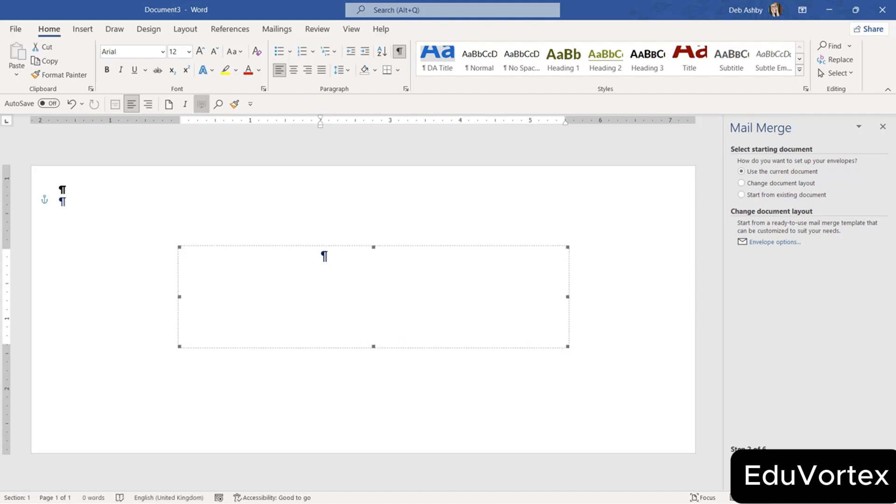
{"action": "left_click", "coordinate": [774, 461]}
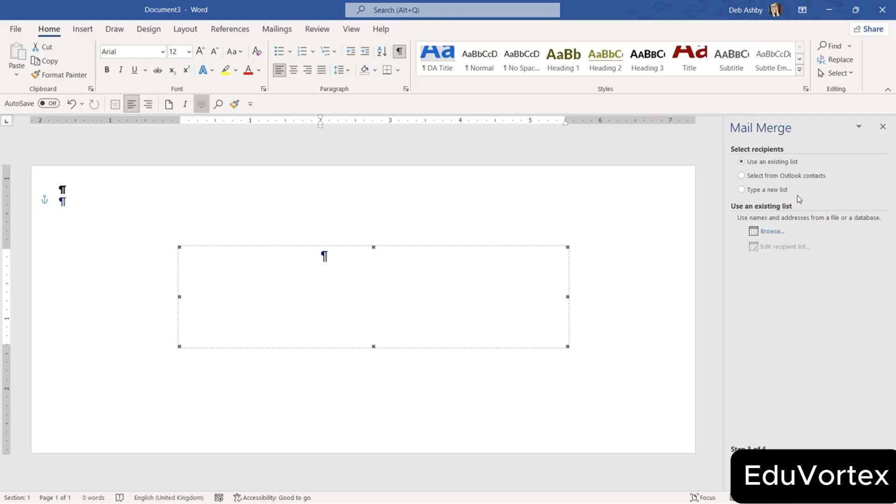
Use Sheet1$ of Address_List.xlsx as recipients and advance to Arrange your envelope.
{"action": "left_click", "coordinate": [772, 232]}
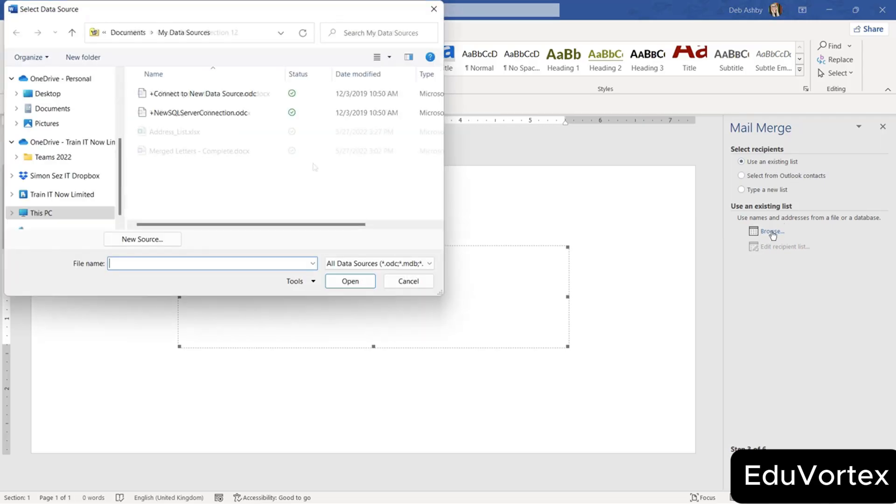
{"action": "left_click", "coordinate": [169, 134]}
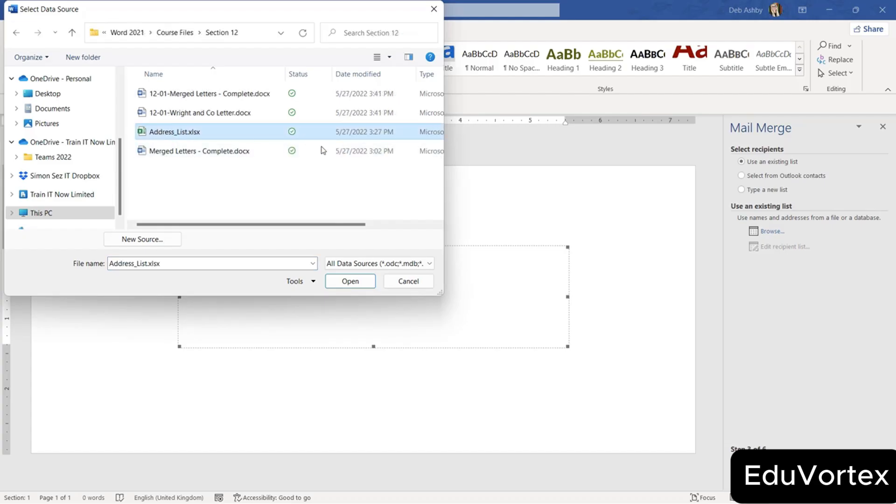
{"action": "left_click", "coordinate": [356, 282]}
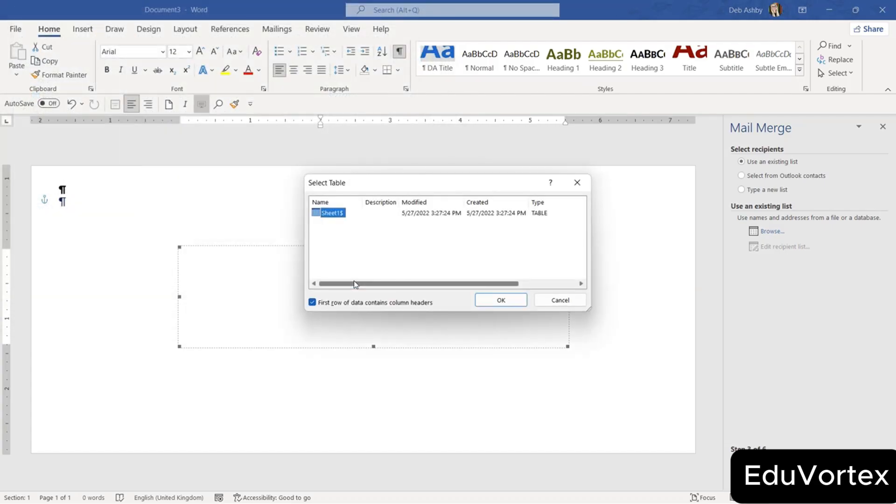
{"action": "left_click", "coordinate": [515, 301]}
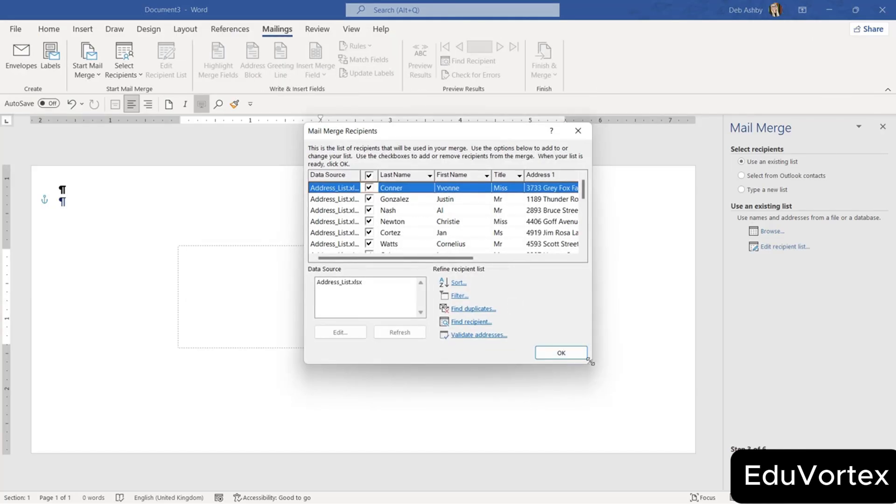
{"action": "left_click_drag", "start_coordinate": [589, 363], "coordinate": [740, 414]}
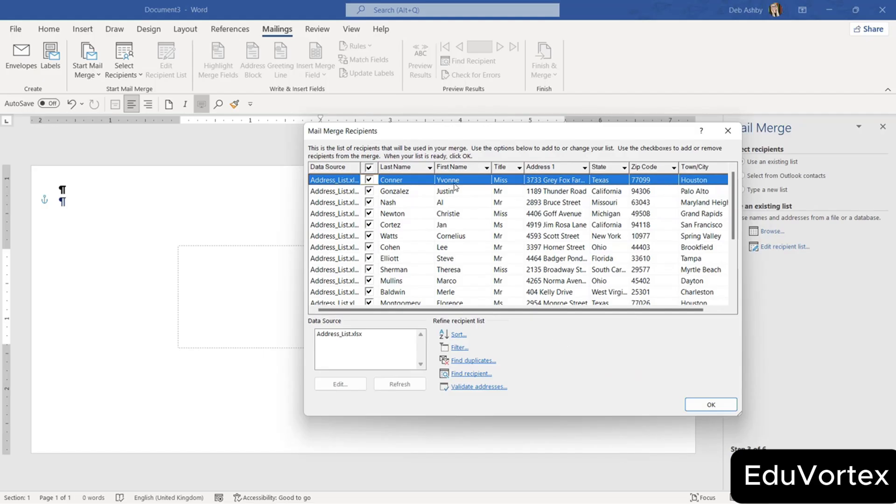
{"action": "left_click", "coordinate": [709, 404]}
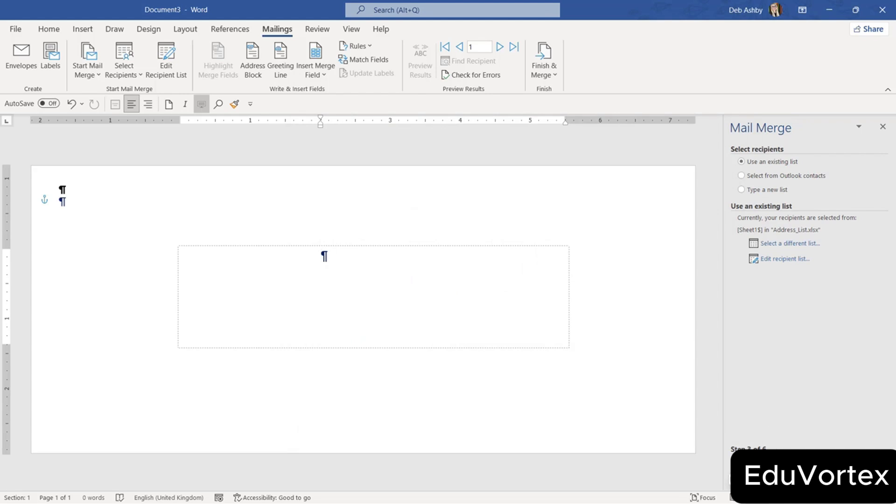
{"action": "left_click", "coordinate": [776, 461]}
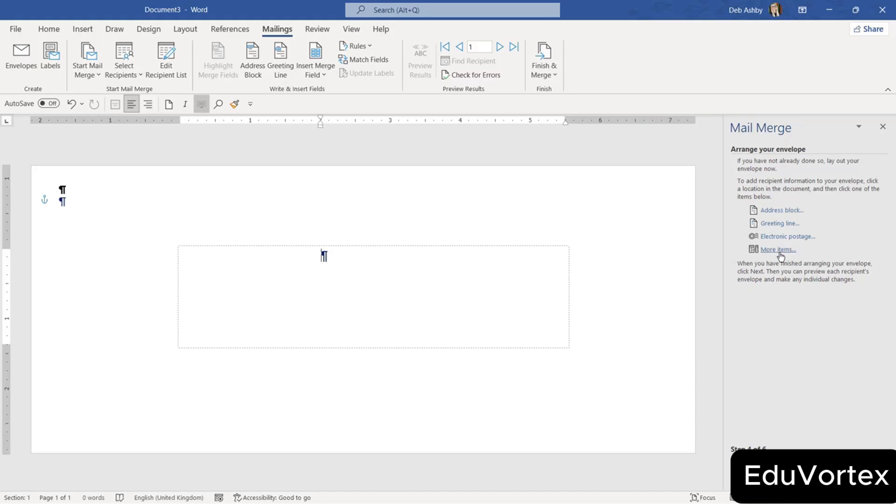
Insert the «AddressBlock» field with title-plus-full-name format and nudge its frame slightly right.
{"action": "left_click", "coordinate": [776, 210]}
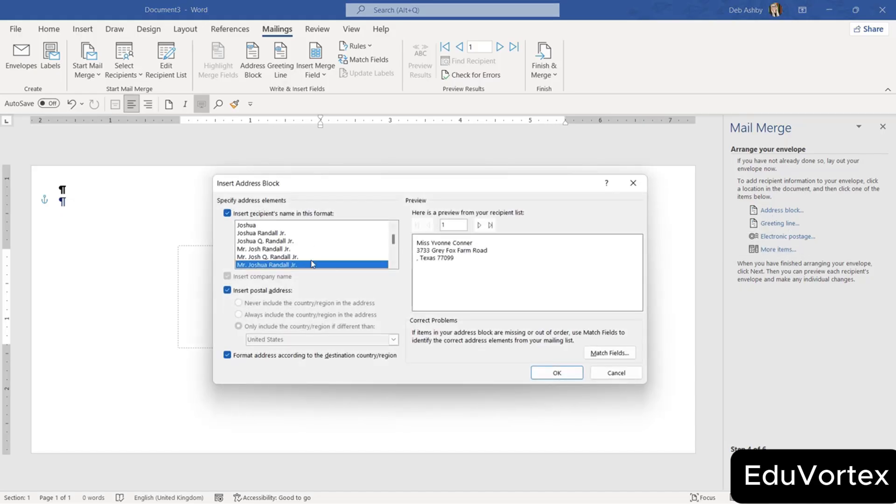
{"action": "left_click", "coordinate": [556, 373]}
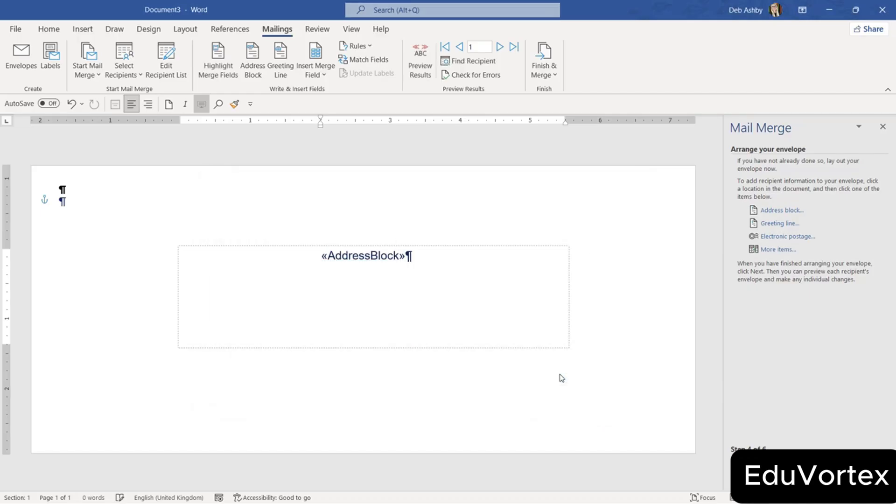
{"action": "left_click", "coordinate": [423, 247]}
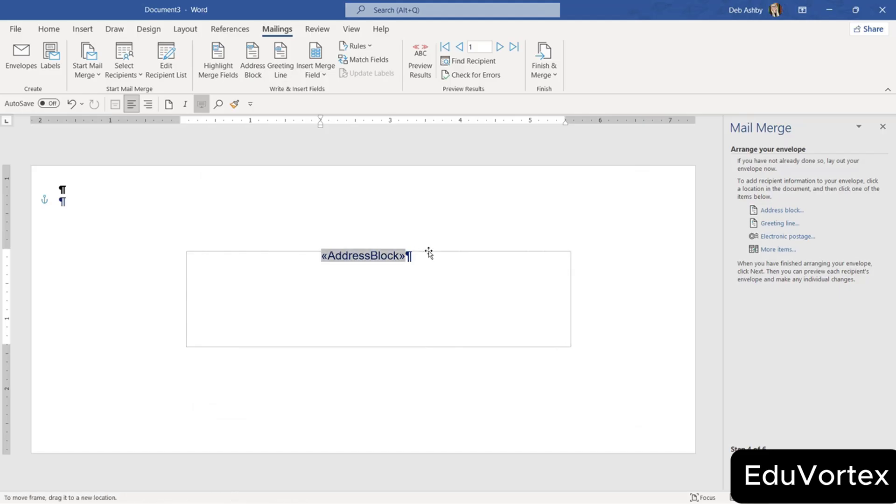
{"action": "left_click_drag", "start_coordinate": [426, 248], "coordinate": [425, 245]}
{"action": "left_click", "coordinate": [424, 245]}
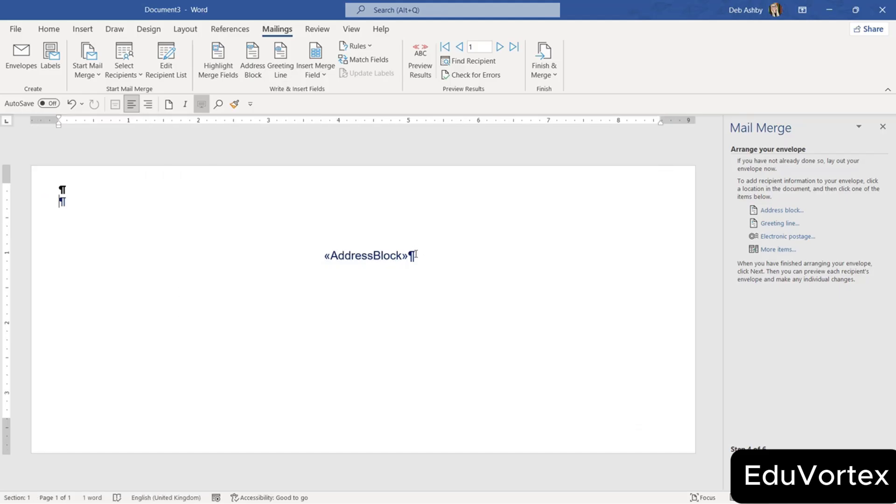
{"action": "left_click", "coordinate": [401, 256]}
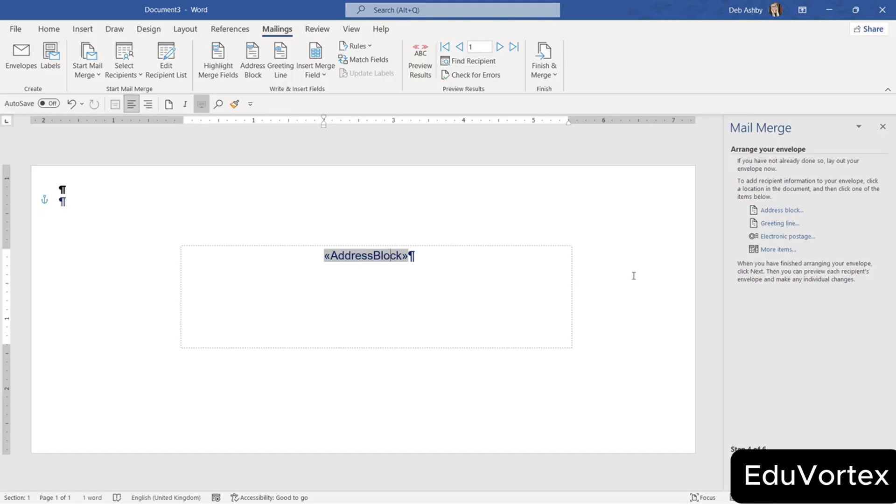
Preview the first envelope and move the address frame left and down.
{"action": "left_click", "coordinate": [776, 461]}
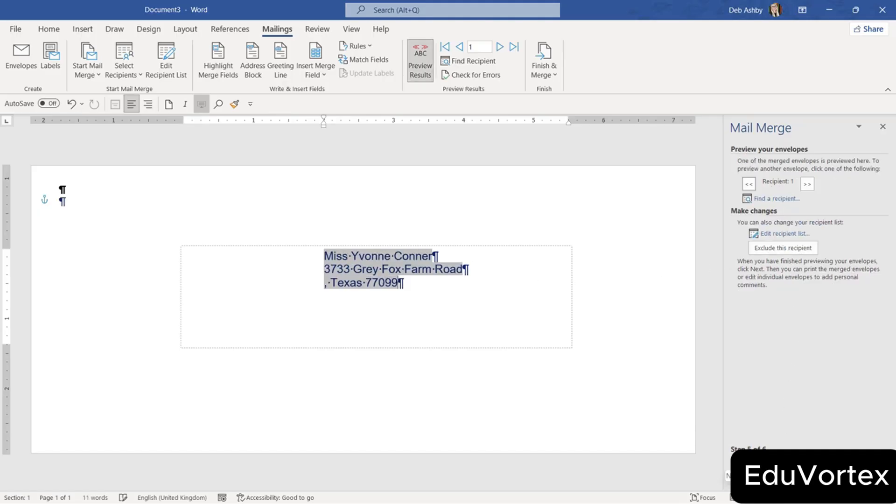
{"action": "left_click", "coordinate": [620, 302]}
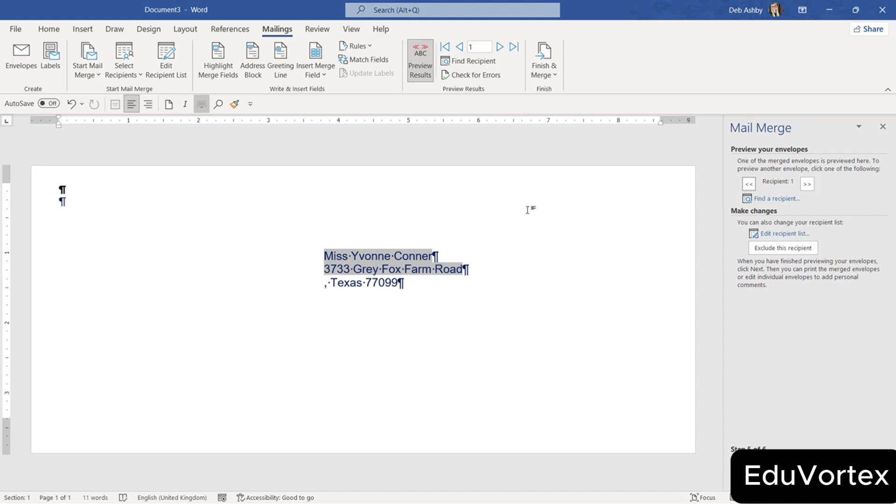
{"action": "left_click", "coordinate": [370, 282]}
{"action": "left_click", "coordinate": [513, 390]}
{"action": "left_click", "coordinate": [369, 264]}
{"action": "left_click_drag", "start_coordinate": [423, 246], "coordinate": [421, 261]}
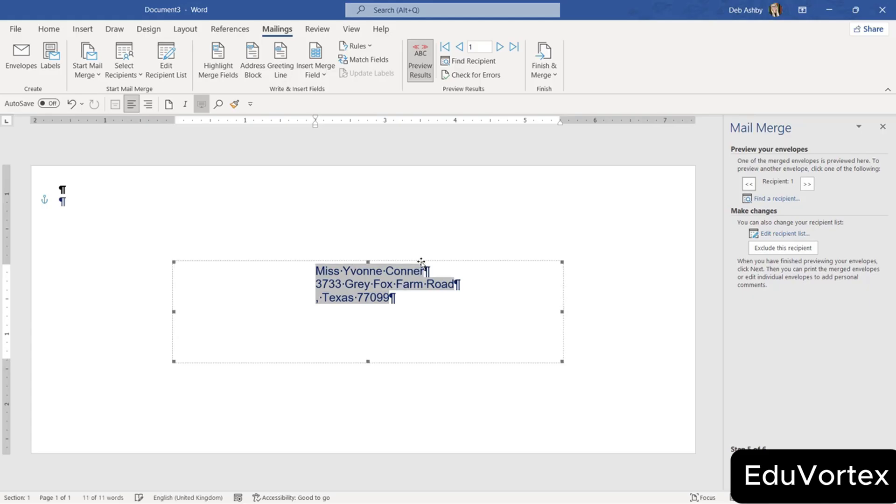
{"action": "left_click", "coordinate": [551, 230]}
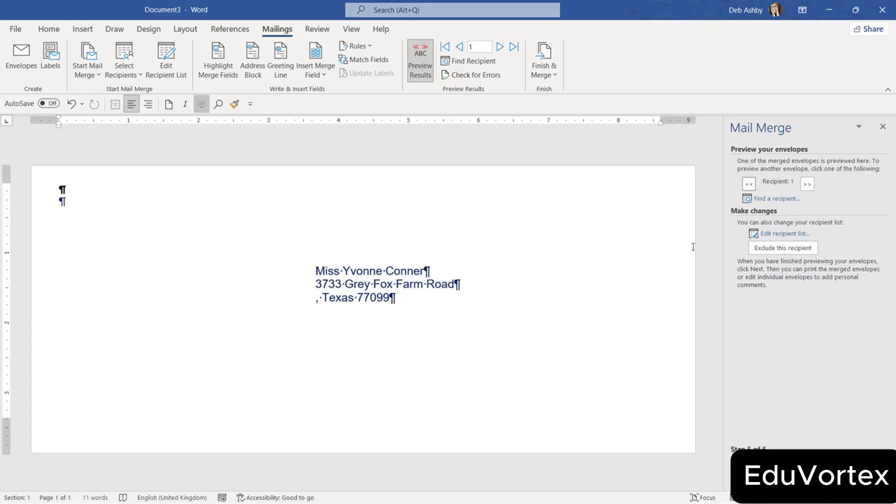
Hide formatting marks and open Merge to New Document for all records at step 6.
{"action": "left_click", "coordinate": [49, 29]}
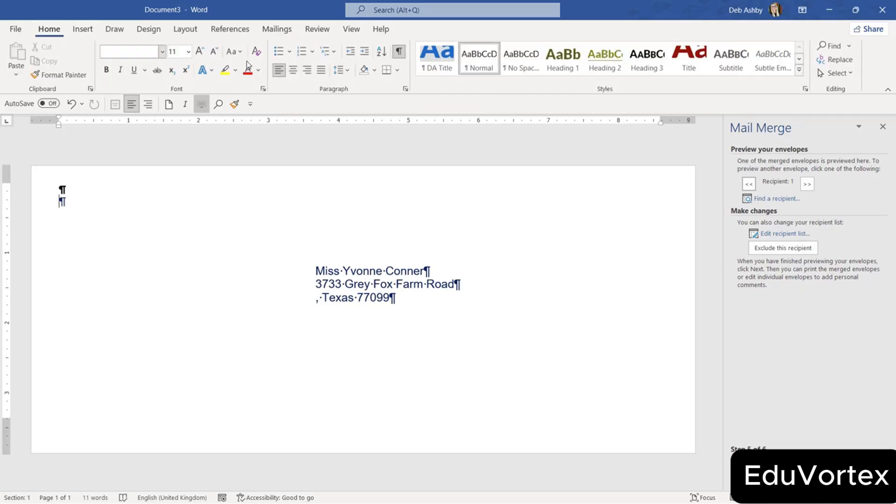
{"action": "left_click", "coordinate": [399, 52]}
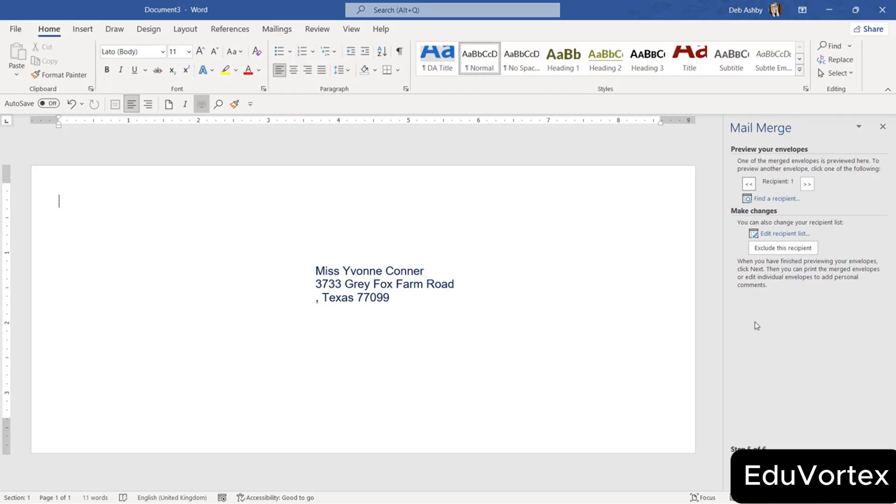
{"action": "left_click", "coordinate": [777, 462]}
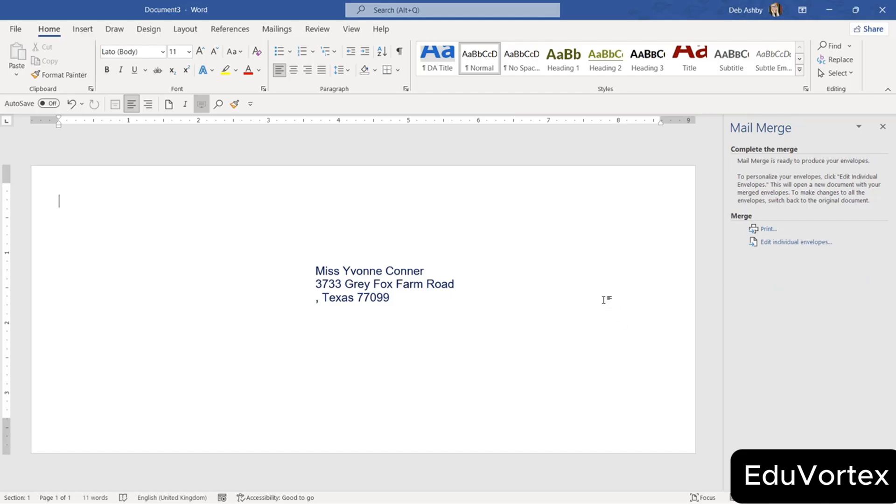
{"action": "left_click", "coordinate": [787, 244]}
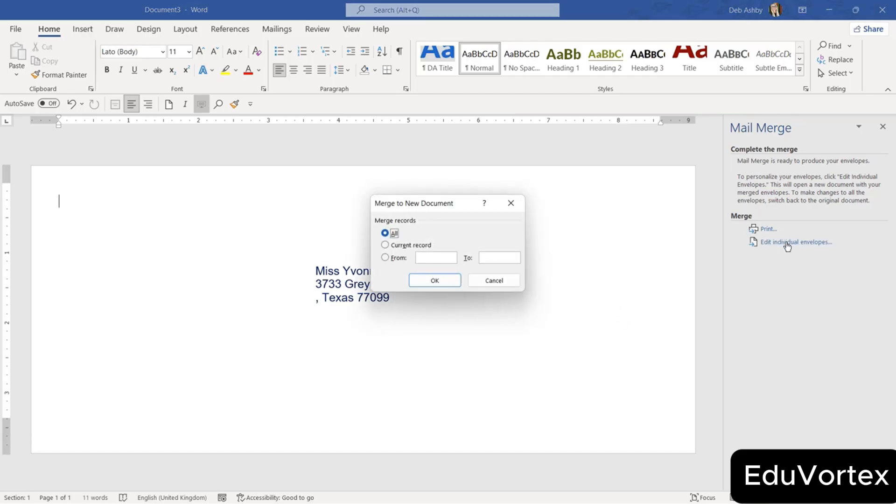
Merge all records into the new Envelopes2 document, scroll through it, and return to the first envelope.
{"action": "left_click", "coordinate": [448, 282]}
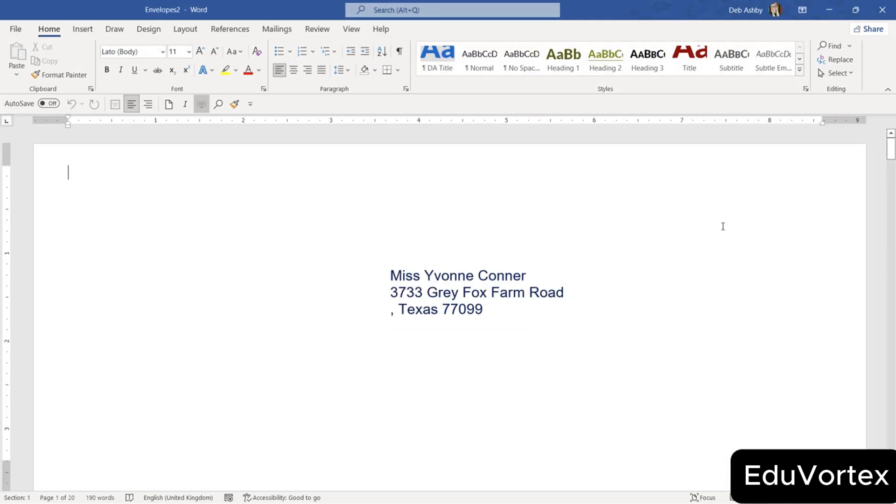
{"action": "scroll", "coordinate": [581, 300], "scroll_direction": "down", "scroll_amount": 5}
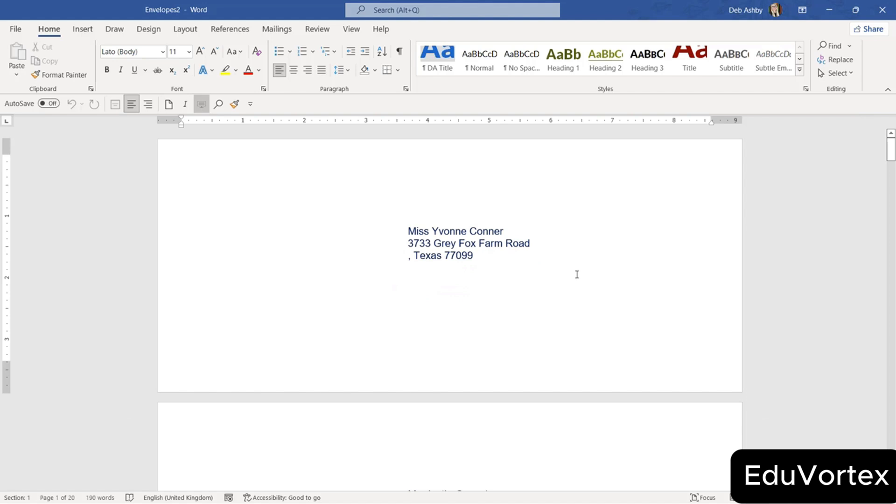
{"action": "scroll", "coordinate": [576, 274], "scroll_direction": "down", "scroll_amount": 15}
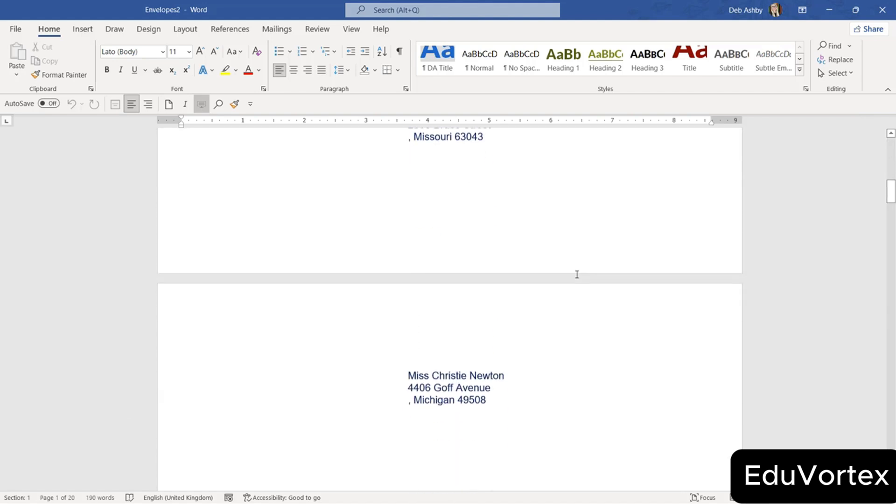
{"action": "scroll", "coordinate": [577, 274], "scroll_direction": "down", "scroll_amount": 6}
{"action": "key", "text": "ctrl+Home"}
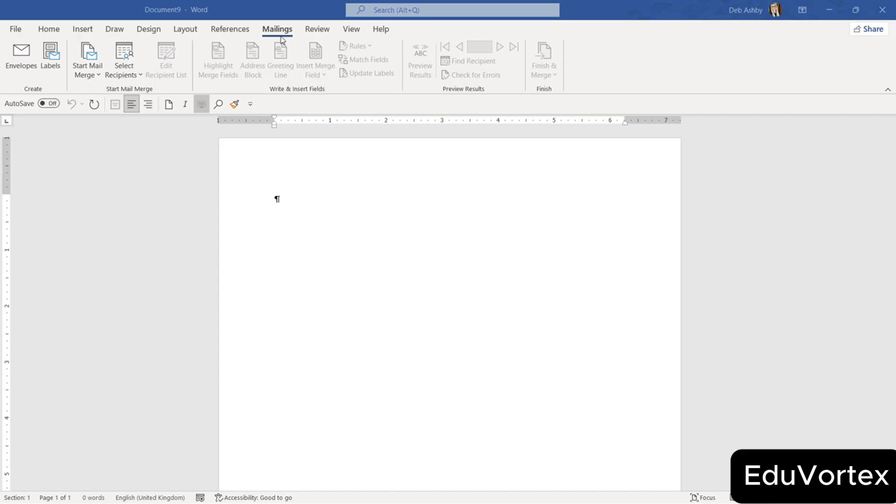
Bring up the Envelopes and Labels dialog at its Labels tab, currently showing Avery A4/A5, 3604.
{"action": "left_click", "coordinate": [99, 75]}
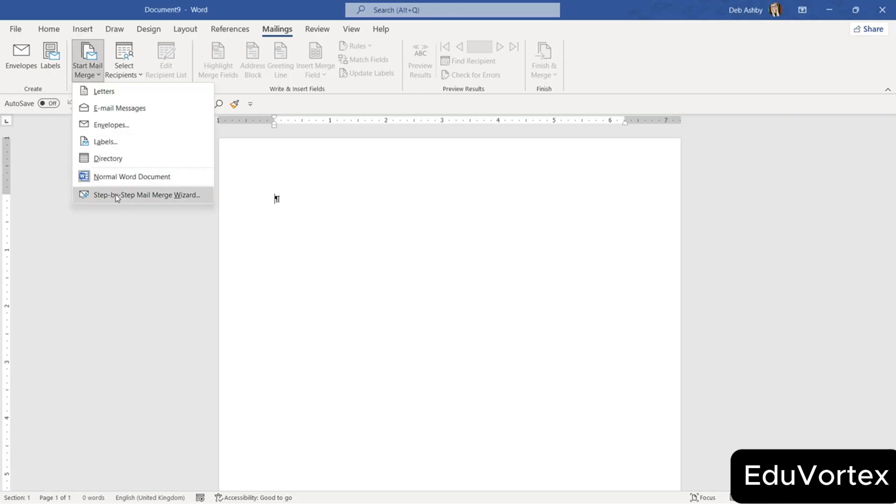
{"action": "left_click", "coordinate": [20, 129]}
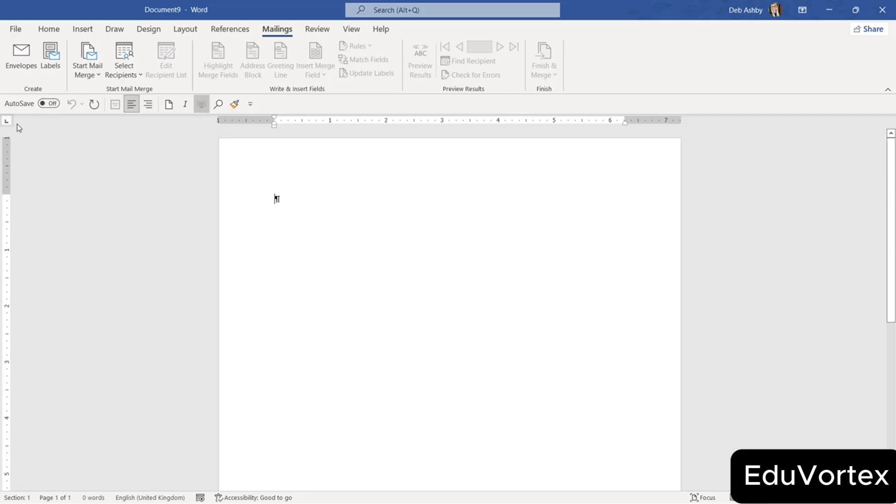
{"action": "left_click", "coordinate": [50, 59]}
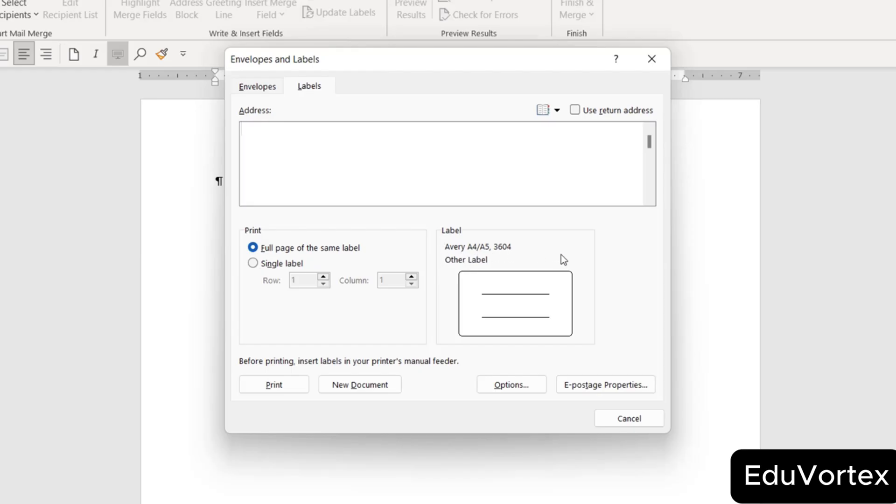
In Label Options, keep vendor Avery A4/A5 and choose product number 3600.
{"action": "left_click", "coordinate": [511, 385]}
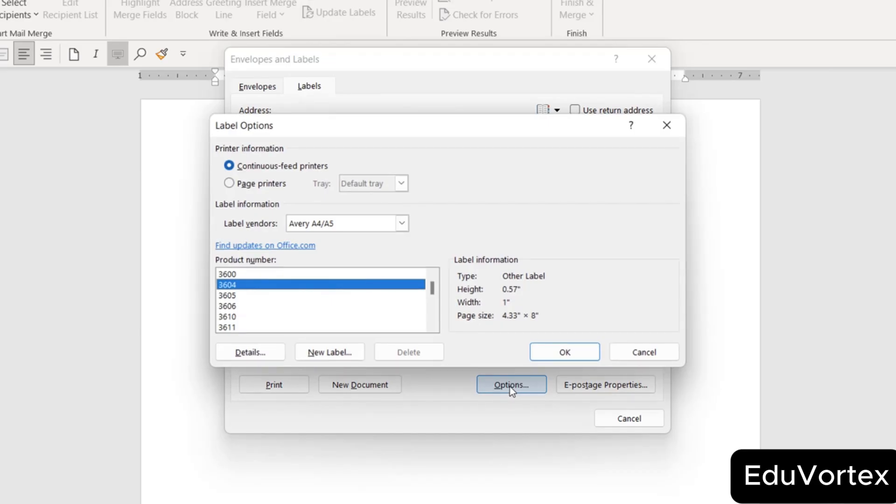
{"action": "left_click", "coordinate": [402, 223]}
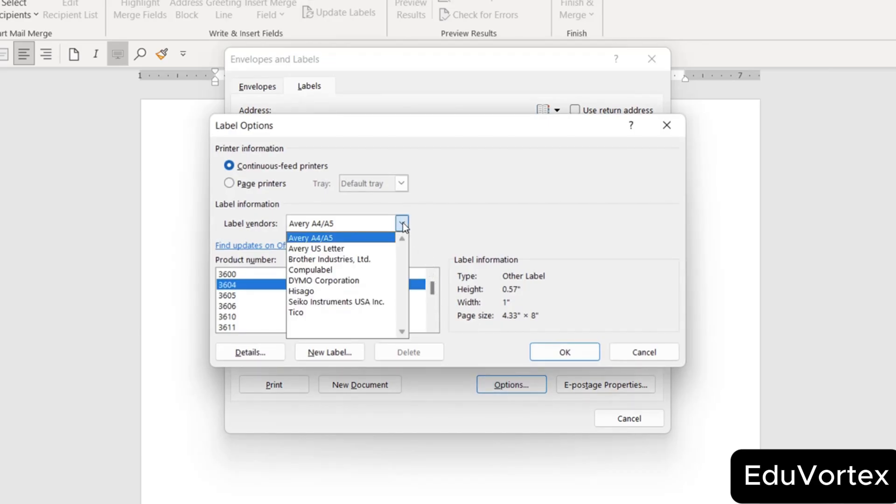
{"action": "left_click", "coordinate": [421, 230]}
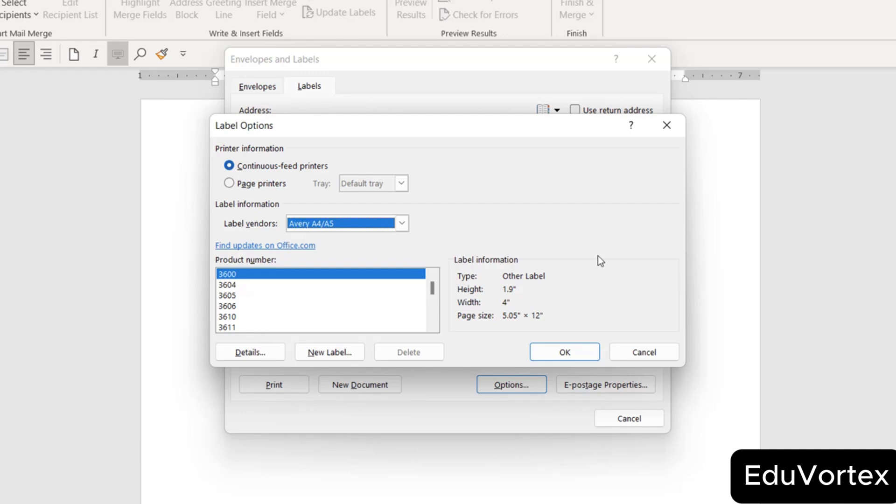
{"action": "left_click", "coordinate": [571, 350]}
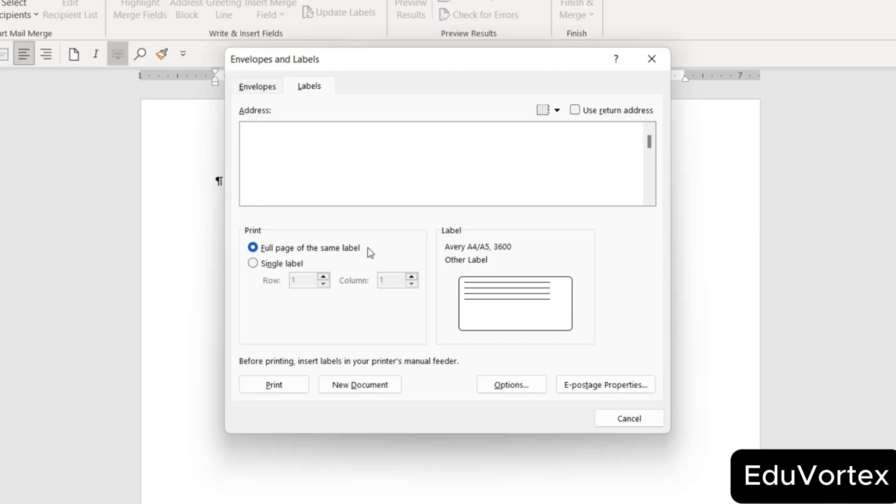
Generate Labels11, a two-page table of empty Avery 3600 label cells, and scroll through it.
{"action": "left_click", "coordinate": [351, 385]}
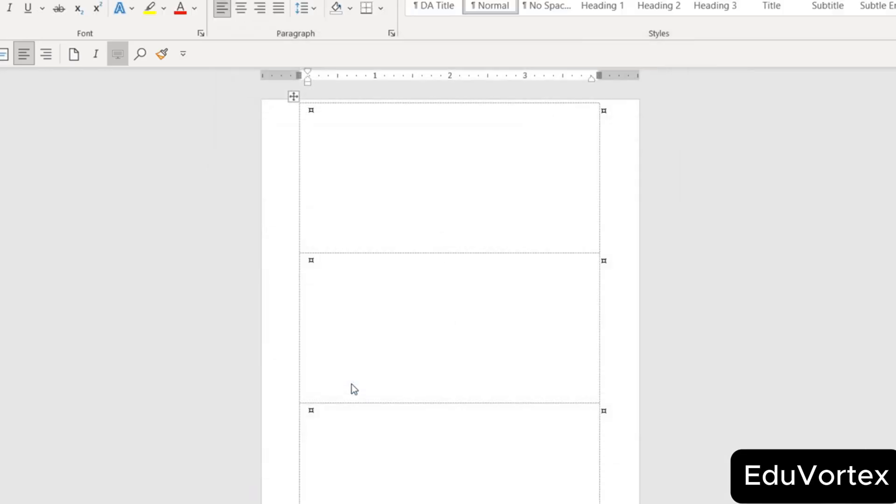
{"action": "scroll", "coordinate": [404, 273], "scroll_direction": "down", "scroll_amount": 3}
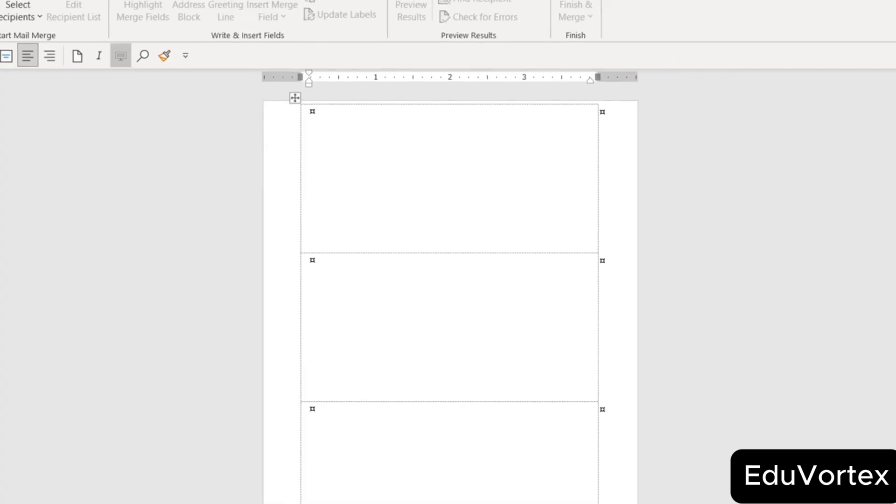
{"action": "left_click", "coordinate": [867, 497]}
{"action": "left_click", "coordinate": [867, 497]}
{"action": "left_click", "coordinate": [867, 497]}
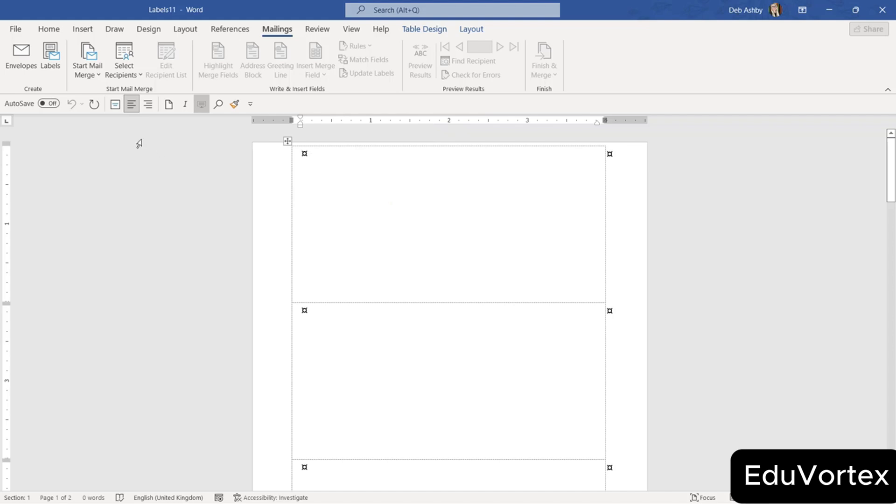
Use the existing list Address_List.xlsx as the labels' recipient source.
{"action": "left_click", "coordinate": [135, 75]}
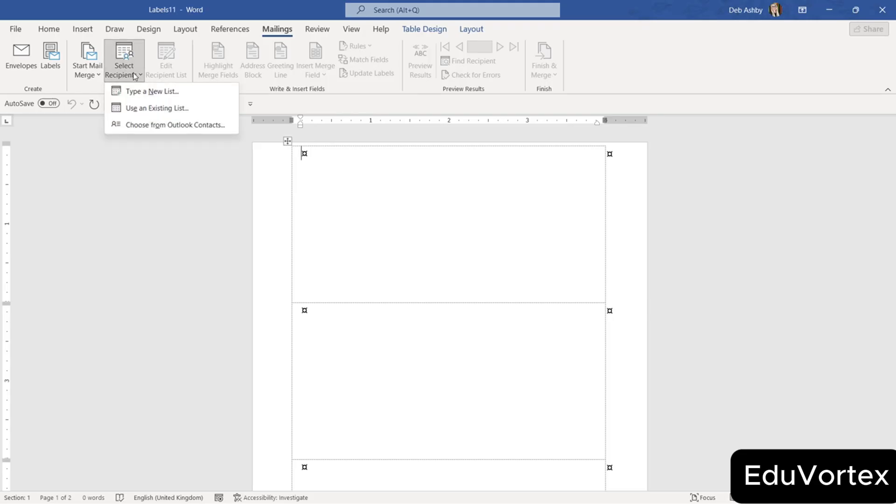
{"action": "left_click", "coordinate": [134, 109]}
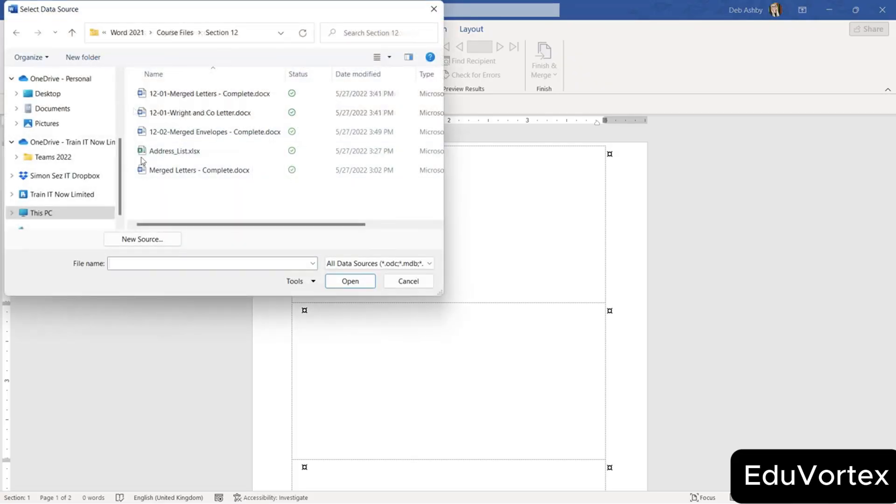
{"action": "left_click", "coordinate": [194, 154]}
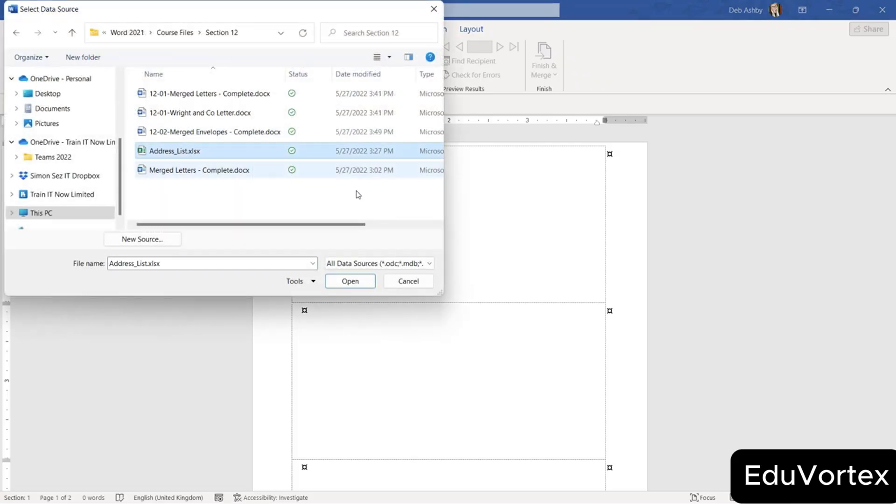
{"action": "left_click", "coordinate": [351, 281]}
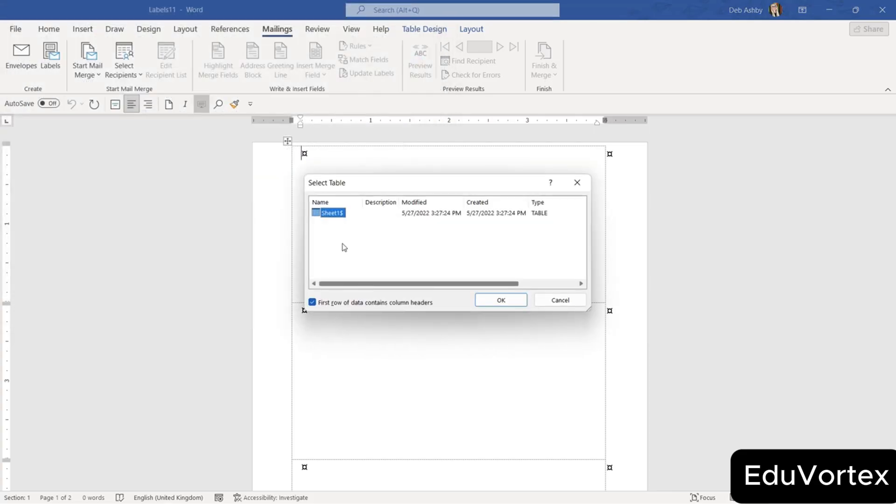
Accept Sheet1$ with header row as the recipient table.
{"action": "left_click", "coordinate": [501, 300]}
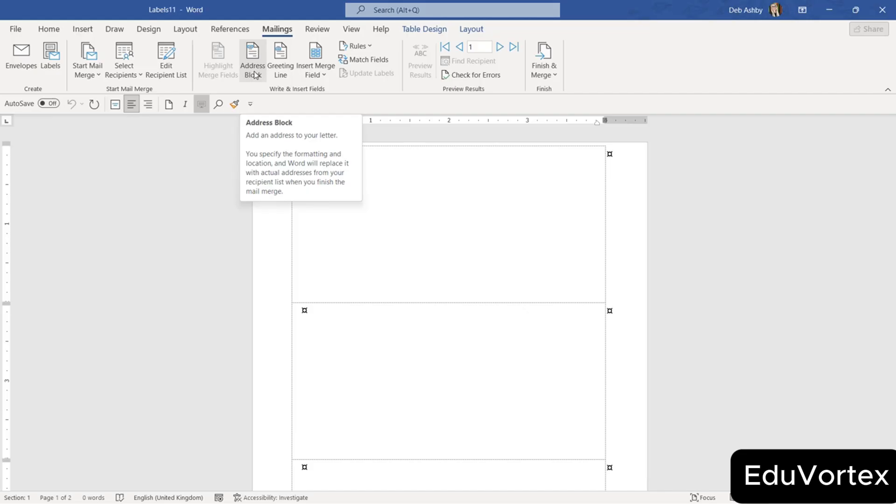
Insert «First_Name» «Last_Name», then «State» and «Zip_Code» on separate lines in the first label.
{"action": "left_click", "coordinate": [324, 74]}
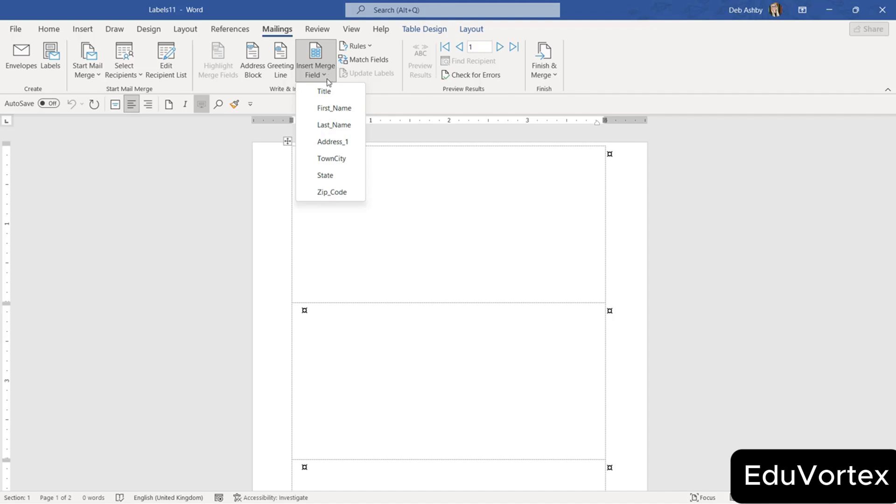
{"action": "left_click", "coordinate": [332, 108]}
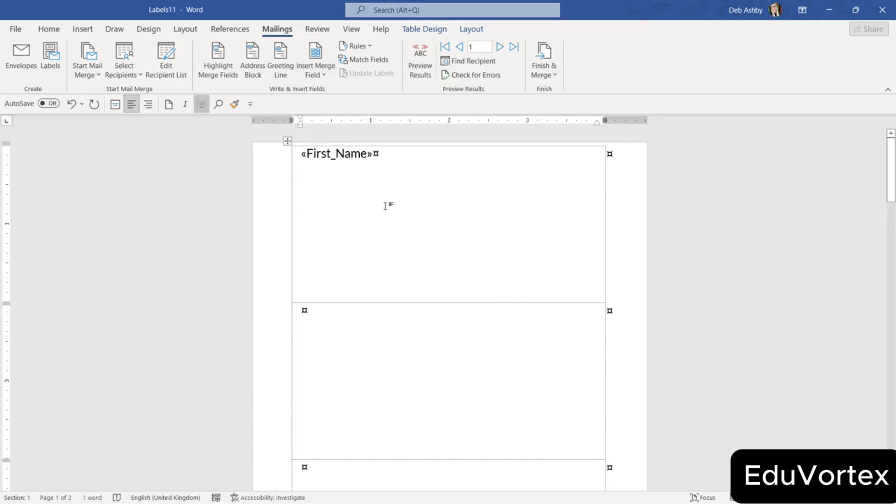
{"action": "left_click", "coordinate": [317, 74]}
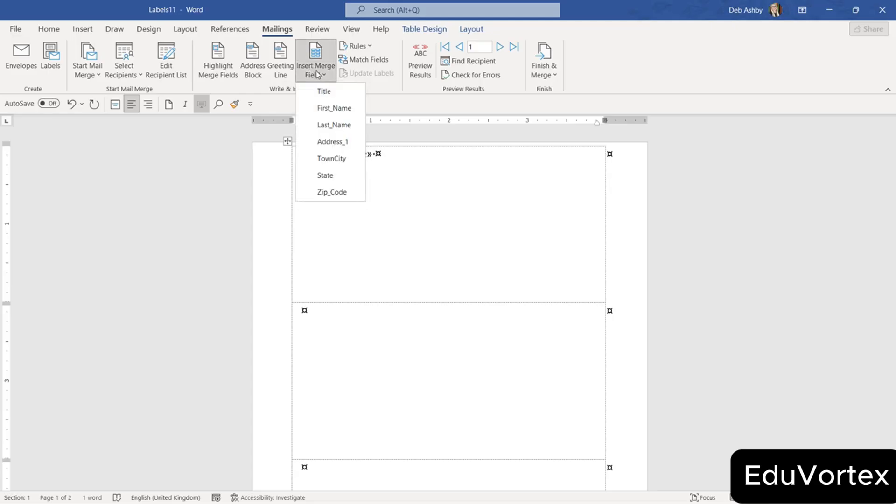
{"action": "left_click", "coordinate": [332, 125]}
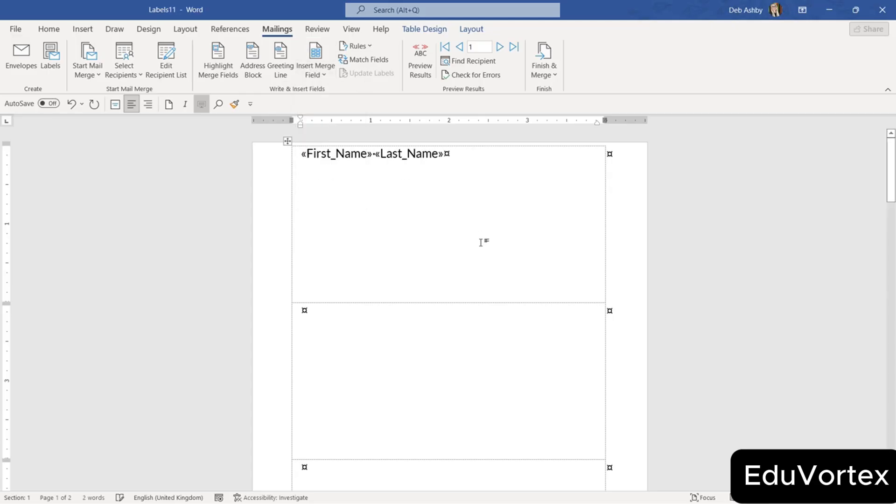
{"action": "key", "text": "Return"}
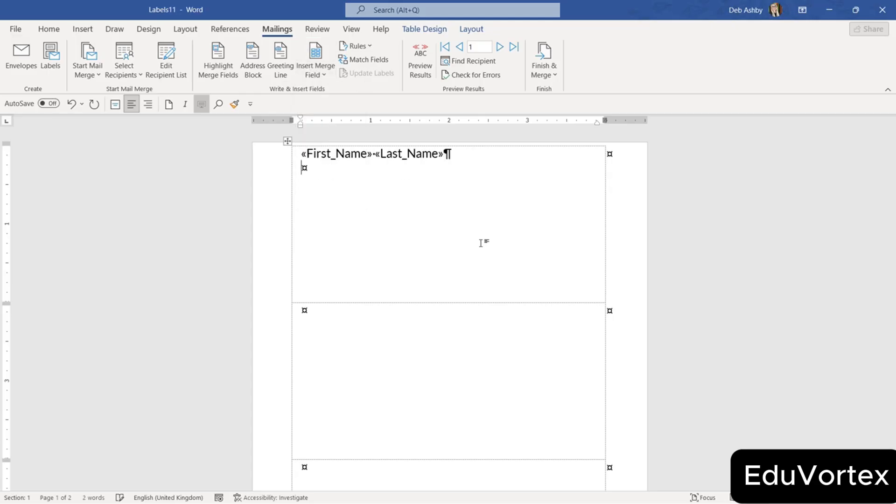
{"action": "left_click", "coordinate": [322, 73]}
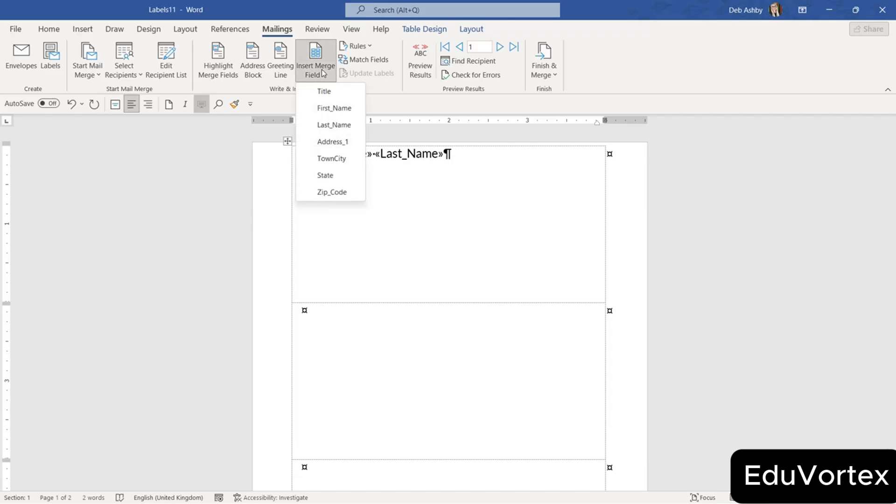
{"action": "left_click", "coordinate": [327, 176]}
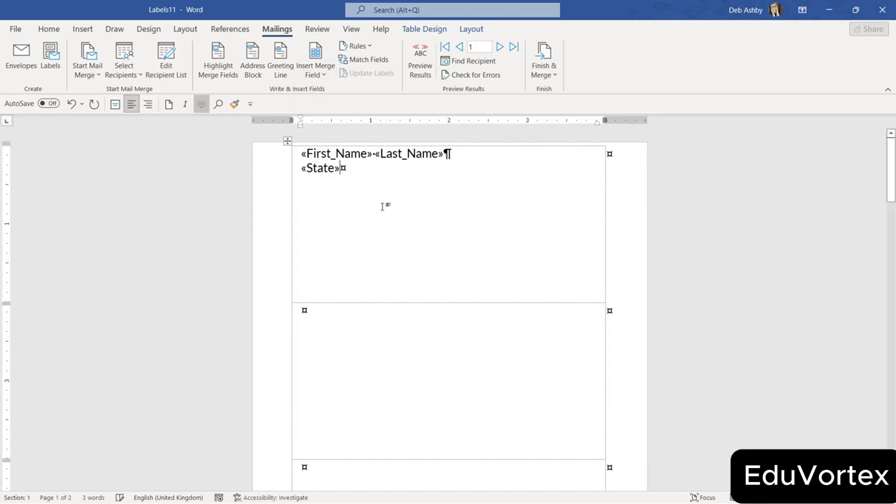
{"action": "key", "text": "Return"}
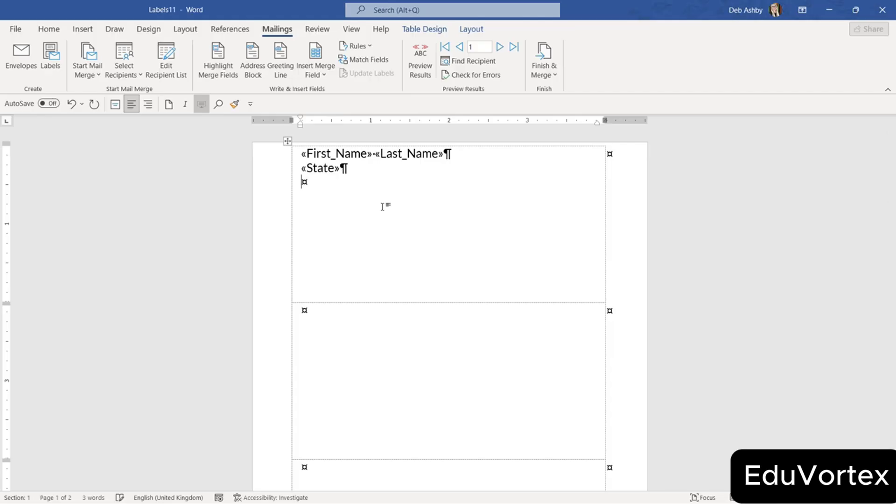
{"action": "left_click", "coordinate": [321, 73]}
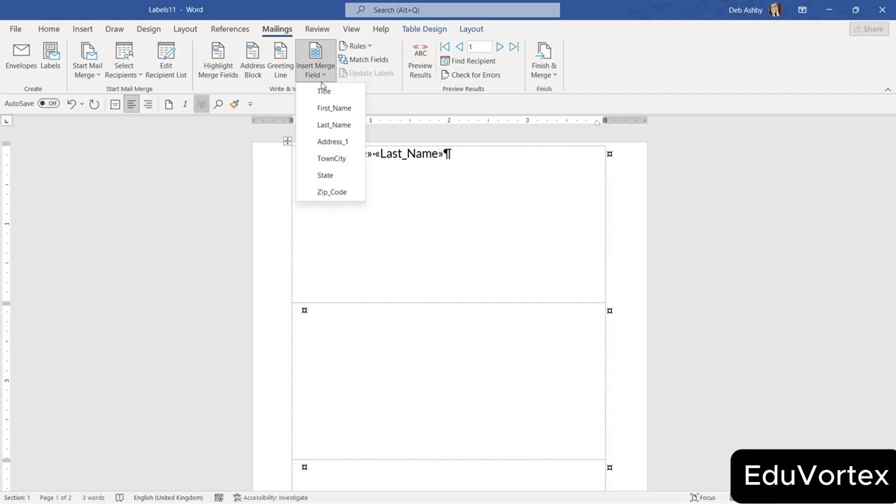
{"action": "left_click", "coordinate": [327, 191]}
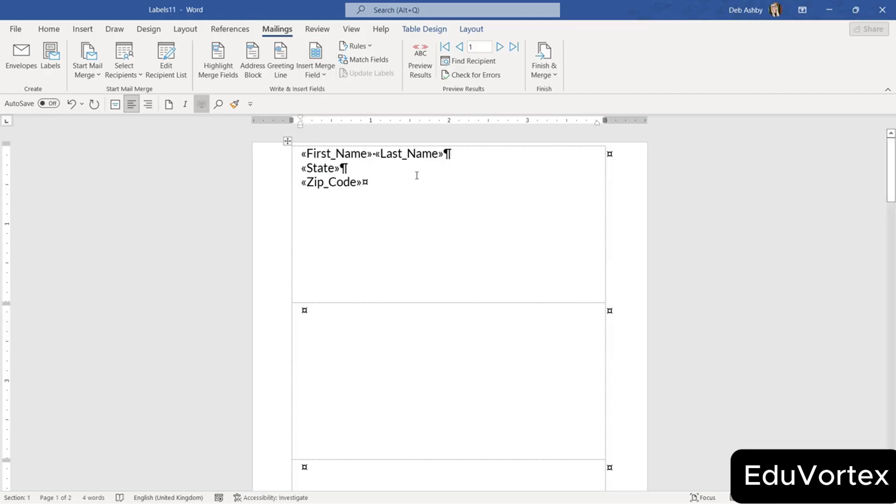
Centre the three merge-field lines horizontally in the first label.
{"action": "left_click_drag", "start_coordinate": [370, 182], "coordinate": [301, 154]}
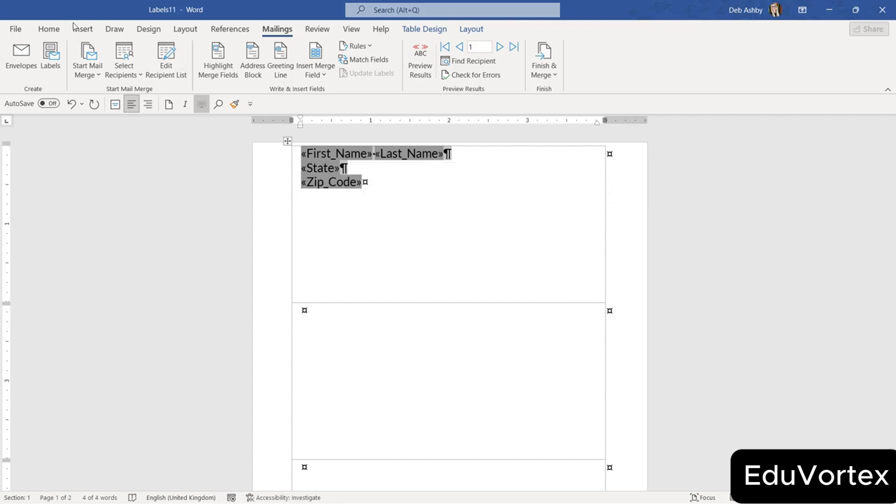
{"action": "left_click", "coordinate": [49, 29]}
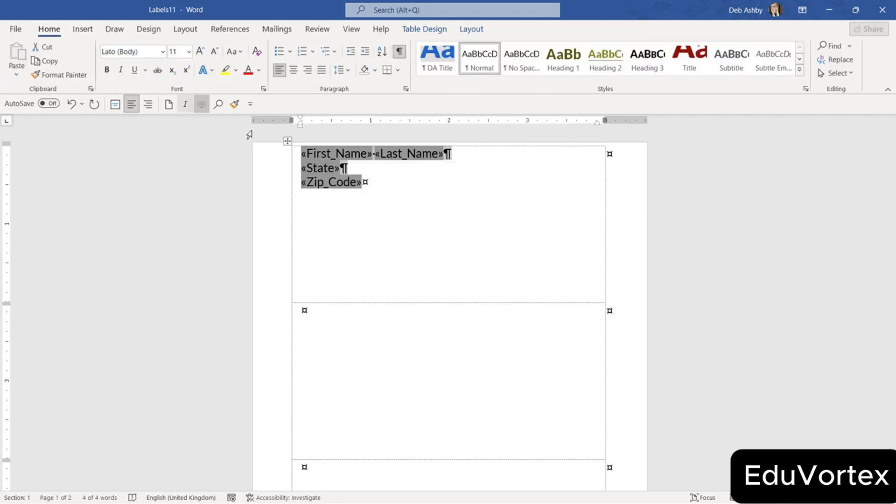
{"action": "left_click", "coordinate": [293, 69]}
{"action": "left_click", "coordinate": [479, 160]}
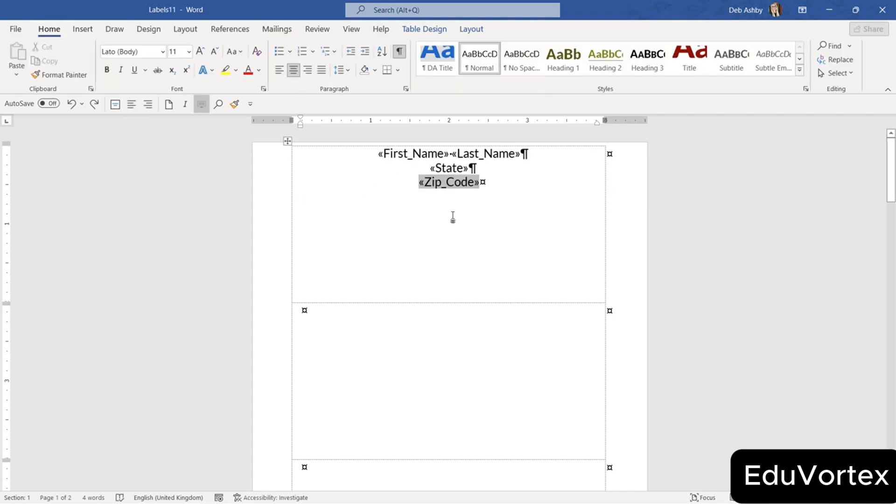
Centre the label text vertically in its cell with Table Layout's Align Center.
{"action": "left_click", "coordinate": [286, 140]}
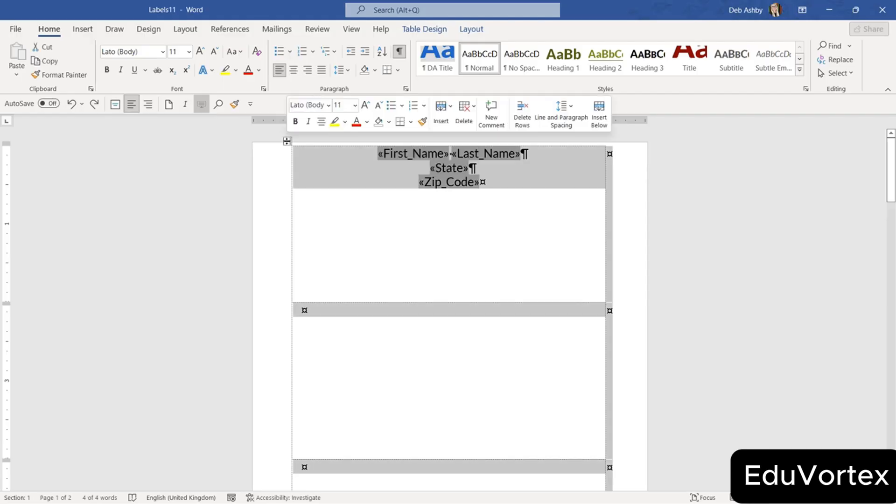
{"action": "left_click", "coordinate": [422, 29]}
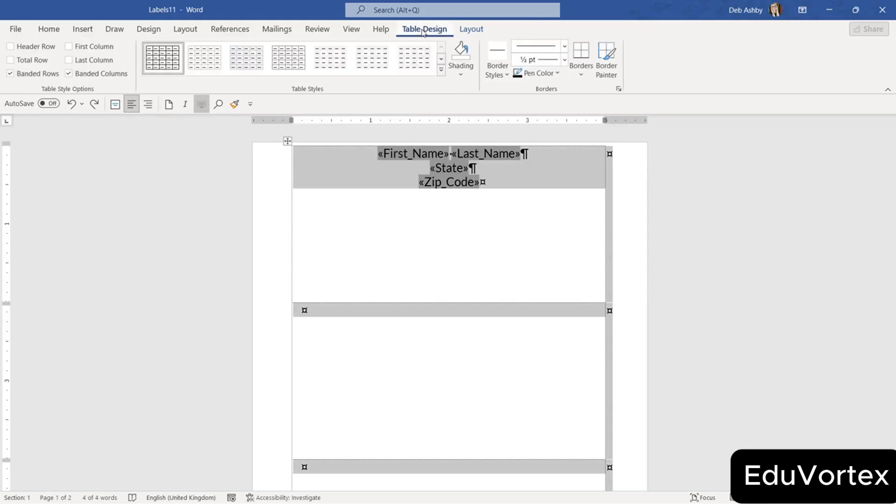
{"action": "left_click", "coordinate": [472, 29]}
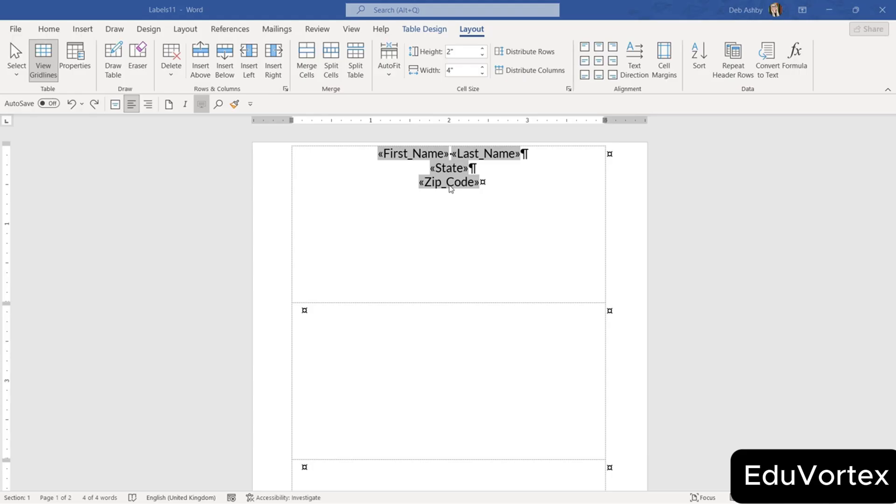
{"action": "left_click", "coordinate": [599, 61]}
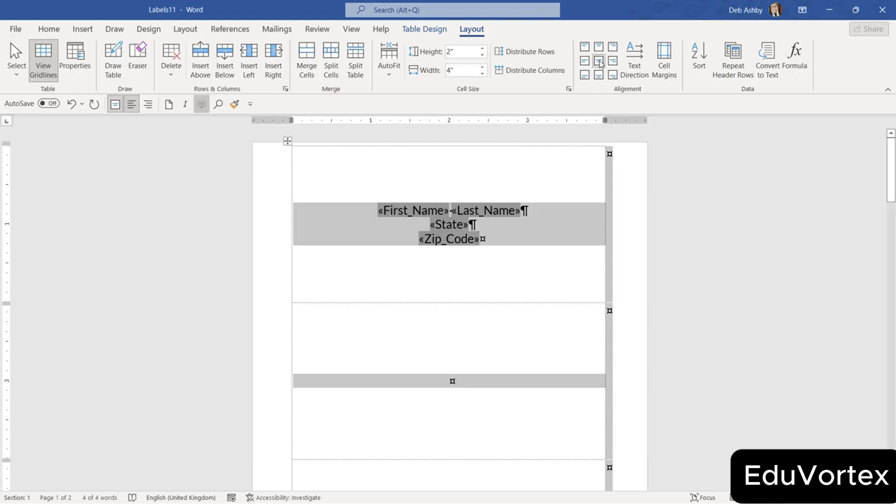
{"action": "left_click", "coordinate": [631, 218]}
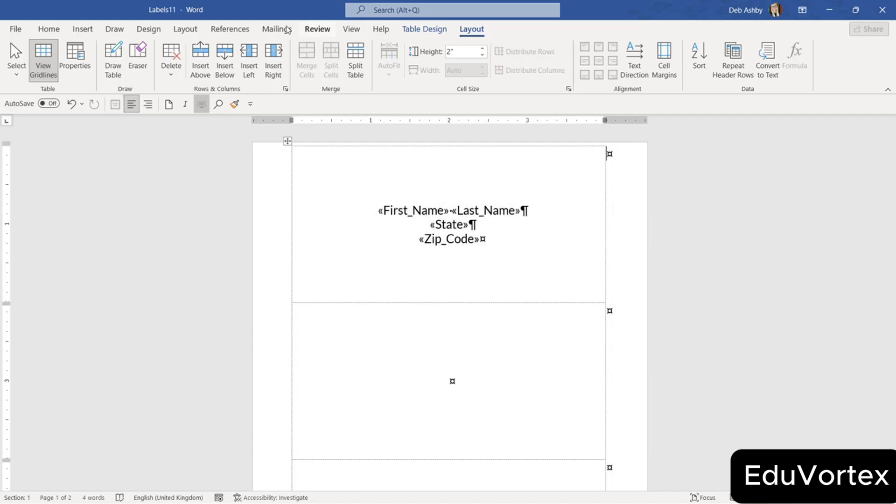
{"action": "left_click", "coordinate": [279, 29]}
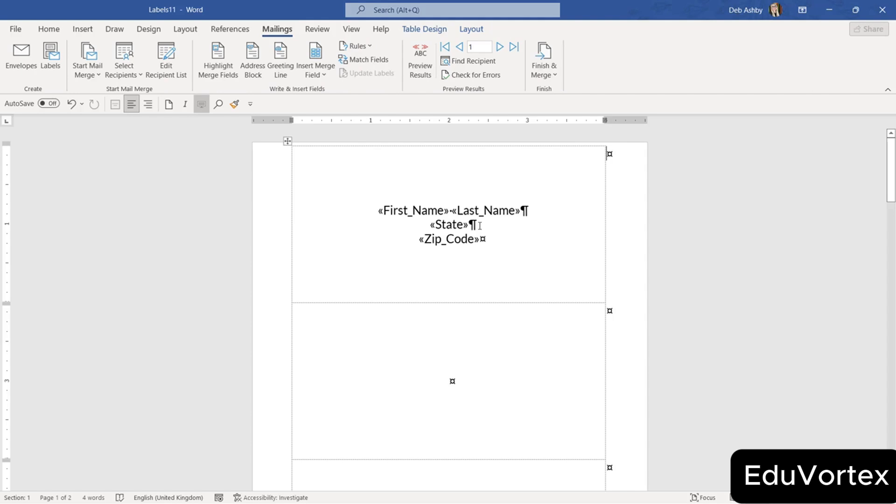
Preview recipient data, stepping forward to the fourth record and back to the second.
{"action": "left_click", "coordinate": [427, 64]}
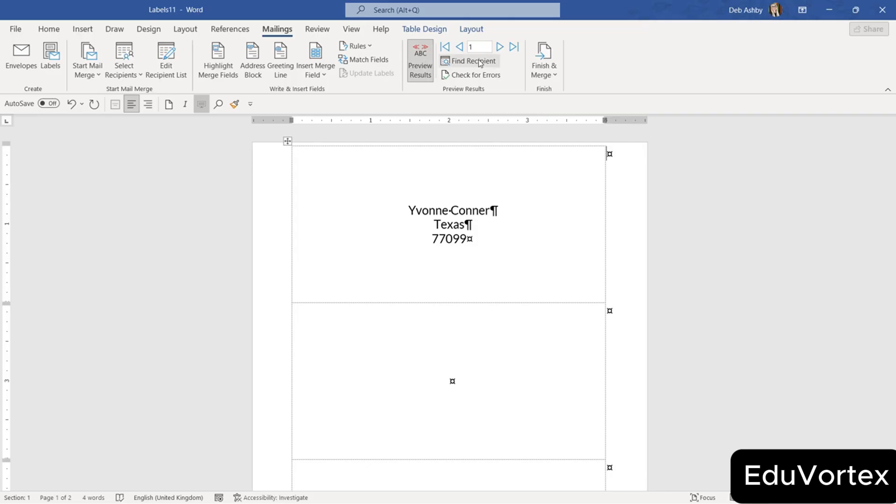
{"action": "left_click", "coordinate": [499, 47]}
{"action": "left_click", "coordinate": [499, 47]}
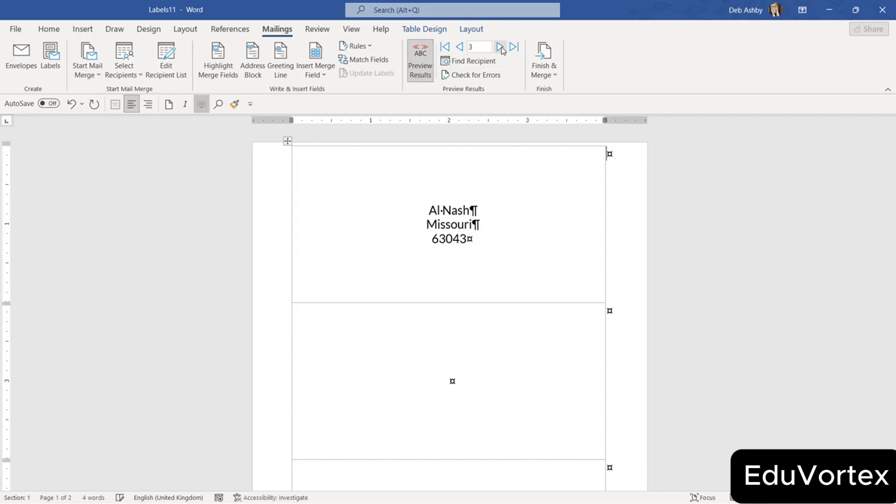
{"action": "left_click", "coordinate": [500, 47]}
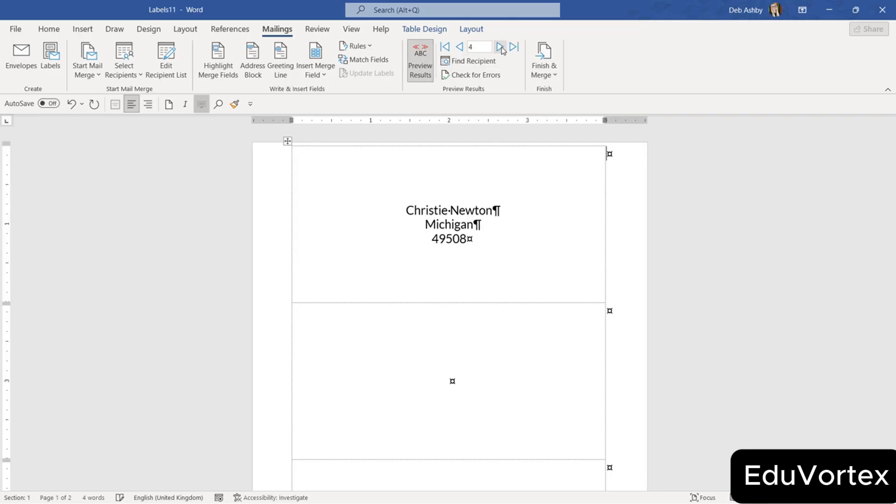
{"action": "left_click", "coordinate": [459, 47]}
{"action": "left_click", "coordinate": [459, 47]}
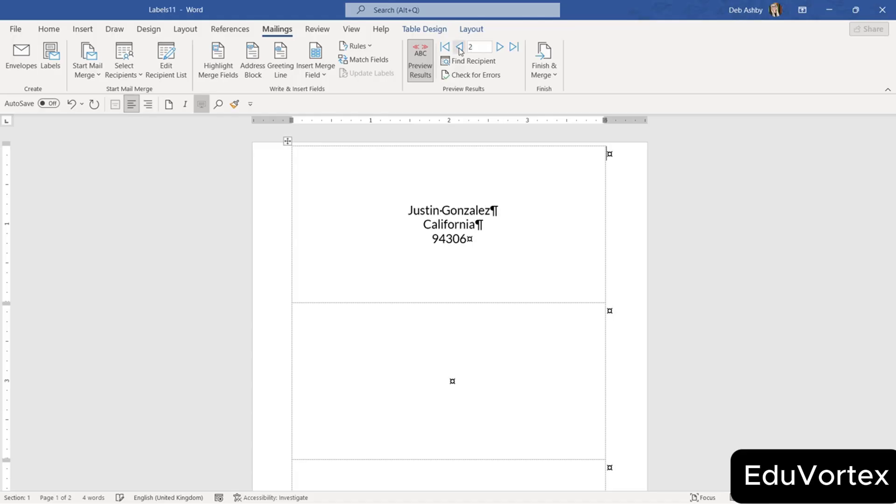
Turn preview off to show merge fields again and check the Last_Name and Zip_Code fields.
{"action": "left_click", "coordinate": [421, 70]}
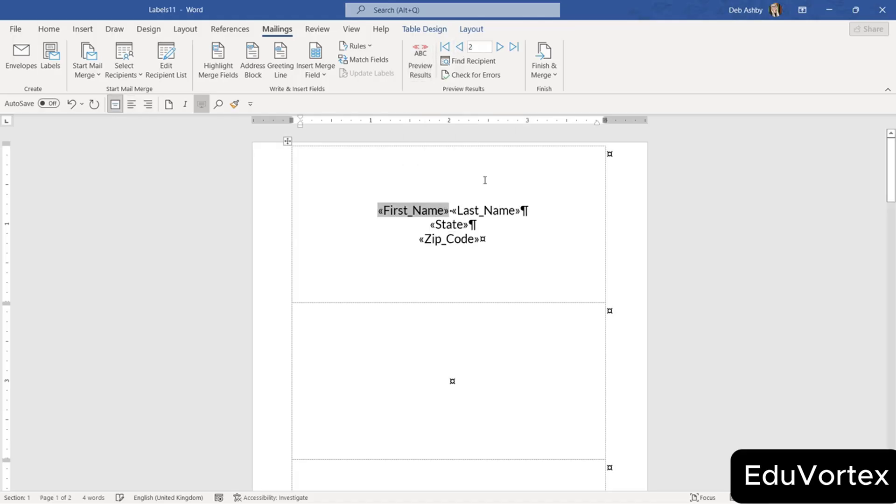
{"action": "left_click", "coordinate": [491, 217]}
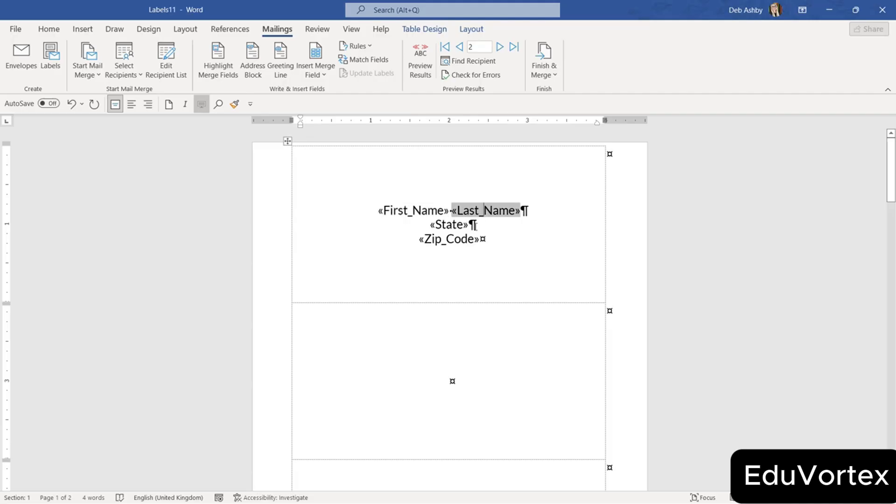
{"action": "left_click", "coordinate": [458, 236]}
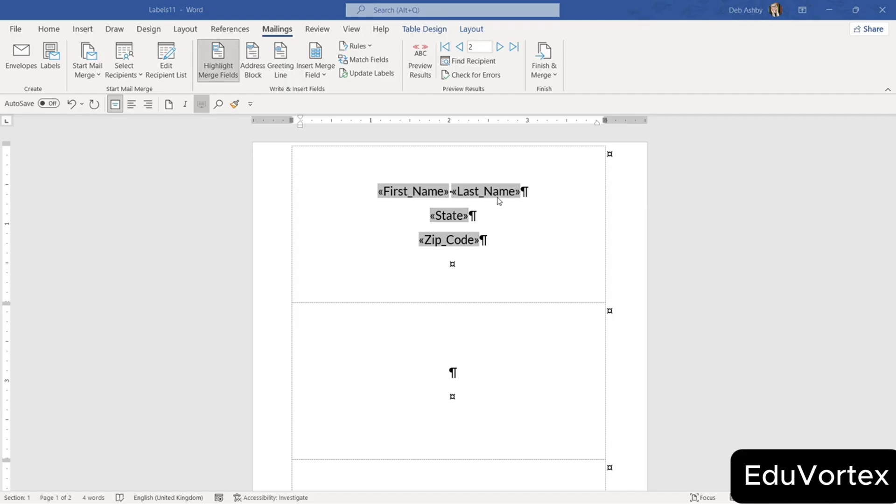
Copy the first label's merge fields to every label with Update Labels.
{"action": "scroll", "coordinate": [505, 293], "scroll_direction": "down", "scroll_amount": 3}
{"action": "scroll", "coordinate": [508, 293], "scroll_direction": "up", "scroll_amount": 3}
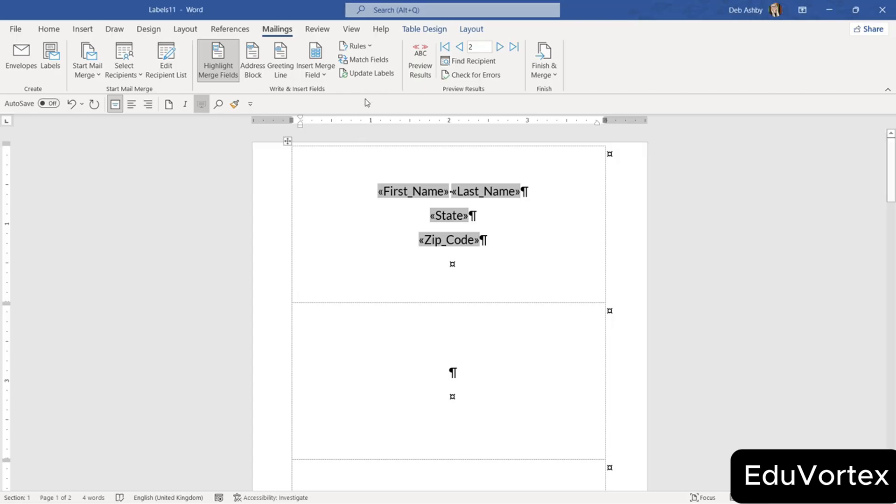
{"action": "left_click", "coordinate": [365, 74]}
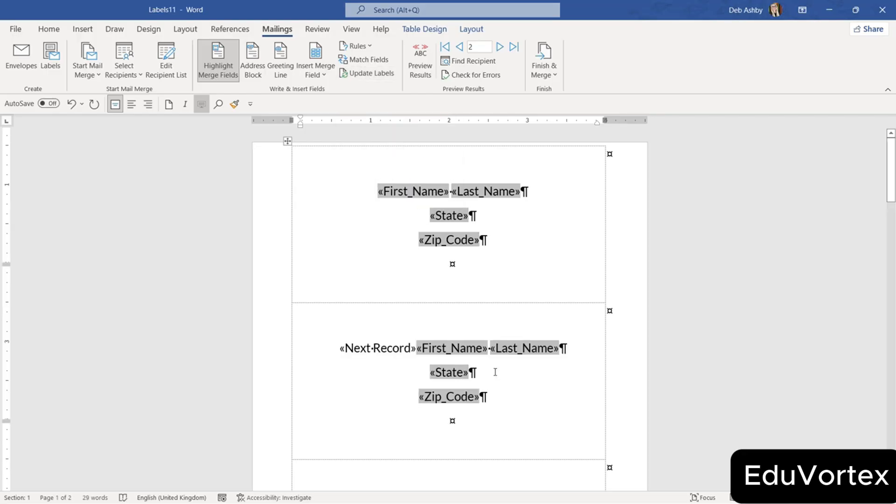
{"action": "scroll", "coordinate": [460, 379], "scroll_direction": "down", "scroll_amount": 6}
{"action": "scroll", "coordinate": [481, 354], "scroll_direction": "down", "scroll_amount": 1}
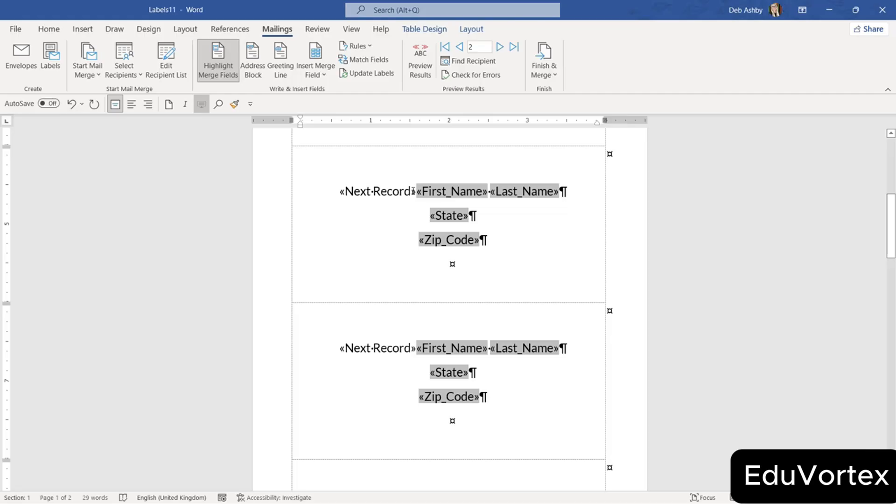
{"action": "scroll", "coordinate": [413, 191], "scroll_direction": "up", "scroll_amount": 2}
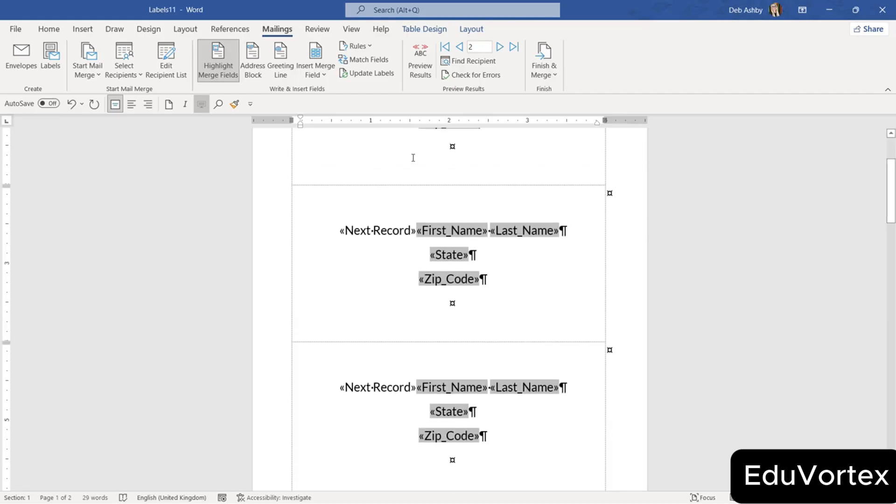
Preview all labels with recipient data and return to the top of the document.
{"action": "left_click", "coordinate": [423, 73]}
{"action": "scroll", "coordinate": [532, 263], "scroll_direction": "up", "scroll_amount": 3}
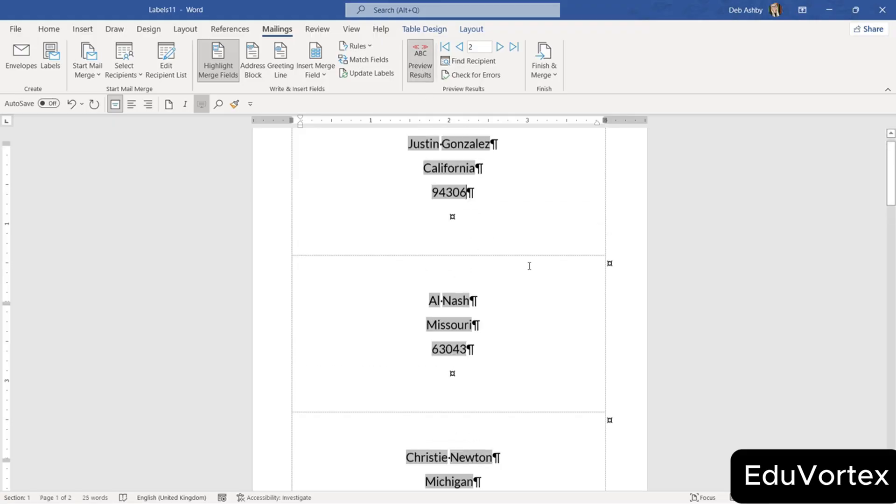
{"action": "scroll", "coordinate": [532, 263], "scroll_direction": "down", "scroll_amount": 10}
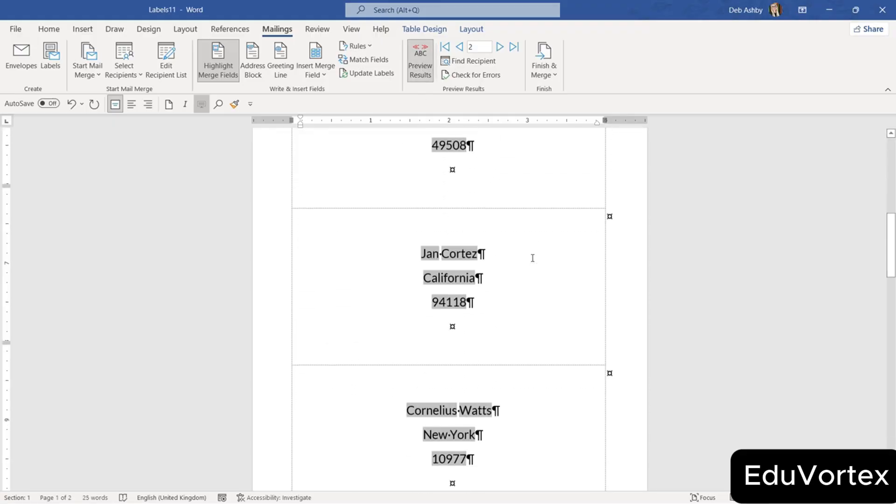
{"action": "scroll", "coordinate": [532, 258], "scroll_direction": "down", "scroll_amount": 10}
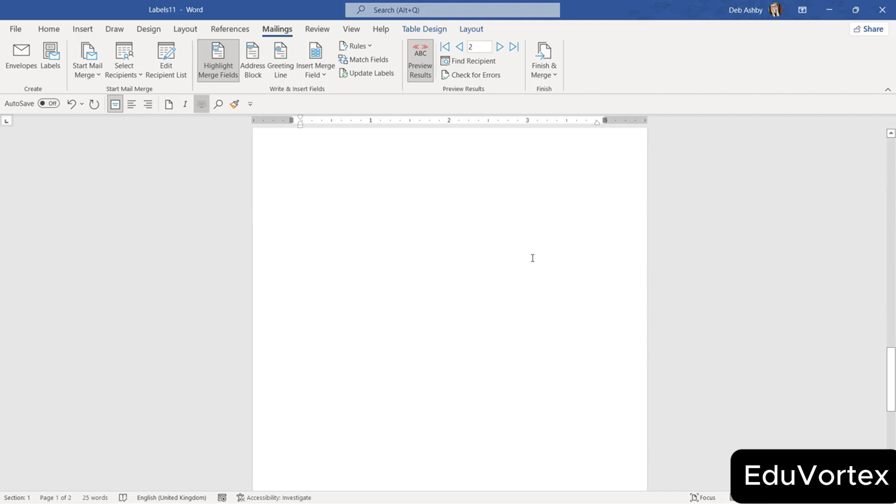
{"action": "key", "text": "ctrl+Home"}
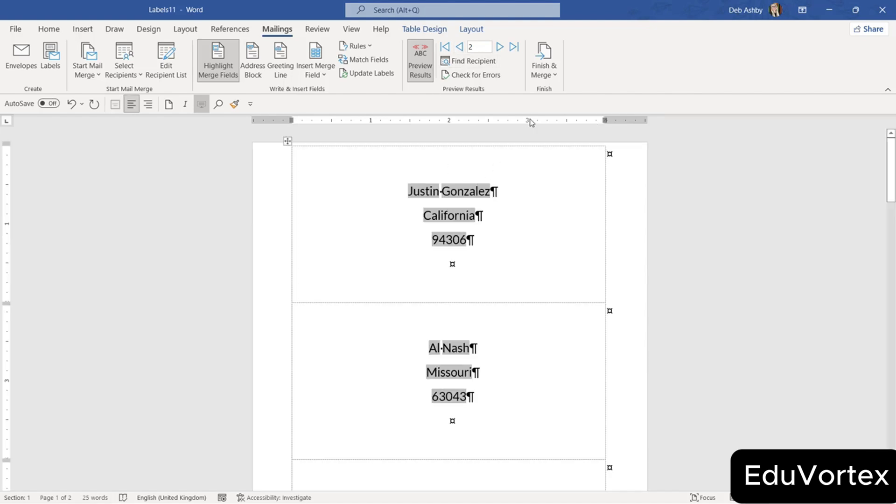
Merge all records into editable document Labels4 and review its five pages of name, state and zip labels.
{"action": "left_click", "coordinate": [553, 75]}
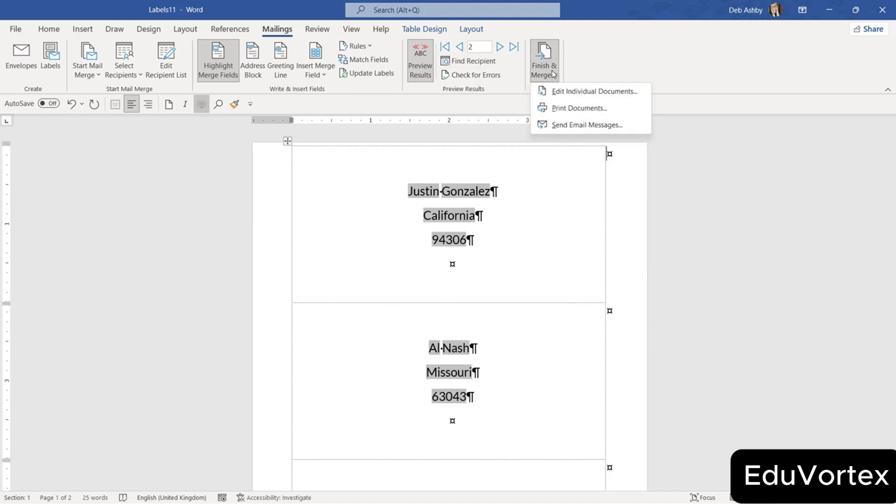
{"action": "left_click", "coordinate": [556, 95]}
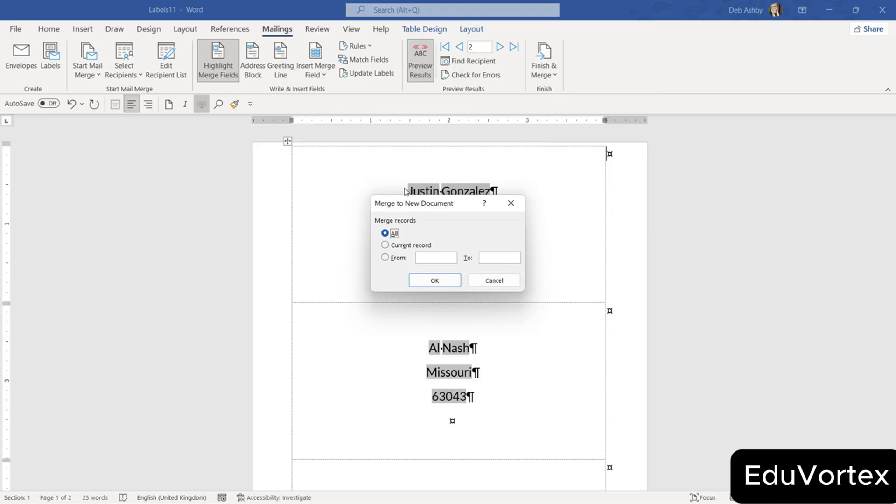
{"action": "left_click", "coordinate": [435, 281]}
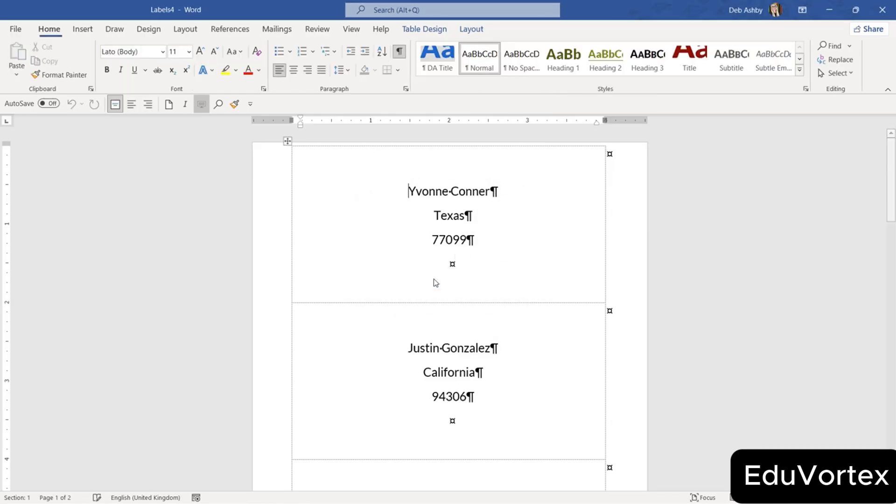
{"action": "left_click", "coordinate": [623, 186]}
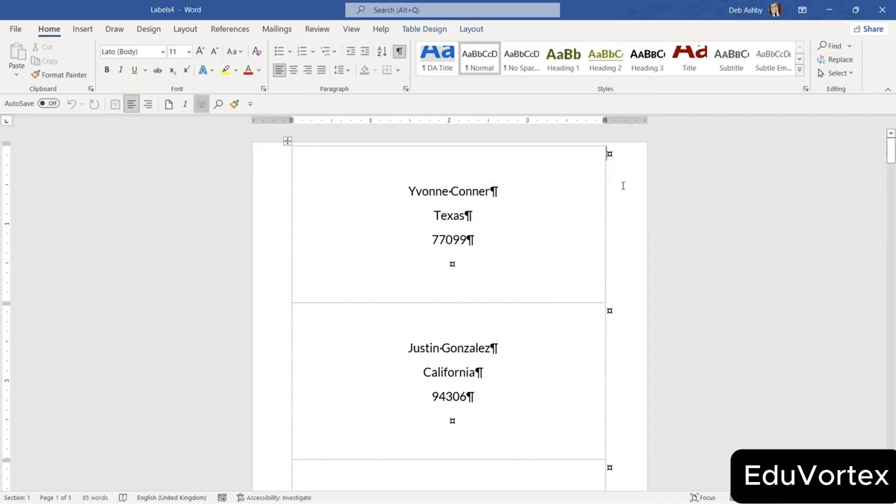
{"action": "scroll", "coordinate": [624, 183], "scroll_direction": "down", "scroll_amount": 20}
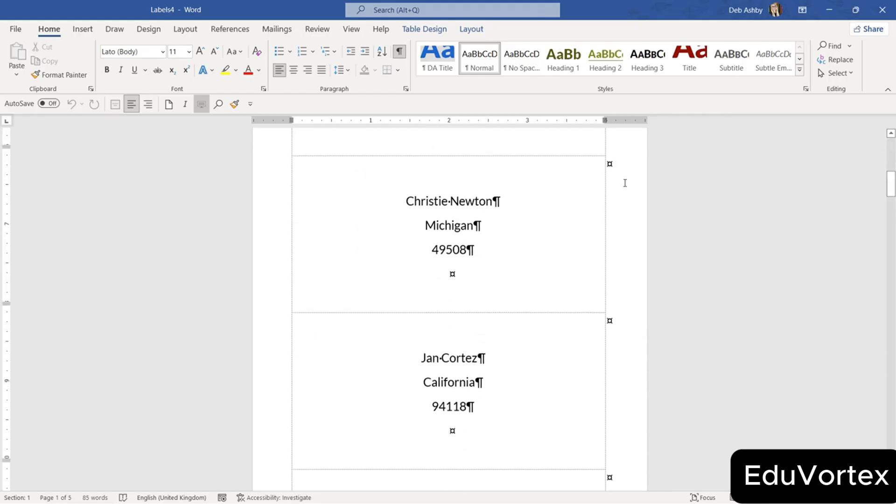
{"action": "scroll", "coordinate": [625, 183], "scroll_direction": "down", "scroll_amount": 15}
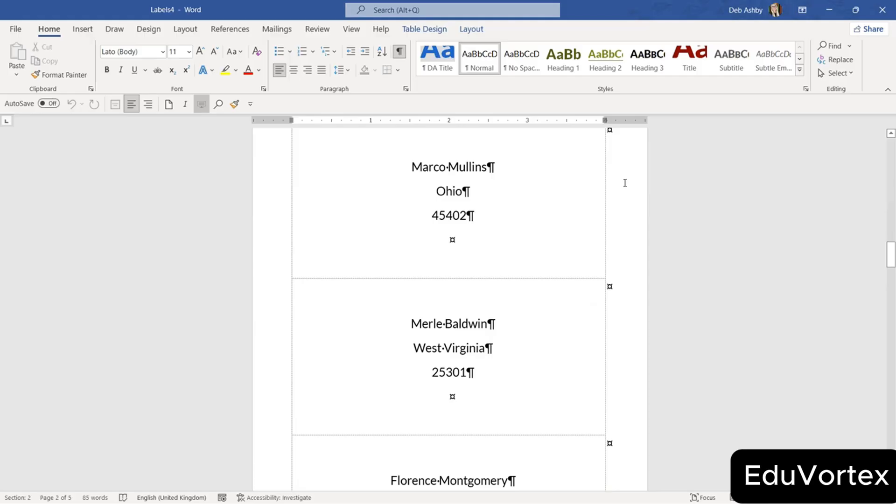
{"action": "scroll", "coordinate": [625, 183], "scroll_direction": "down", "scroll_amount": 3}
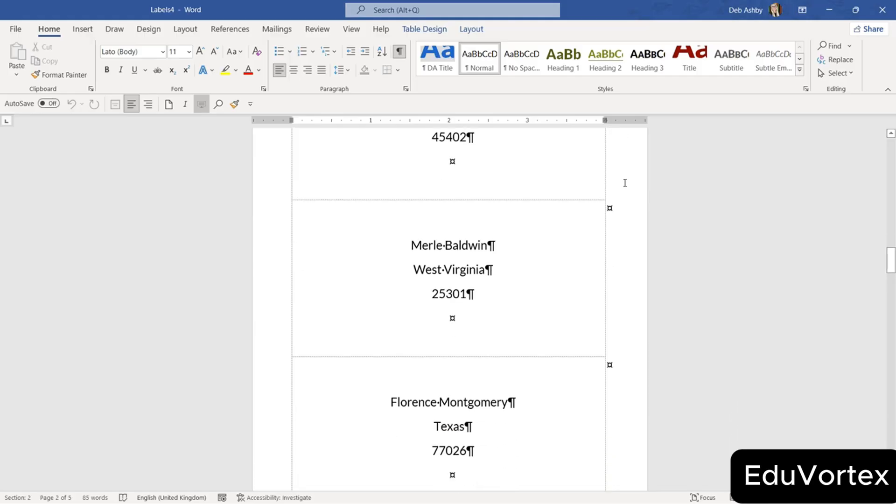
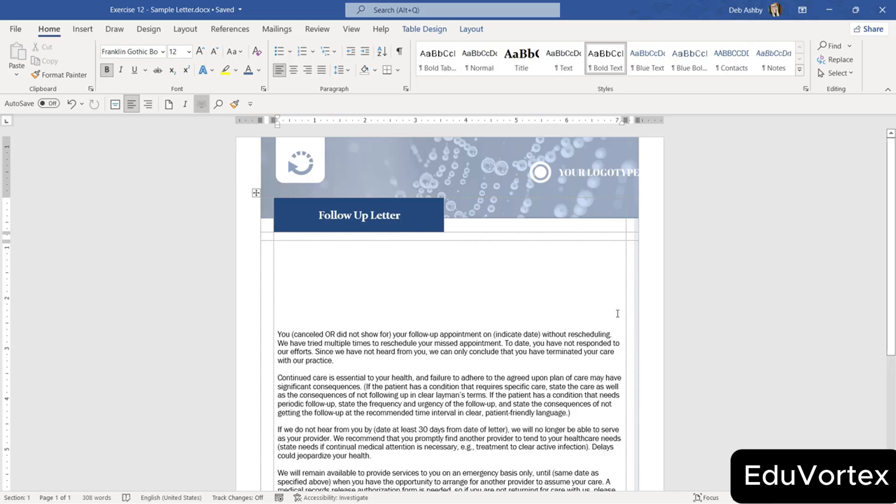
Launch the Step-by-Step Mail Merge Wizard with Letters and the current document, advancing to recipient selection.
{"action": "left_click", "coordinate": [276, 29]}
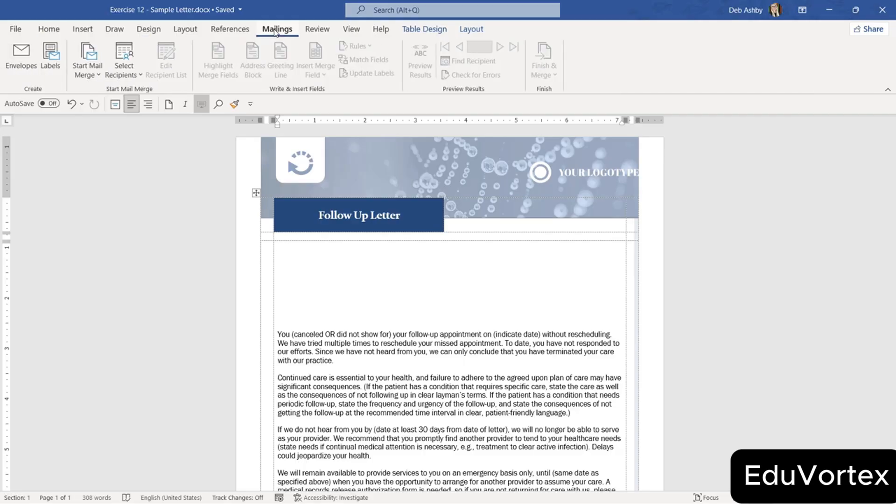
{"action": "left_click", "coordinate": [94, 77]}
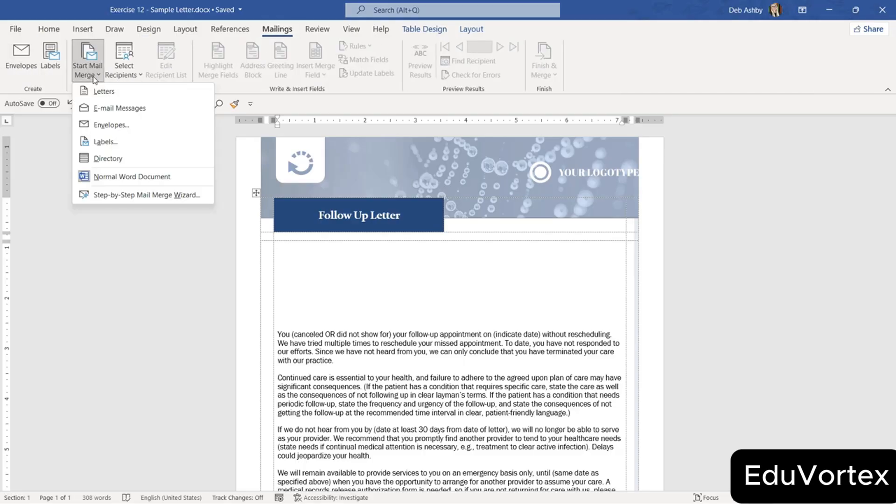
{"action": "left_click", "coordinate": [99, 196]}
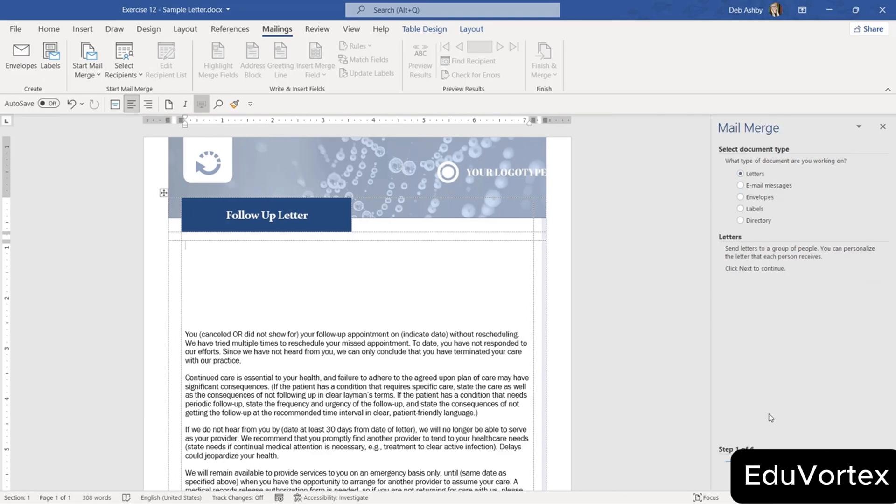
{"action": "left_click", "coordinate": [746, 469]}
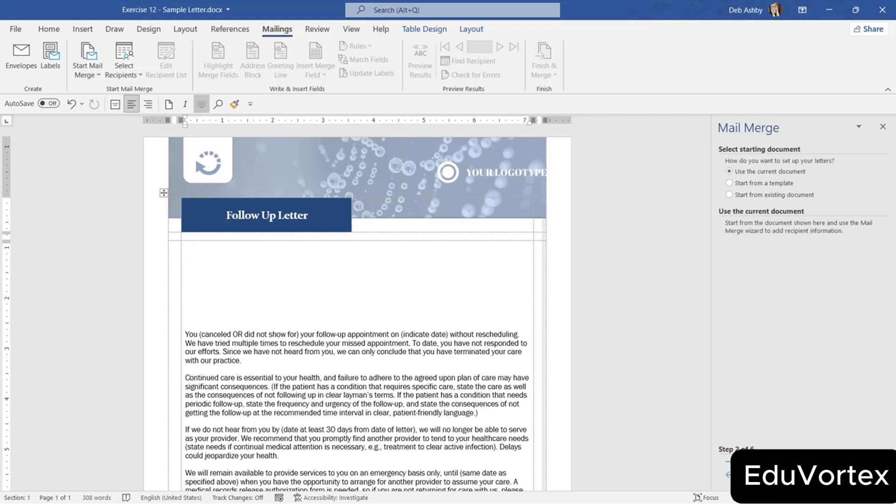
{"action": "left_click", "coordinate": [764, 462]}
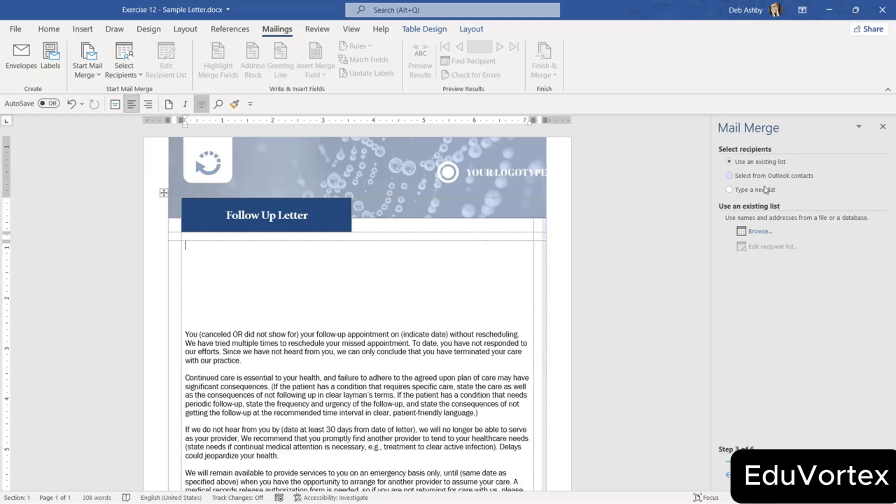
Browse to Patient List.xlsx and use its Sheet1$ table as the recipient list.
{"action": "left_click", "coordinate": [758, 233]}
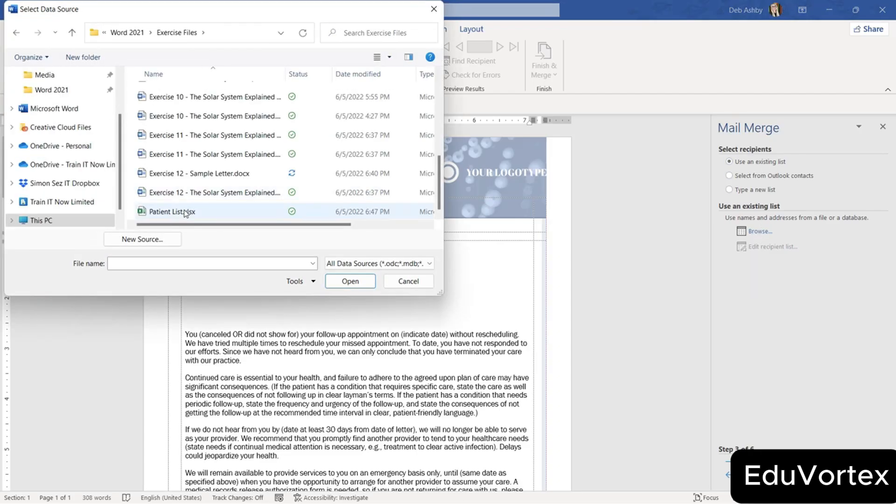
{"action": "left_click", "coordinate": [186, 213]}
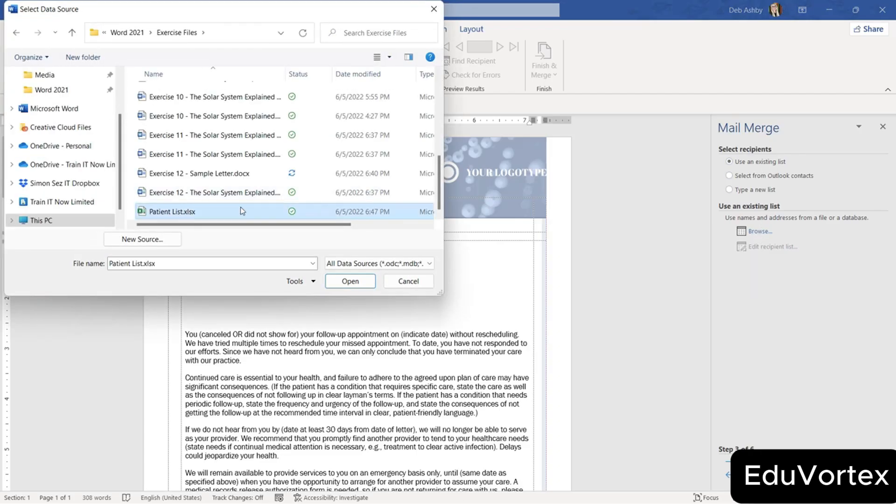
{"action": "left_click", "coordinate": [350, 281]}
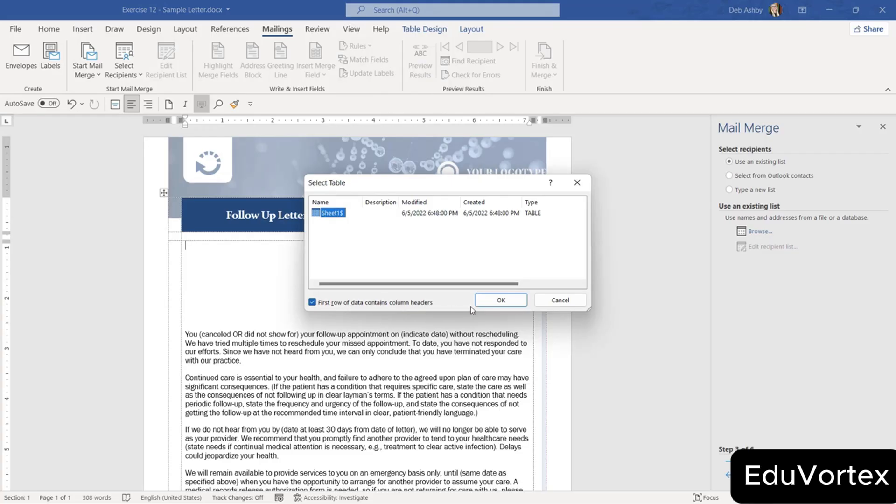
{"action": "left_click", "coordinate": [496, 301]}
Reorder recipient columns: Title first, First Name before Last Name, Town/City before State.
{"action": "left_click_drag", "start_coordinate": [586, 361], "coordinate": [802, 409]}
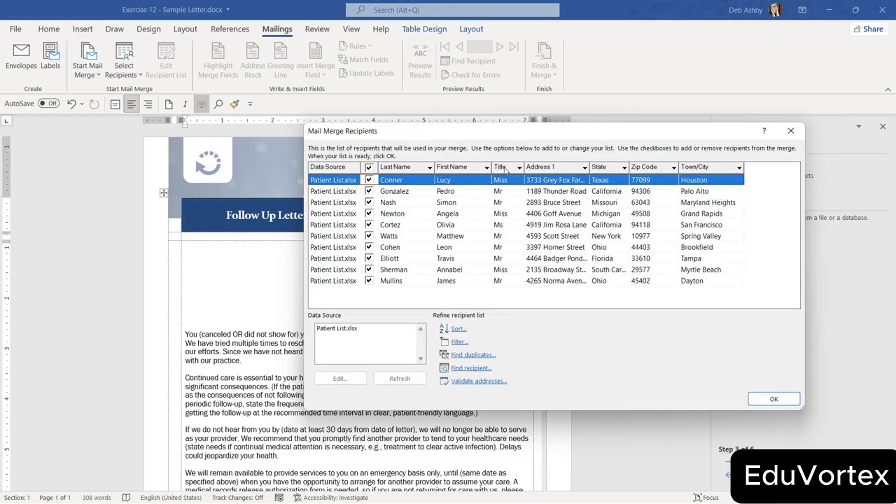
{"action": "left_click_drag", "start_coordinate": [382, 171], "coordinate": [373, 171]}
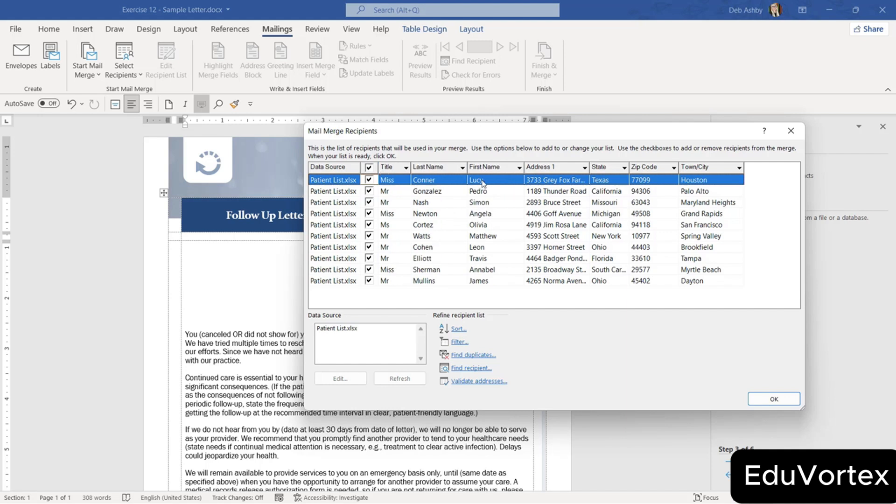
{"action": "left_click_drag", "start_coordinate": [485, 167], "coordinate": [419, 175]}
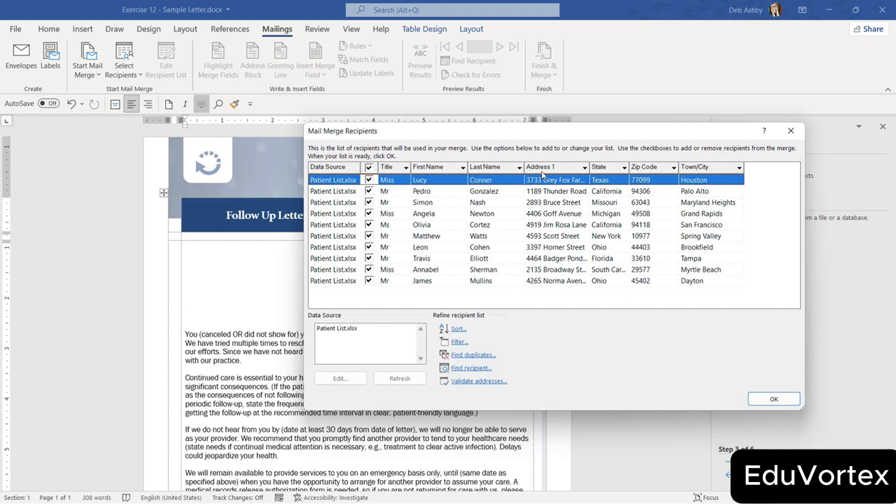
{"action": "left_click_drag", "start_coordinate": [700, 172], "coordinate": [606, 184]}
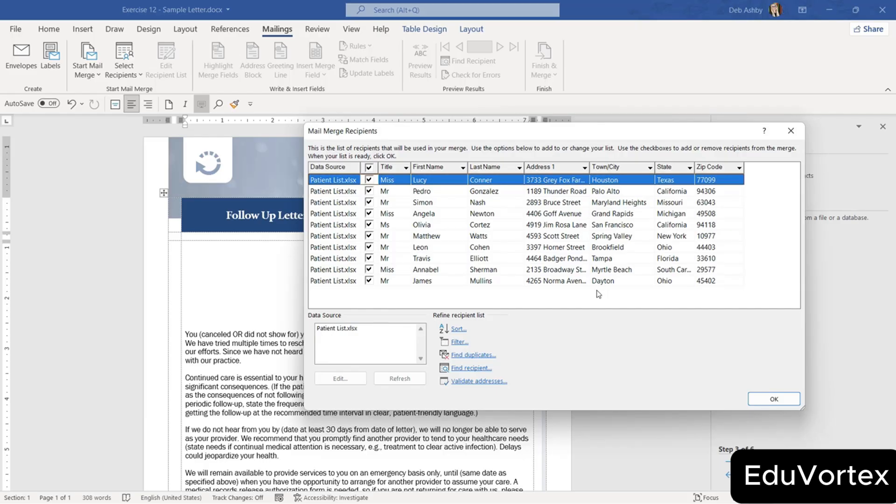
Sort the recipient list by Last Name in ascending order.
{"action": "left_click", "coordinate": [458, 329]}
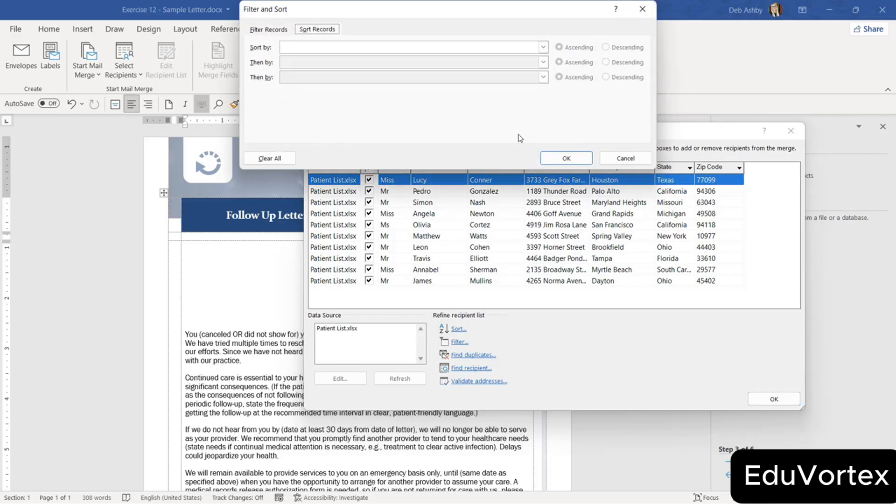
{"action": "left_click", "coordinate": [543, 47]}
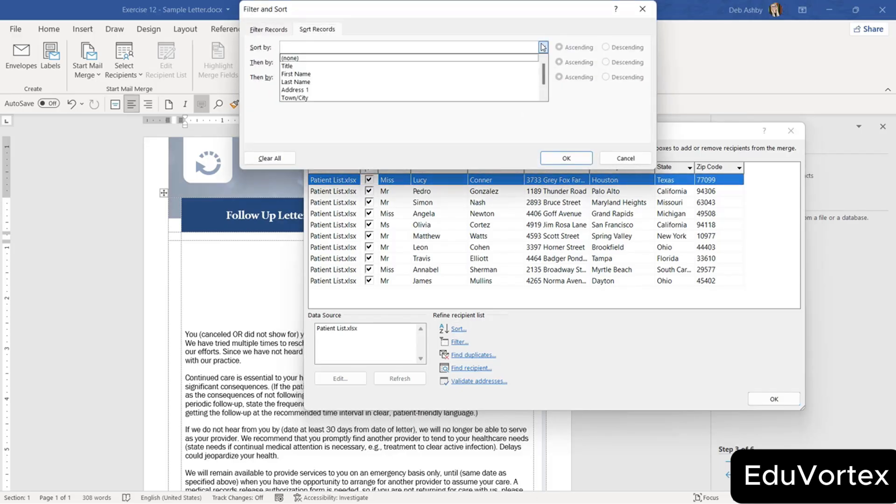
{"action": "left_click", "coordinate": [345, 81]}
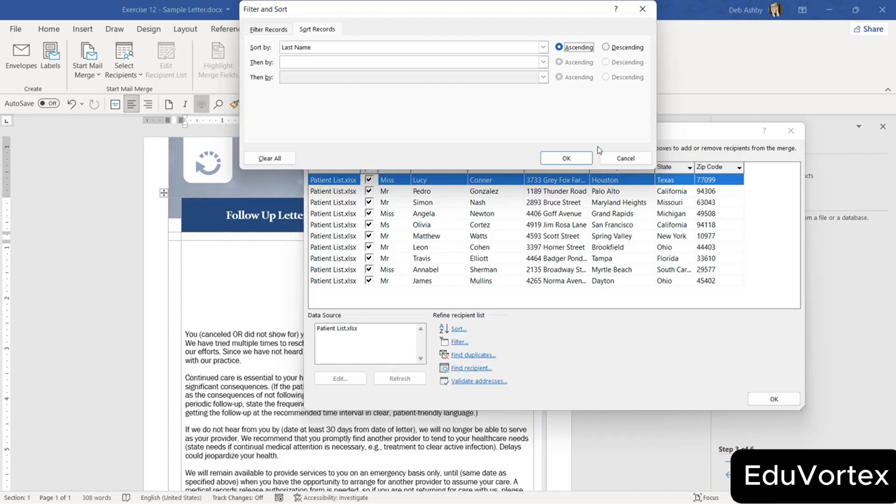
{"action": "left_click", "coordinate": [574, 159]}
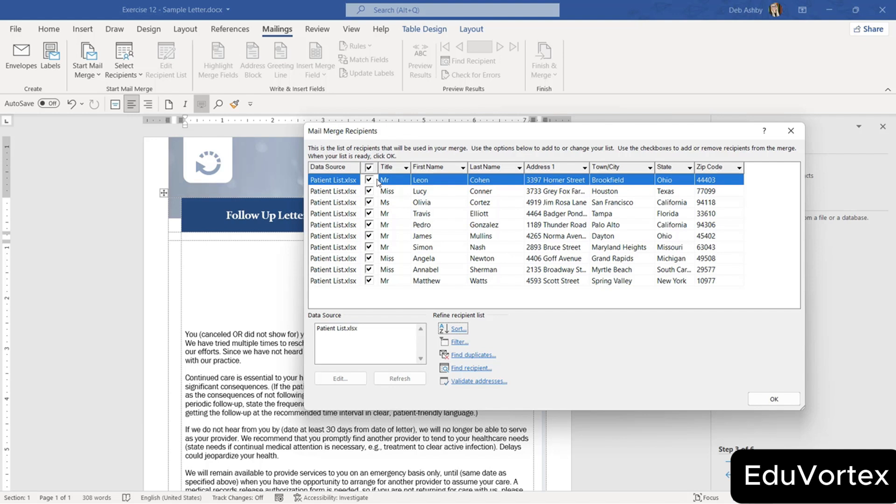
Exclude the last five recipients from the merge and confirm the list.
{"action": "left_click", "coordinate": [370, 236]}
{"action": "left_click", "coordinate": [369, 248]}
{"action": "left_click", "coordinate": [369, 259]}
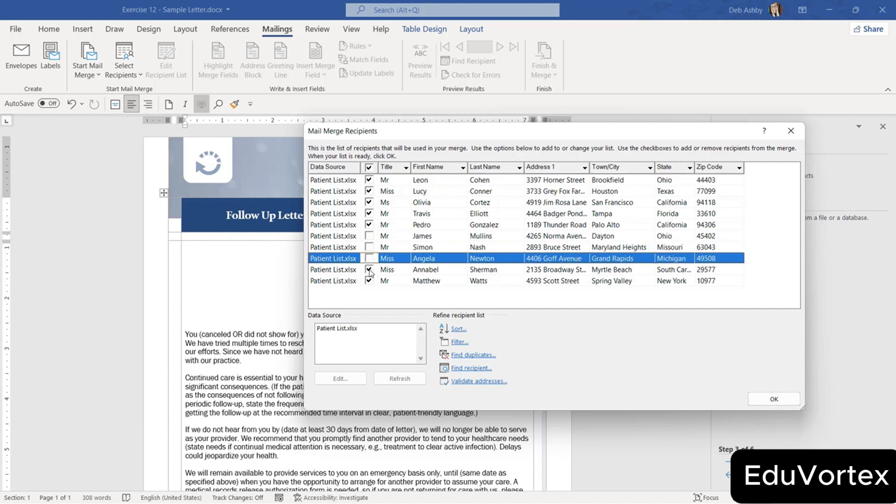
{"action": "left_click", "coordinate": [369, 270]}
{"action": "left_click", "coordinate": [369, 281]}
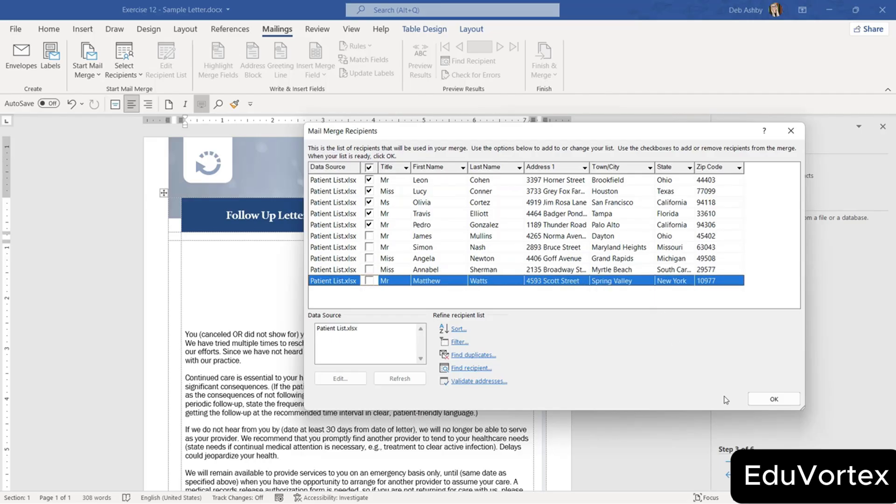
{"action": "left_click", "coordinate": [770, 402]}
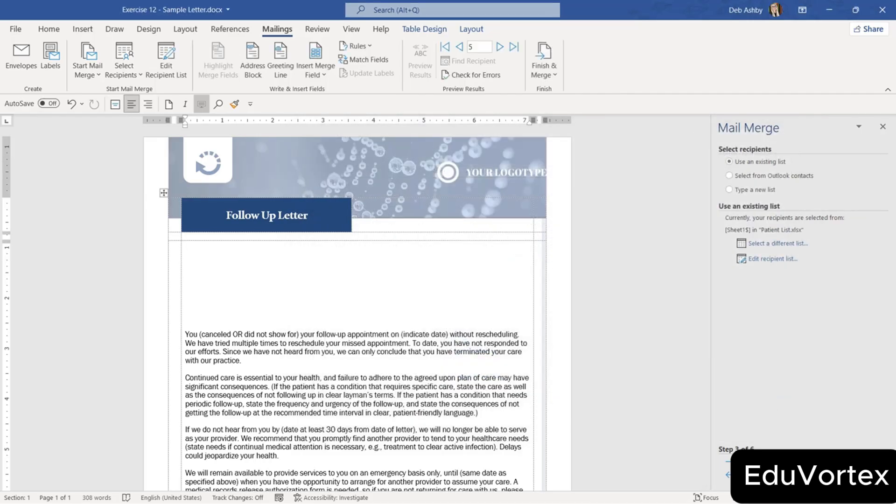
Insert an Address Block into the letter.
{"action": "left_click", "coordinate": [765, 462]}
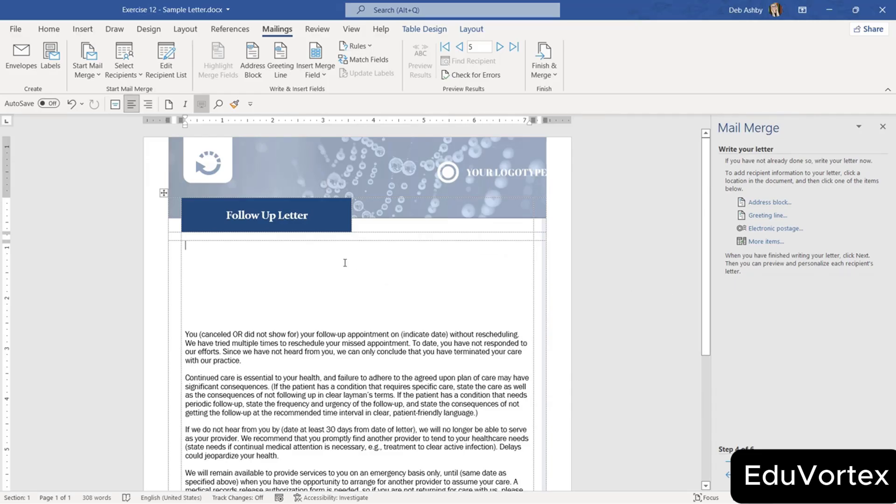
{"action": "left_click", "coordinate": [760, 202]}
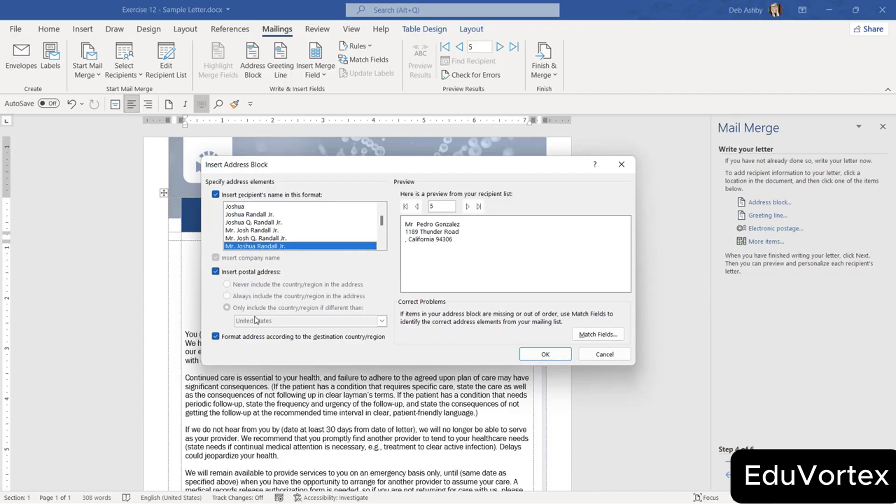
{"action": "left_click", "coordinate": [547, 355]}
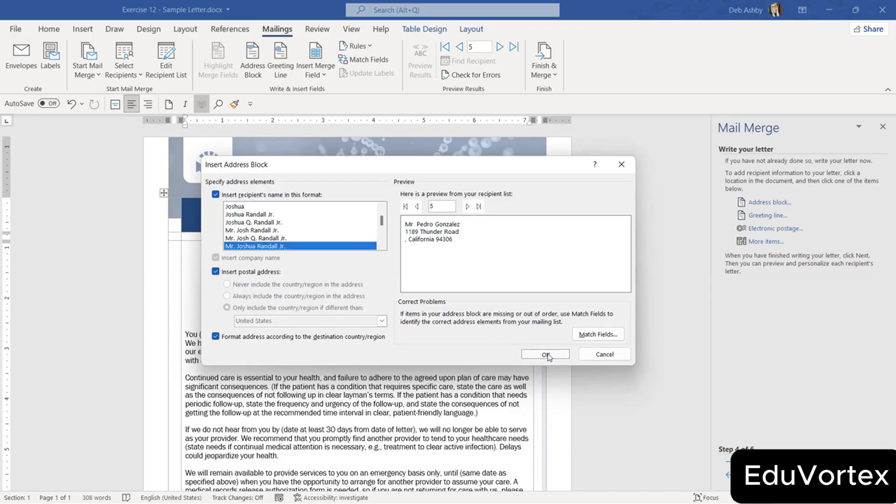
Add a Greeting Line below the address and preview the merged letter.
{"action": "key", "text": "Down"}
{"action": "key", "text": "Down"}
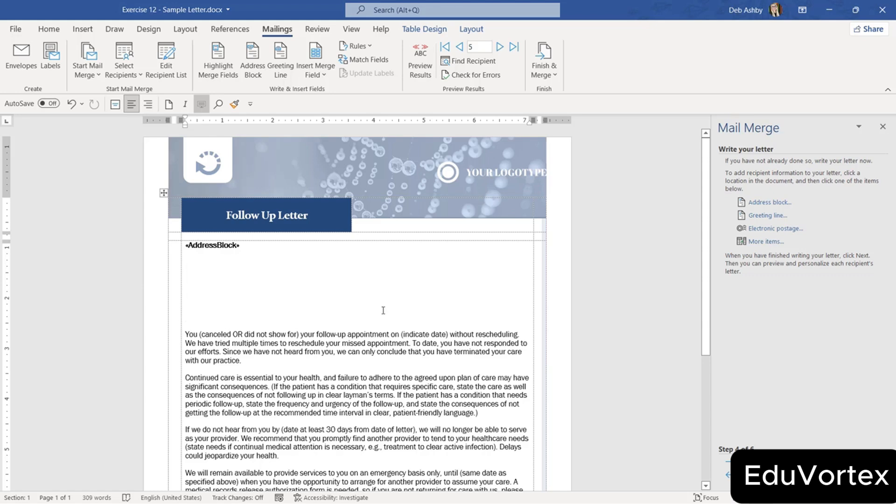
{"action": "left_click", "coordinate": [765, 217]}
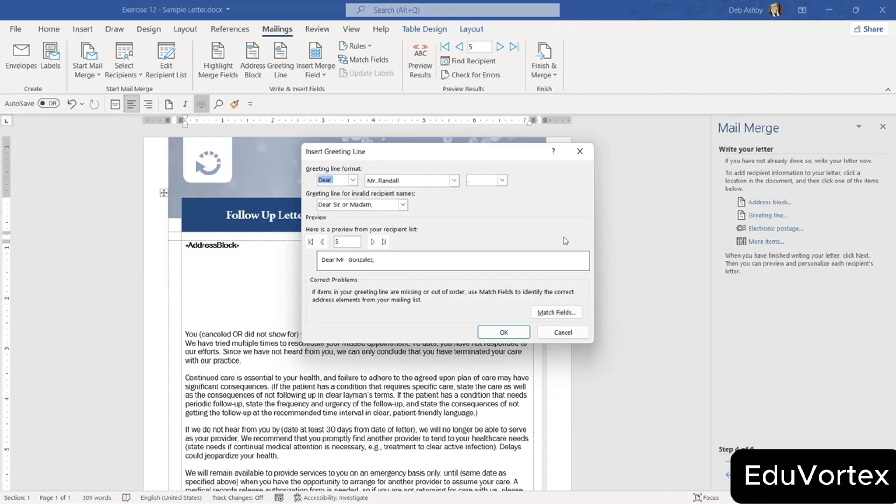
{"action": "left_click", "coordinate": [503, 332]}
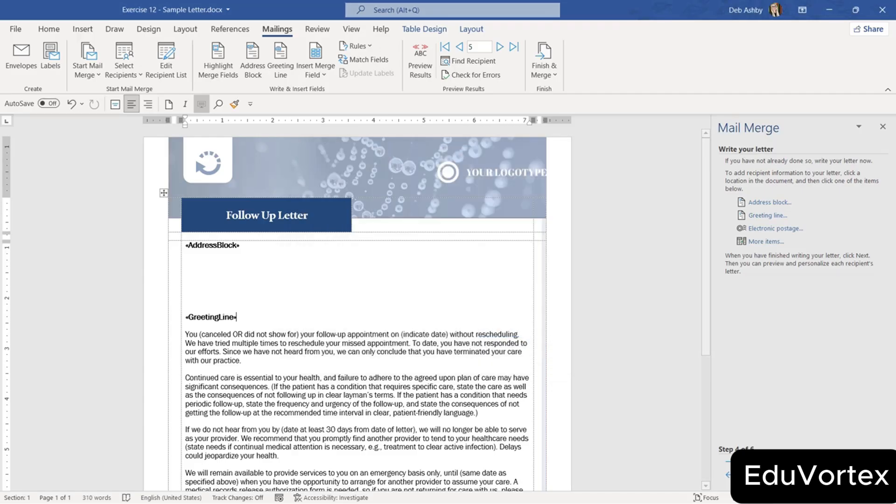
{"action": "left_click", "coordinate": [751, 461]}
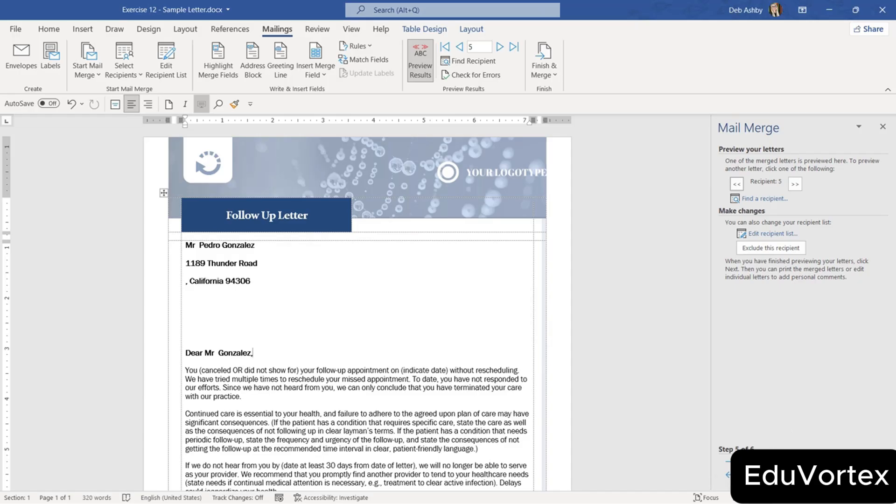
Merge all records via Edit individual letters and scroll through the new Letters1 document.
{"action": "left_click", "coordinate": [757, 462]}
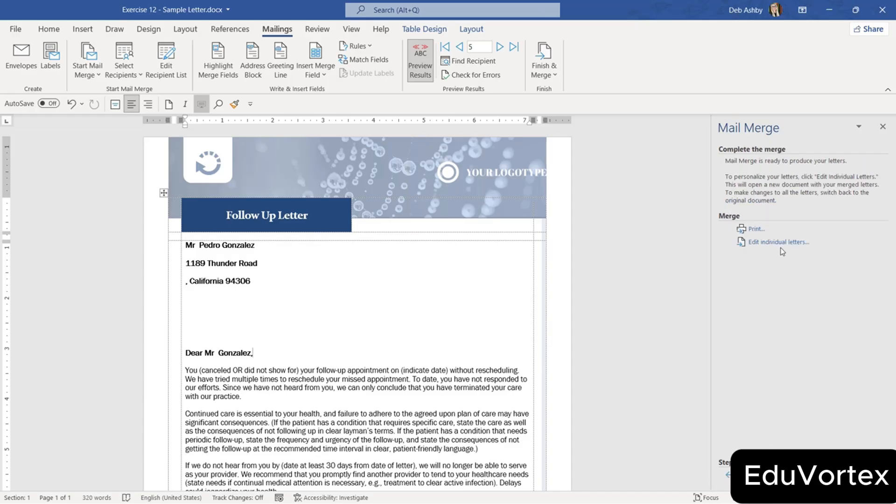
{"action": "left_click", "coordinate": [752, 242]}
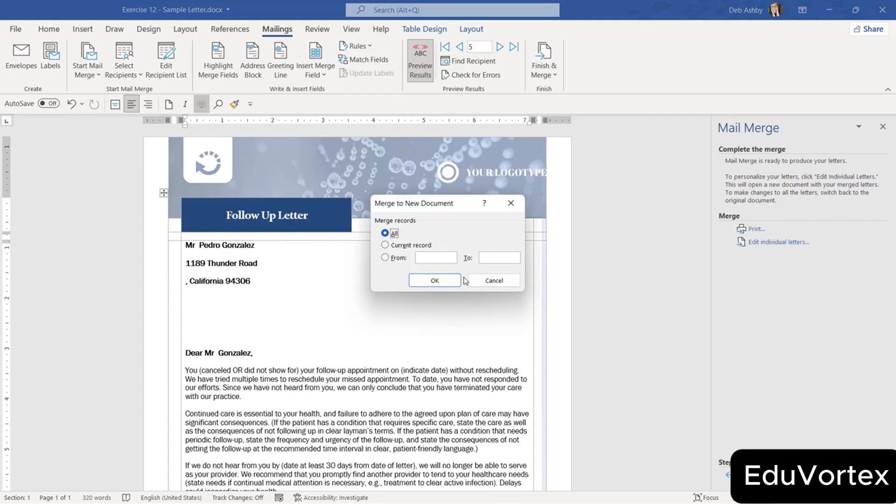
{"action": "left_click", "coordinate": [446, 284]}
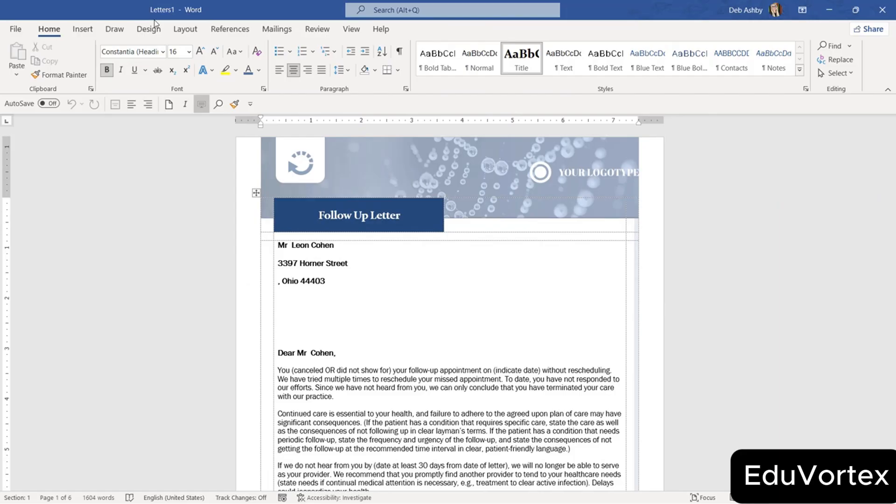
{"action": "scroll", "coordinate": [484, 316], "scroll_direction": "down", "scroll_amount": 12}
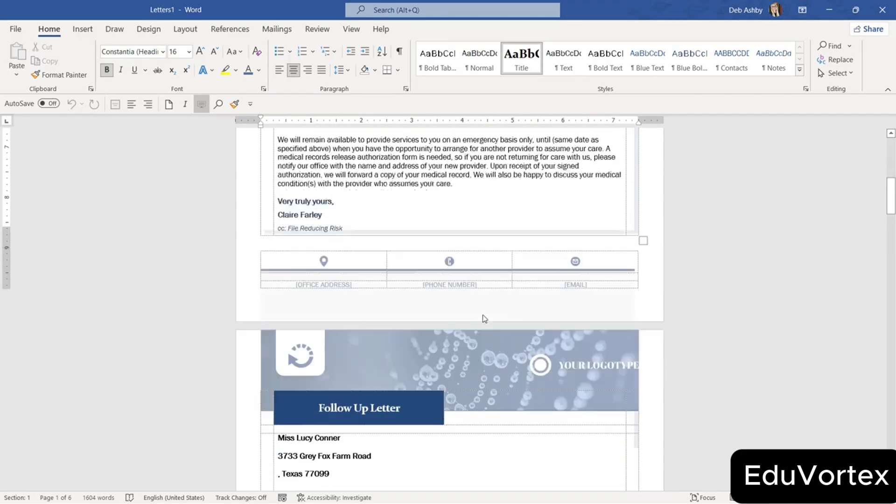
{"action": "scroll", "coordinate": [483, 316], "scroll_direction": "down", "scroll_amount": 20}
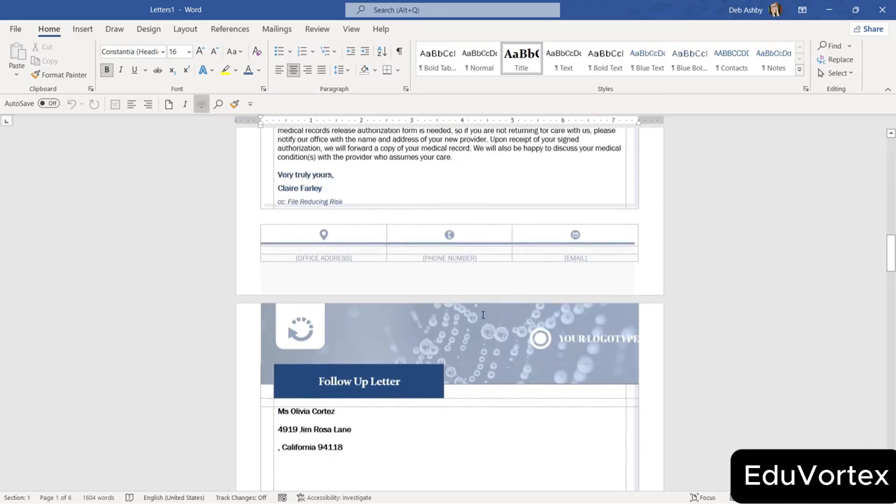
{"action": "scroll", "coordinate": [482, 317], "scroll_direction": "down", "scroll_amount": 20}
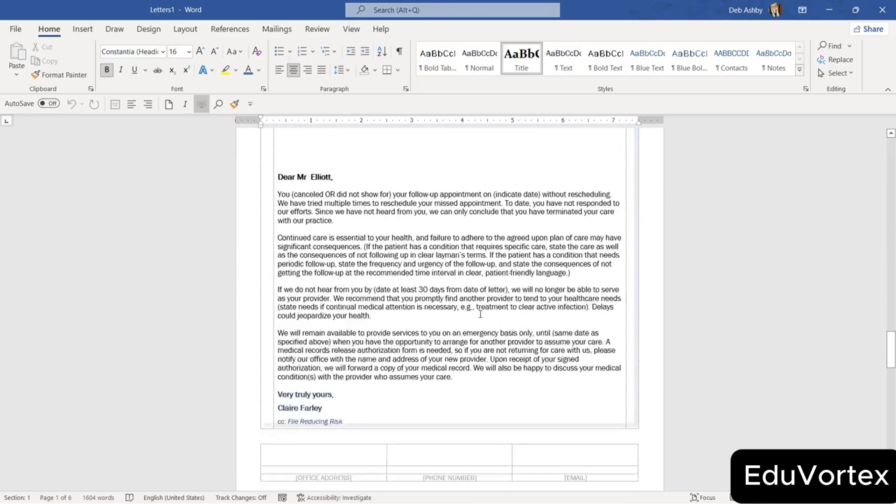
{"action": "scroll", "coordinate": [481, 345], "scroll_direction": "down", "scroll_amount": 5}
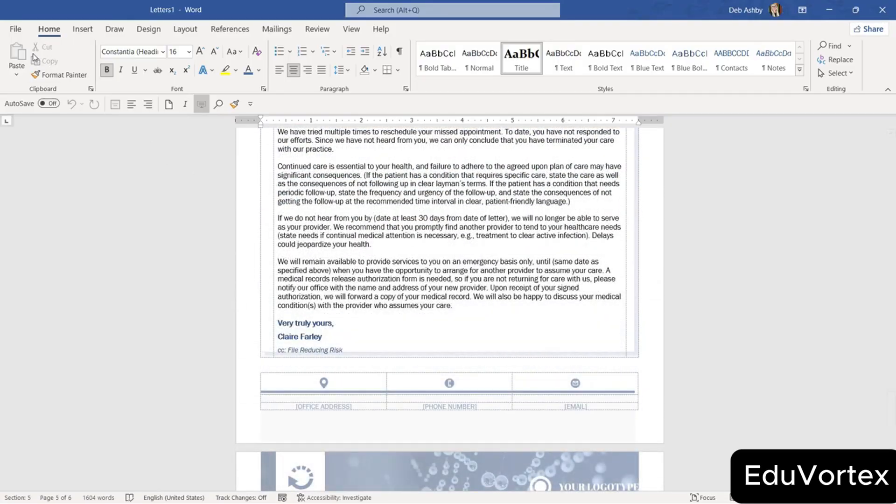
{"action": "left_click", "coordinate": [15, 29]}
Save As into the Exercise Files folder under the name 'Completed Letters DA'.
{"action": "left_click", "coordinate": [41, 187]}
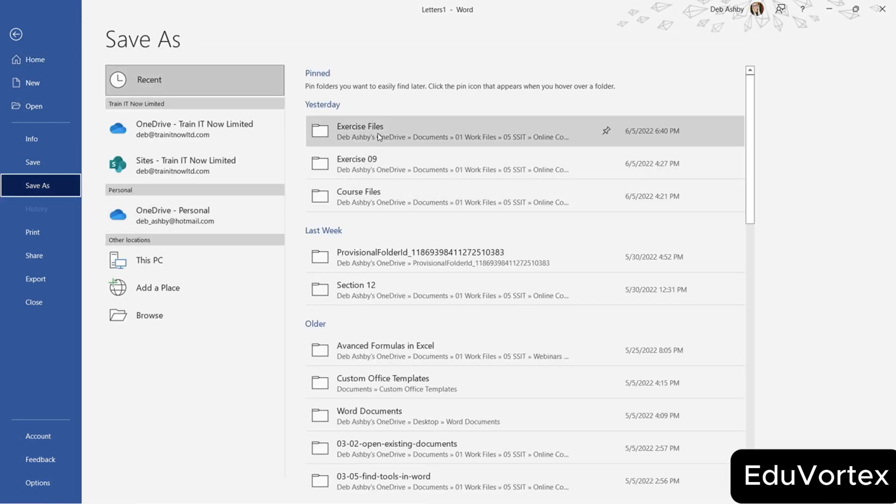
{"action": "left_click", "coordinate": [377, 133]}
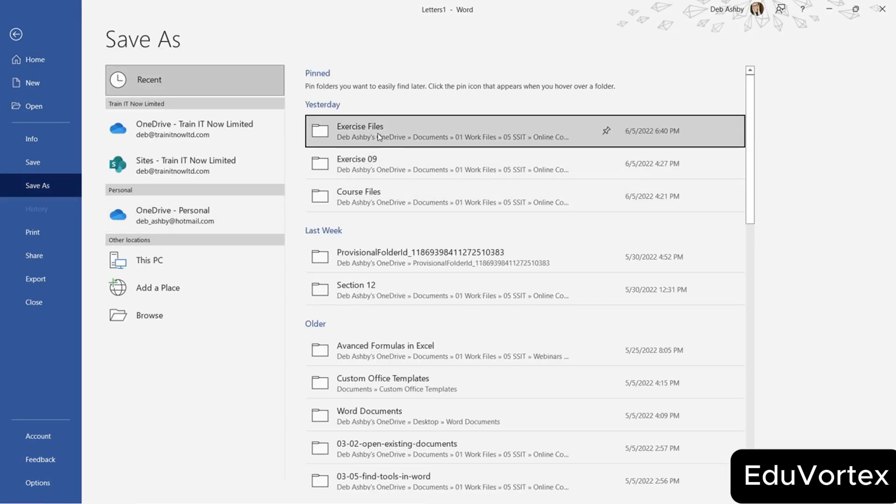
{"action": "scroll", "coordinate": [282, 223], "scroll_direction": "down", "scroll_amount": 5}
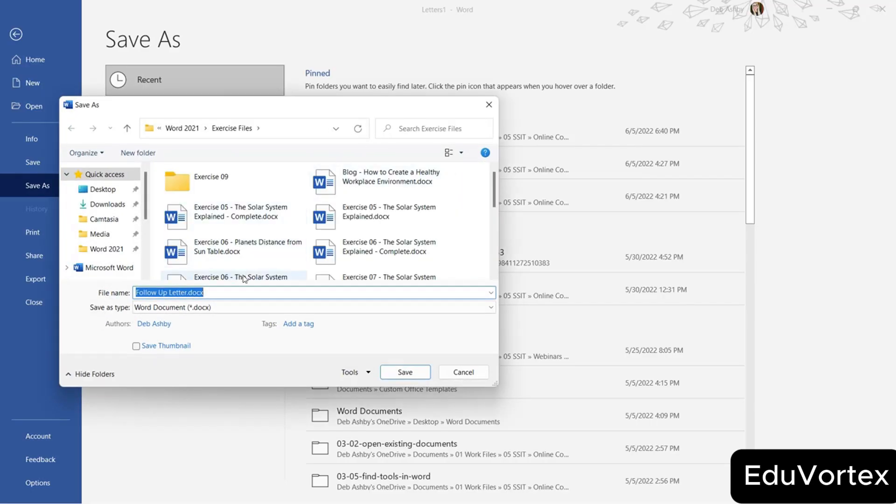
{"action": "key", "text": "BackSpace"}
{"action": "type", "text": "Completed Mer"}
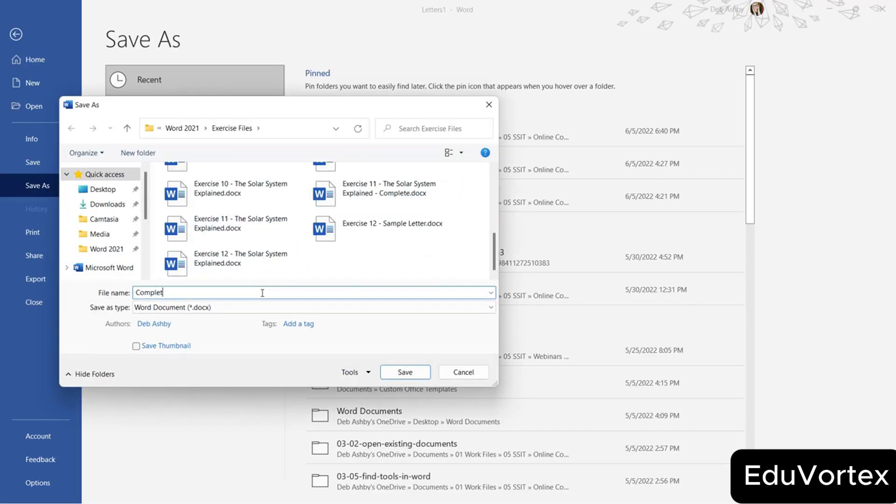
{"action": "key", "text": "BackSpace"}
{"action": "key", "text": "BackSpace"}
{"action": "key", "text": "BackSpace"}
{"action": "type", "text": "Letters DA"}
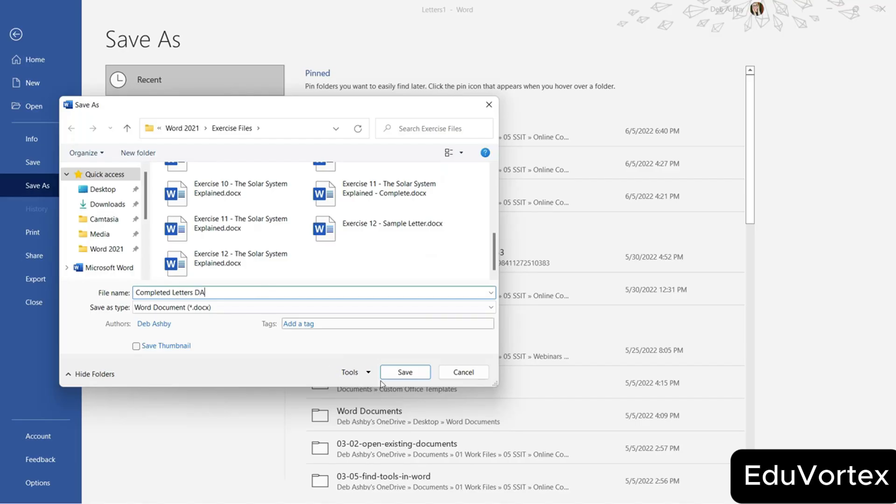
{"action": "left_click", "coordinate": [404, 374]}
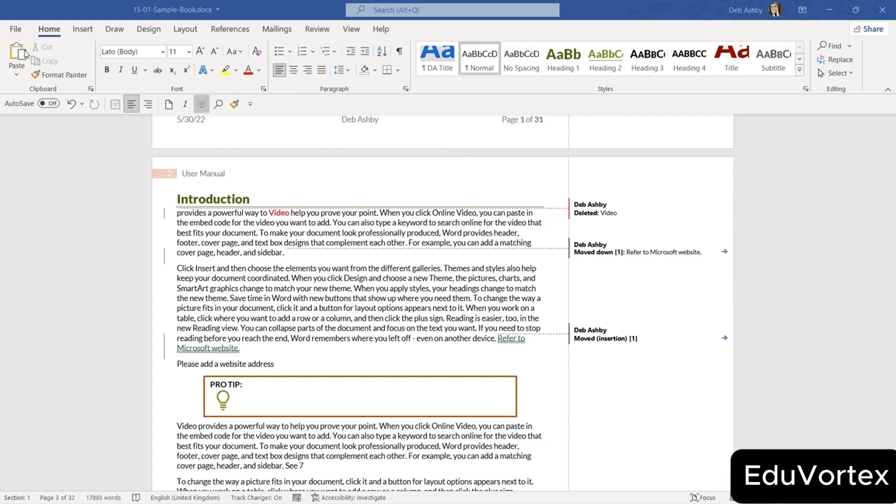
Open the Print preview, return to the document, then reopen it with Ctrl+P.
{"action": "left_click", "coordinate": [16, 30]}
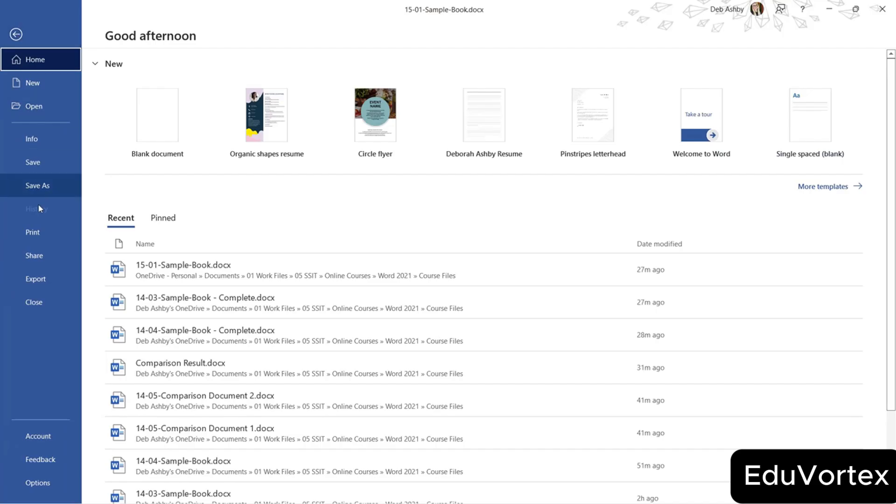
{"action": "left_click", "coordinate": [40, 231]}
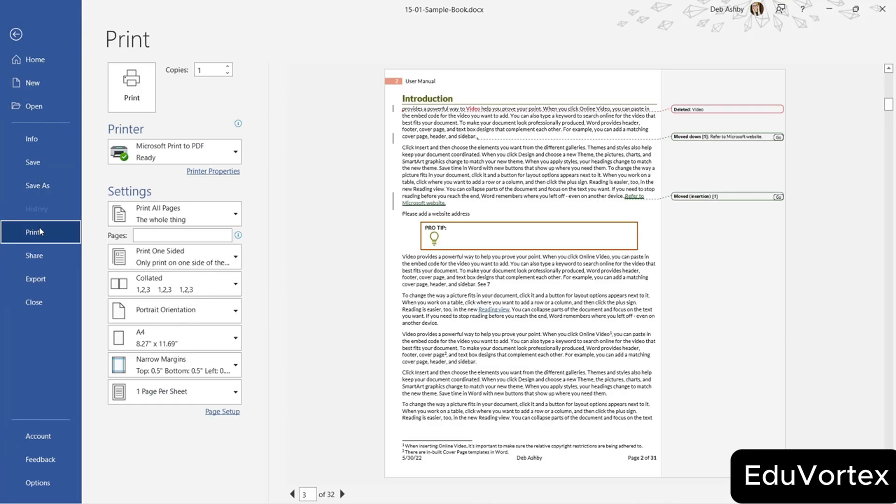
{"action": "left_click", "coordinate": [15, 35]}
{"action": "key", "text": "ctrl+p"}
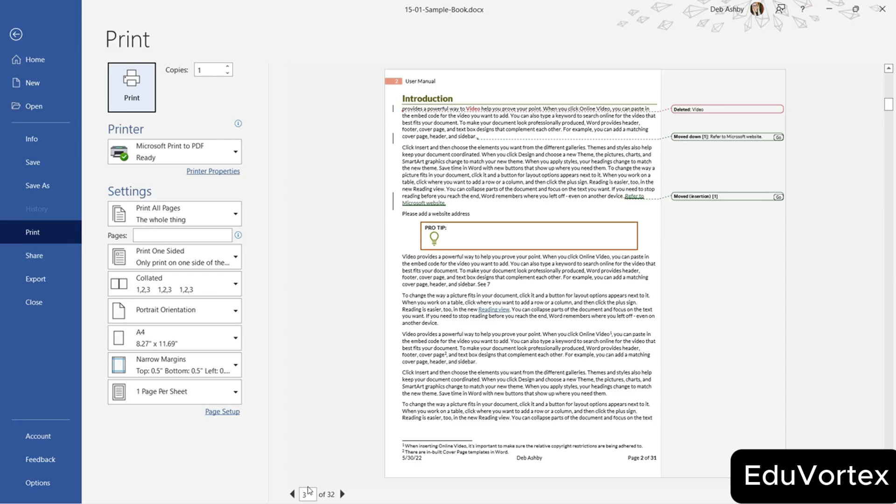
{"action": "left_click", "coordinate": [342, 494]}
{"action": "left_click", "coordinate": [342, 494]}
{"action": "left_click", "coordinate": [342, 493]}
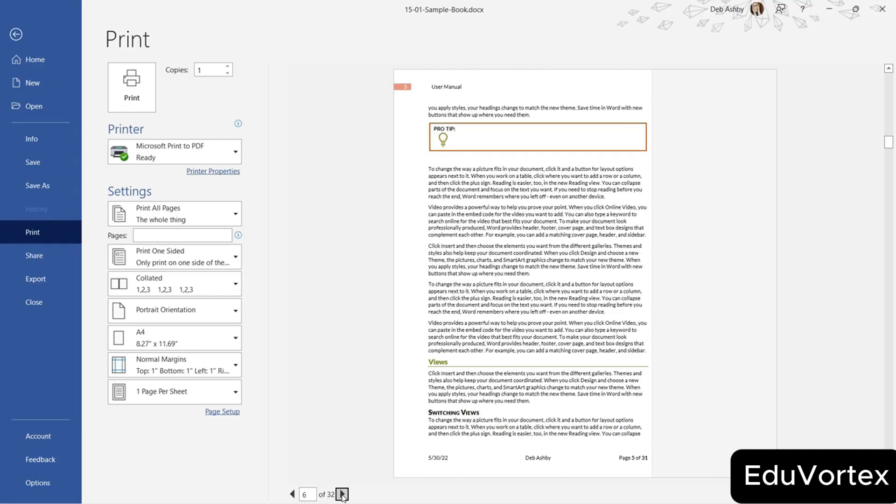
{"action": "left_click", "coordinate": [342, 493]}
{"action": "left_click", "coordinate": [292, 493]}
{"action": "left_click", "coordinate": [292, 494]}
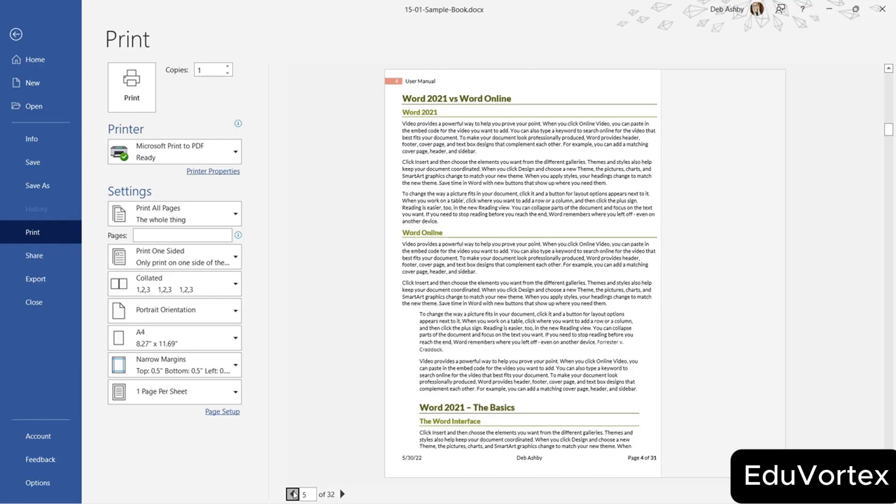
{"action": "left_click", "coordinate": [293, 493]}
{"action": "left_click", "coordinate": [292, 494]}
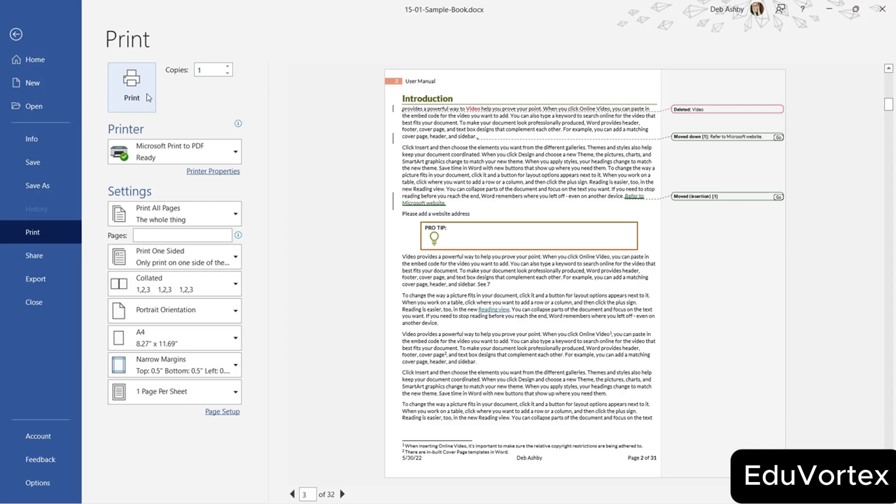
{"action": "left_click", "coordinate": [227, 67]}
{"action": "left_click", "coordinate": [228, 66]}
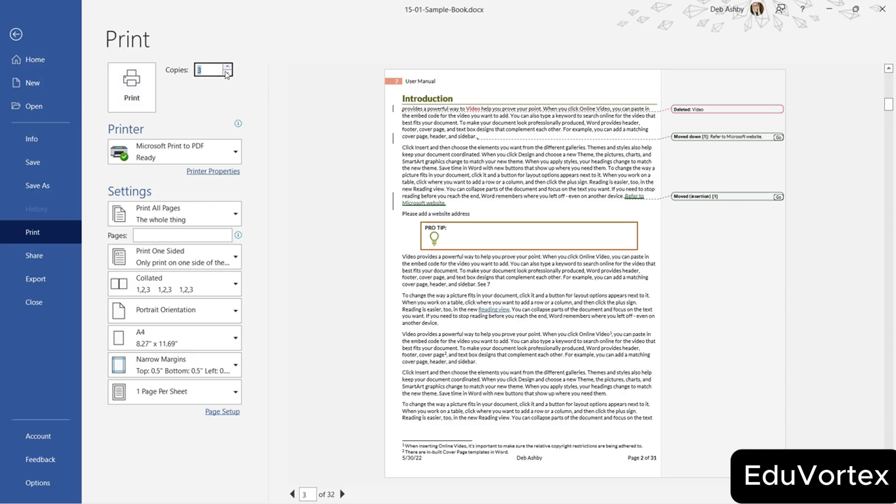
{"action": "left_click", "coordinate": [228, 74]}
{"action": "left_click", "coordinate": [228, 73]}
{"action": "left_click", "coordinate": [238, 153]}
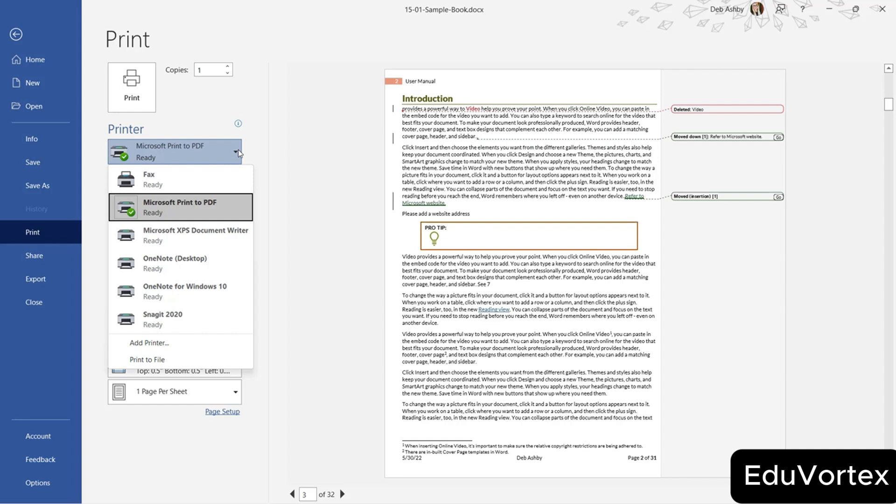
{"action": "left_click", "coordinate": [319, 138]}
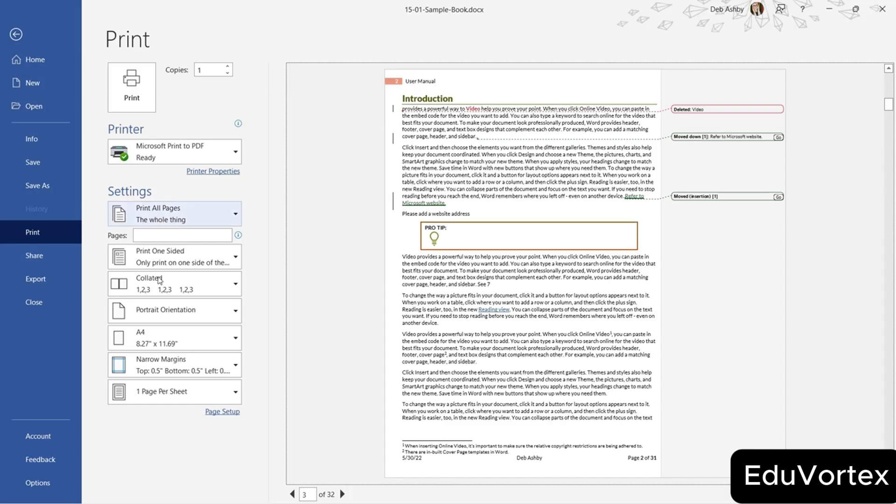
Switch to Custom Print and try the page list 1,2,3, then clear it.
{"action": "left_click", "coordinate": [239, 214]}
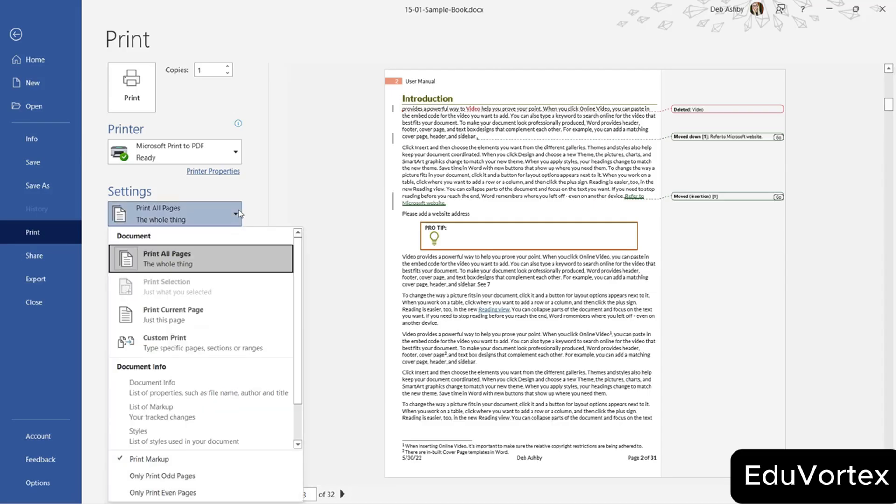
{"action": "left_click", "coordinate": [207, 335]}
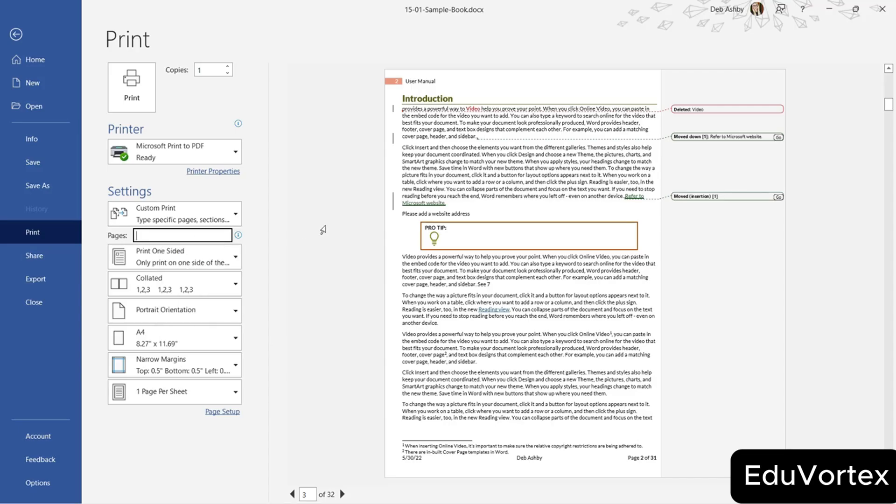
{"action": "type", "text": "1,2,3"}
{"action": "left_click_drag", "start_coordinate": [153, 236], "coordinate": [122, 237]}
{"action": "key", "text": "BackSpace"}
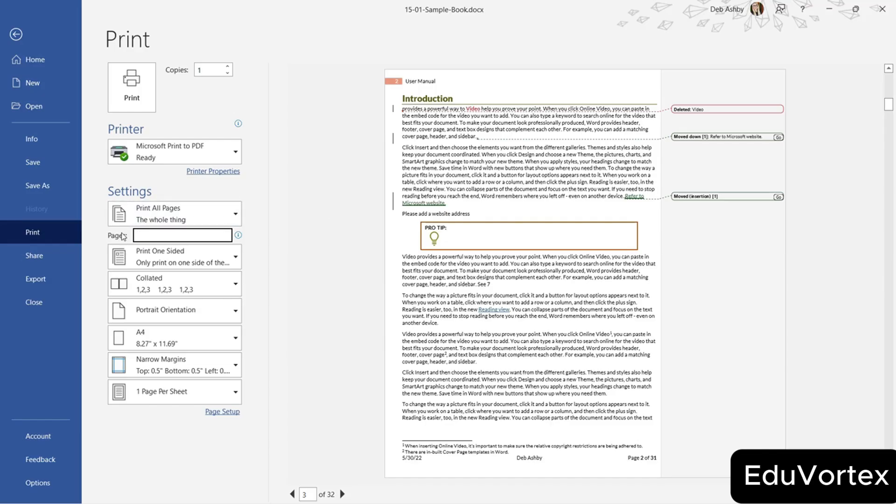
Try the range 5-10,12,13, clear it and return to Print All Pages.
{"action": "type", "text": "5"}
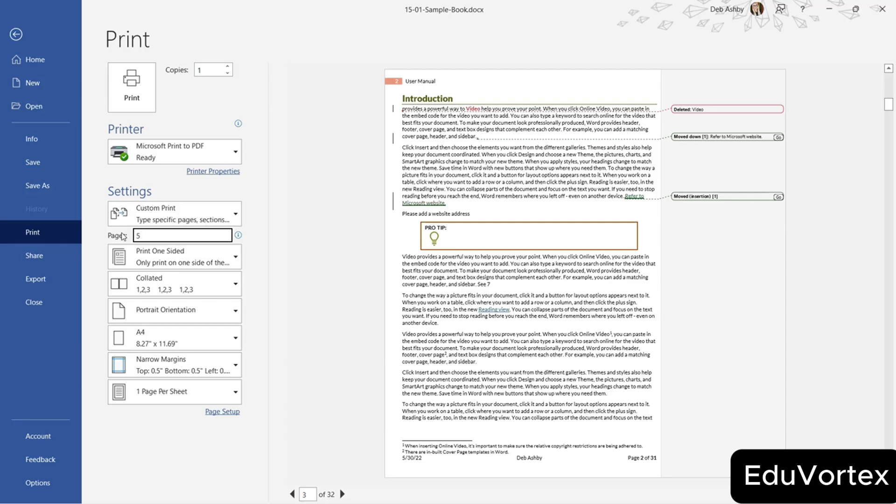
{"action": "type", "text": "-10"}
{"action": "type", "text": ",12,13"}
{"action": "left_click_drag", "start_coordinate": [192, 235], "coordinate": [108, 235]}
{"action": "key", "text": "BackSpace"}
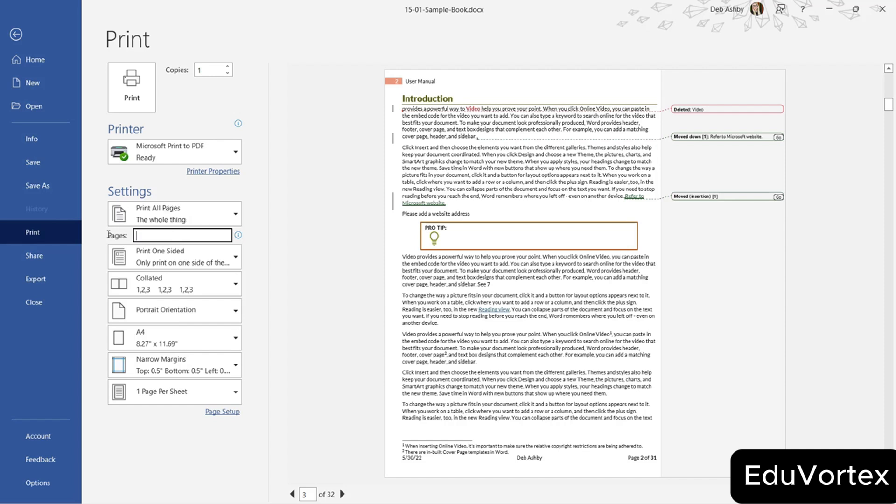
{"action": "left_click", "coordinate": [235, 217]}
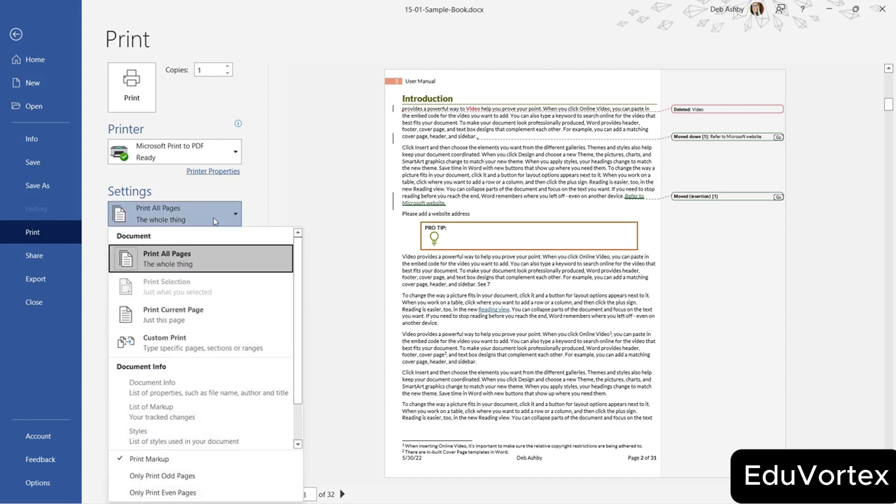
{"action": "left_click", "coordinate": [176, 259]}
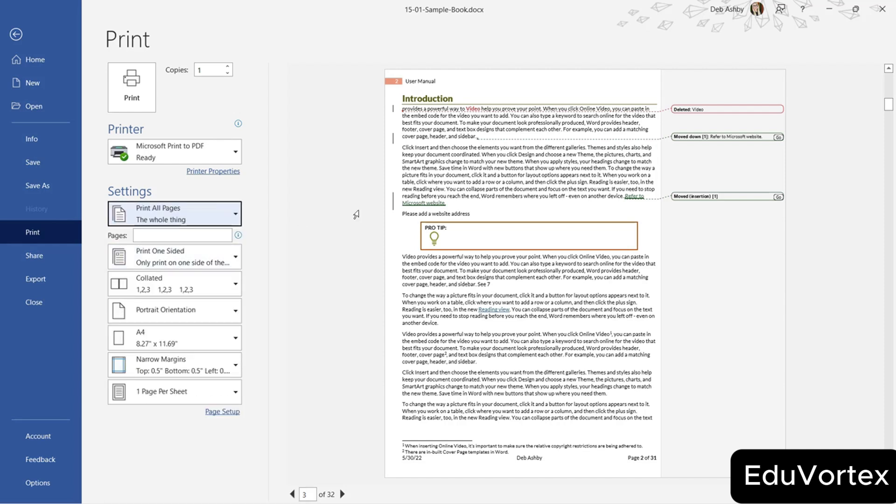
{"action": "left_click", "coordinate": [236, 258]}
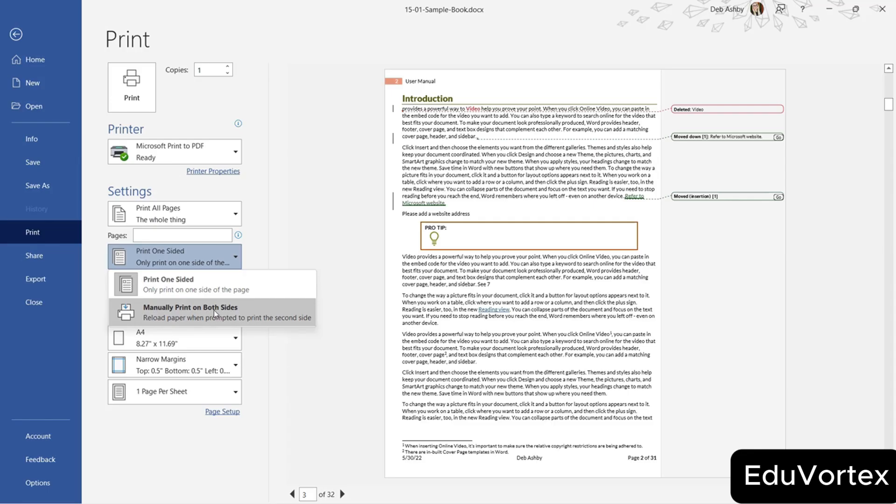
Keep Print One Sided and review the collation options, leaving Collated.
{"action": "left_click", "coordinate": [218, 290]}
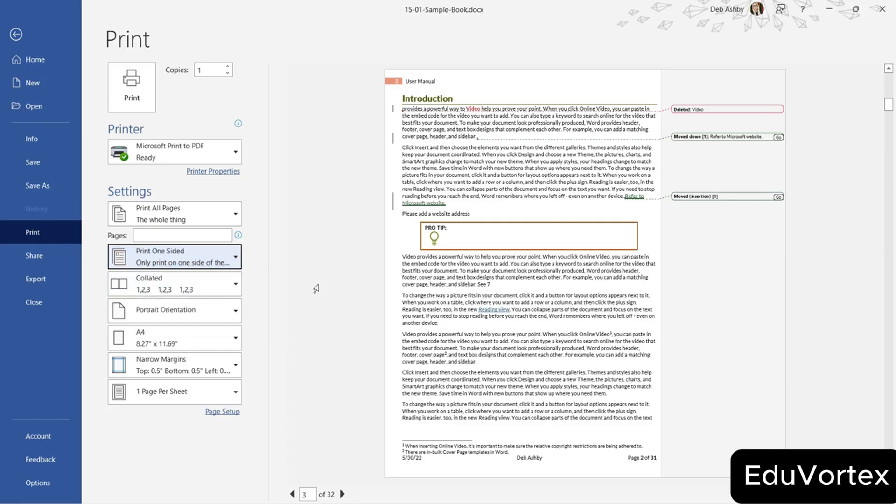
{"action": "left_click", "coordinate": [233, 286]}
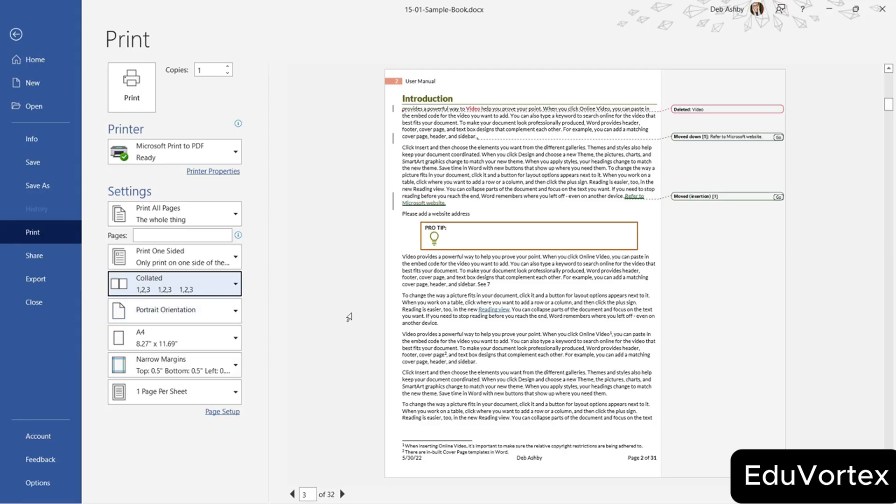
Keep portrait orientation and A4 paper size.
{"action": "left_click", "coordinate": [236, 312]}
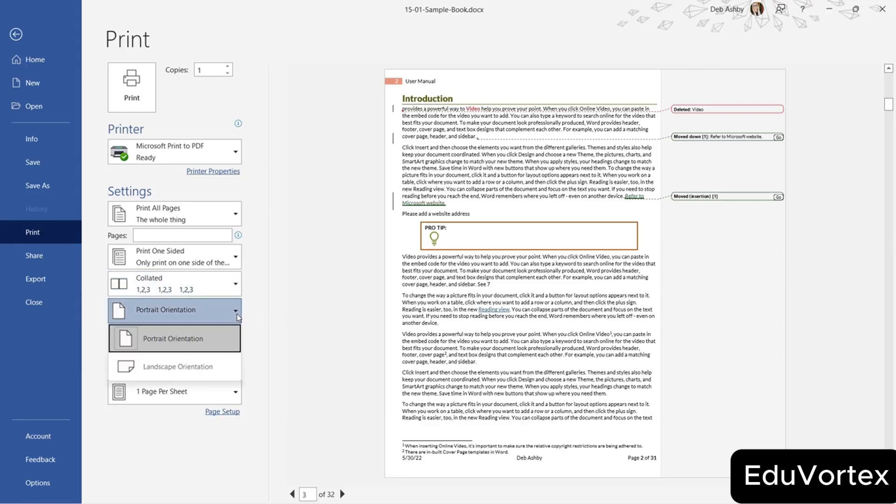
{"action": "left_click", "coordinate": [232, 334]}
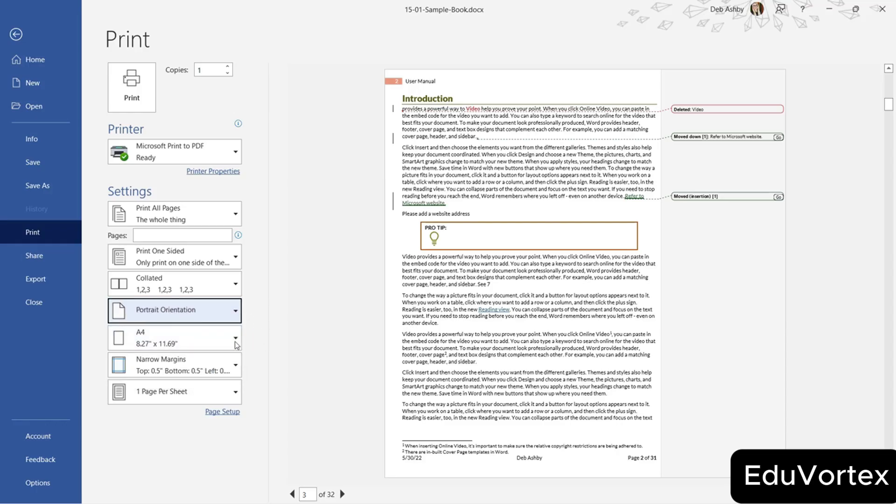
{"action": "left_click", "coordinate": [231, 339]}
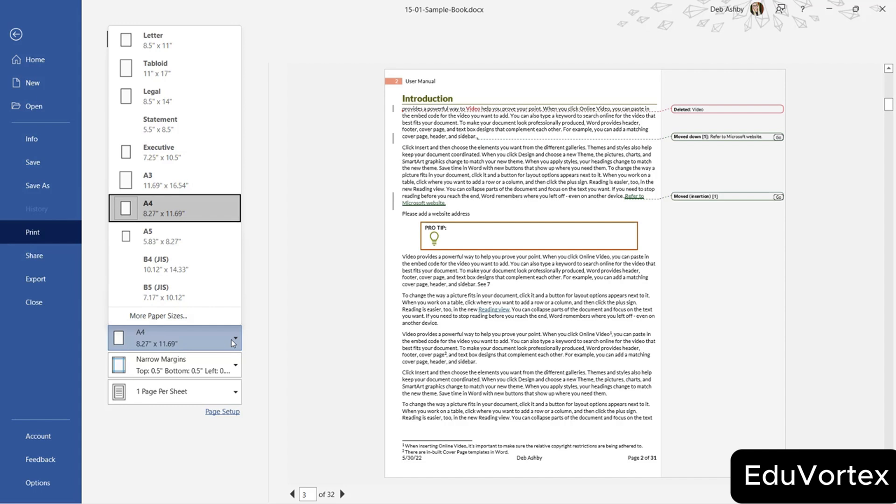
{"action": "left_click", "coordinate": [231, 339]}
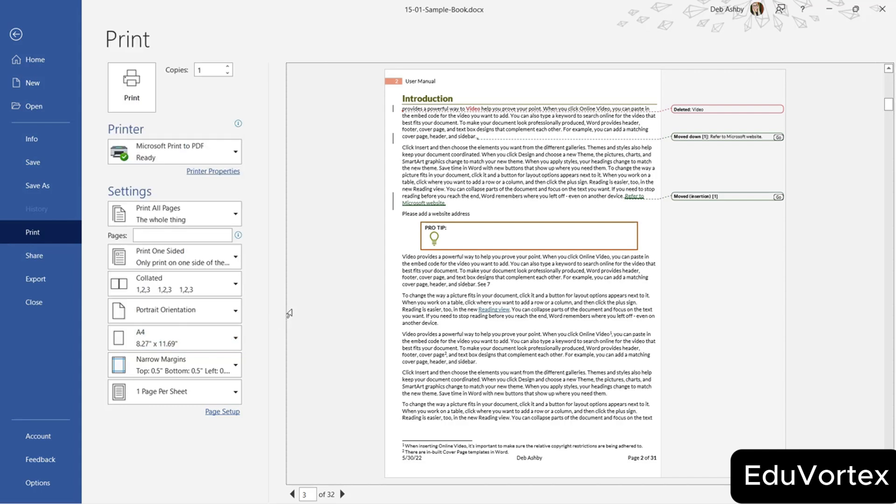
Try Normal margins, then revert to Narrow margins.
{"action": "left_click", "coordinate": [234, 372]}
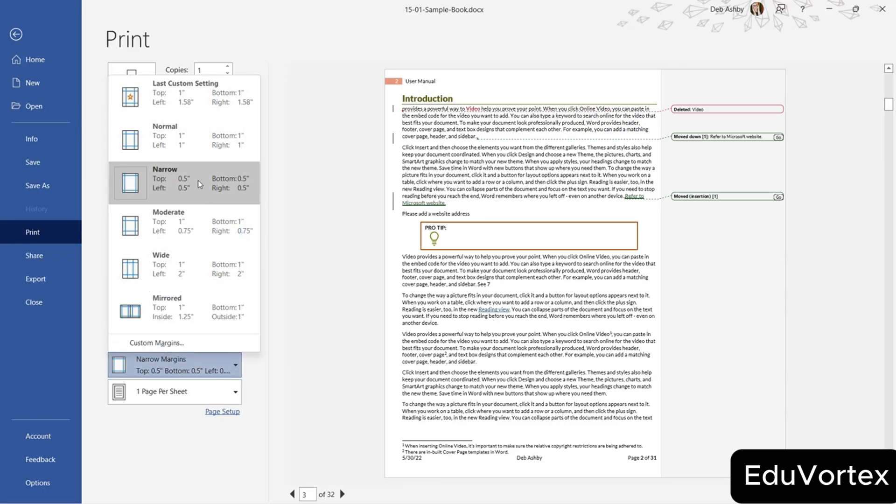
{"action": "left_click", "coordinate": [200, 140]}
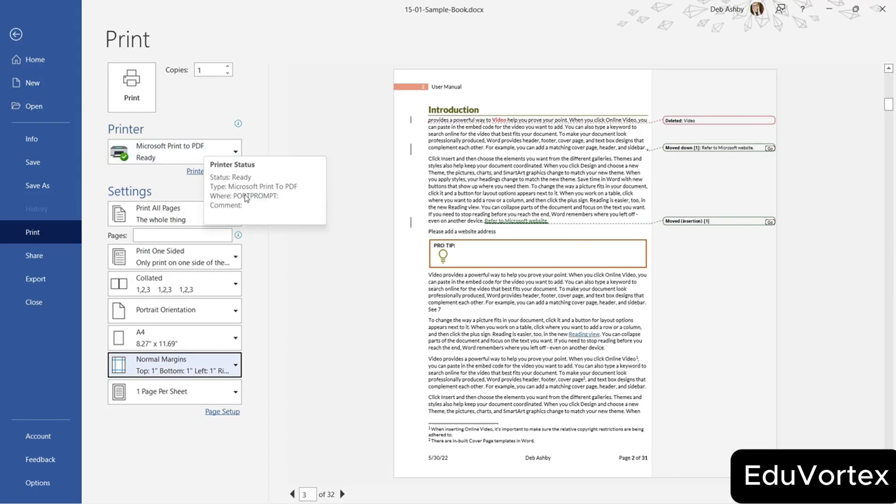
{"action": "left_click", "coordinate": [224, 369]}
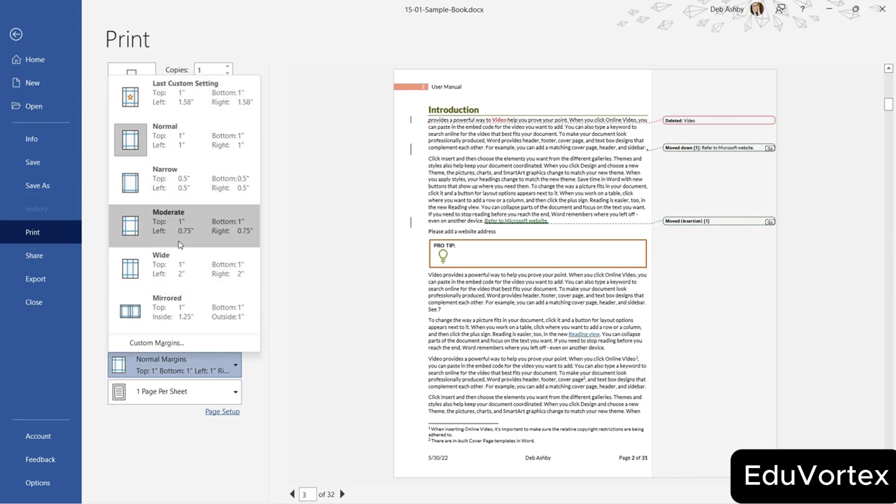
{"action": "left_click", "coordinate": [179, 189]}
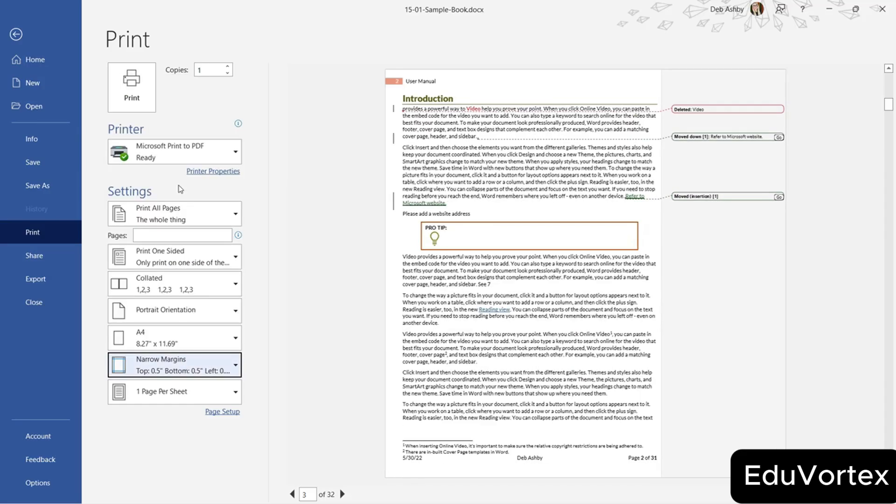
Keep one page per sheet, then review the print range and markup options.
{"action": "left_click", "coordinate": [229, 392]}
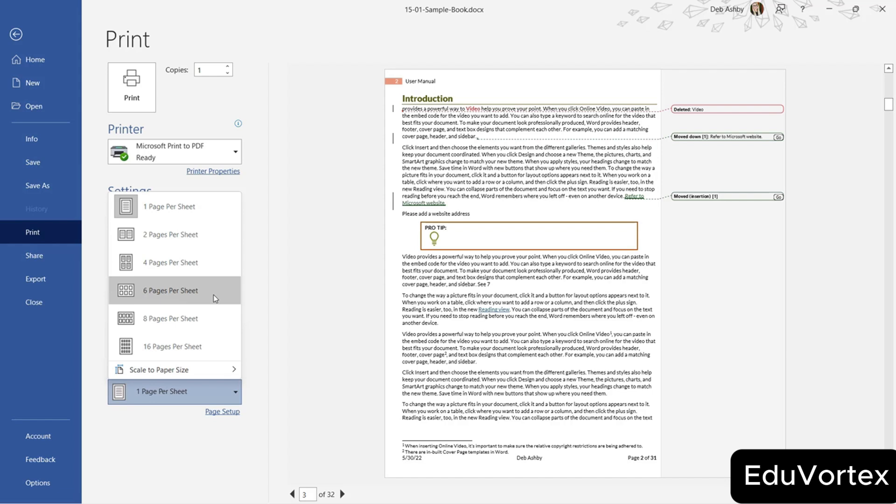
{"action": "left_click", "coordinate": [208, 215]}
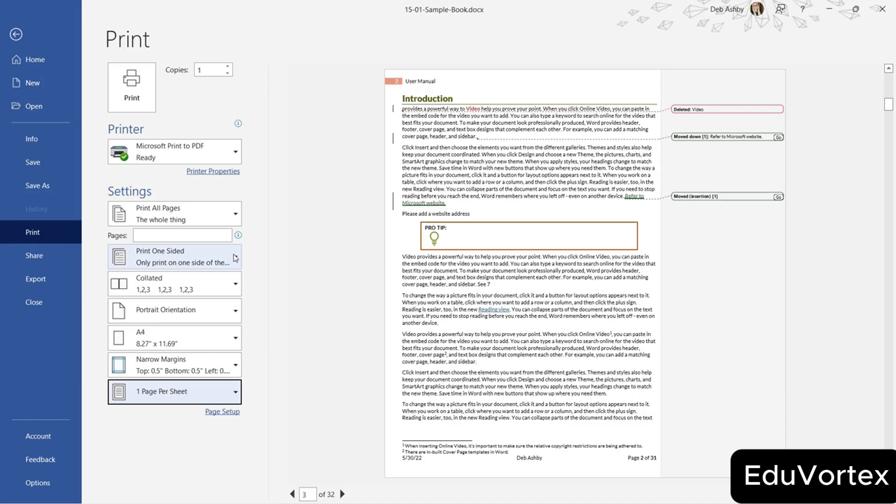
{"action": "left_click", "coordinate": [238, 214]}
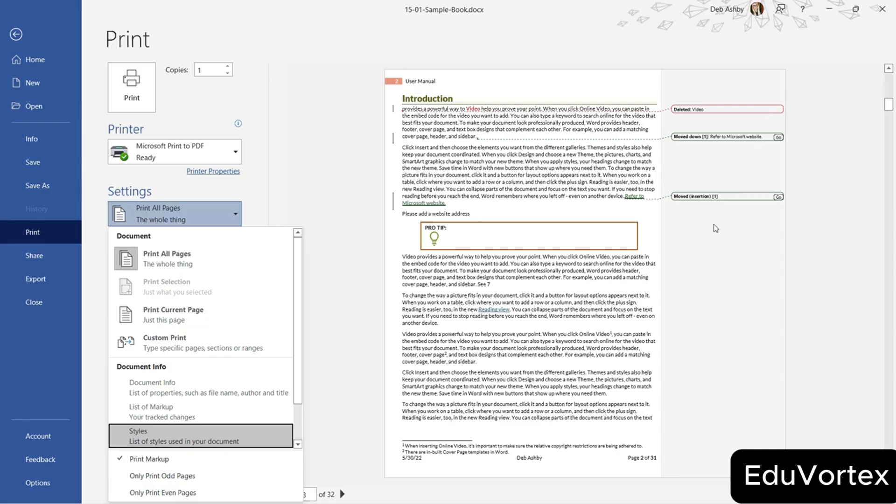
Preview the pages with Print Markup off, then turn Print Markup back on for printing.
{"action": "left_click", "coordinate": [189, 464]}
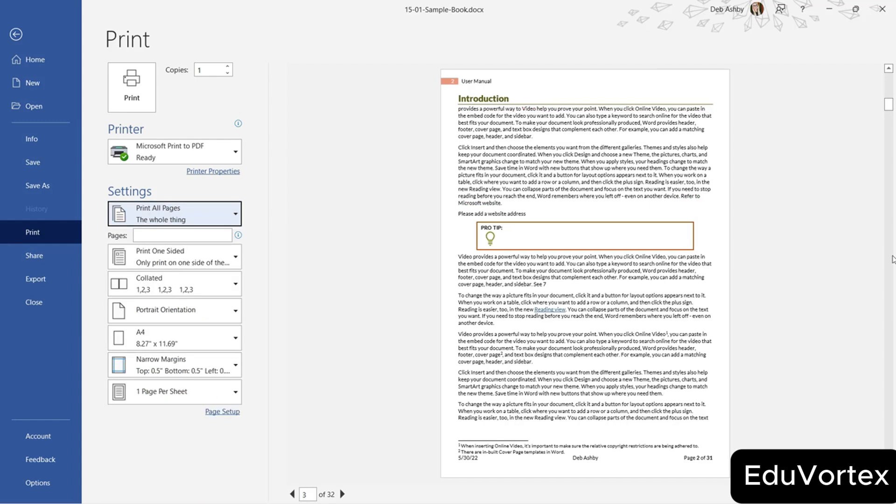
{"action": "left_click", "coordinate": [236, 216]}
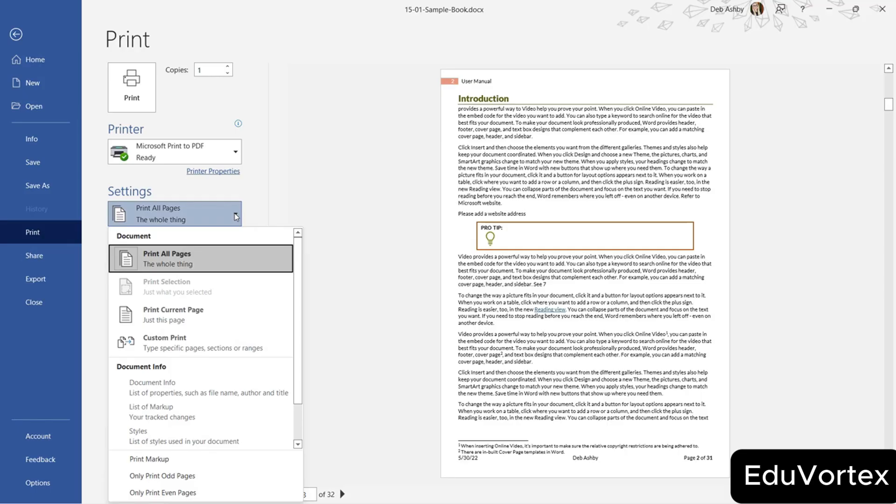
{"action": "left_click", "coordinate": [138, 459]}
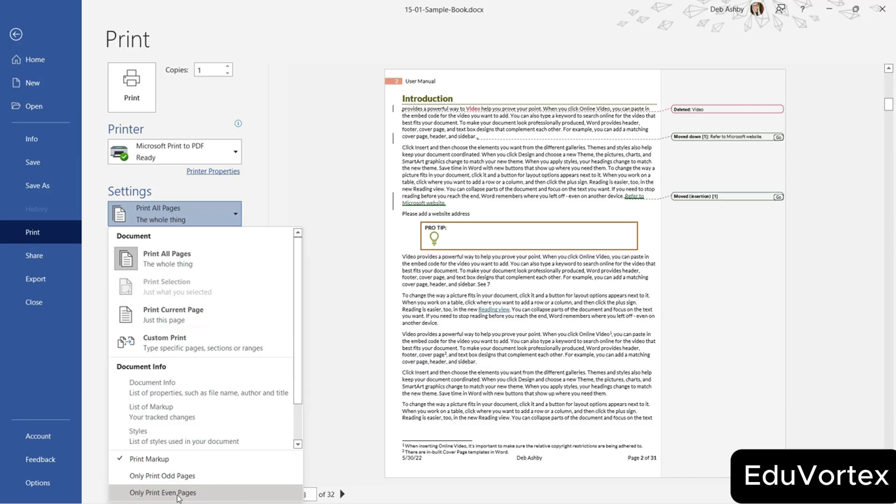
{"action": "left_click", "coordinate": [366, 246]}
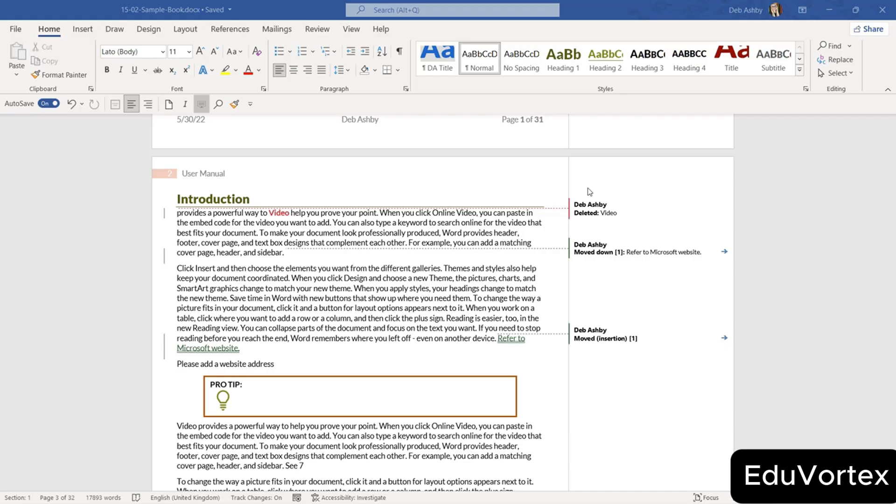
Go to File > Info and expand Show All Properties for 15-02-Sample-Book.
{"action": "left_click", "coordinate": [17, 32]}
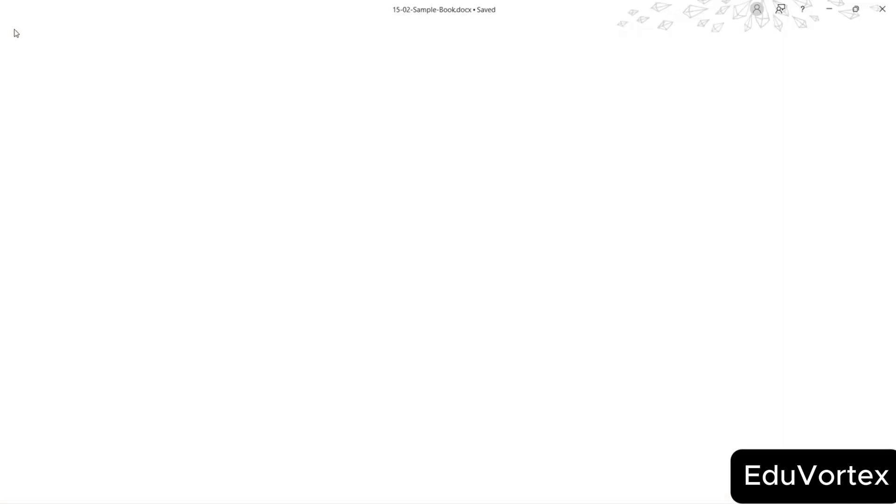
{"action": "left_click", "coordinate": [34, 139]}
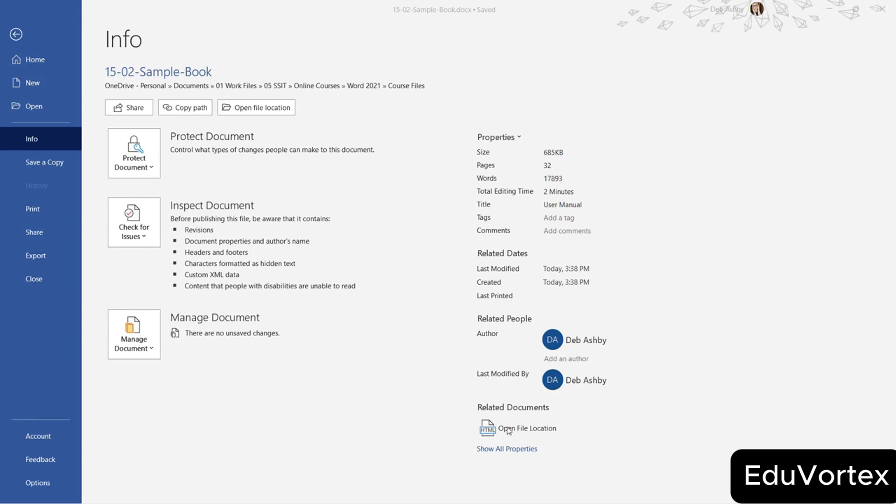
{"action": "left_click", "coordinate": [524, 450]}
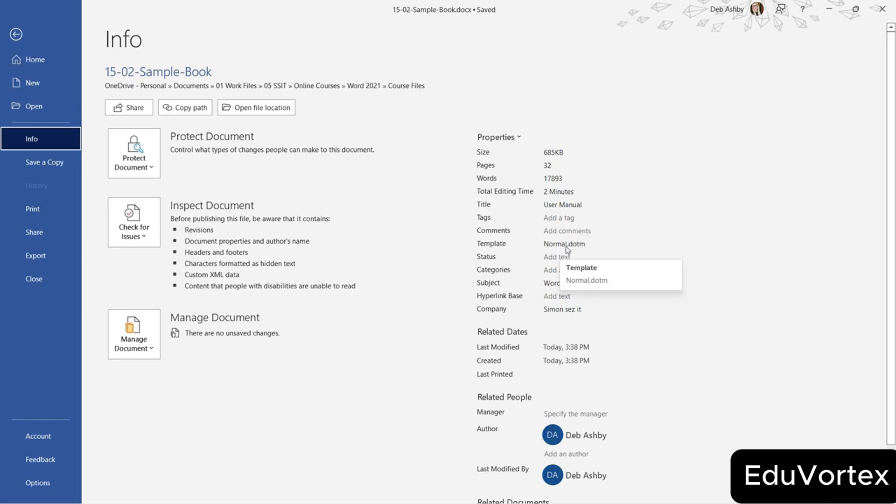
Activate a property field on the Info page and scroll through the full property list.
{"action": "left_click", "coordinate": [559, 310]}
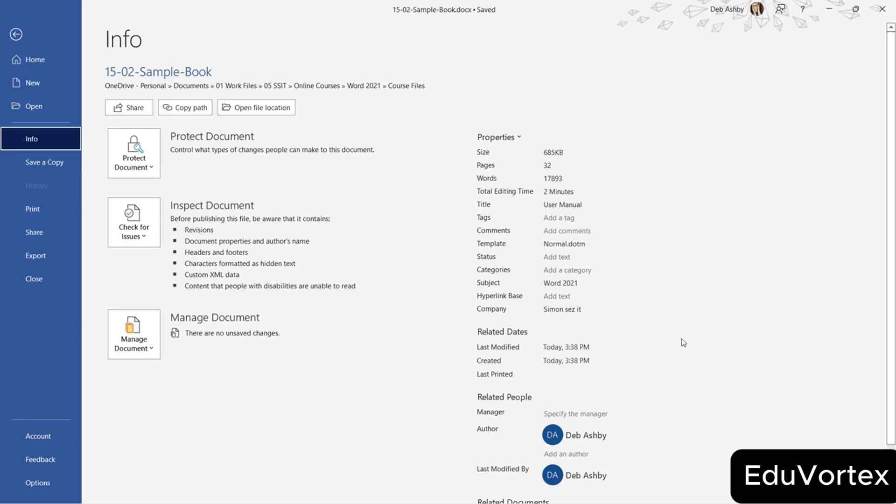
{"action": "scroll", "coordinate": [681, 338], "scroll_direction": "down", "scroll_amount": 2}
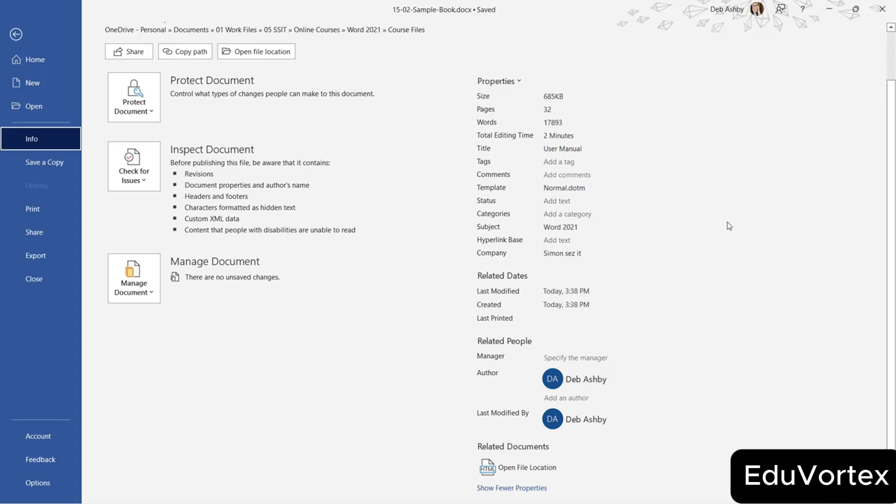
{"action": "scroll", "coordinate": [728, 226], "scroll_direction": "up", "scroll_amount": 2}
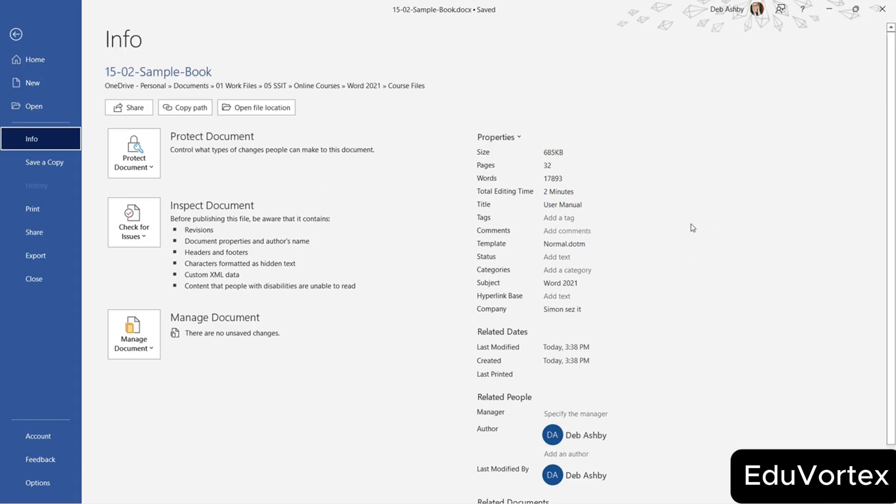
Give the document the tags 'book,story'.
{"action": "left_click", "coordinate": [543, 218]}
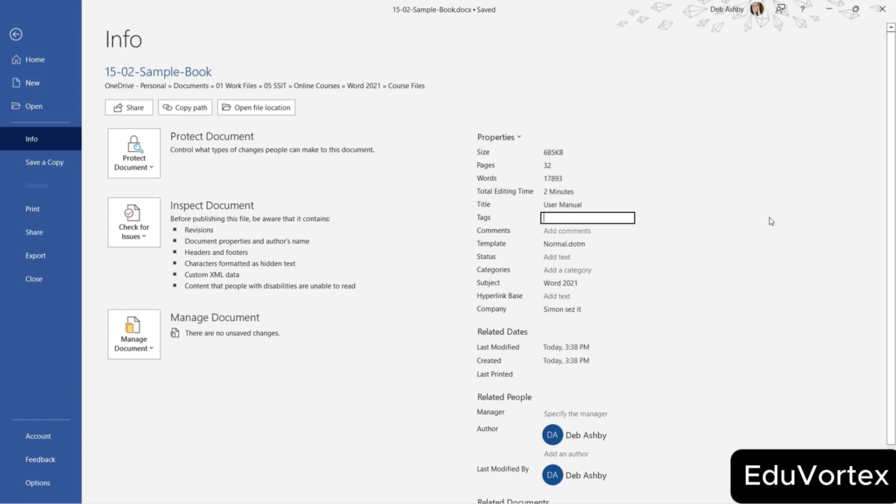
{"action": "type", "text": "book"}
{"action": "type", "text": ",story"}
{"action": "left_click", "coordinate": [570, 230]}
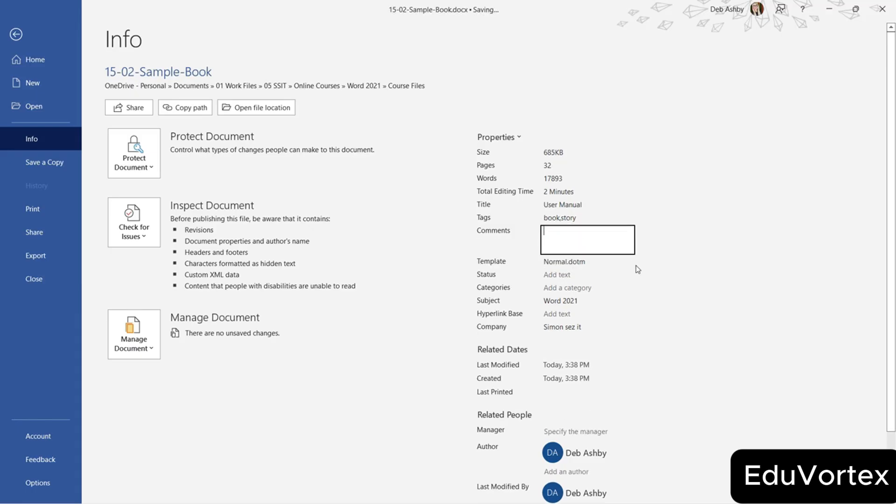
Set the Status property to Review and the Categories property to Books.
{"action": "left_click", "coordinate": [610, 275]}
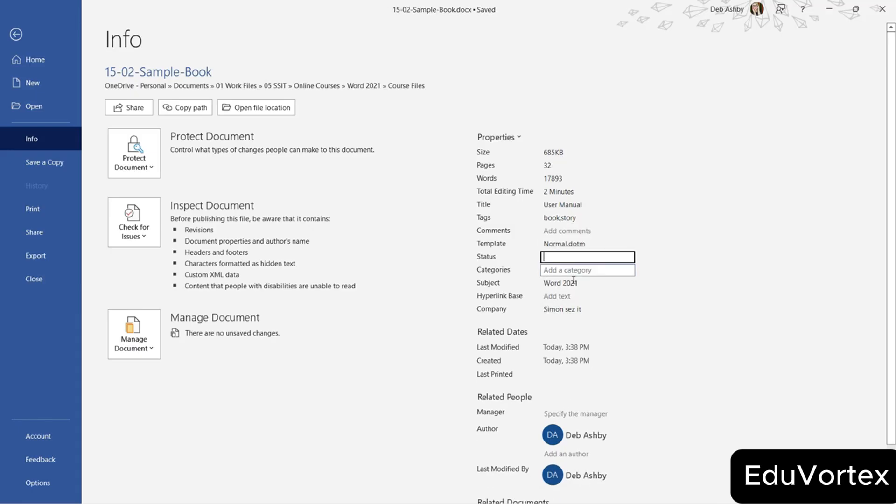
{"action": "type", "text": "Review"}
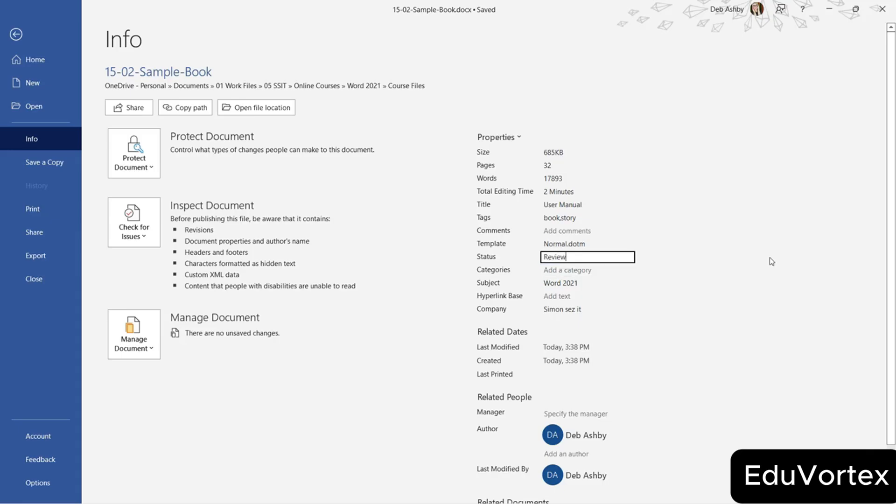
{"action": "key", "text": "Tab"}
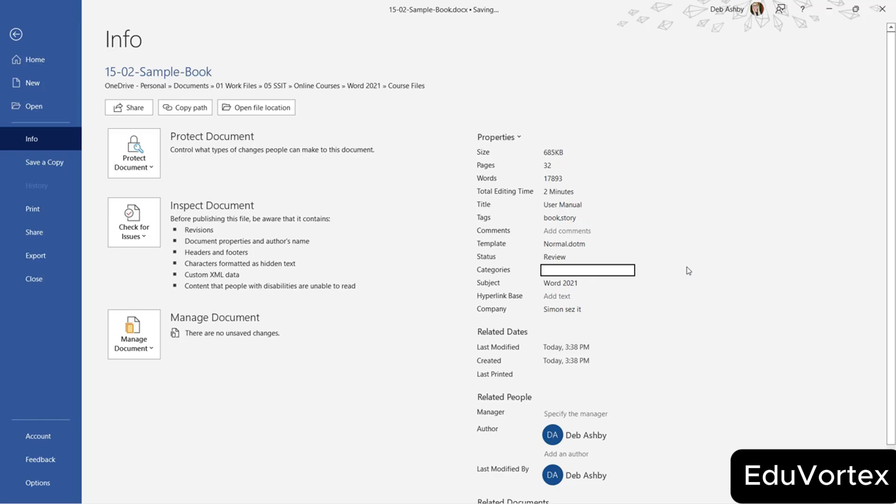
{"action": "type", "text": "Books"}
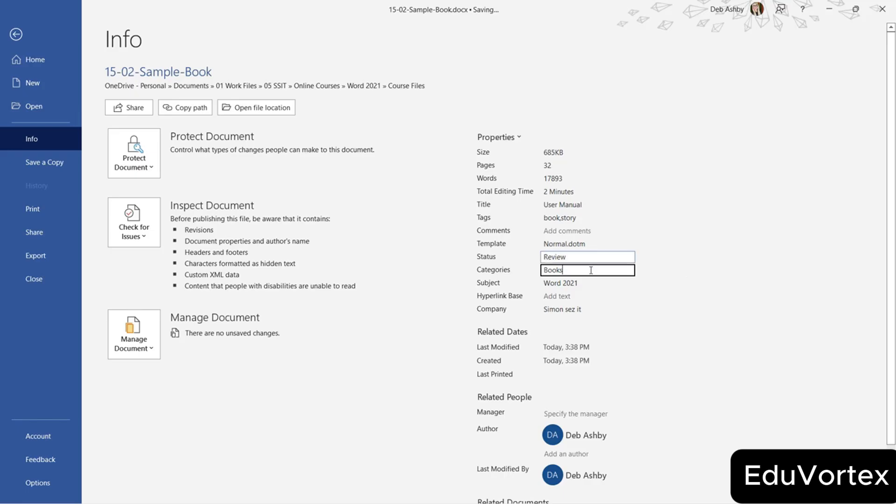
{"action": "left_click", "coordinate": [544, 296]}
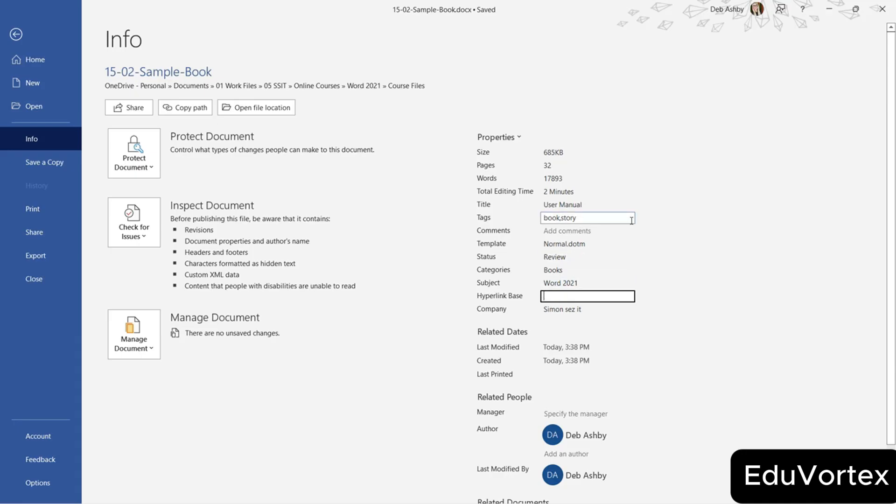
{"action": "left_click", "coordinate": [714, 224]}
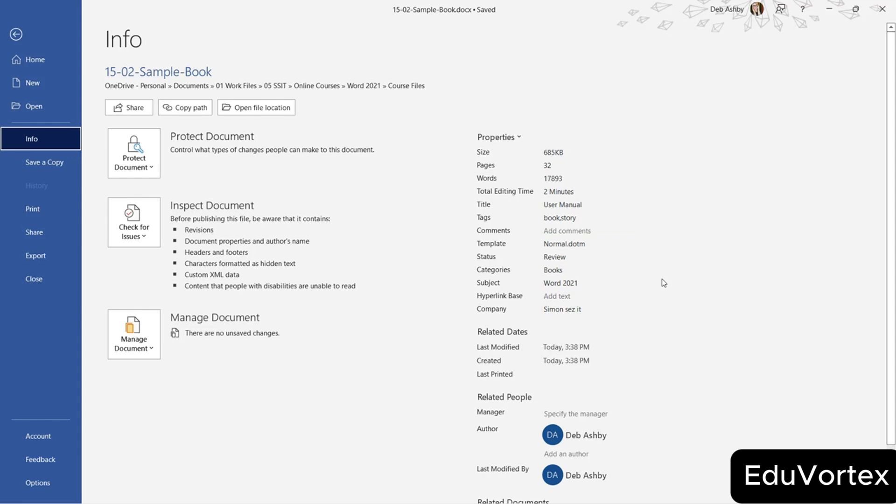
Review the Info page properties and keep the tags unchanged as book,story.
{"action": "scroll", "coordinate": [662, 279], "scroll_direction": "down", "scroll_amount": 1}
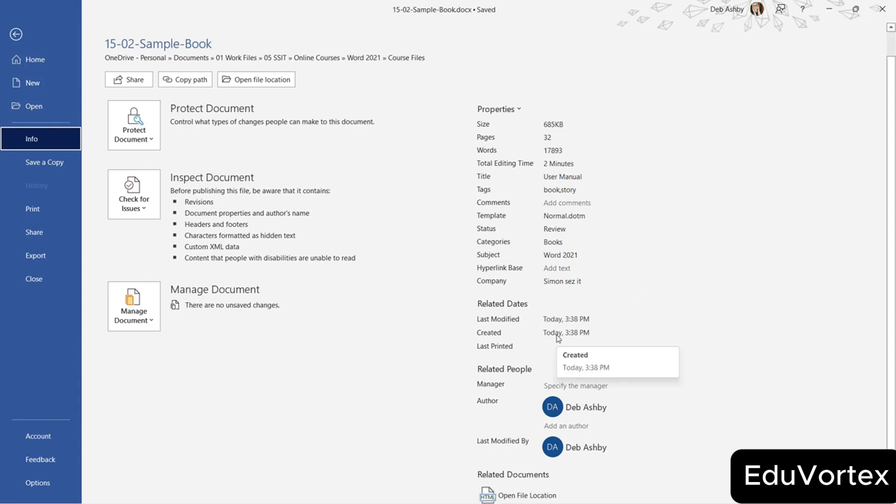
{"action": "mouse_move", "coordinate": [556, 341]}
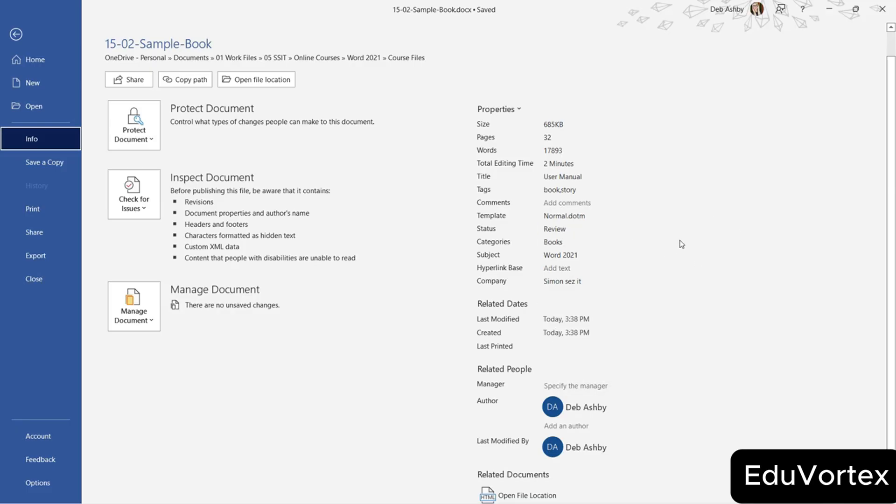
{"action": "scroll", "coordinate": [662, 271], "scroll_direction": "up", "scroll_amount": 1}
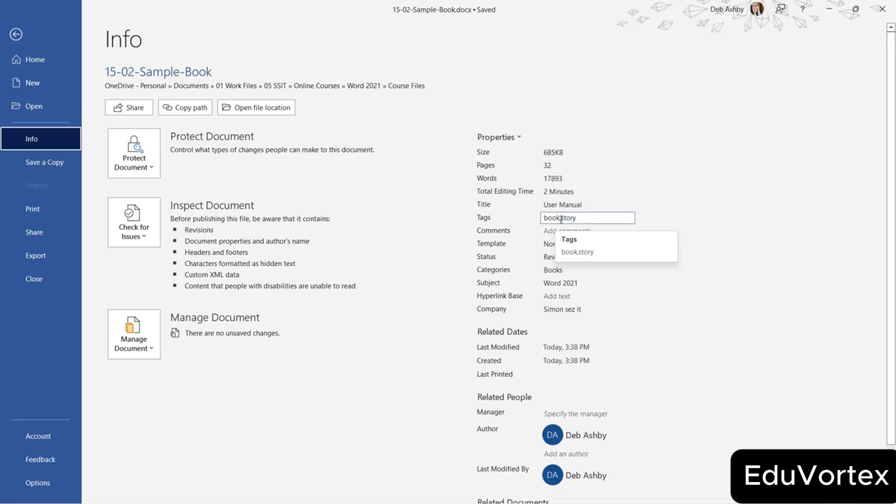
{"action": "left_click", "coordinate": [636, 175]}
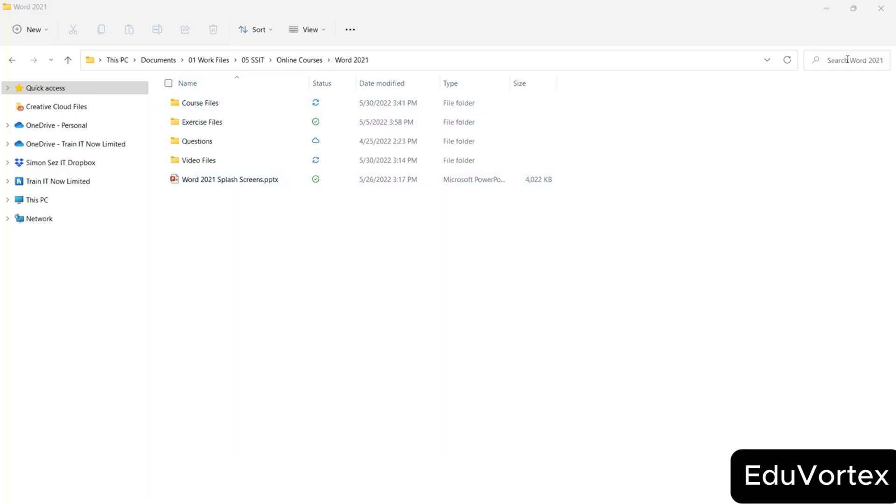
Search the Word 2021 folder for files tagged book using 'tag:book'.
{"action": "left_click", "coordinate": [831, 62]}
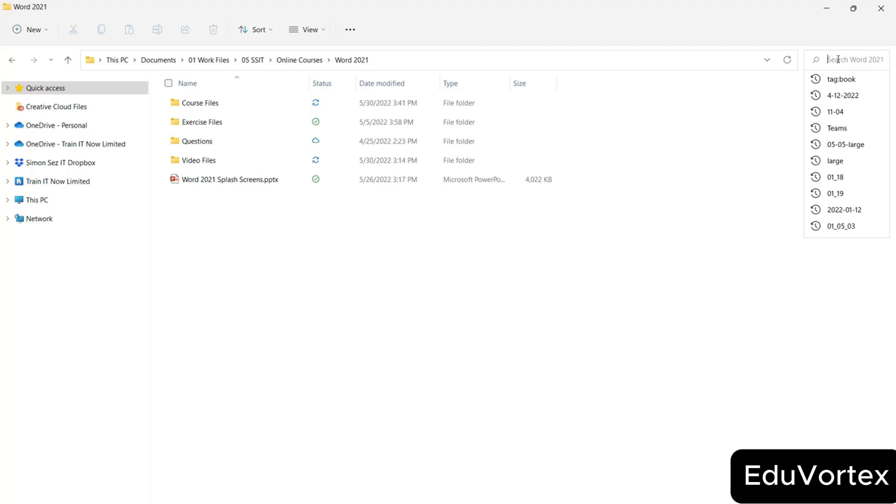
{"action": "type", "text": "tag"}
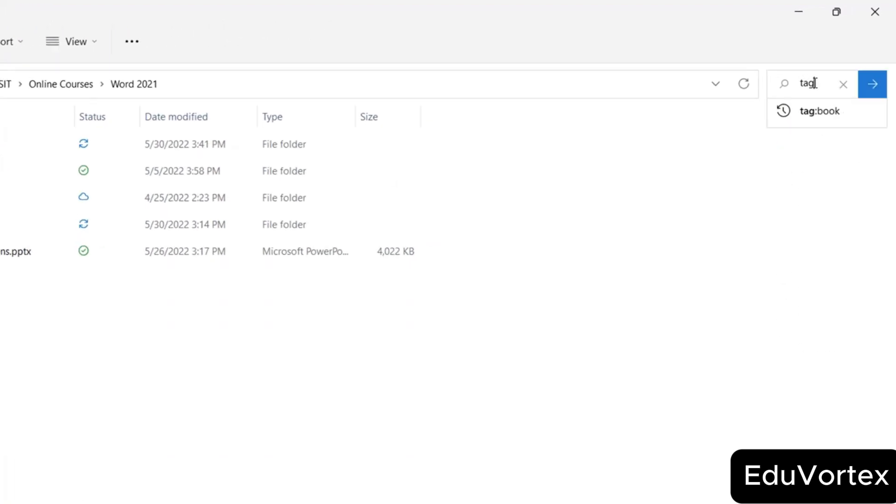
{"action": "type", "text": ":"}
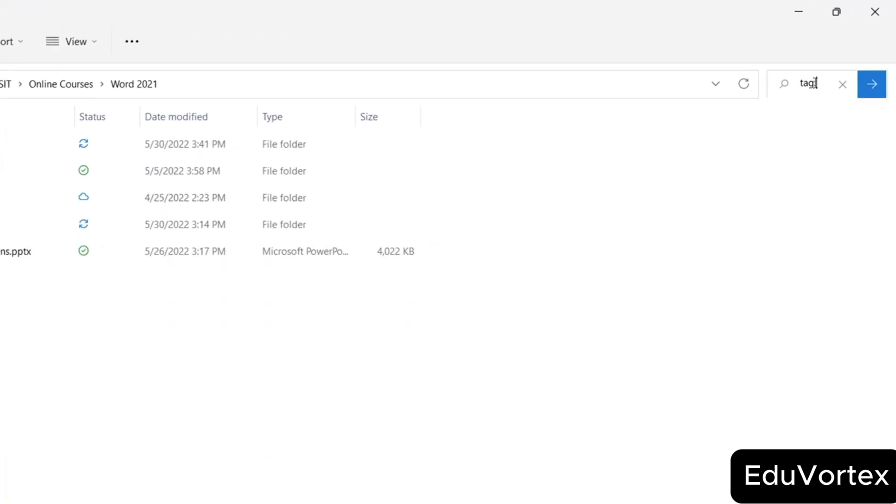
{"action": "type", "text": "book"}
{"action": "left_click_drag", "start_coordinate": [761, 82], "coordinate": [639, 87]}
{"action": "left_click", "coordinate": [768, 85]}
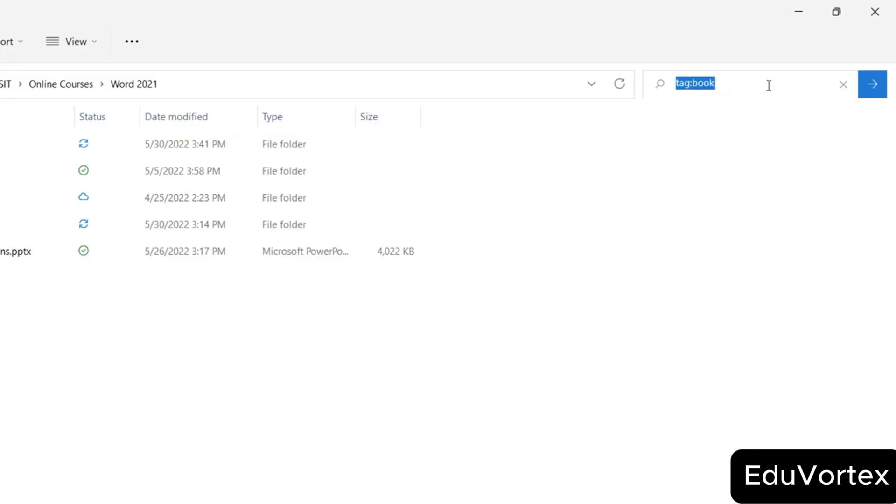
{"action": "key", "text": "Return"}
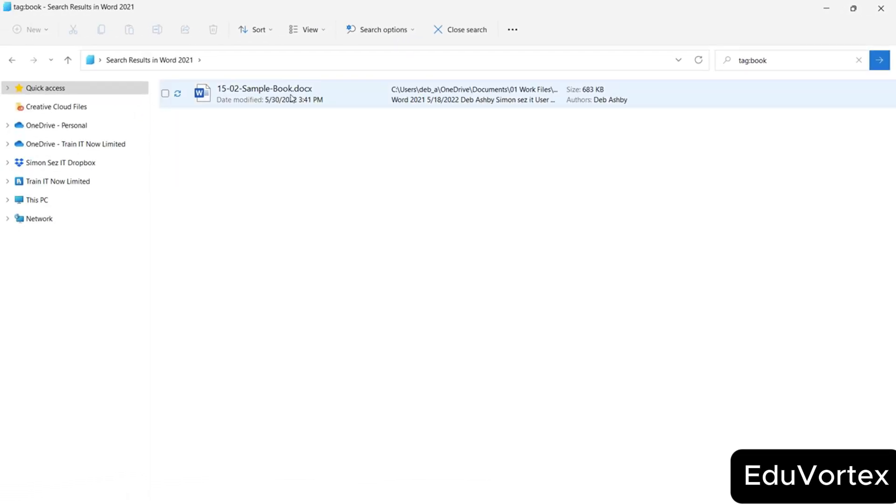
Replace the query with 'tag:story' and run it to find the tagged book file.
{"action": "left_click", "coordinate": [803, 60]}
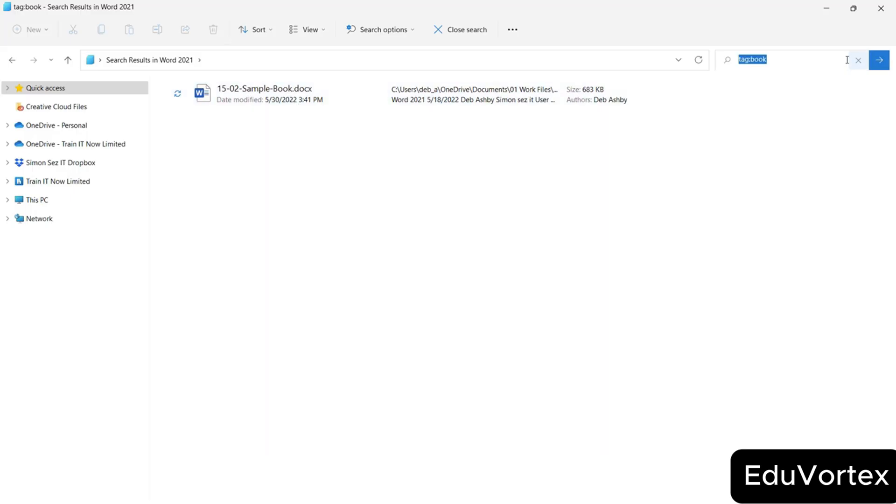
{"action": "left_click", "coordinate": [858, 59]}
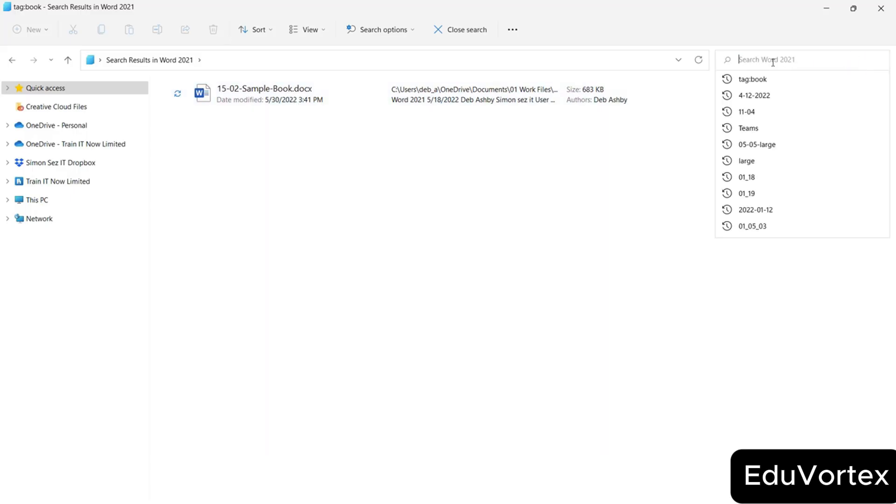
{"action": "type", "text": "tag:s"}
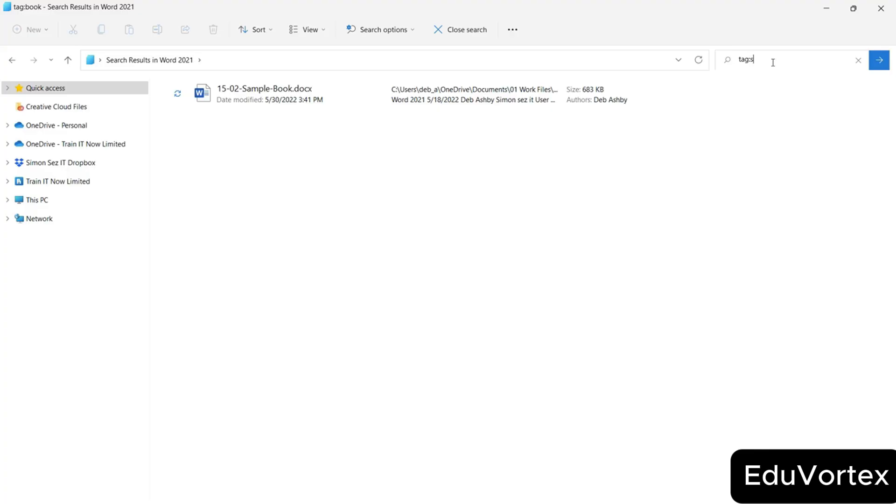
{"action": "type", "text": "tory"}
{"action": "key", "text": "Return"}
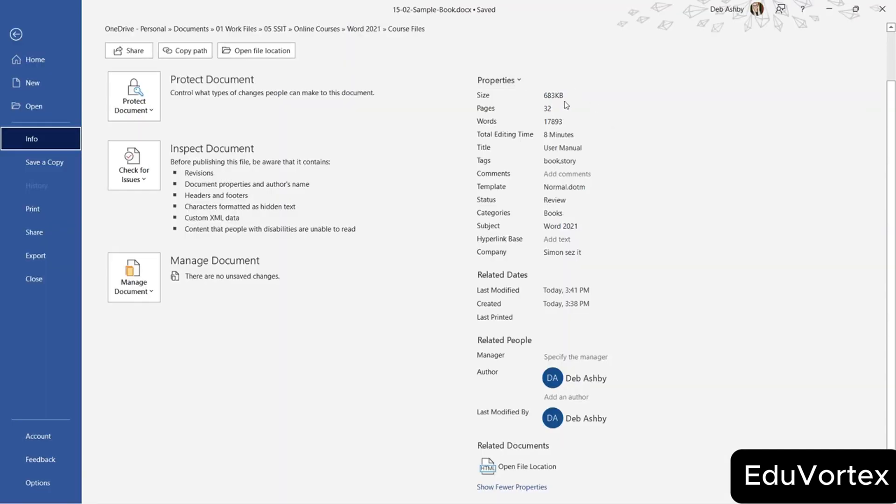
Scroll back to the top of the Info page and open the Properties dropdown.
{"action": "scroll", "coordinate": [668, 172], "scroll_direction": "up", "scroll_amount": 2}
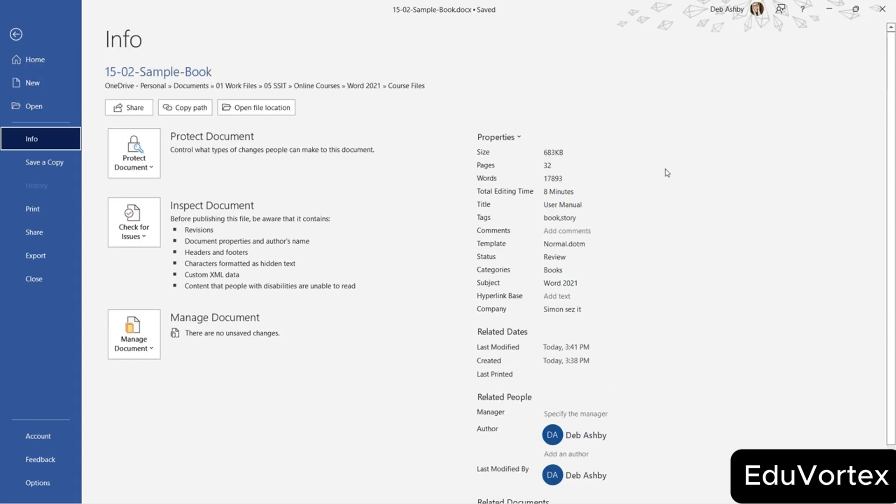
{"action": "left_click", "coordinate": [520, 141]}
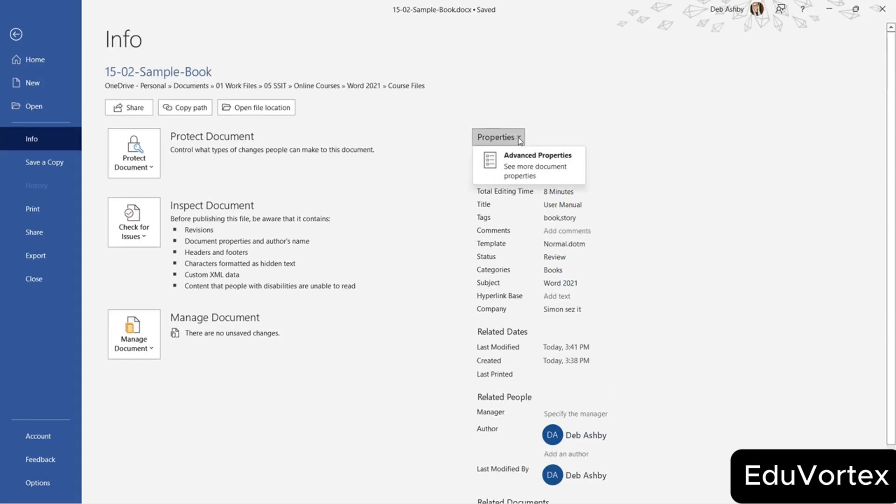
Open Advanced Properties and review the General and Summary tabs.
{"action": "left_click", "coordinate": [523, 166]}
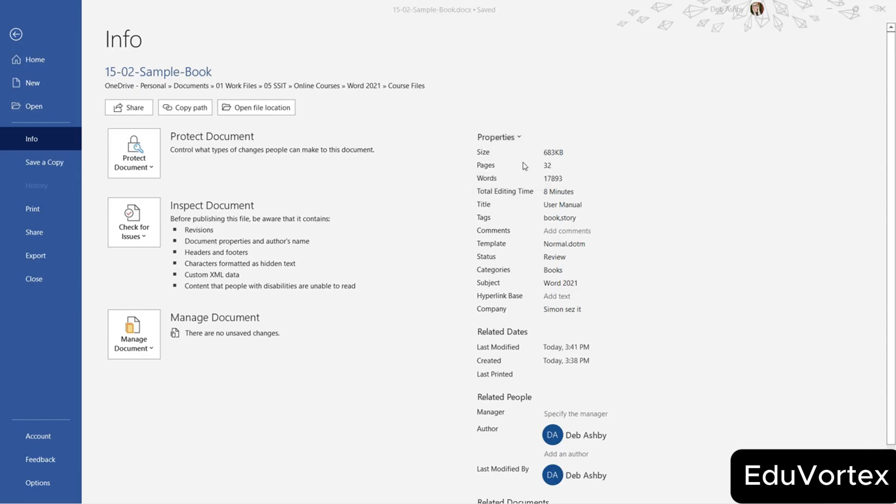
{"action": "left_click_drag", "start_coordinate": [457, 128], "coordinate": [363, 88]}
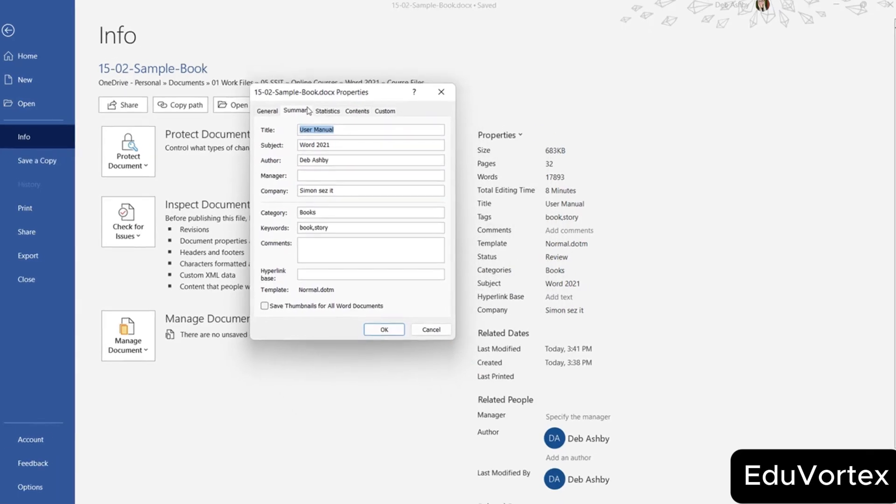
{"action": "left_click", "coordinate": [267, 111]}
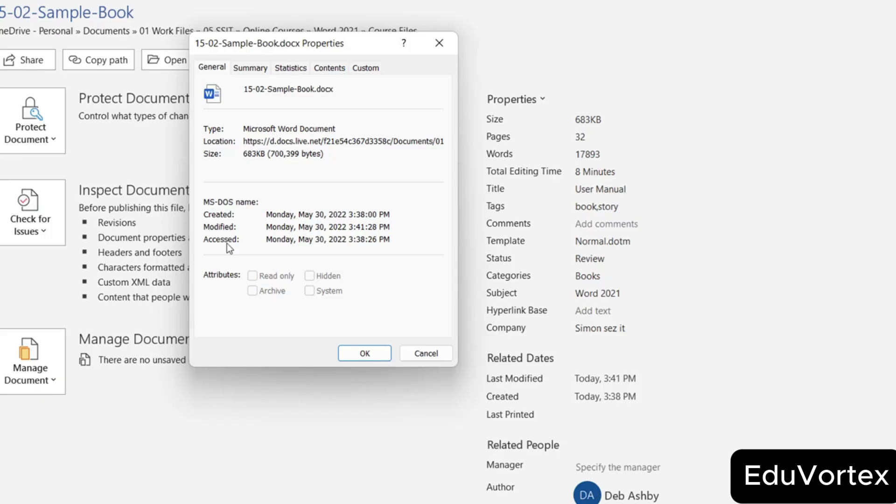
{"action": "left_click", "coordinate": [260, 69]}
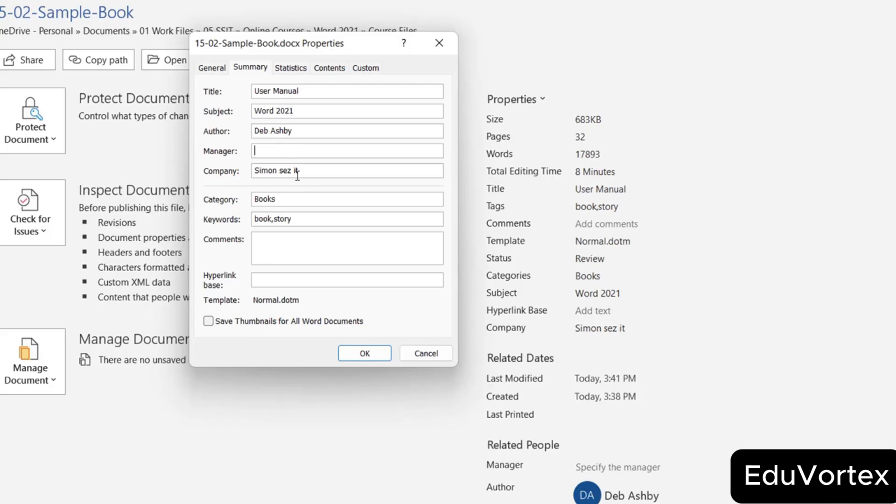
{"action": "left_click", "coordinate": [278, 241]}
Check the Statistics and Contents tabs, then move to the Custom tab.
{"action": "left_click", "coordinate": [295, 69]}
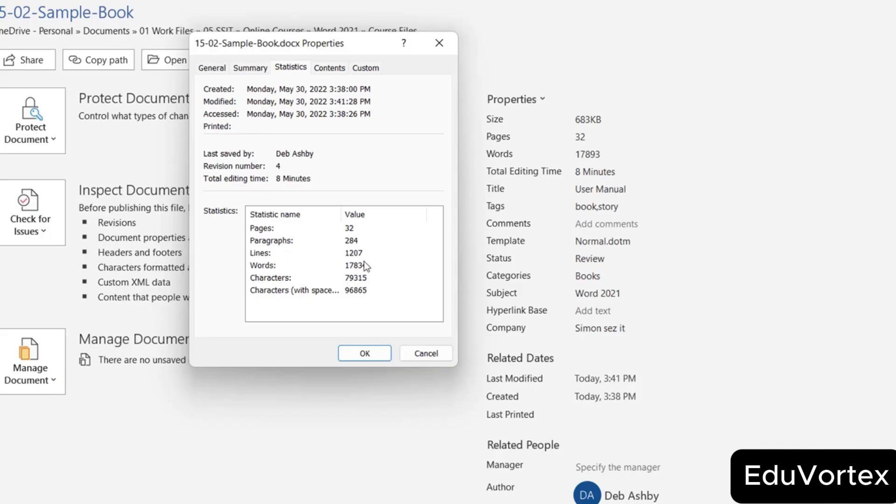
{"action": "left_click", "coordinate": [341, 70]}
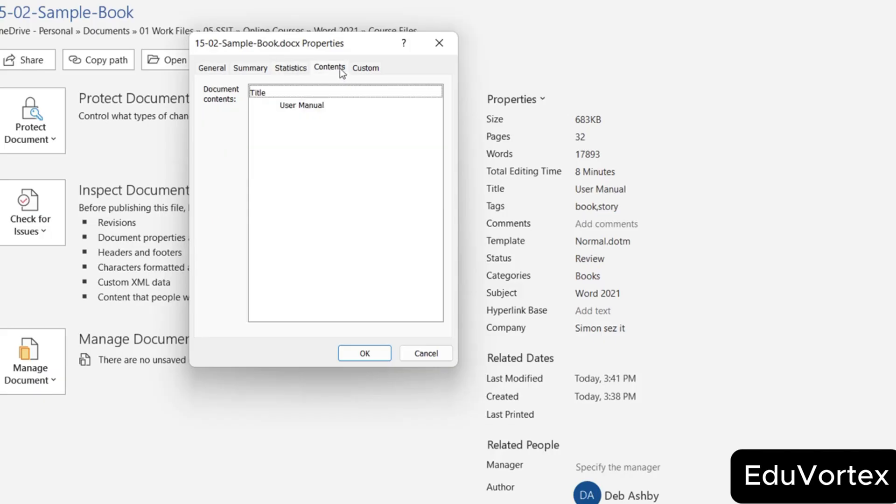
{"action": "left_click", "coordinate": [310, 109]}
{"action": "left_click", "coordinate": [307, 108]}
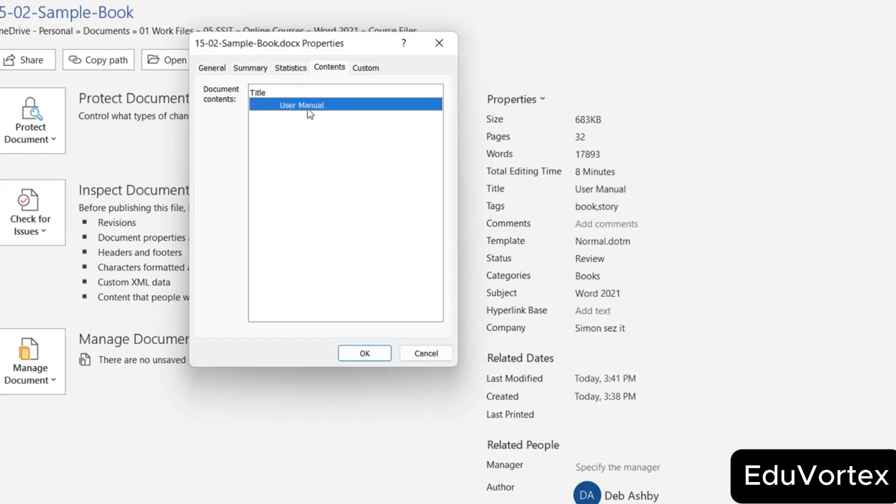
{"action": "left_click", "coordinate": [366, 70]}
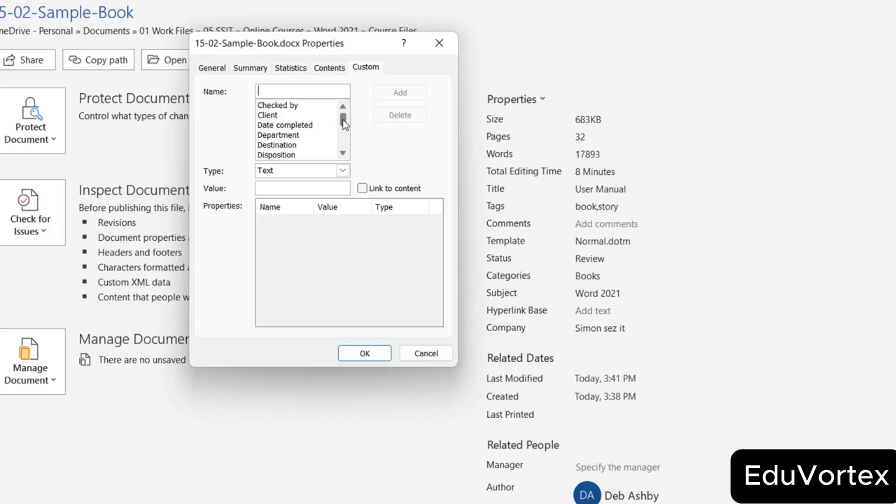
Add a custom 'Checked by' property with the reviewer's name as value, then close the dialog.
{"action": "mouse_move", "coordinate": [343, 120]}
{"action": "left_mouse_down"}
{"action": "mouse_move", "coordinate": [343, 144]}
{"action": "mouse_move", "coordinate": [346, 111]}
{"action": "left_mouse_up"}
{"action": "left_click", "coordinate": [290, 107]}
{"action": "left_click", "coordinate": [290, 107]}
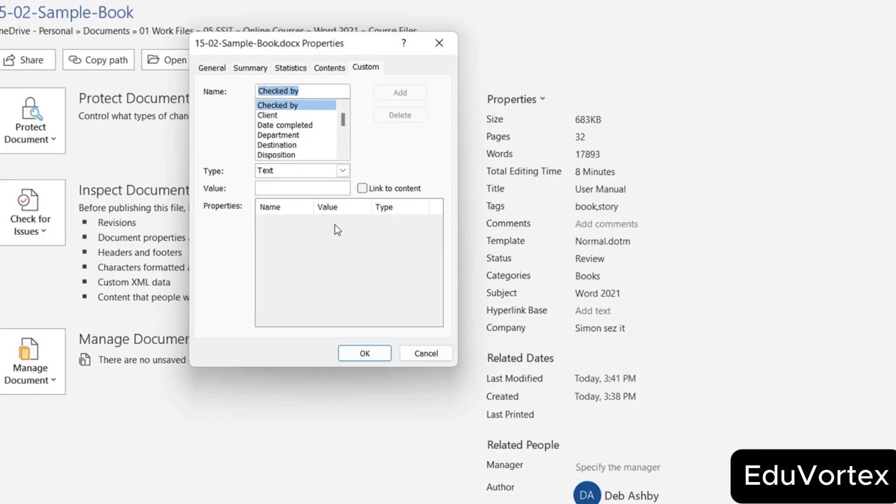
{"action": "left_click", "coordinate": [271, 189]}
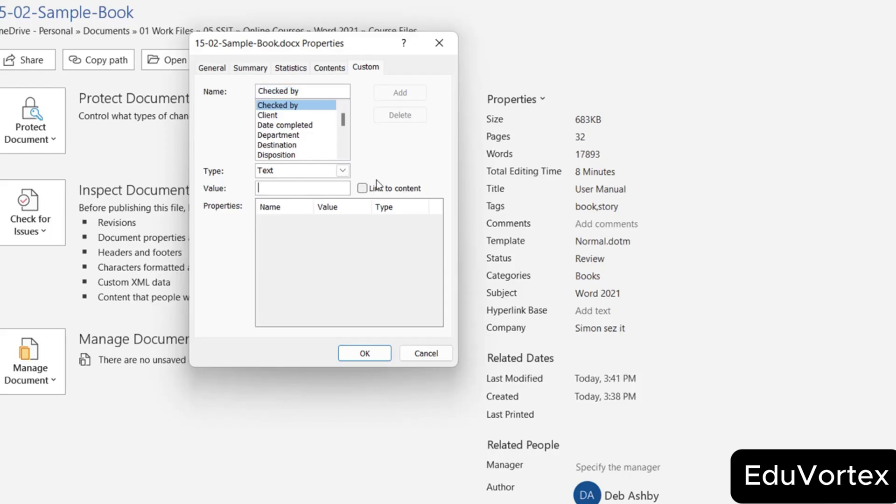
{"action": "type", "text": "Chris"}
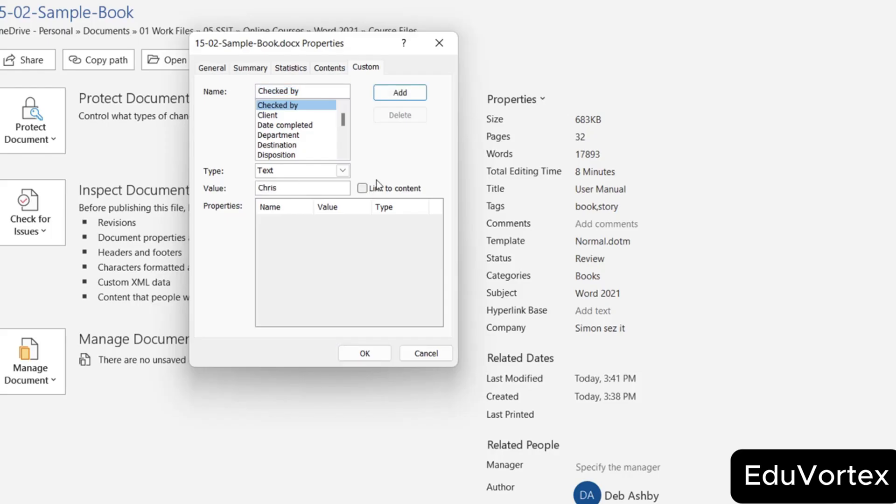
{"action": "left_click", "coordinate": [405, 97]}
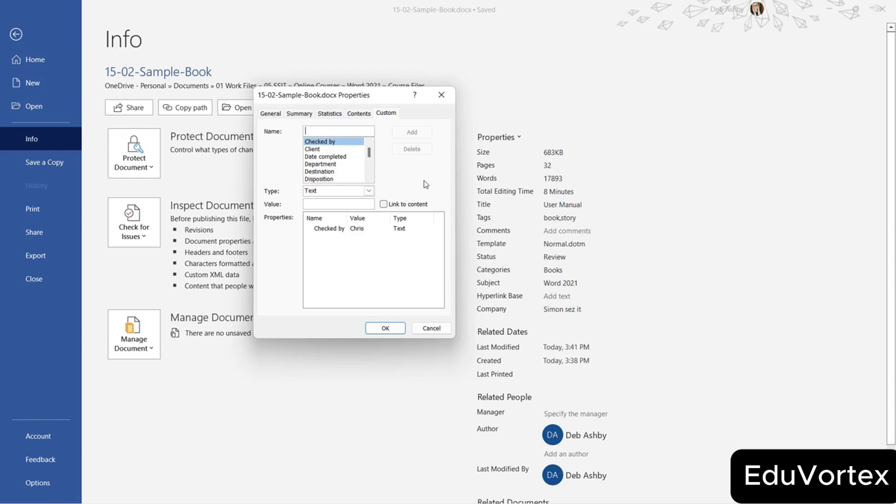
{"action": "left_click", "coordinate": [428, 329]}
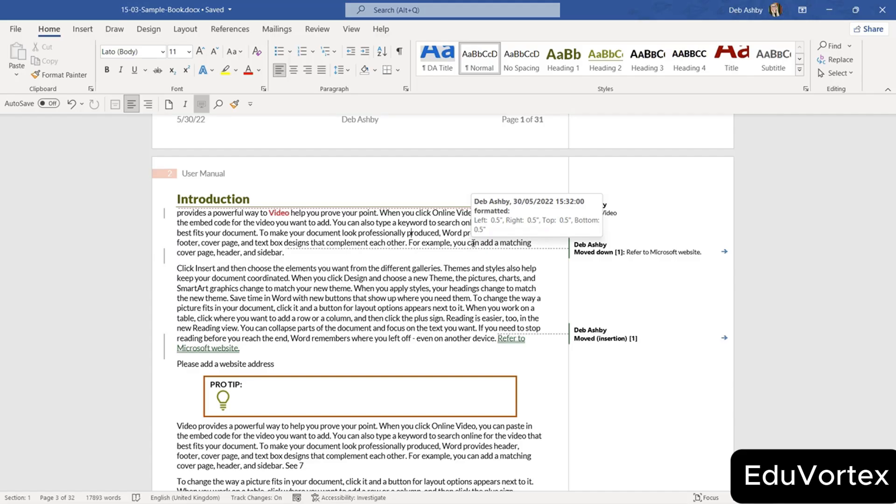
Go to File > Info for 15-03-Sample-Book and open the Check for Issues dropdown.
{"action": "left_click", "coordinate": [16, 29]}
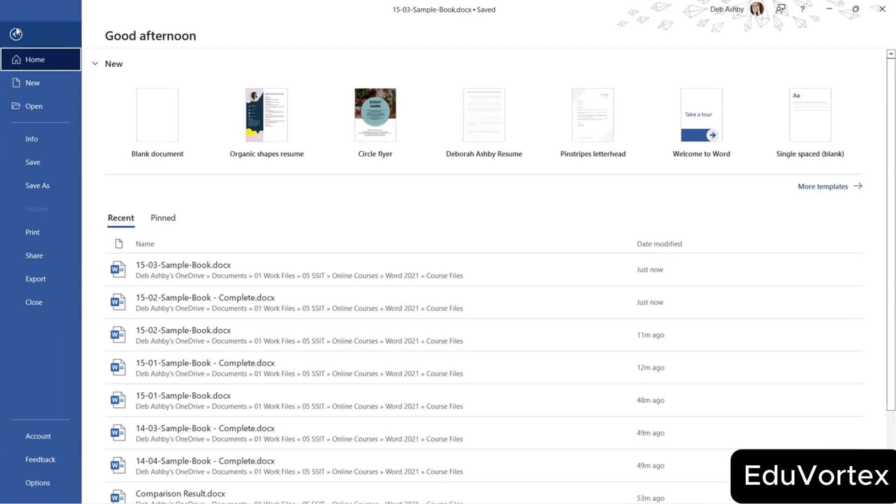
{"action": "left_click", "coordinate": [34, 138]}
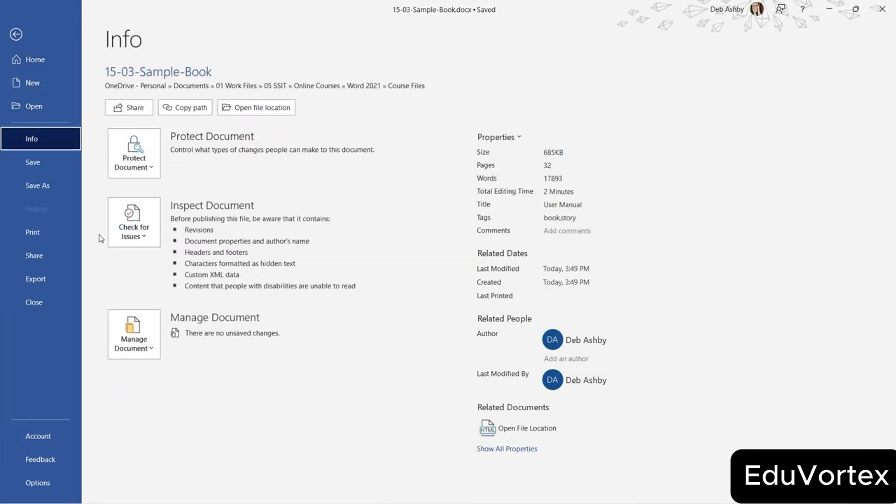
{"action": "left_click", "coordinate": [144, 235]}
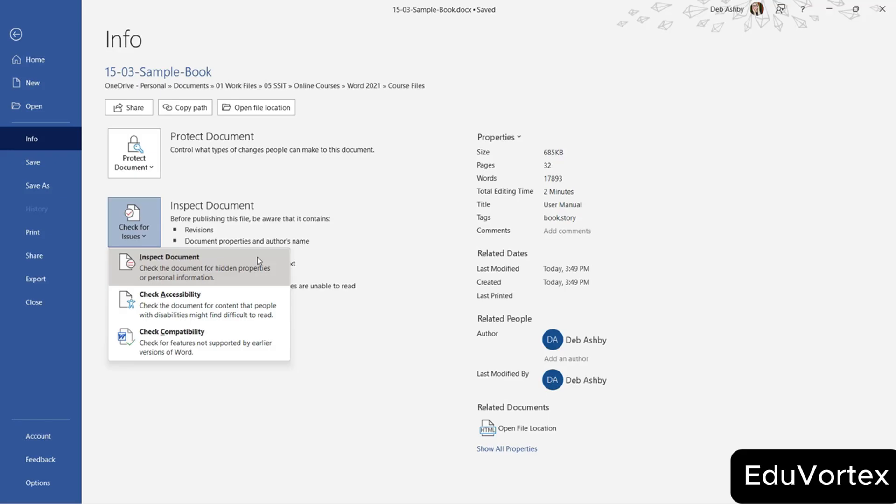
Open Inspect Document, with every content category except Ink selected for inspection.
{"action": "left_click", "coordinate": [258, 261]}
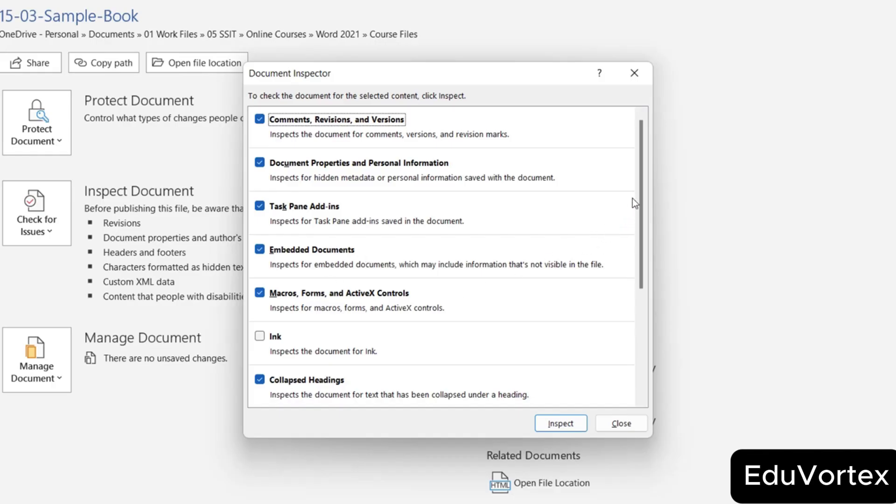
Review the inspector checklist and run Inspect, flagging revision marks, document properties and author information.
{"action": "left_click_drag", "start_coordinate": [642, 184], "coordinate": [653, 296]}
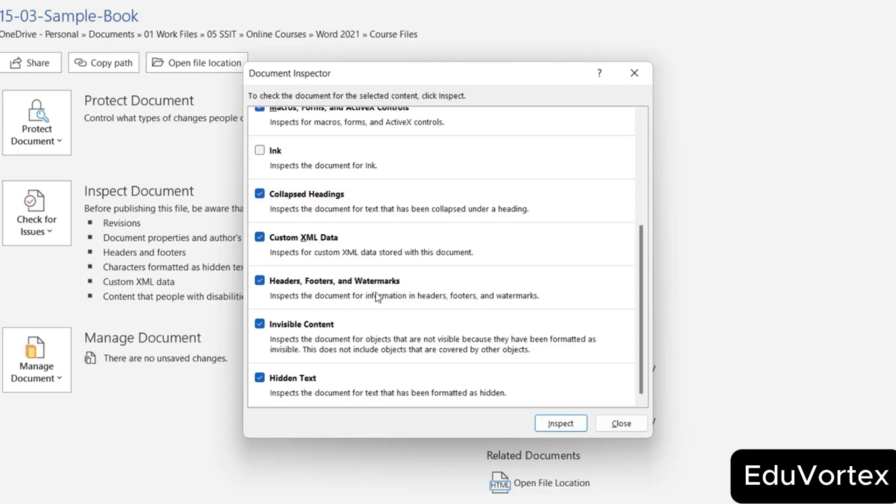
{"action": "left_click_drag", "start_coordinate": [642, 249], "coordinate": [644, 122]}
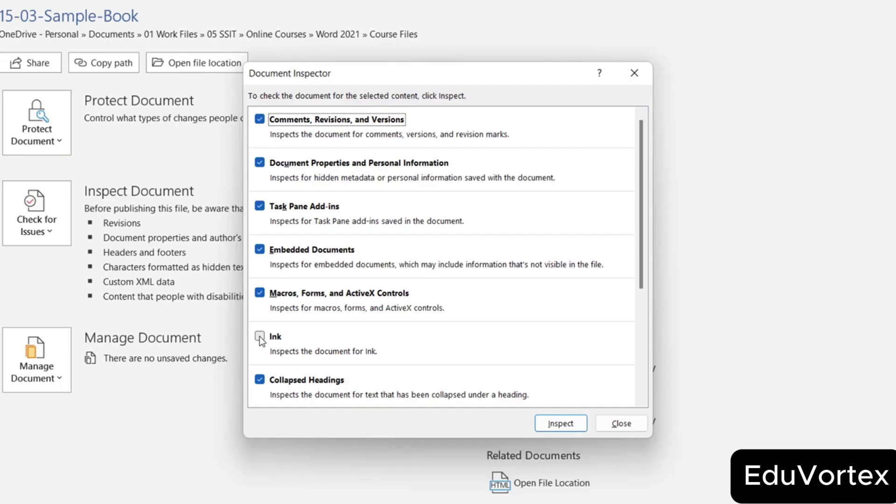
{"action": "left_click", "coordinate": [569, 421]}
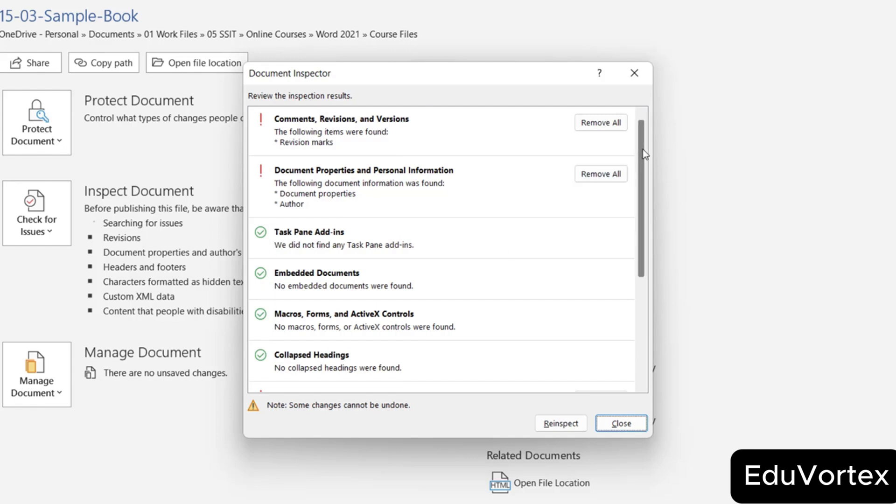
Remove all revisions, document properties, custom XML data, and headers, footers and watermarks.
{"action": "left_click_drag", "start_coordinate": [642, 149], "coordinate": [659, 130]}
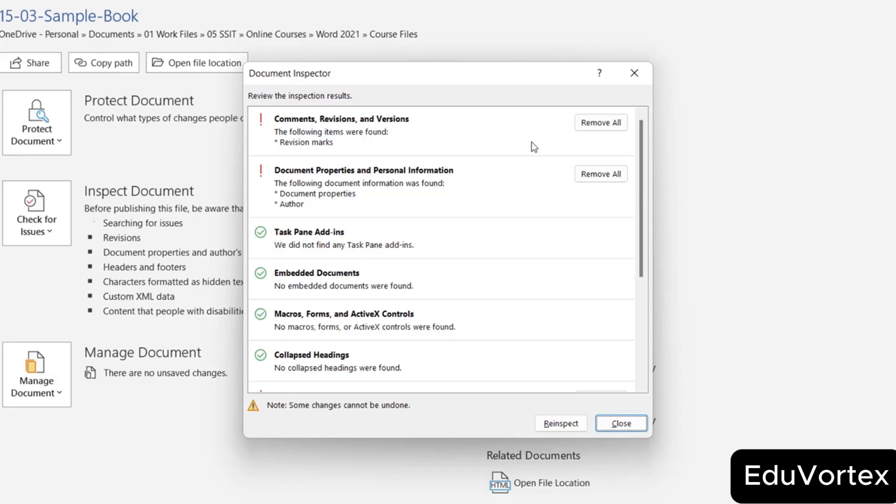
{"action": "left_click", "coordinate": [606, 123]}
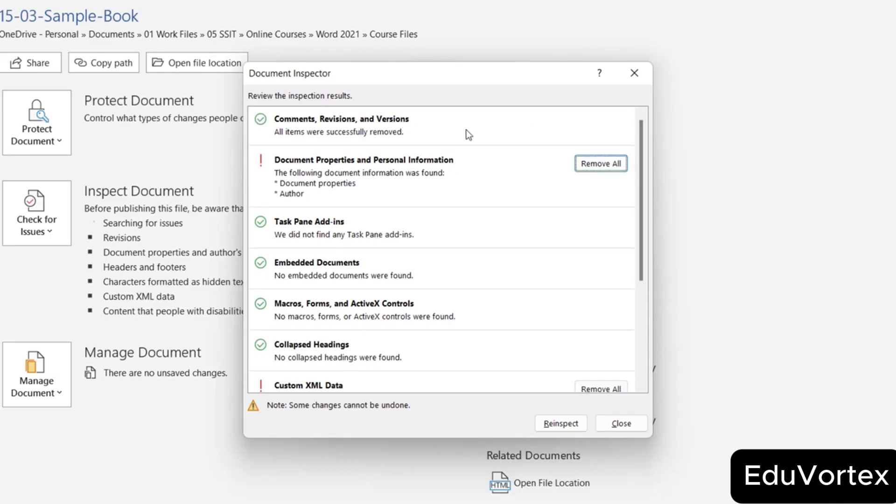
{"action": "left_click_drag", "start_coordinate": [364, 73], "coordinate": [125, 69]}
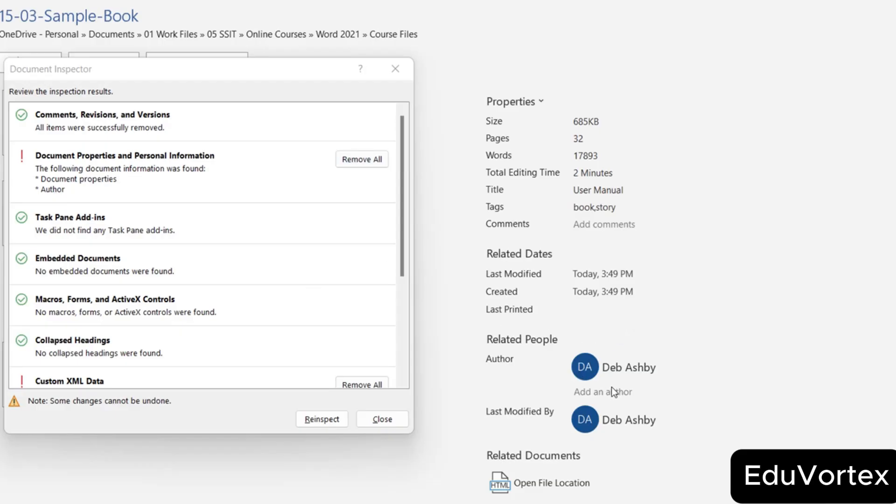
{"action": "left_click", "coordinate": [363, 161]}
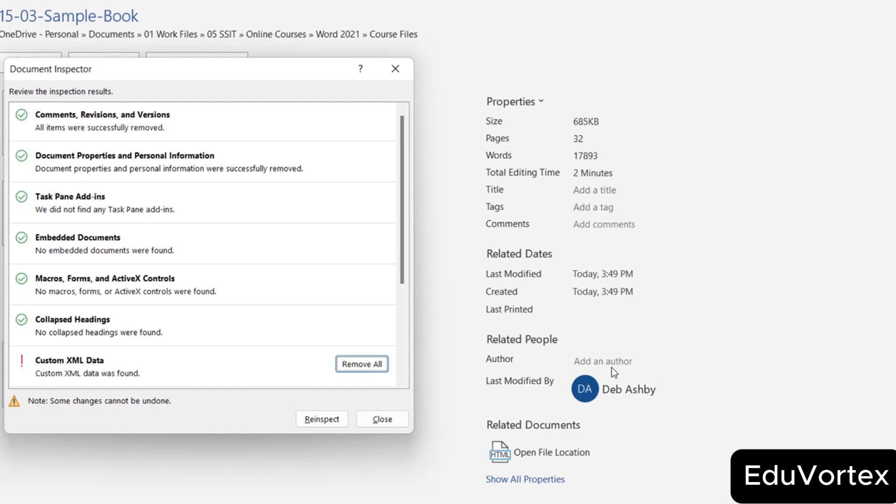
{"action": "left_click_drag", "start_coordinate": [404, 168], "coordinate": [402, 240]}
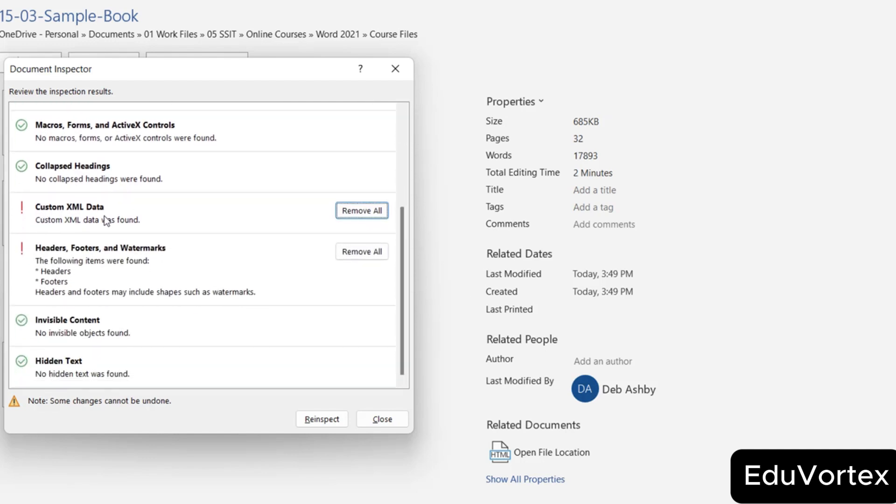
{"action": "left_click", "coordinate": [380, 213]}
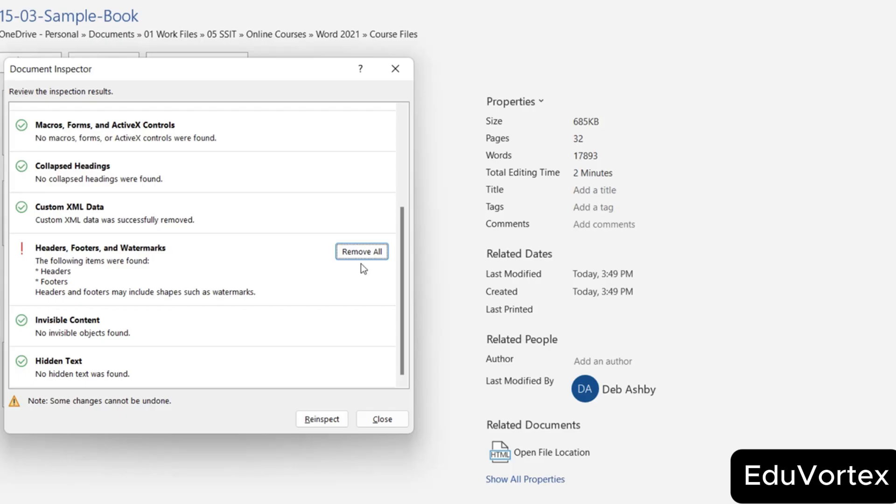
{"action": "left_click", "coordinate": [362, 252]}
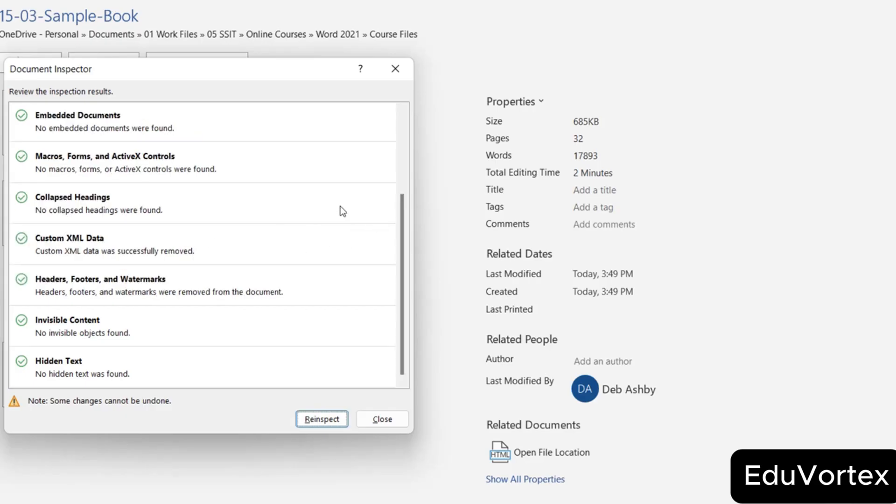
Reinspect the document to confirm nothing remains, then close the Document Inspector.
{"action": "left_click", "coordinate": [322, 419]}
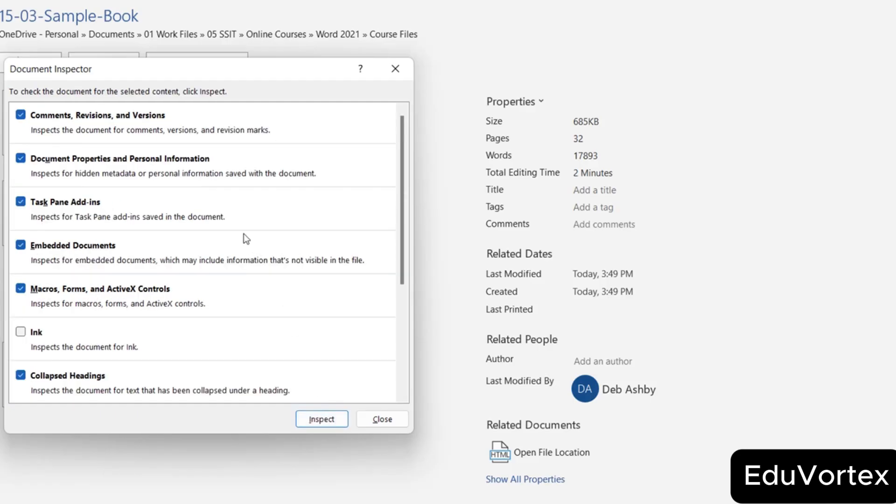
{"action": "left_click", "coordinate": [316, 419]}
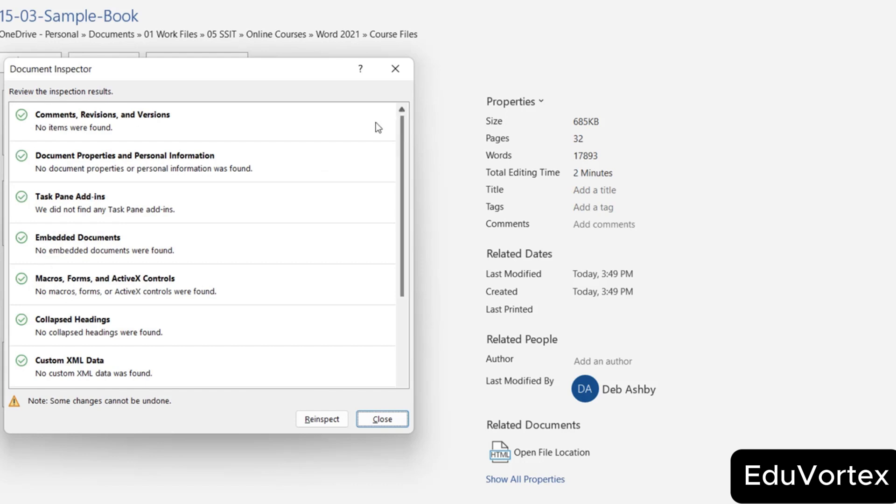
{"action": "left_click", "coordinate": [390, 417]}
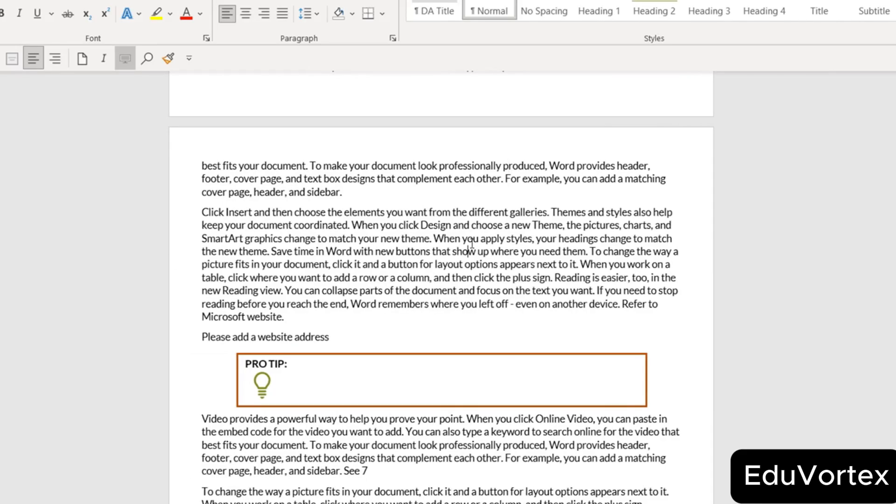
Scroll through the cleaned document, then return to the File Home page listing 15-03-Sample-Book.docx.
{"action": "scroll", "coordinate": [470, 244], "scroll_direction": "up", "scroll_amount": 15}
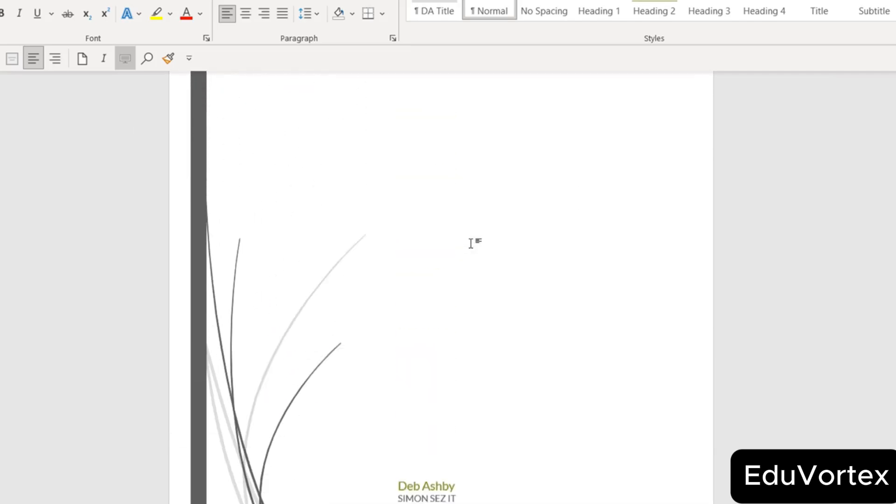
{"action": "scroll", "coordinate": [470, 244], "scroll_direction": "up", "scroll_amount": 4}
{"action": "scroll", "coordinate": [471, 243], "scroll_direction": "down", "scroll_amount": 10}
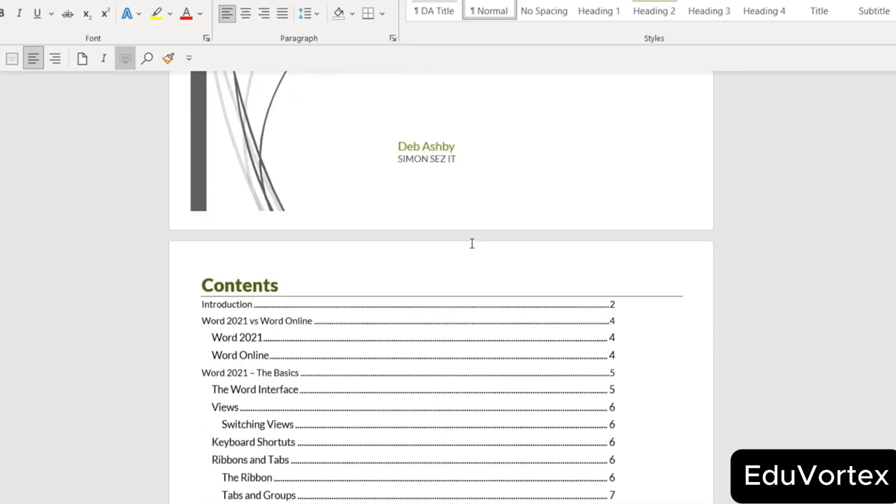
{"action": "scroll", "coordinate": [471, 243], "scroll_direction": "down", "scroll_amount": 15}
{"action": "scroll", "coordinate": [471, 242], "scroll_direction": "down", "scroll_amount": 15}
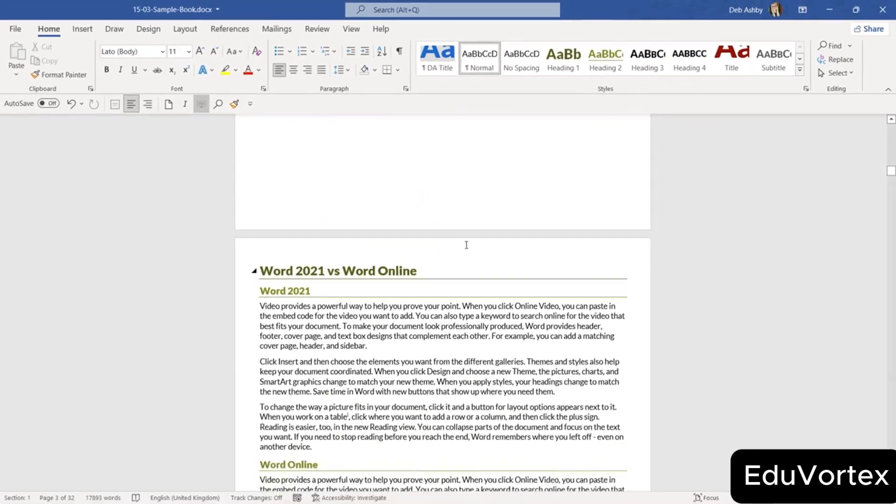
{"action": "left_click", "coordinate": [14, 29]}
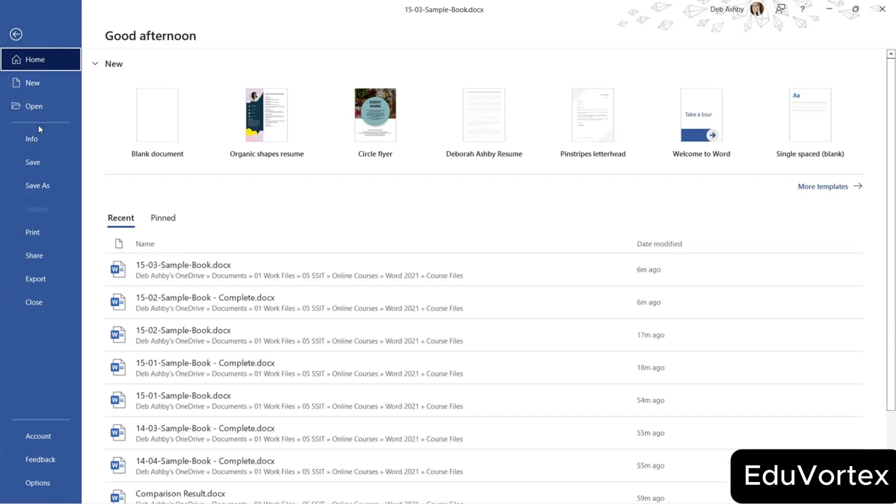
Run Check Accessibility from the Info page: 4 missing alt text, 6 non-inline objects, 17 contrast warnings.
{"action": "left_click", "coordinate": [38, 139]}
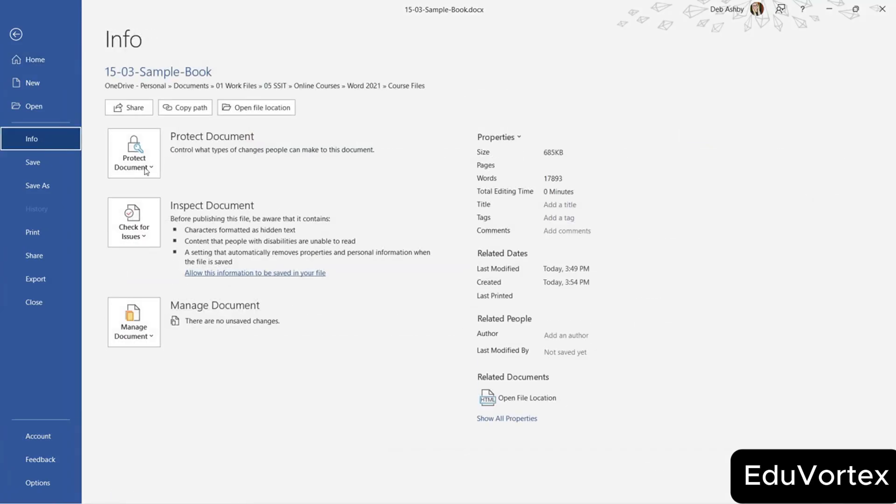
{"action": "left_click", "coordinate": [135, 237]}
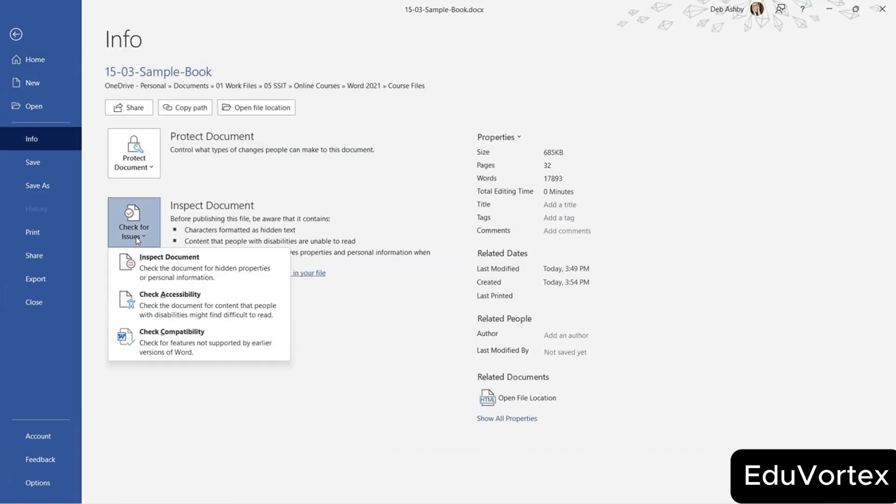
{"action": "left_click", "coordinate": [259, 305]}
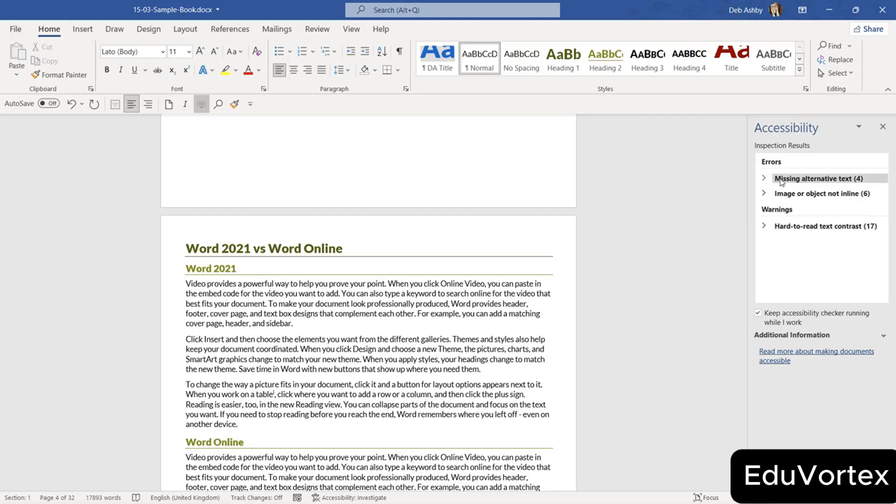
Expand Missing alternative text (Groups 2, 39, 40, 43) and select Group 2 on the cover page.
{"action": "left_click", "coordinate": [763, 180]}
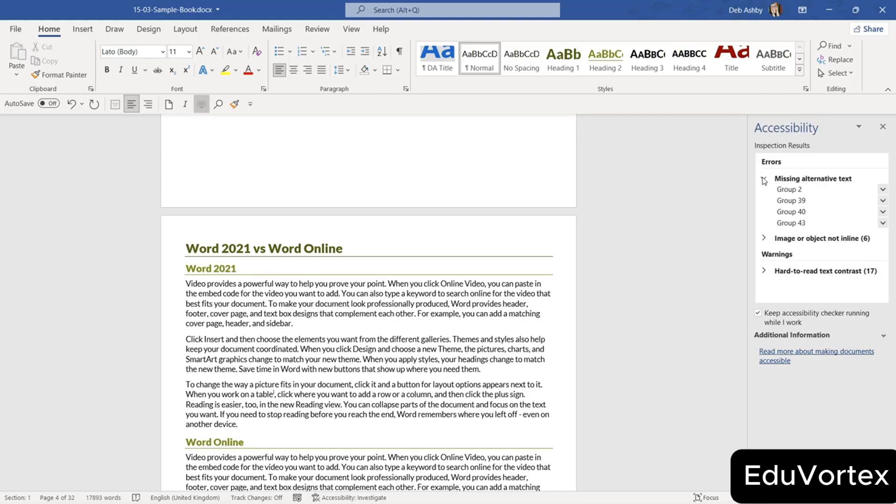
{"action": "left_click", "coordinate": [789, 190]}
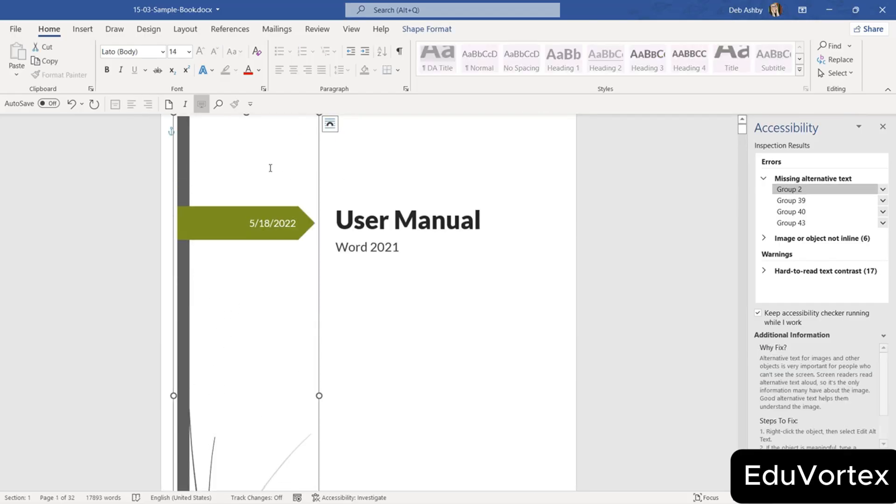
{"action": "scroll", "coordinate": [270, 198], "scroll_direction": "down", "scroll_amount": 3}
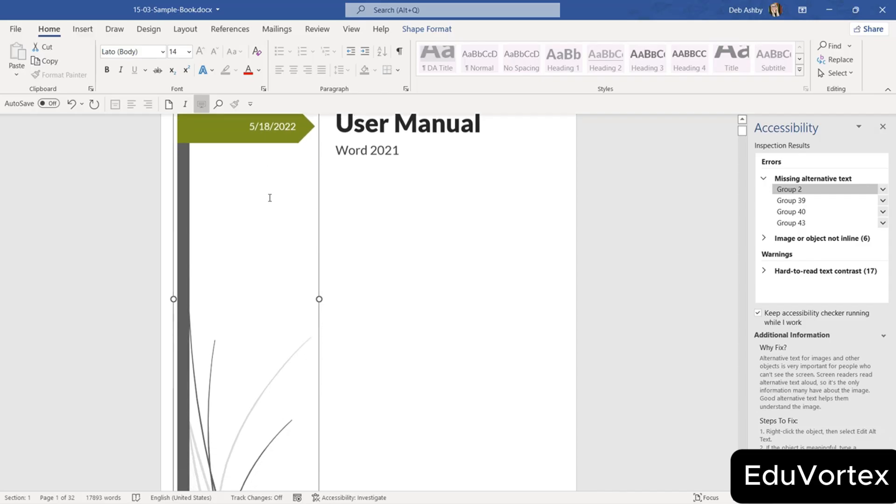
{"action": "scroll", "coordinate": [270, 197], "scroll_direction": "up", "scroll_amount": 2}
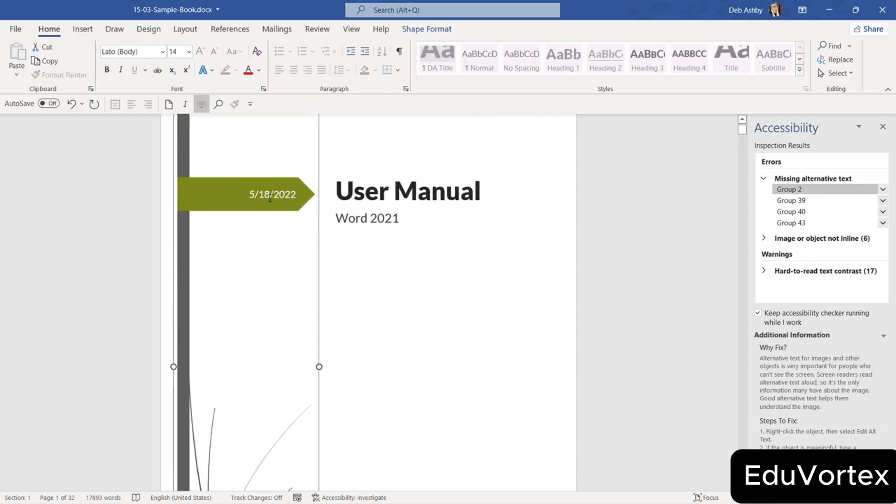
{"action": "scroll", "coordinate": [270, 198], "scroll_direction": "up", "scroll_amount": 1}
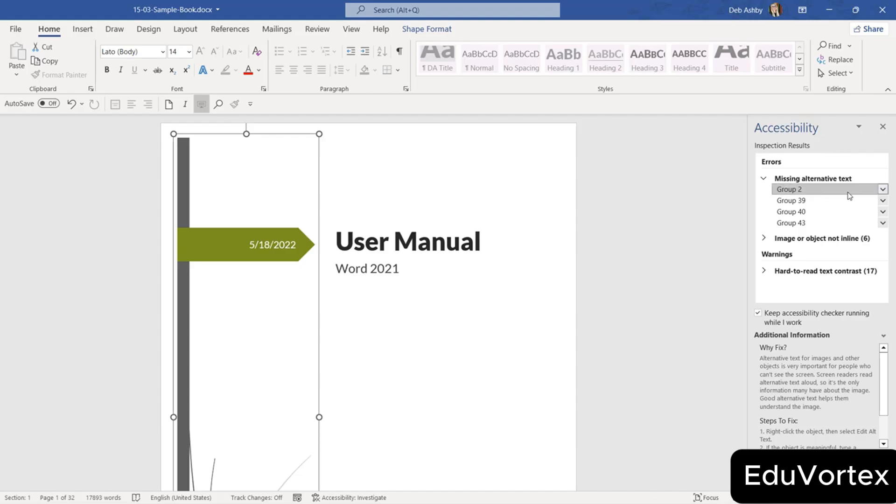
Give Group 2 the alt text 'Cover Page side image that displays the date'.
{"action": "left_click", "coordinate": [883, 190]}
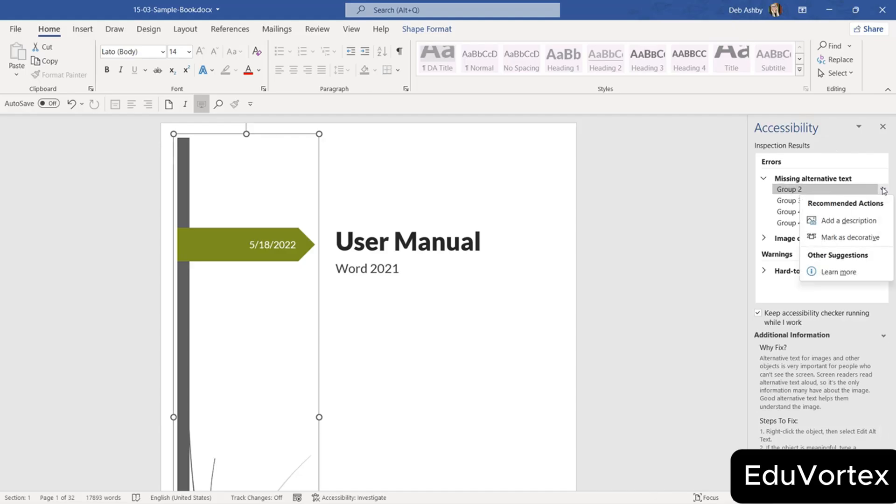
{"action": "left_click", "coordinate": [842, 222]}
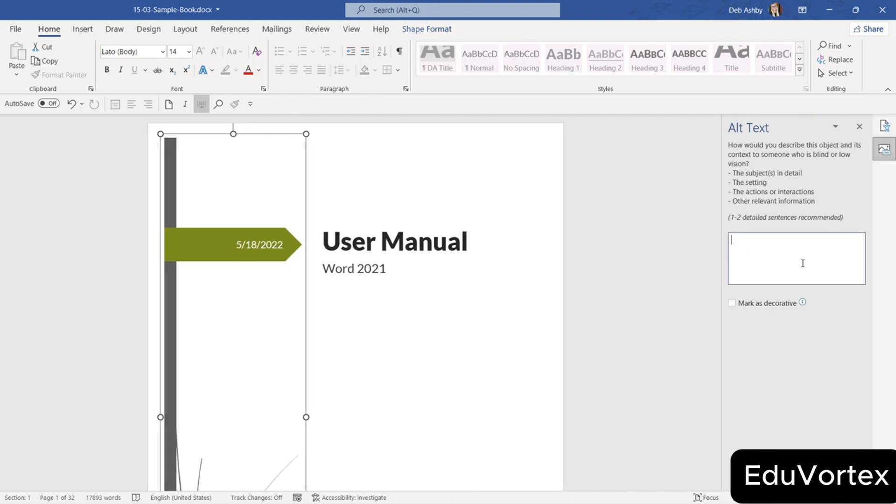
{"action": "type", "text": "Co"}
{"action": "key", "text": "BackSpace"}
{"action": "type", "text": "over Page side image that de"}
{"action": "key", "text": "BackSpace"}
{"action": "key", "text": "BackSpace"}
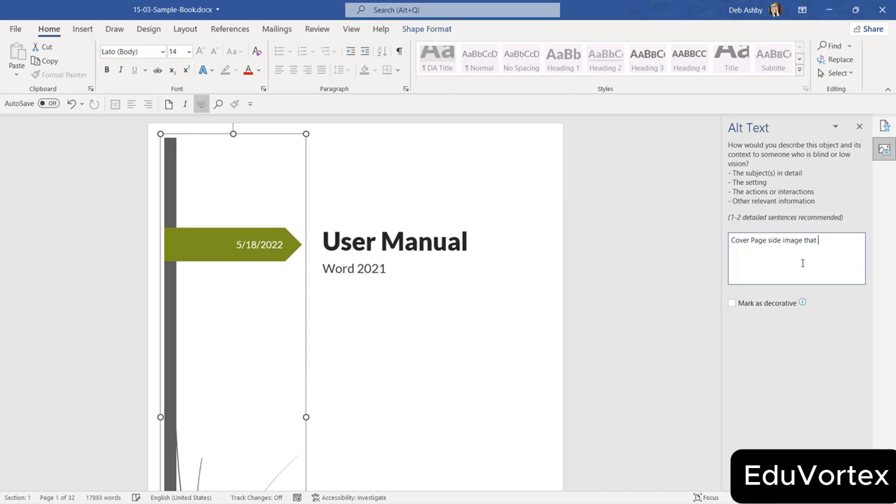
{"action": "type", "text": "displays the date"}
{"action": "left_click", "coordinate": [859, 127]}
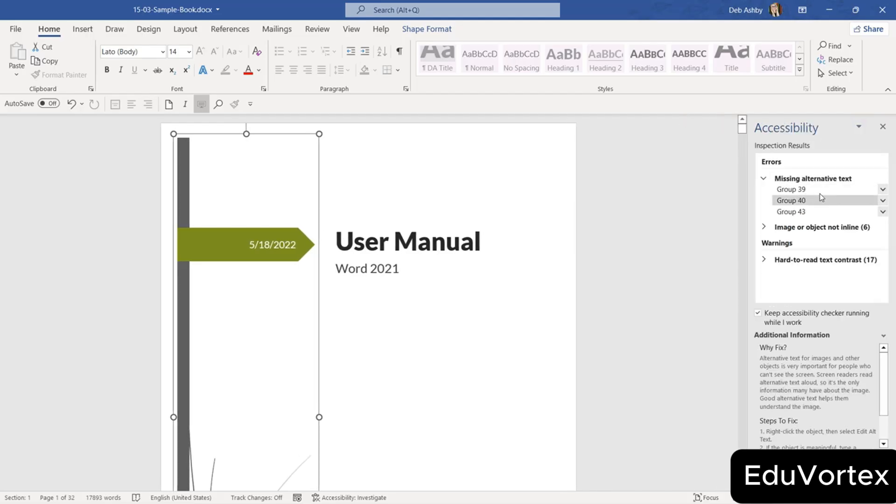
Add a description beginning 'Pro-Tip -' to the PRO TIP graphic, Group 39.
{"action": "left_click", "coordinate": [808, 191]}
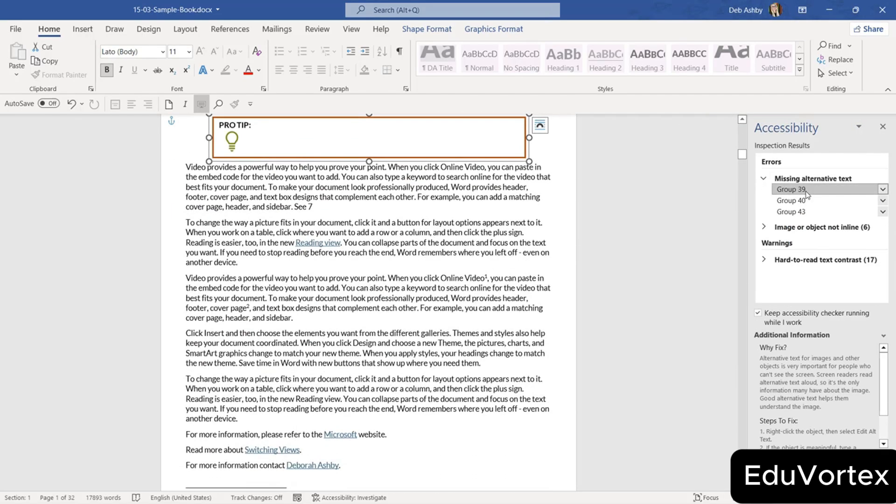
{"action": "left_click", "coordinate": [882, 189]}
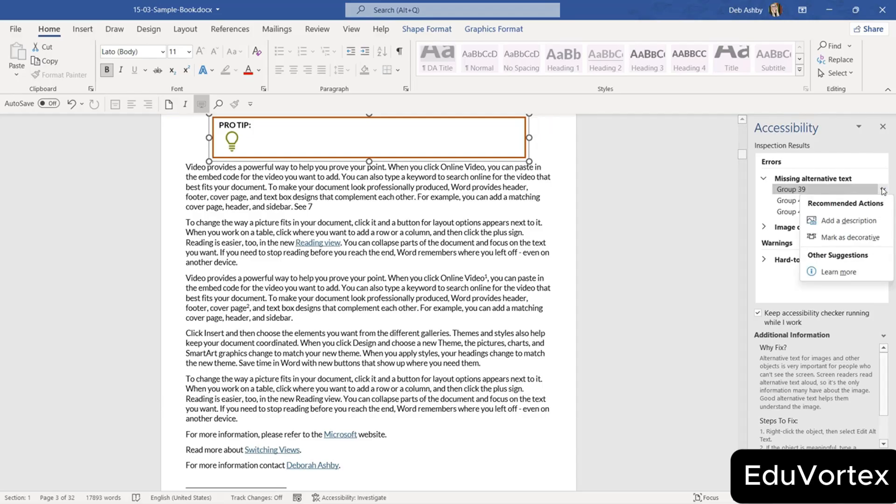
{"action": "left_click", "coordinate": [837, 222]}
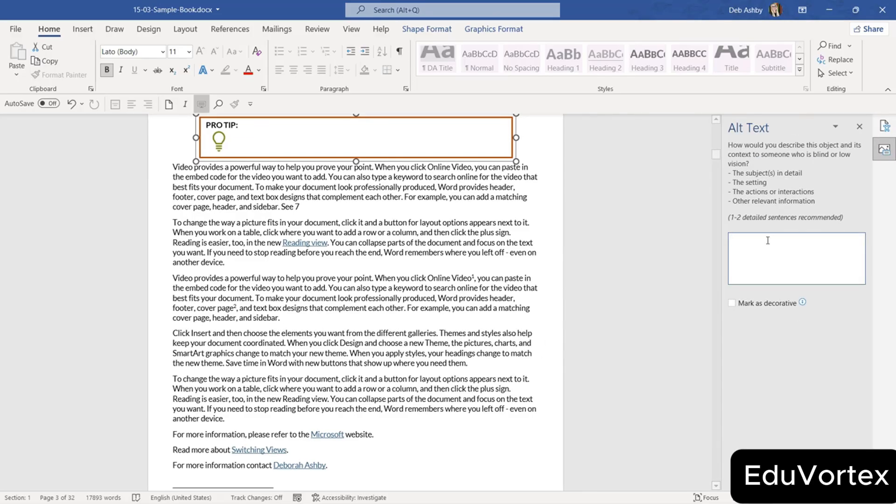
{"action": "type", "text": "Pro-Tip -"}
{"action": "left_click", "coordinate": [859, 126]}
{"action": "left_click", "coordinate": [883, 189]}
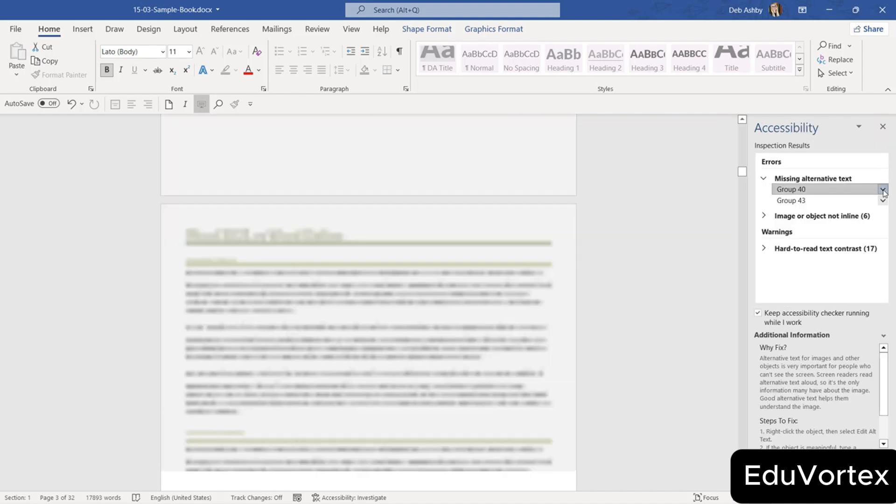
Inspect the low-contrast 5/18/2022 date banner and Word Online heading, then close the accessibility checker.
{"action": "left_click", "coordinate": [827, 148]}
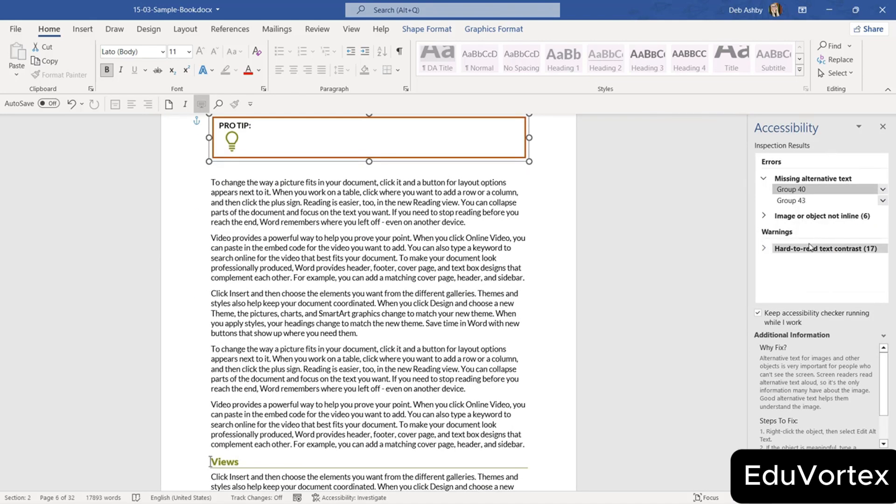
{"action": "left_click", "coordinate": [793, 250]}
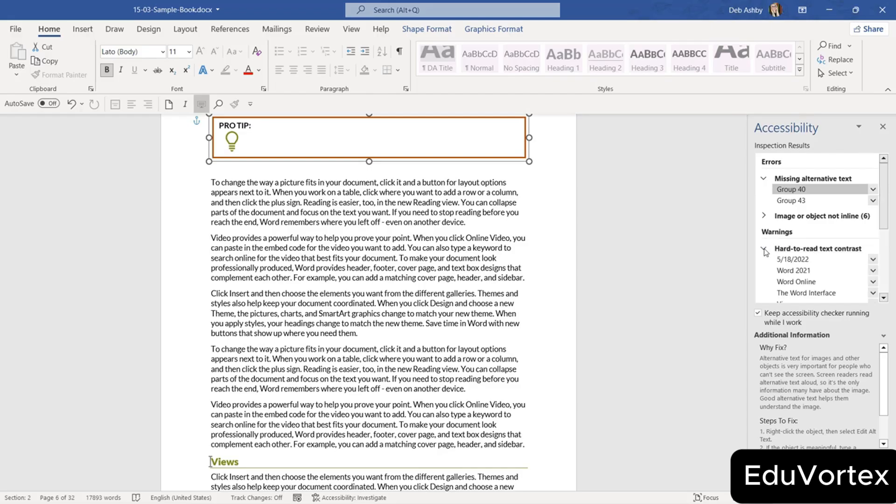
{"action": "left_click", "coordinate": [795, 260]}
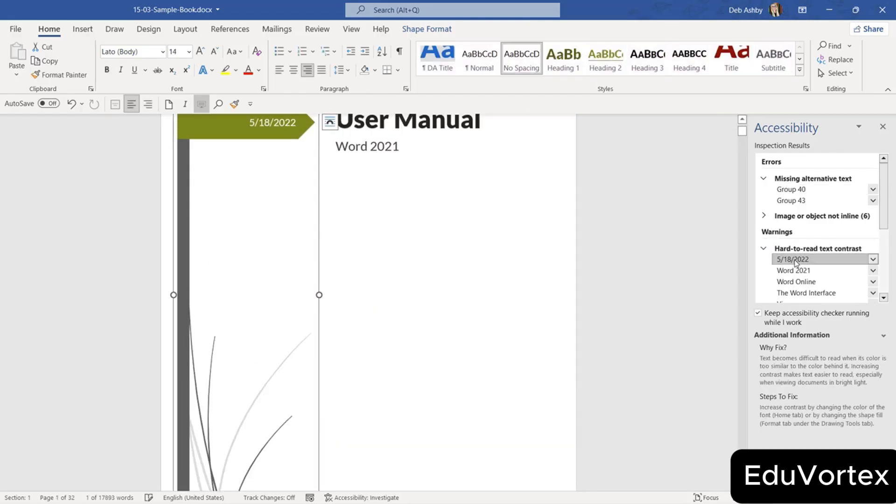
{"action": "scroll", "coordinate": [360, 229], "scroll_direction": "up", "scroll_amount": 2}
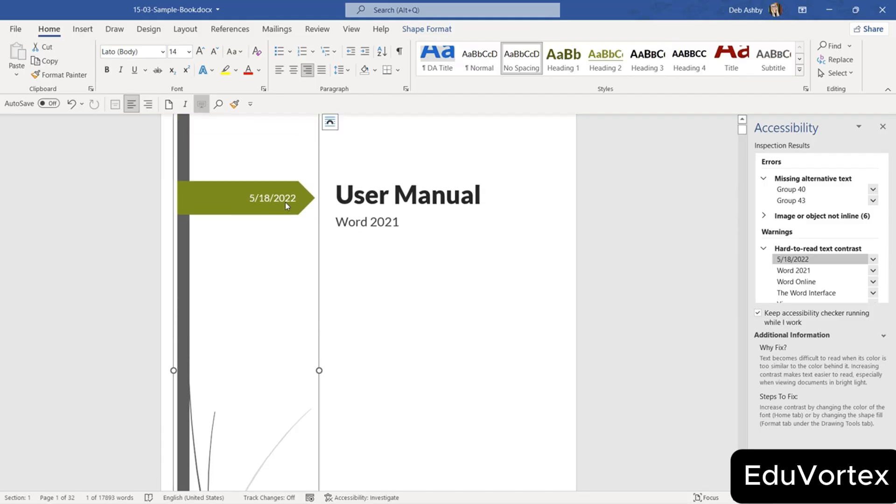
{"action": "left_click", "coordinate": [260, 191]}
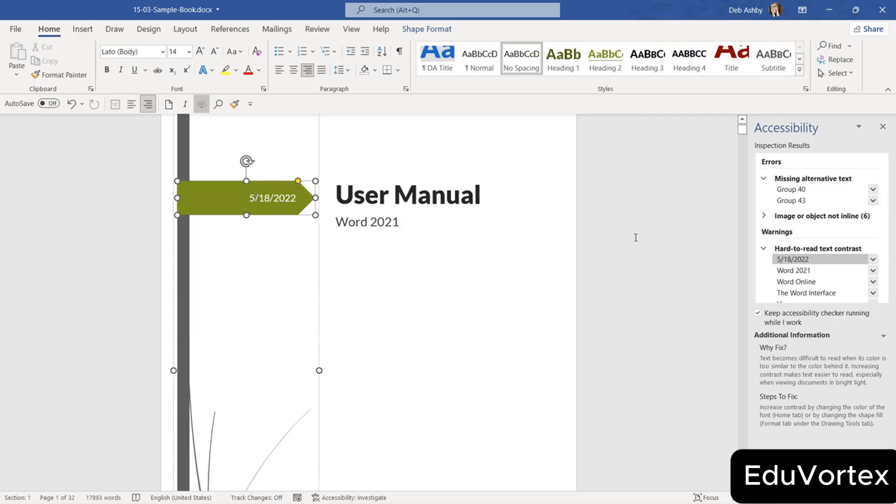
{"action": "left_click", "coordinate": [796, 282]}
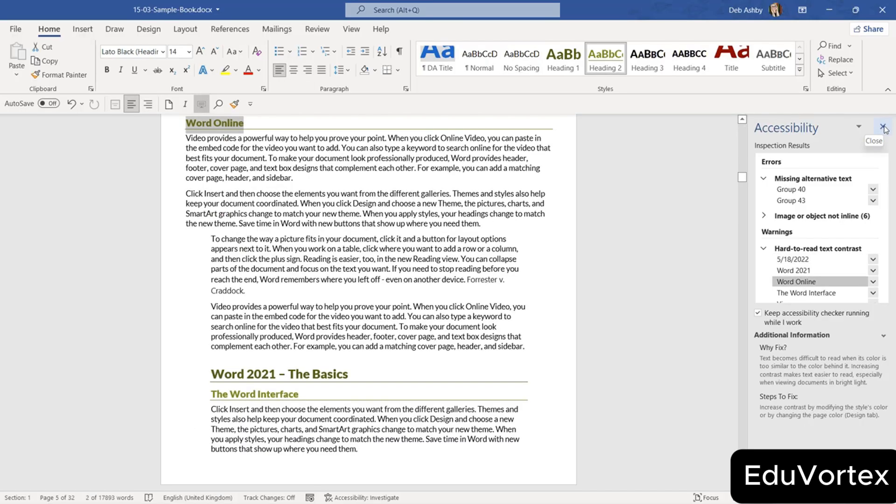
{"action": "left_click", "coordinate": [883, 127]}
{"action": "left_click", "coordinate": [394, 177]}
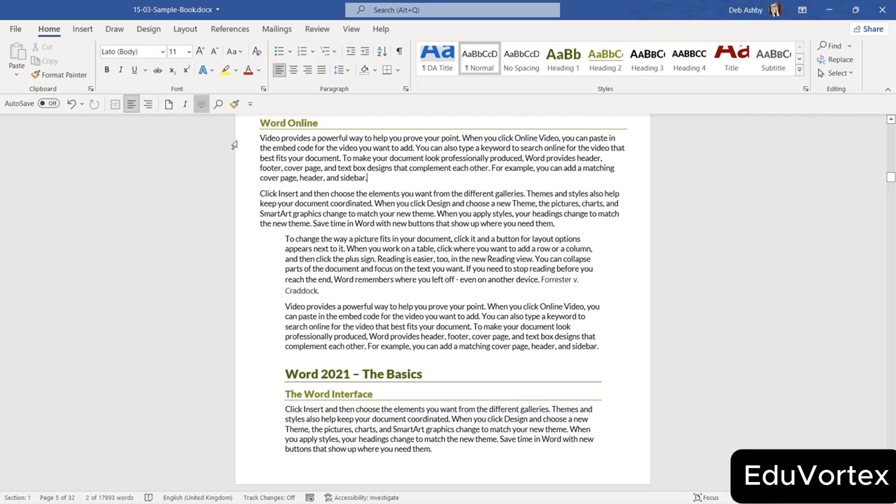
Run Check Compatibility: text box positioning changes, 30 shapes converted, 4 SVGs becoming PNGs.
{"action": "left_click", "coordinate": [14, 30]}
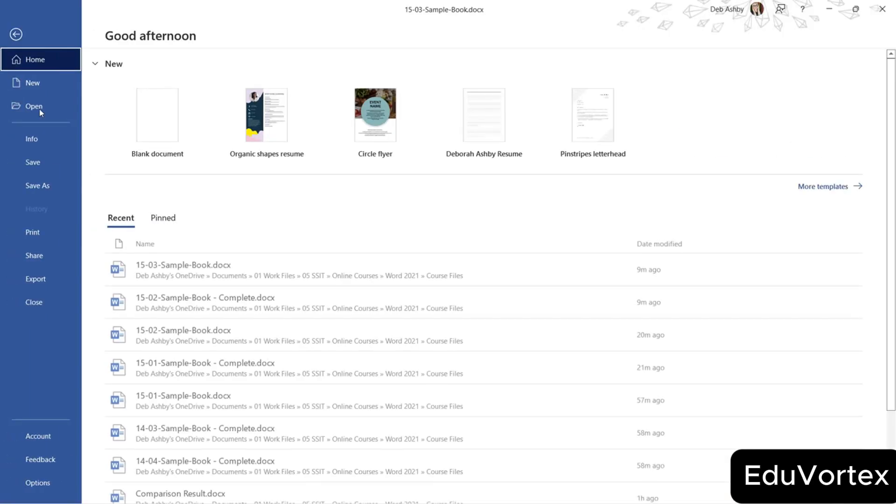
{"action": "left_click", "coordinate": [47, 139]}
{"action": "left_click", "coordinate": [148, 237]}
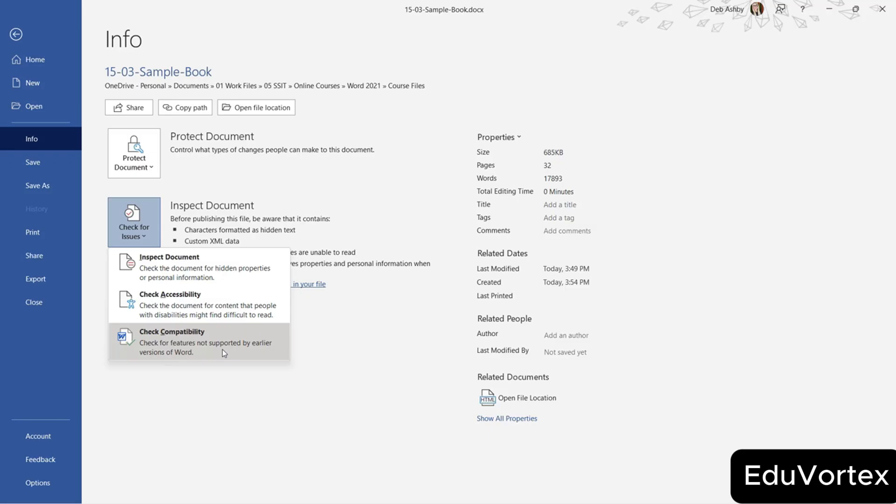
{"action": "left_click", "coordinate": [223, 351]}
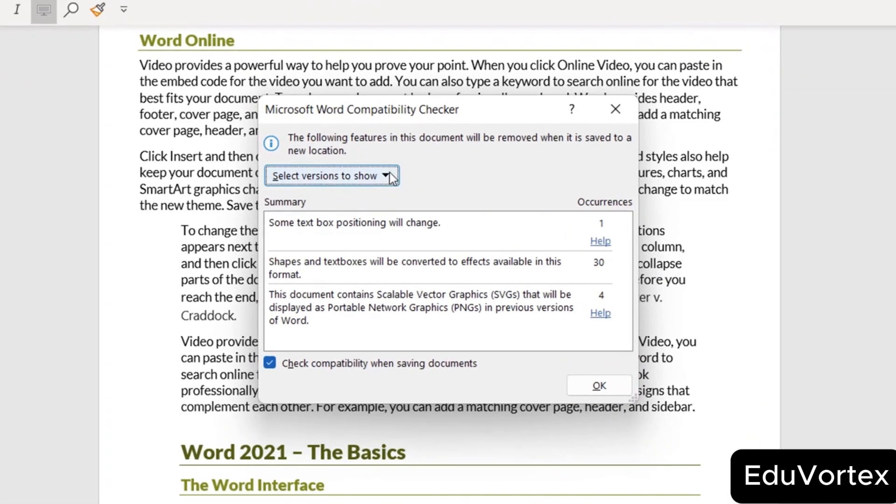
View the selectable Word versions, dismiss the Compatibility Checker, and reopen Check for Issues on Info.
{"action": "left_click", "coordinate": [374, 203]}
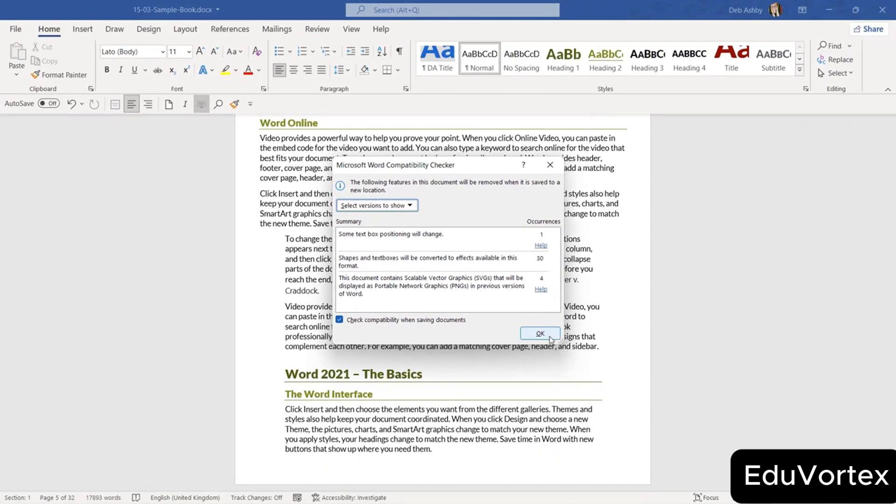
{"action": "left_click", "coordinate": [550, 337]}
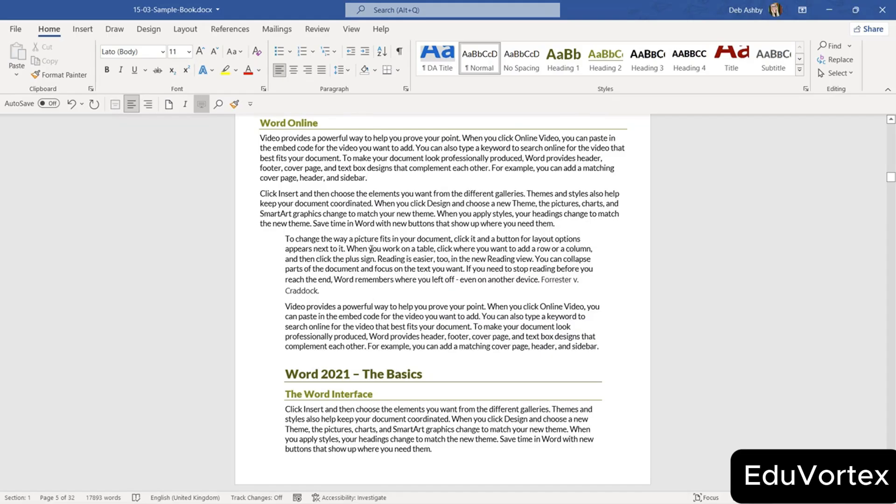
{"action": "left_click", "coordinate": [17, 29]}
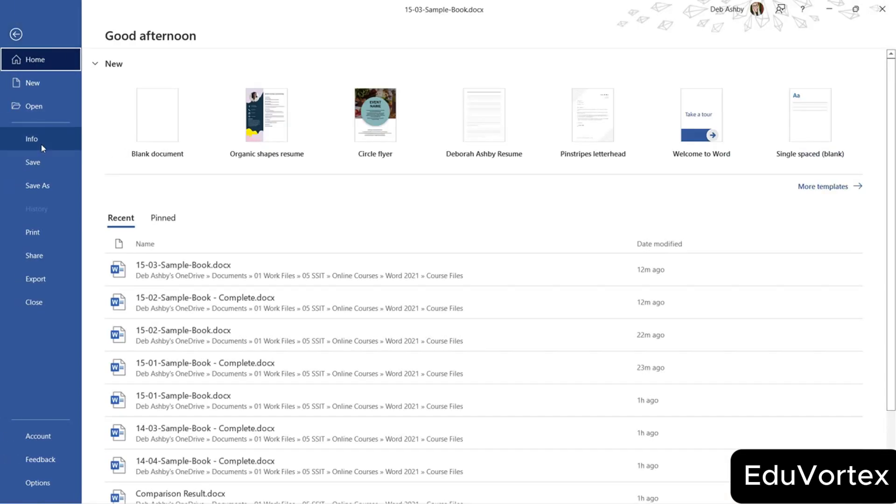
{"action": "left_click", "coordinate": [40, 142]}
{"action": "left_click", "coordinate": [147, 238]}
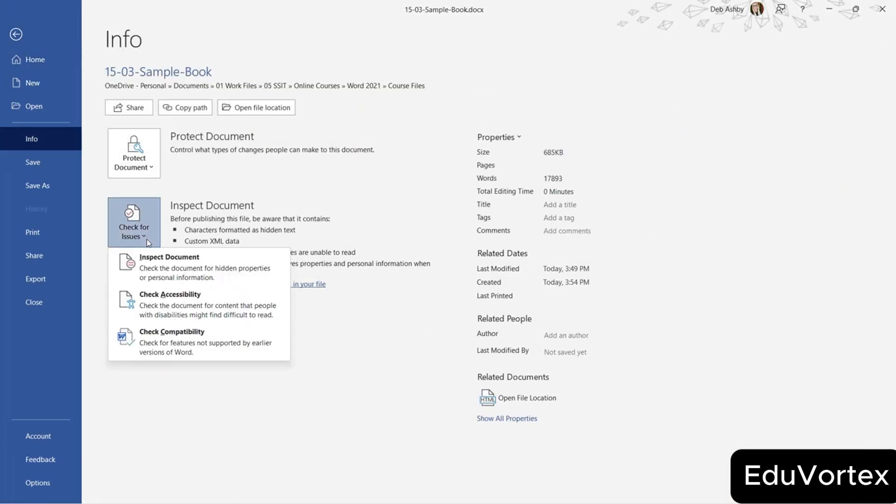
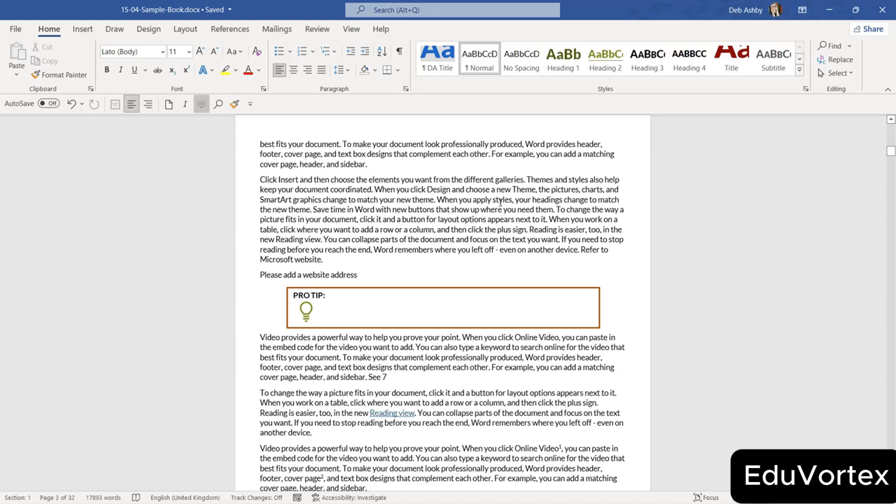
Show the Block Authors dropdown in the Review tab's Protect group.
{"action": "left_click", "coordinate": [319, 34]}
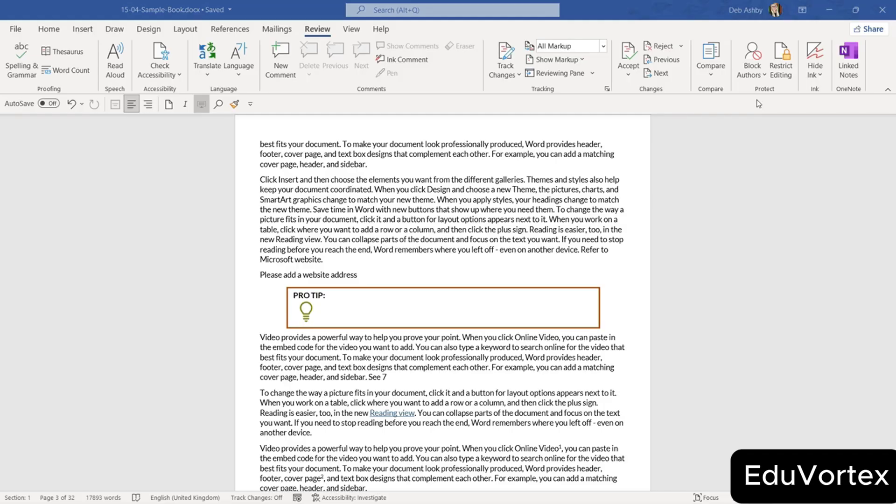
{"action": "left_click", "coordinate": [752, 70]}
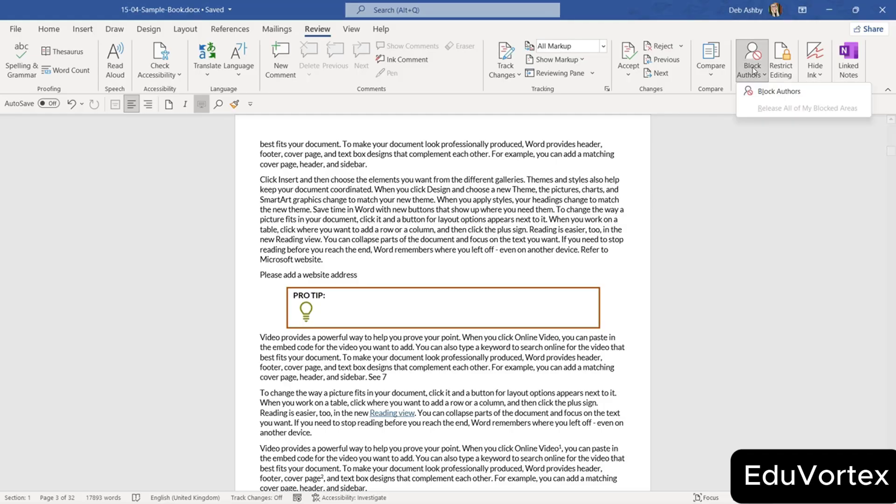
Block other authors from the whole 'Click Insert' paragraph.
{"action": "left_click", "coordinate": [769, 93]}
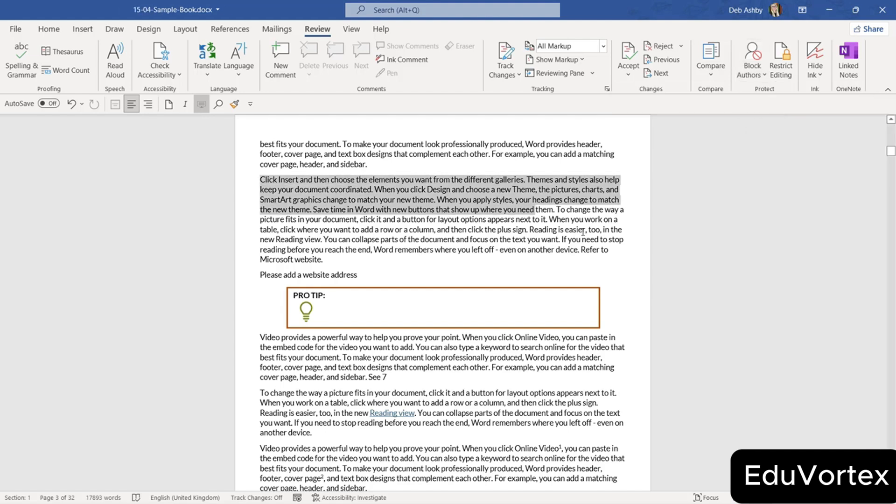
{"action": "left_click_drag", "start_coordinate": [583, 231], "coordinate": [621, 260]}
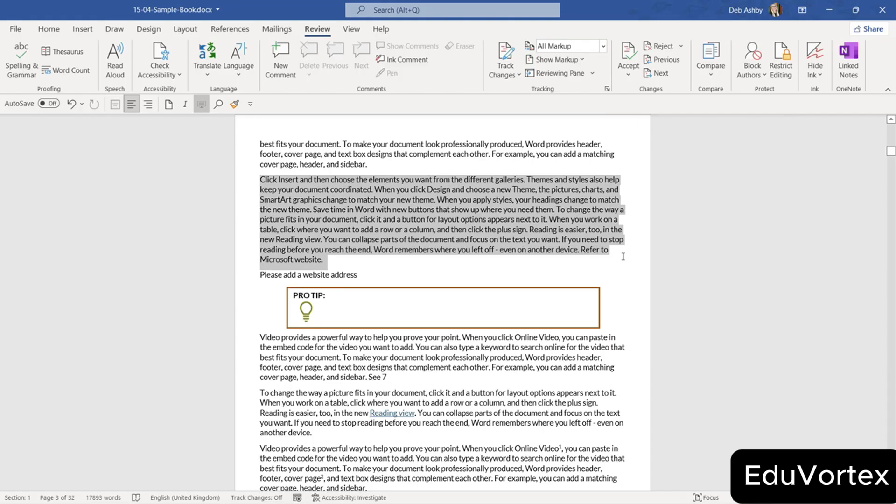
{"action": "left_click", "coordinate": [750, 79]}
{"action": "left_click", "coordinate": [769, 93]}
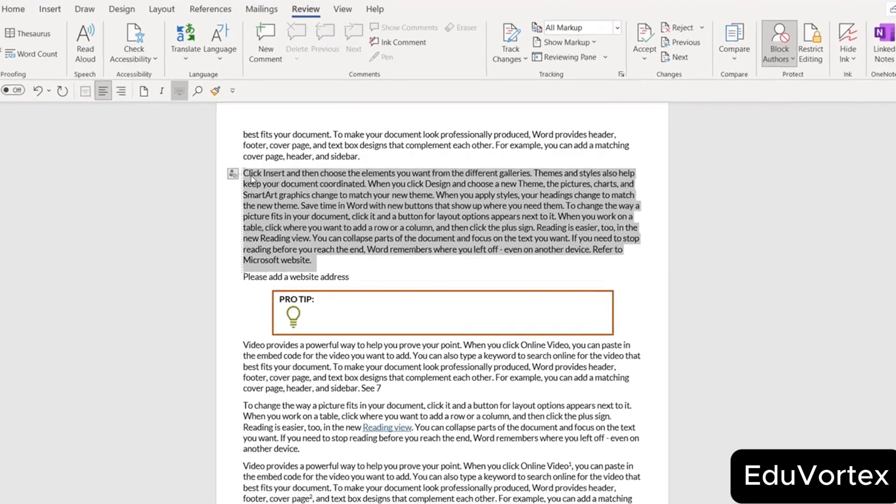
Release all of my blocked areas and save the document.
{"action": "mouse_move", "coordinate": [250, 182]}
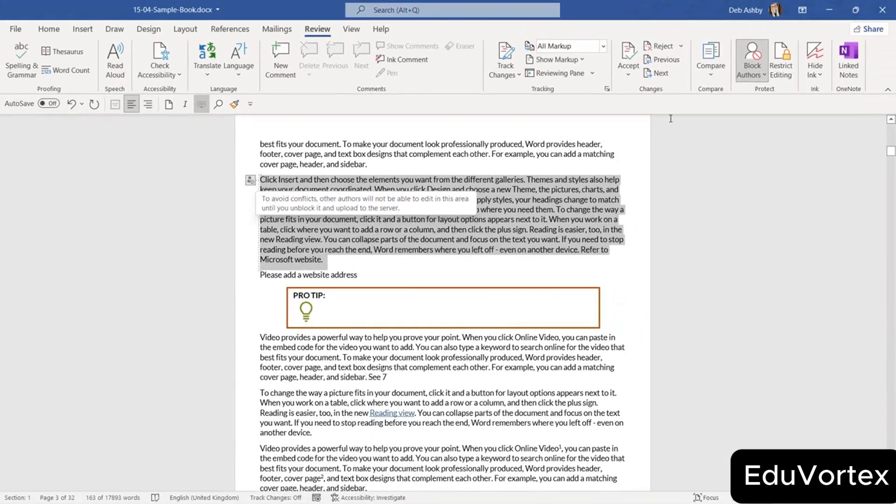
{"action": "left_click", "coordinate": [757, 76]}
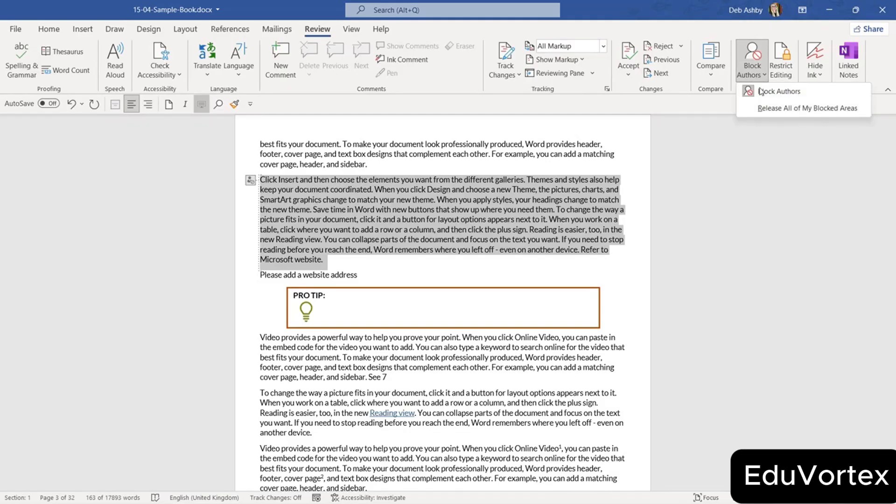
{"action": "left_click", "coordinate": [796, 109]}
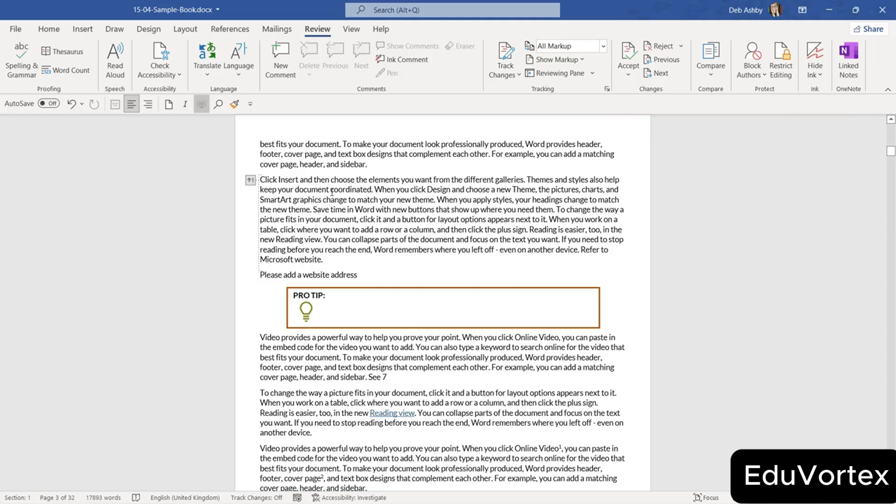
{"action": "key", "text": "ctrl+s"}
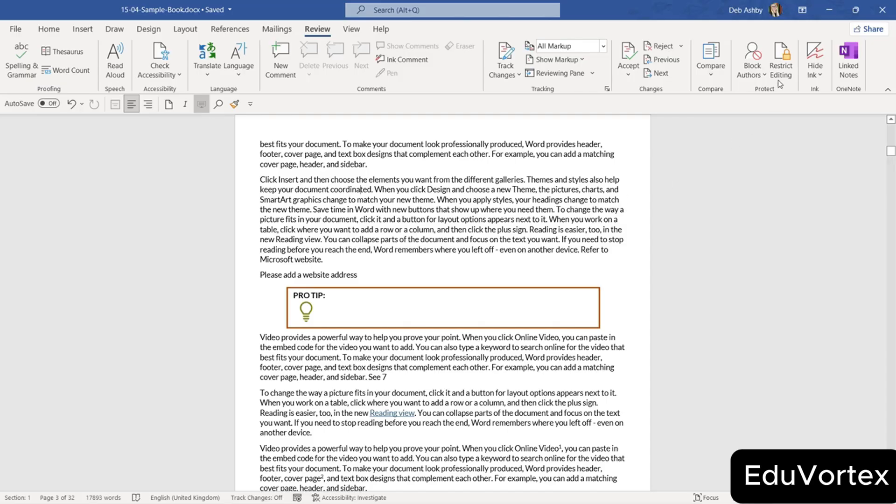
In the widened Restrict Editing pane's formatting settings, turn on Limit formatting to selected styles.
{"action": "left_click", "coordinate": [783, 65]}
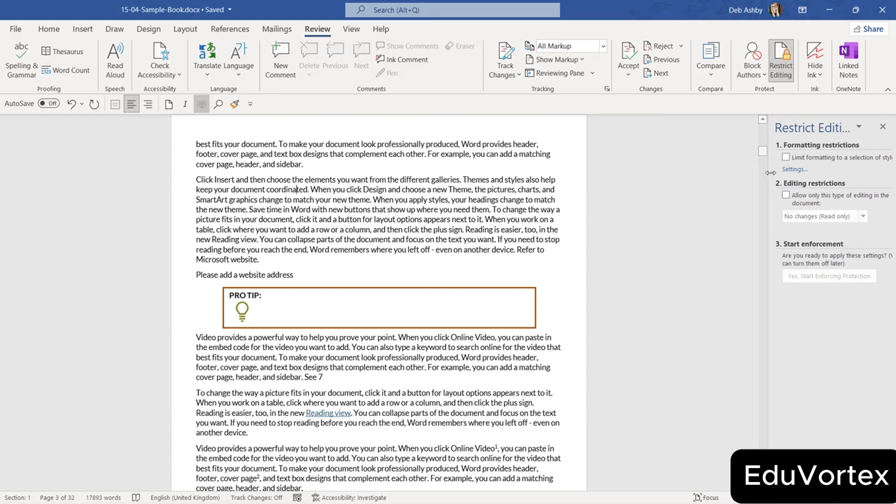
{"action": "left_click_drag", "start_coordinate": [769, 175], "coordinate": [707, 175]}
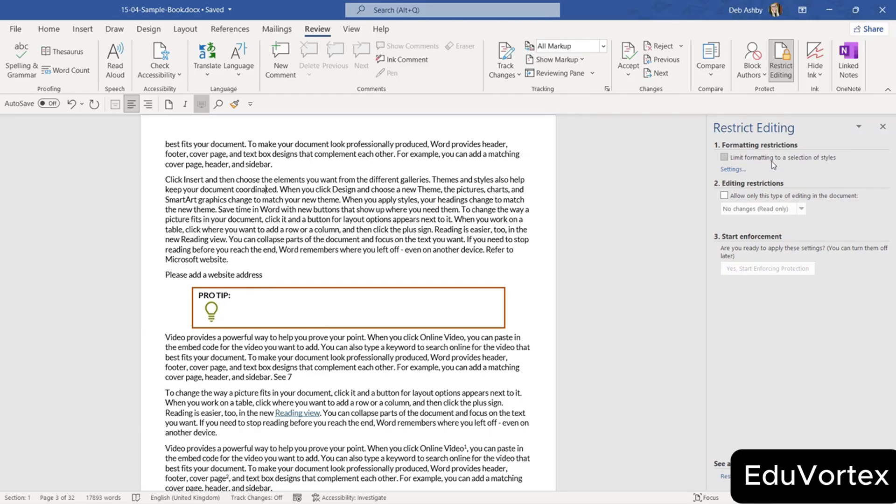
{"action": "left_click", "coordinate": [733, 171]}
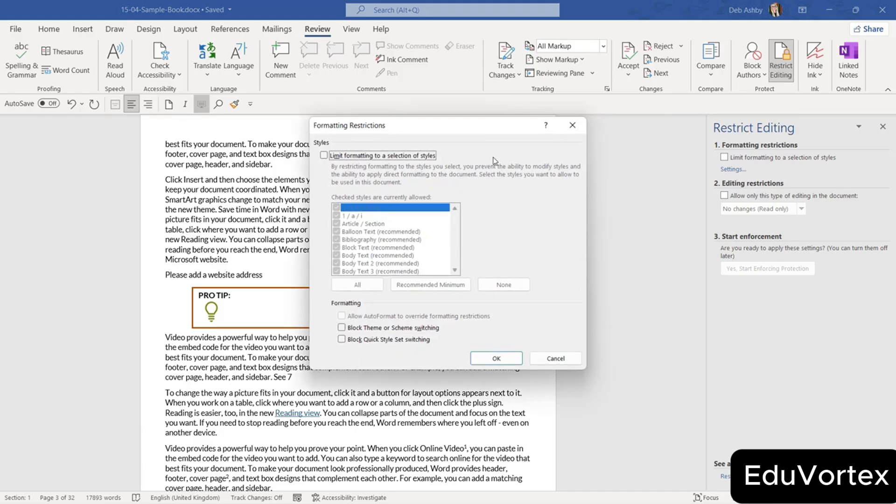
{"action": "left_click_drag", "start_coordinate": [468, 117], "coordinate": [570, 61]}
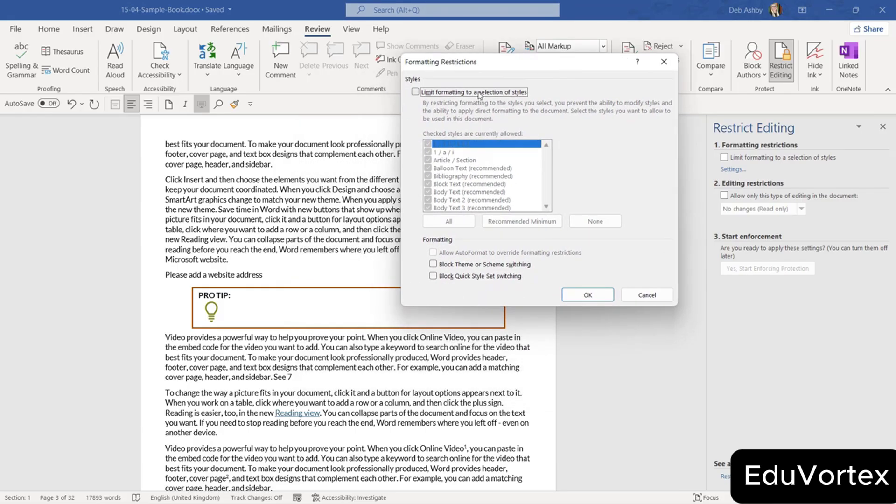
{"action": "left_click", "coordinate": [416, 92]}
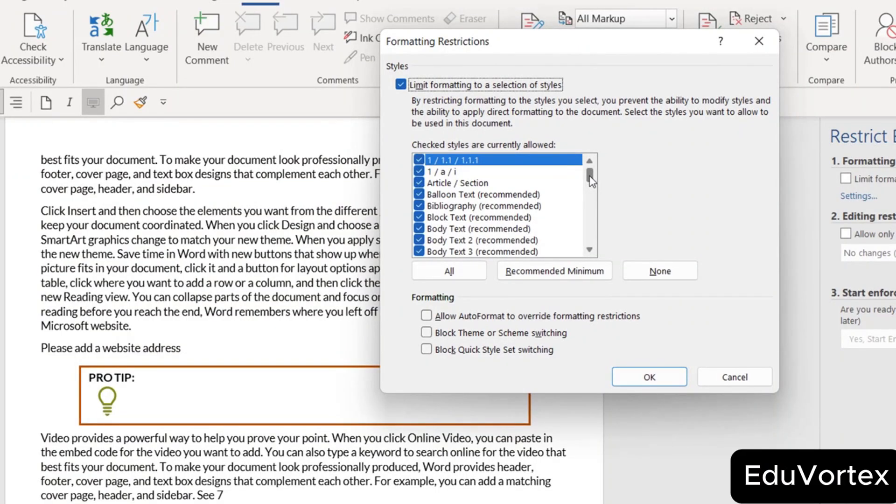
Browse the allowed styles, try None then All, and close Formatting Restrictions.
{"action": "left_click_drag", "start_coordinate": [591, 180], "coordinate": [591, 201]}
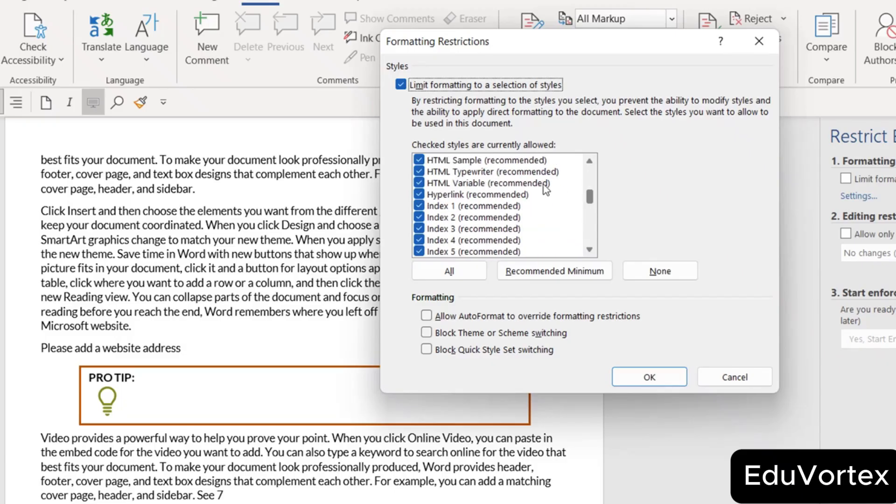
{"action": "left_click", "coordinate": [591, 163]}
{"action": "left_click", "coordinate": [590, 161]}
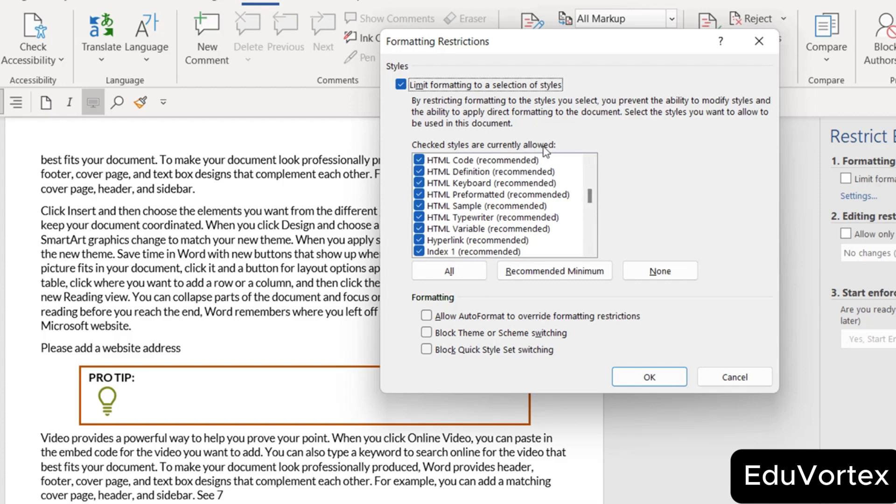
{"action": "left_click_drag", "start_coordinate": [593, 198], "coordinate": [592, 174]}
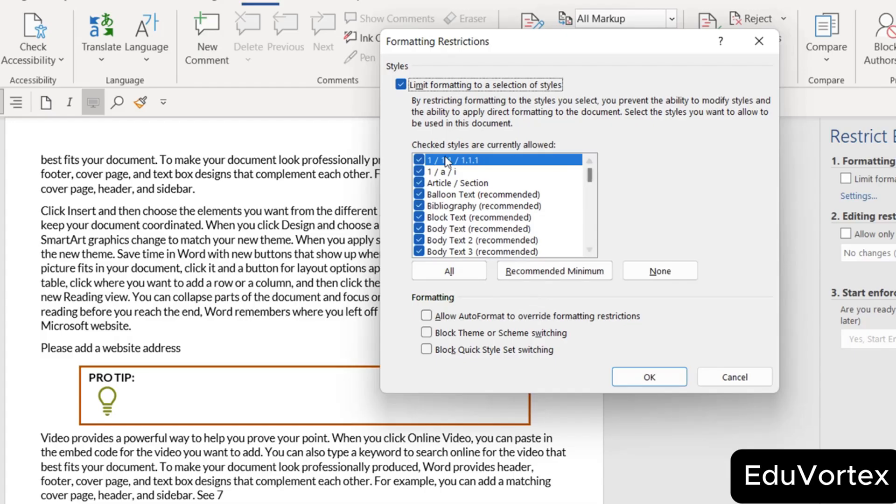
{"action": "left_click", "coordinate": [668, 271]}
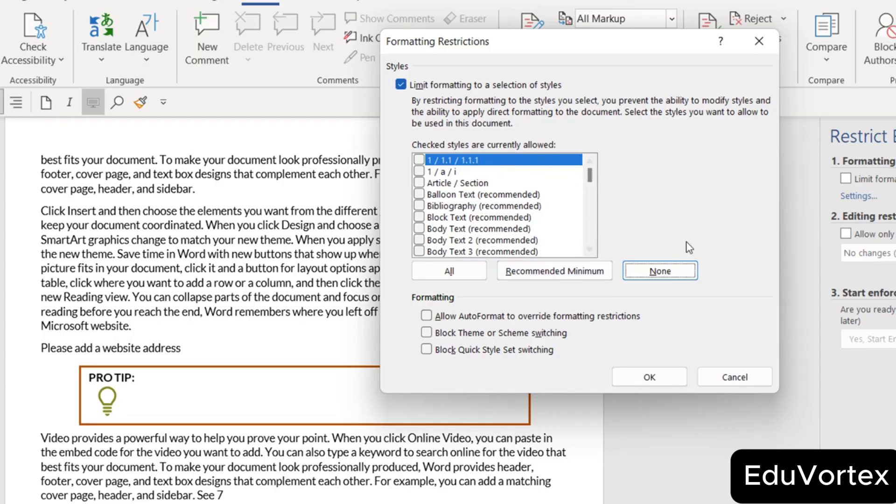
{"action": "left_click", "coordinate": [462, 274]}
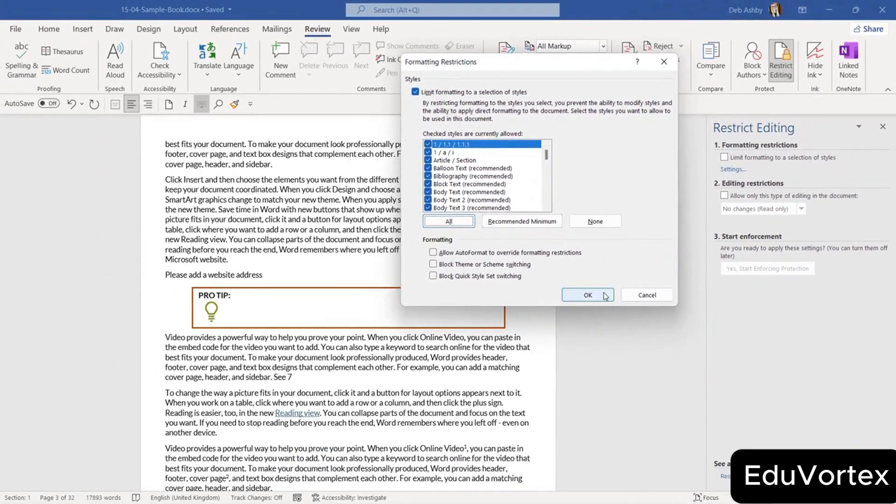
{"action": "left_click", "coordinate": [640, 365]}
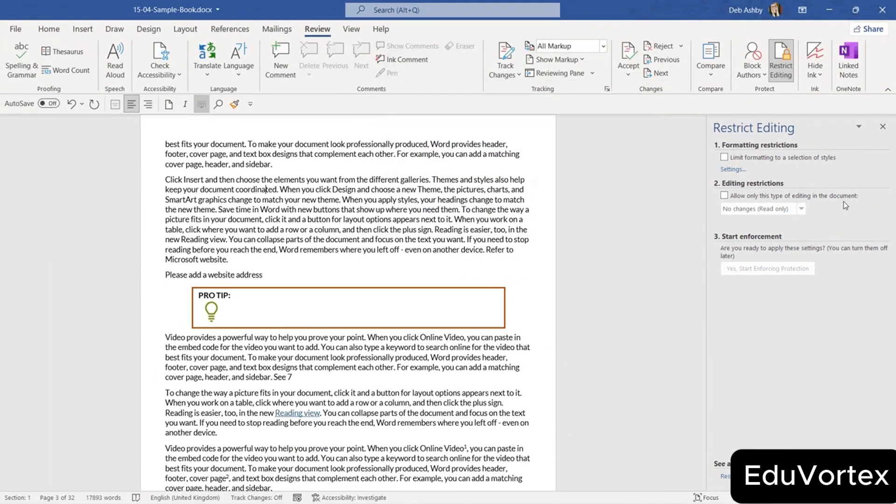
Restrict editing to No changes (Read only), cancelling More users without adding exceptions.
{"action": "left_click", "coordinate": [724, 196]}
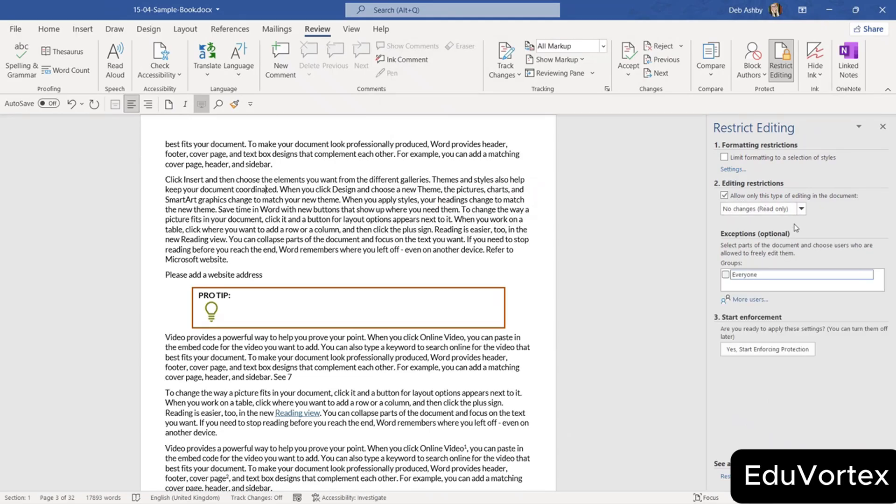
{"action": "left_click", "coordinate": [801, 209]}
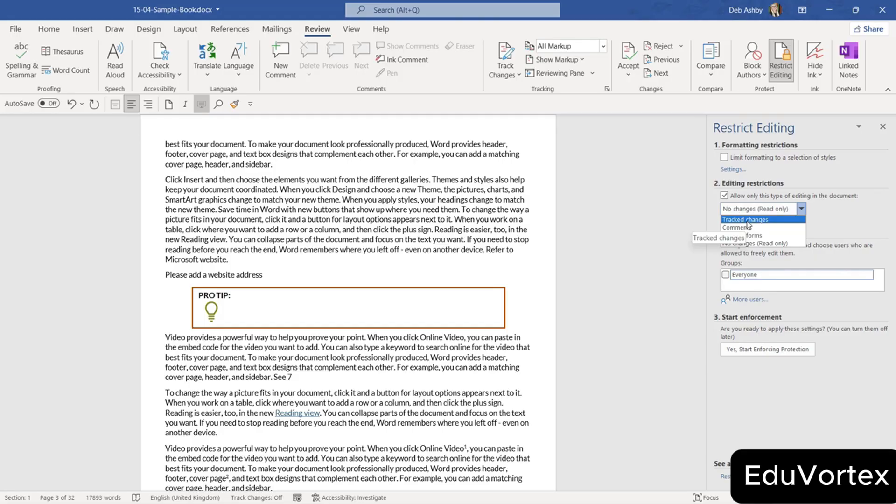
{"action": "left_click", "coordinate": [725, 197]}
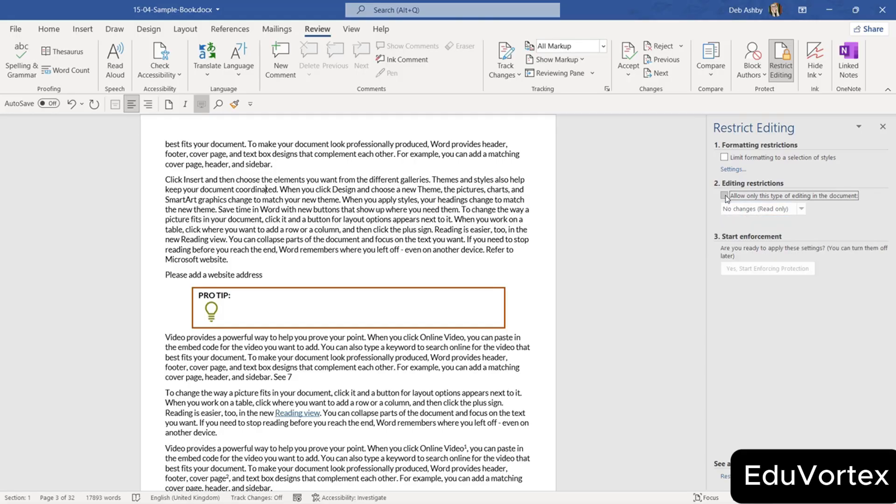
{"action": "left_click", "coordinate": [742, 196]}
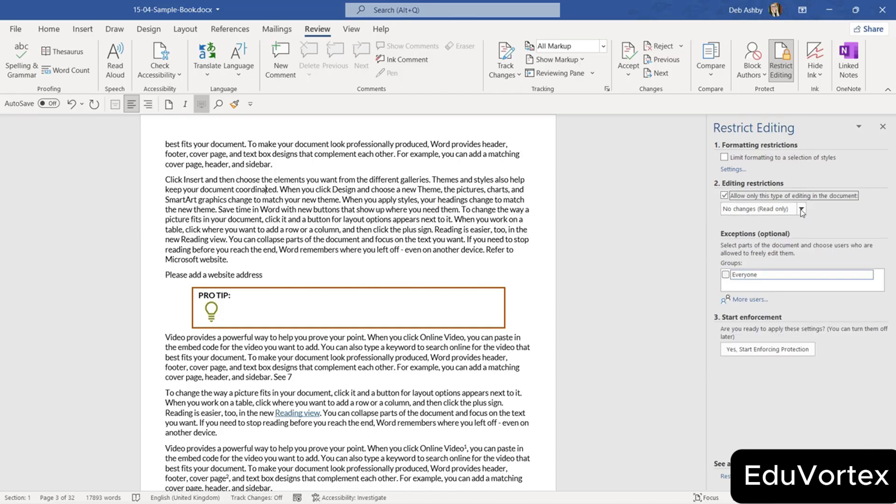
{"action": "left_click", "coordinate": [800, 208]}
{"action": "left_click", "coordinate": [745, 247]}
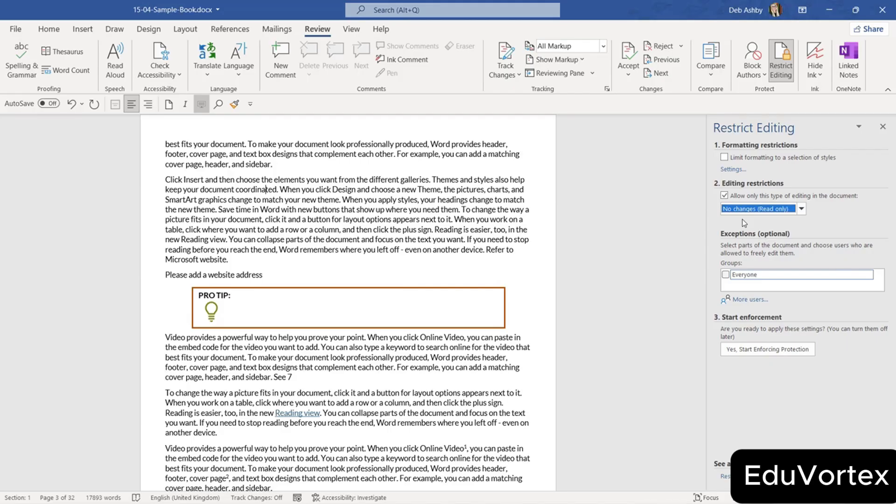
{"action": "left_click", "coordinate": [748, 301]}
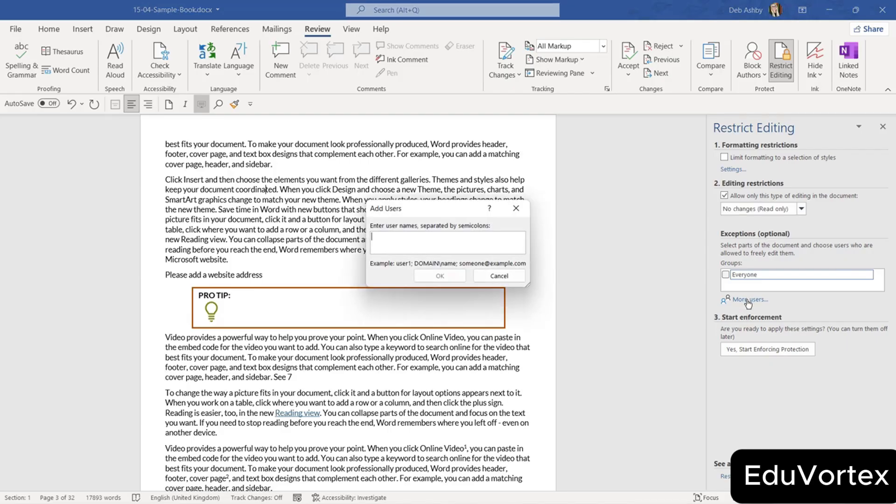
{"action": "left_click_drag", "start_coordinate": [469, 213], "coordinate": [474, 152]}
{"action": "left_click", "coordinate": [505, 214]}
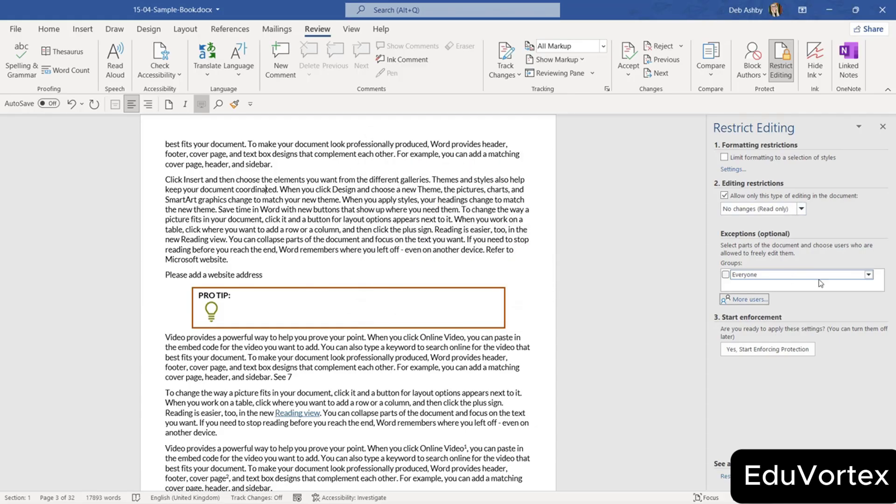
Enforce the read-only protection with a confirmed password, then close the Restrict Editing pane.
{"action": "left_click", "coordinate": [773, 350]}
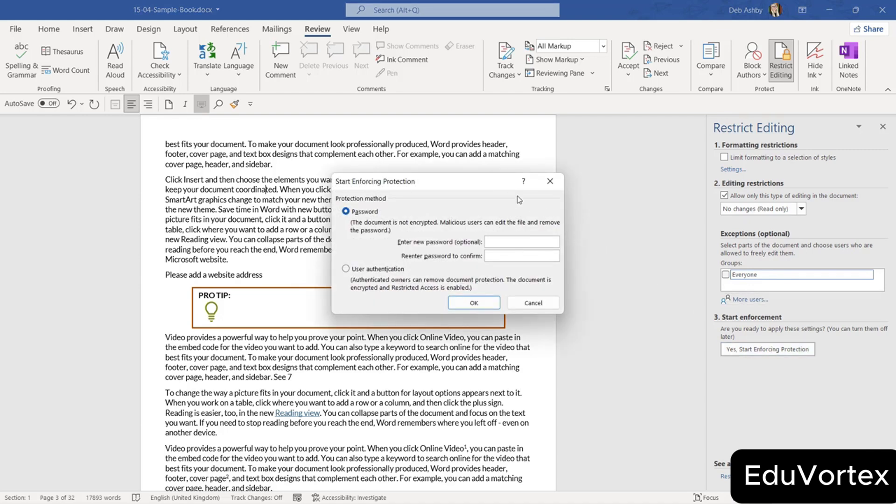
{"action": "left_click_drag", "start_coordinate": [478, 181], "coordinate": [487, 278]}
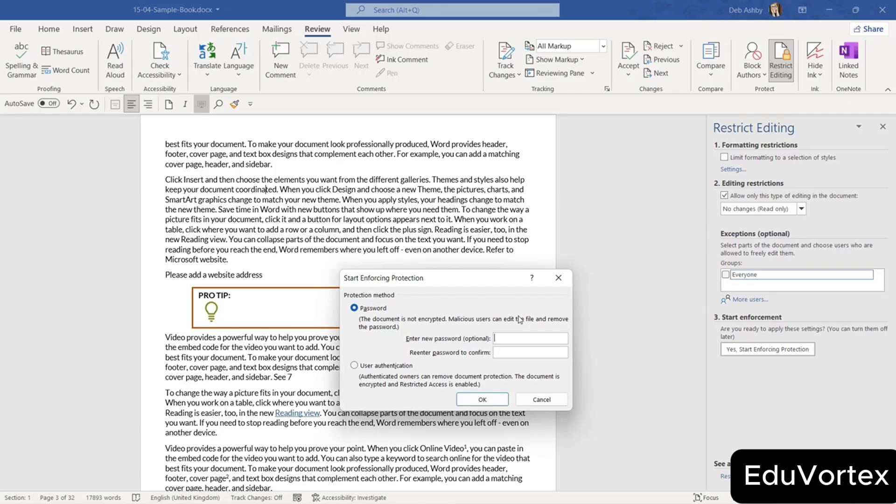
{"action": "type", "text": "password"}
{"action": "left_click", "coordinate": [515, 351]}
{"action": "type", "text": "password"}
{"action": "left_click", "coordinate": [483, 400]}
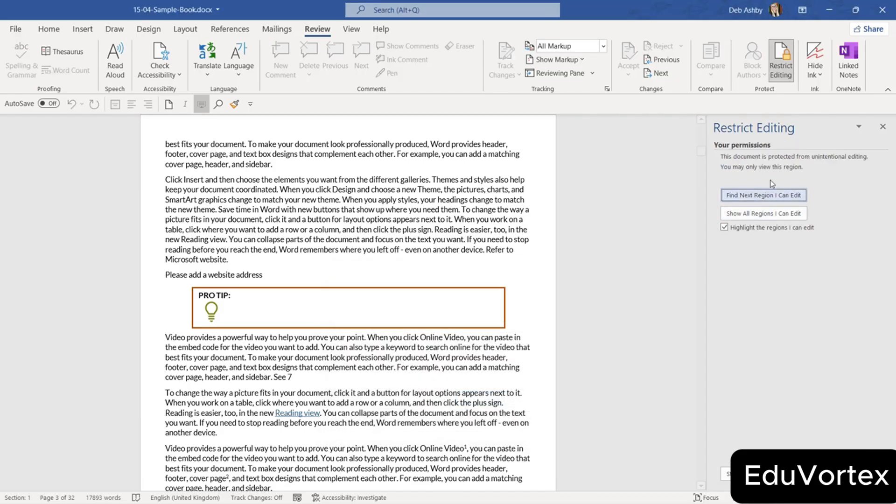
{"action": "left_click", "coordinate": [882, 127]}
Save and close the book, then reopen 15-04-Sample-Book.docx from Recent.
{"action": "left_click", "coordinate": [18, 31]}
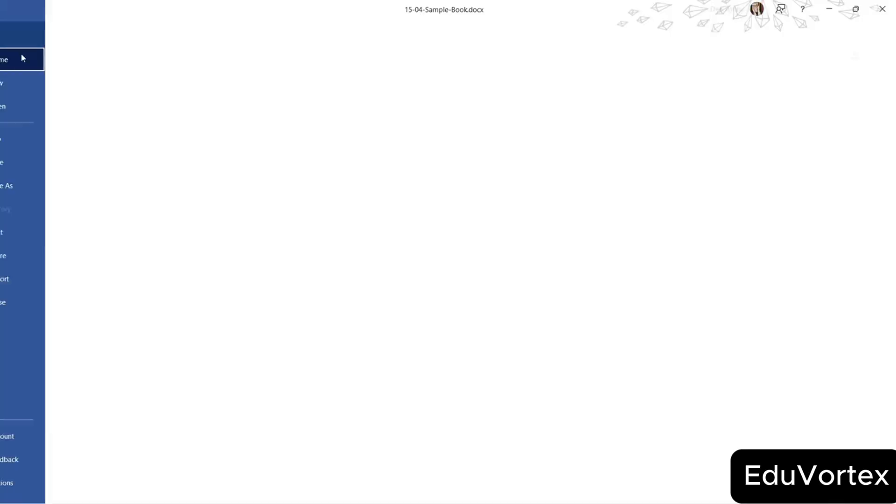
{"action": "left_click", "coordinate": [23, 302]}
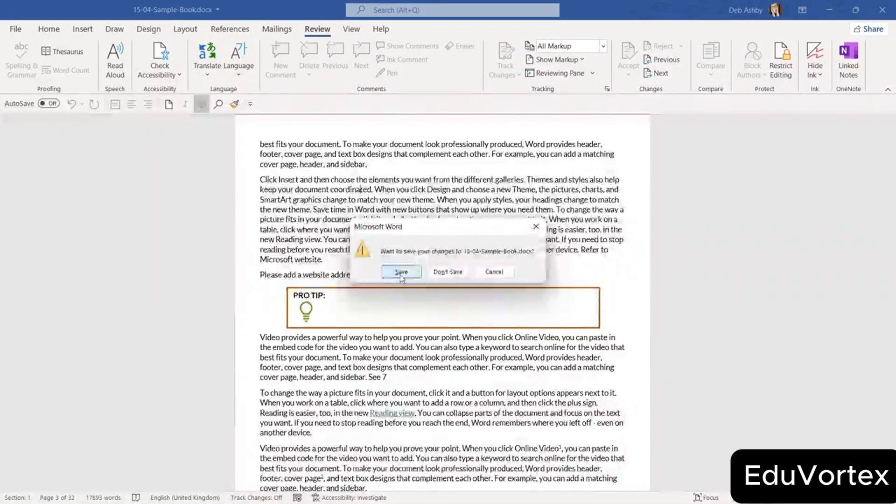
{"action": "left_click", "coordinate": [402, 272]}
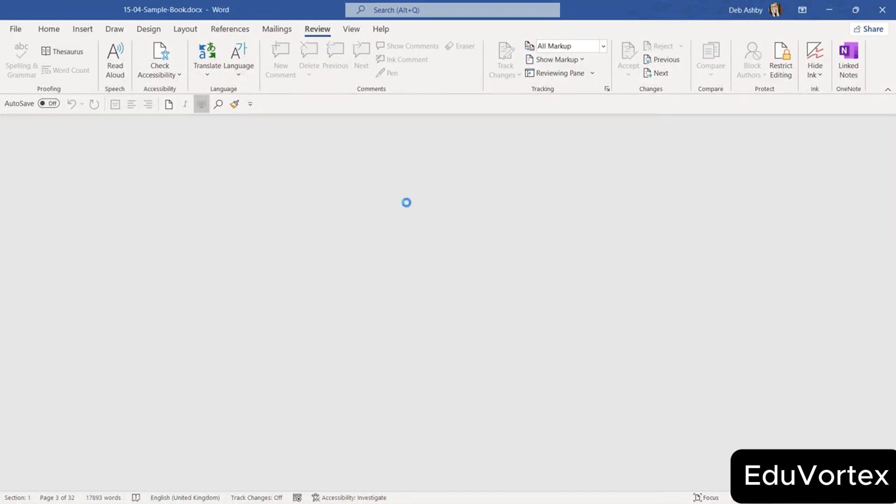
{"action": "left_click", "coordinate": [15, 29]}
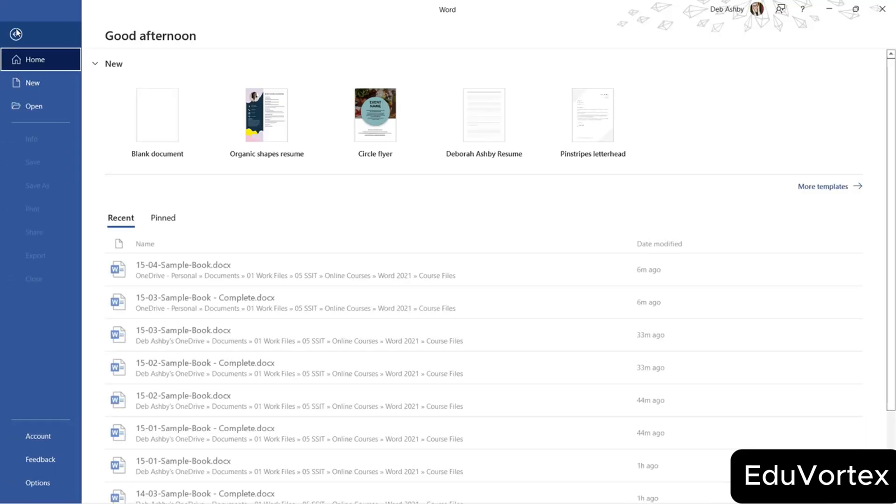
{"action": "left_click", "coordinate": [159, 271]}
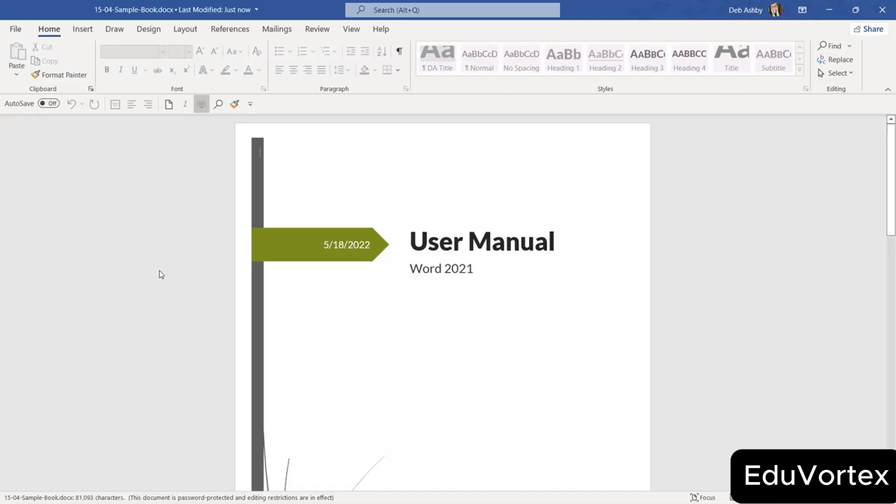
Try pressing Enter at several spots in the body text to confirm it is locked.
{"action": "scroll", "coordinate": [554, 164], "scroll_direction": "down", "scroll_amount": 4}
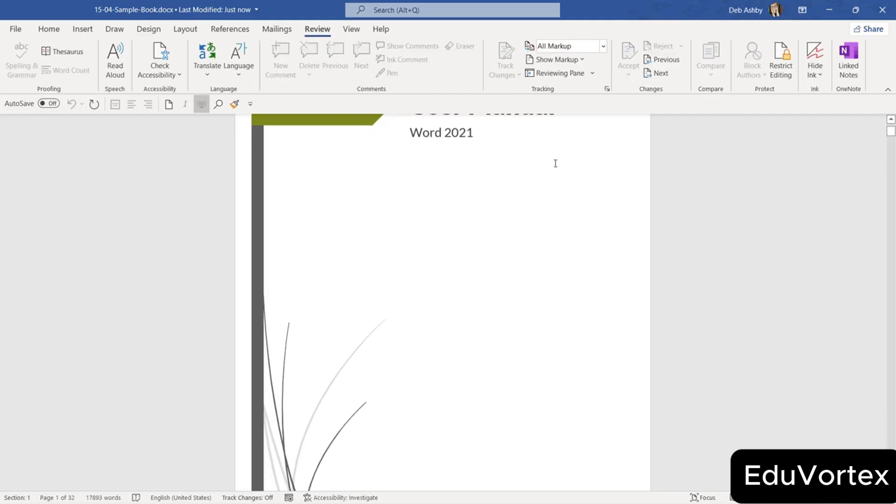
{"action": "scroll", "coordinate": [555, 163], "scroll_direction": "down", "scroll_amount": 7}
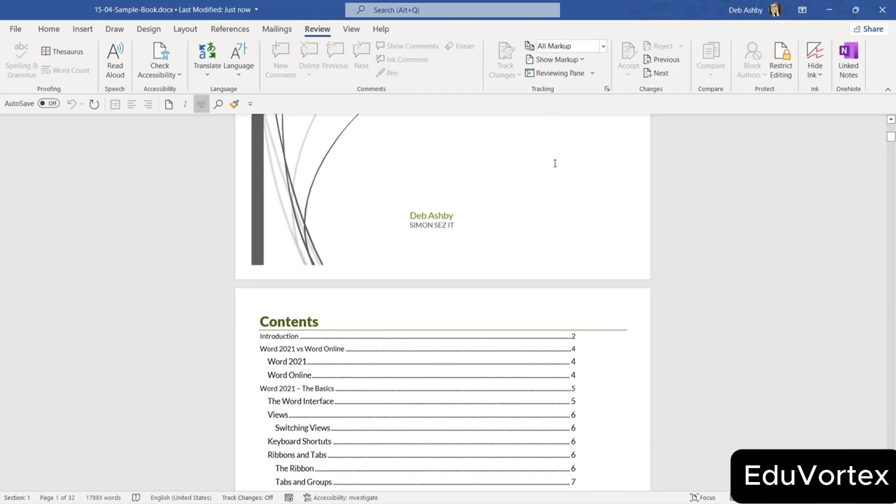
{"action": "scroll", "coordinate": [555, 163], "scroll_direction": "down", "scroll_amount": 12}
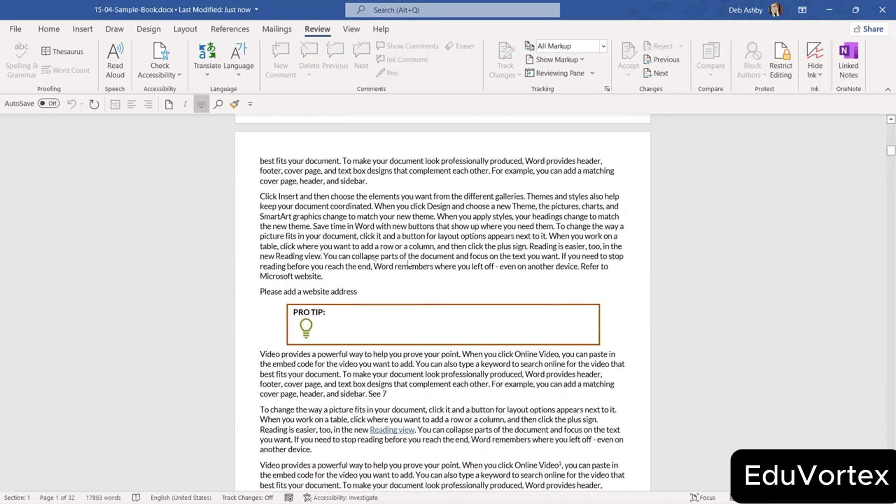
{"action": "scroll", "coordinate": [437, 174], "scroll_direction": "up", "scroll_amount": 7}
{"action": "left_click", "coordinate": [490, 163]}
{"action": "scroll", "coordinate": [438, 168], "scroll_direction": "down", "scroll_amount": 10}
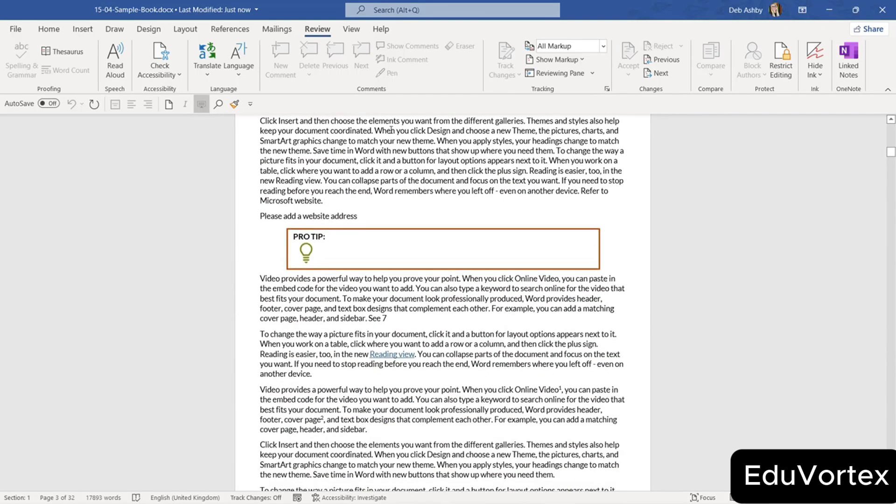
{"action": "scroll", "coordinate": [386, 154], "scroll_direction": "up", "scroll_amount": 2}
{"action": "left_click", "coordinate": [511, 155]}
{"action": "key", "text": "Return"}
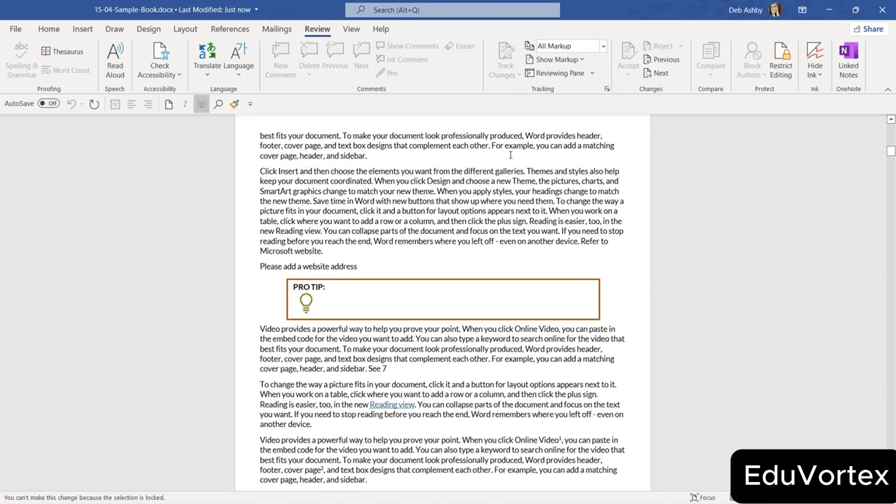
{"action": "left_click", "coordinate": [386, 154]}
{"action": "key", "text": "Return"}
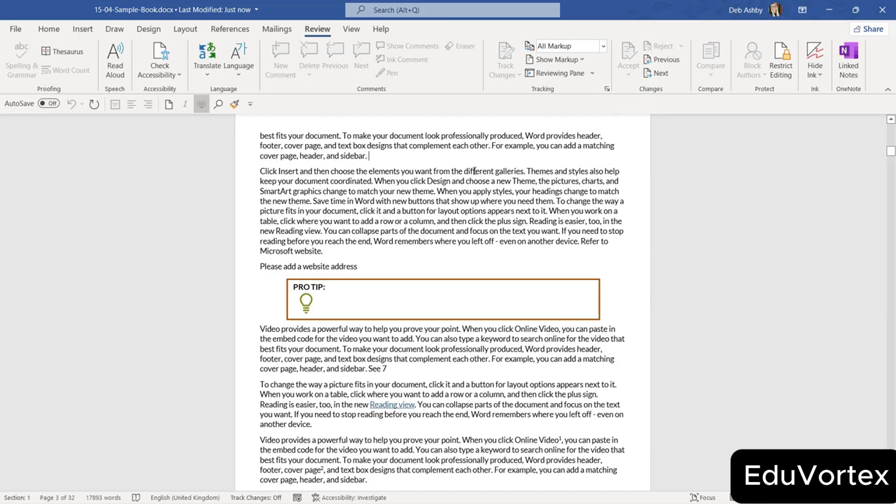
{"action": "scroll", "coordinate": [336, 224], "scroll_direction": "down", "scroll_amount": 1}
{"action": "left_click", "coordinate": [336, 230]}
{"action": "key", "text": "Return"}
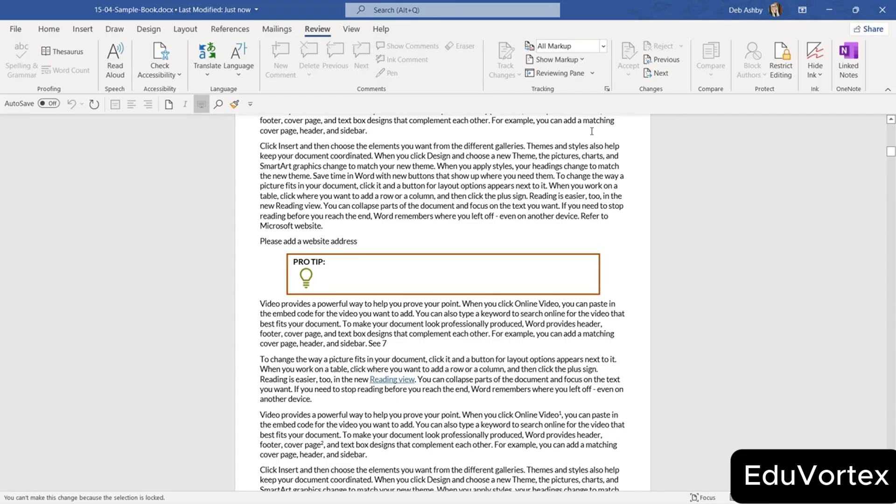
Stop protection in the Restrict Editing pane by entering the document password.
{"action": "left_click", "coordinate": [780, 63]}
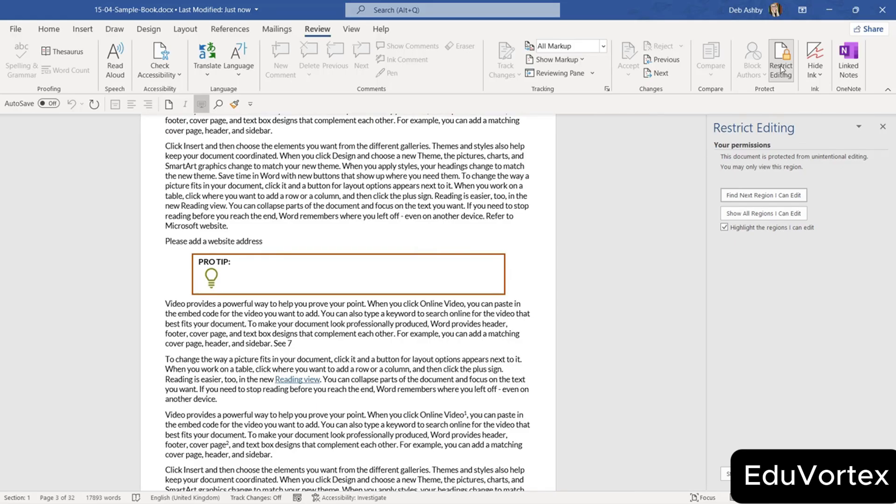
{"action": "left_click", "coordinate": [726, 473]}
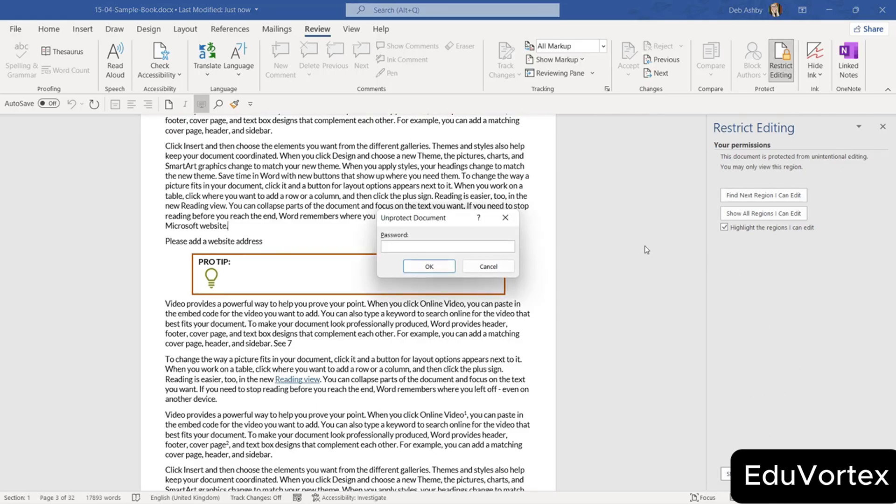
{"action": "left_click_drag", "start_coordinate": [460, 220], "coordinate": [473, 150]}
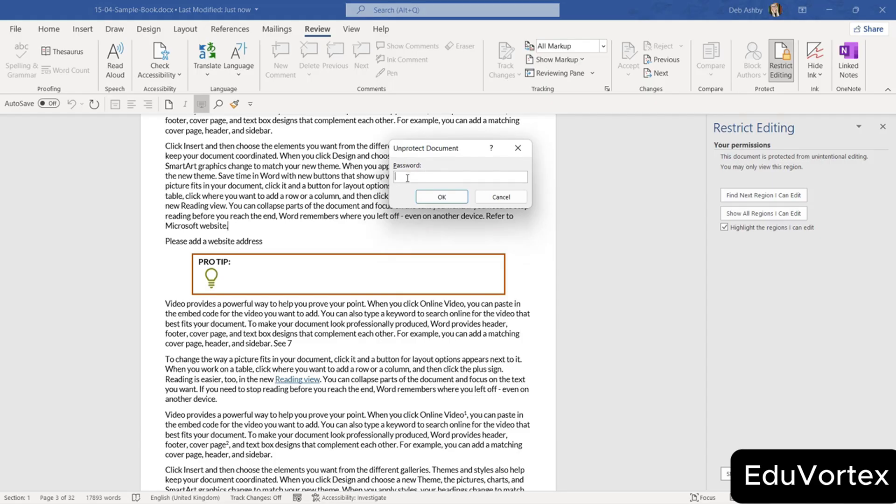
{"action": "type", "text": "••••••••"}
{"action": "key", "text": "Return"}
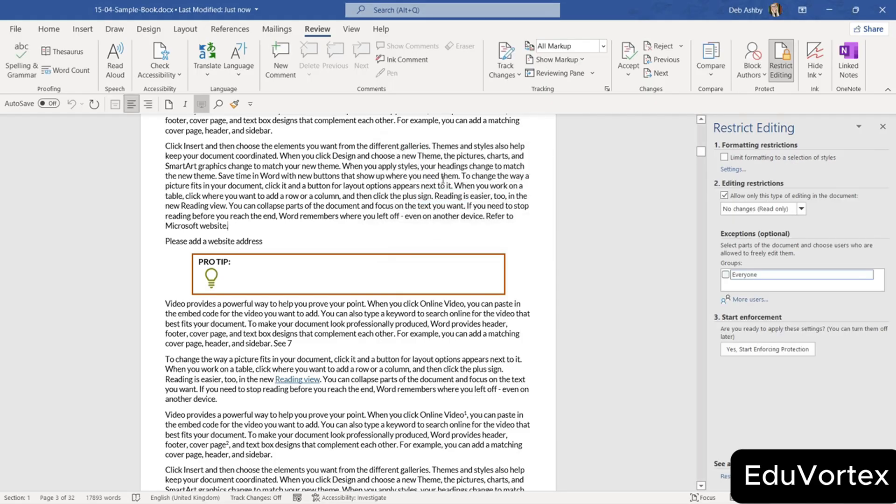
Test editing by typing 'sfdf', delete it, and close the Restrict Editing pane.
{"action": "left_click", "coordinate": [292, 135]}
{"action": "type", "text": "sfdf"}
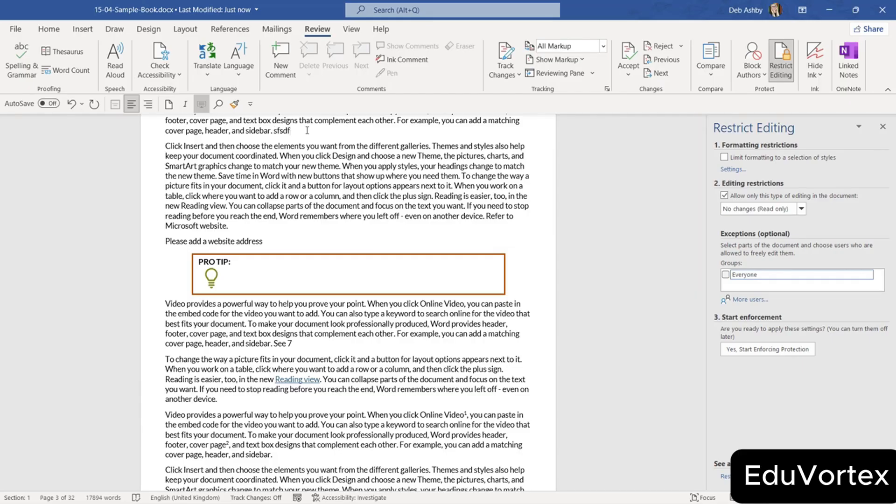
{"action": "key", "text": "BackSpace"}
{"action": "key", "text": "BackSpace"}
{"action": "key", "text": "BackSpace"}
{"action": "key", "text": "BackSpace"}
{"action": "left_click", "coordinate": [882, 126]}
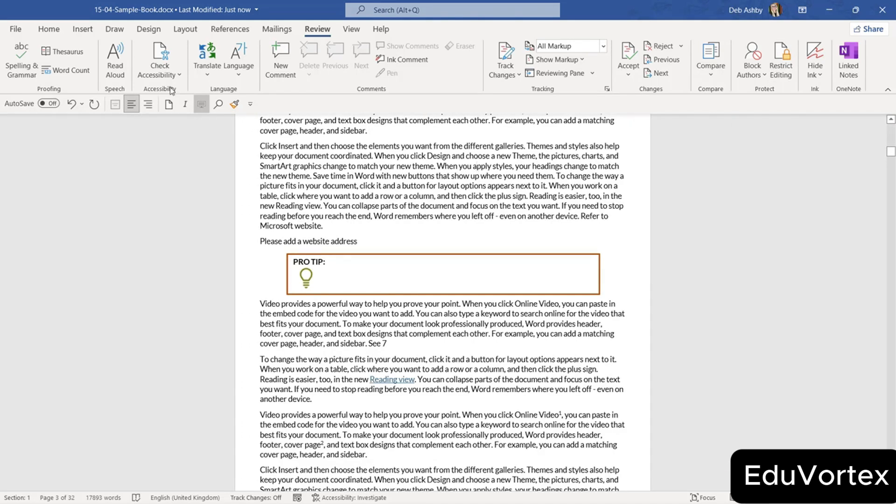
Turn on Always Open Read-Only under Protect Document, then close the book, saving changes.
{"action": "left_click", "coordinate": [17, 31]}
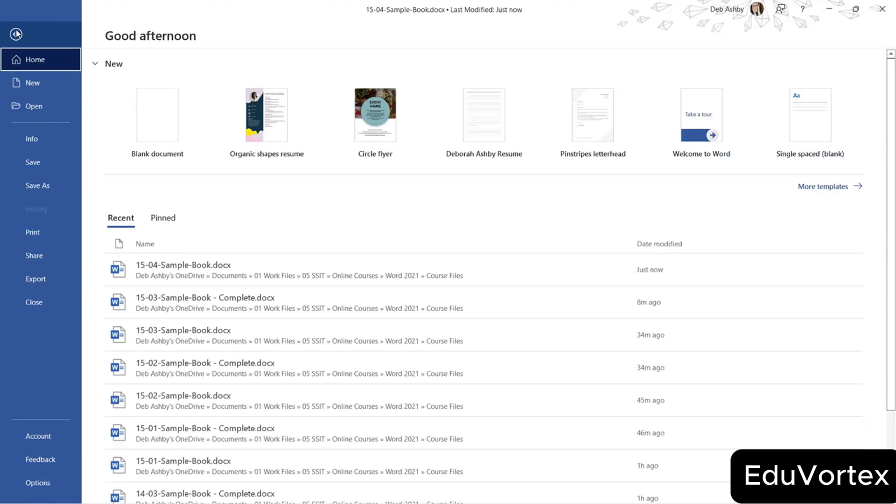
{"action": "left_click", "coordinate": [33, 141]}
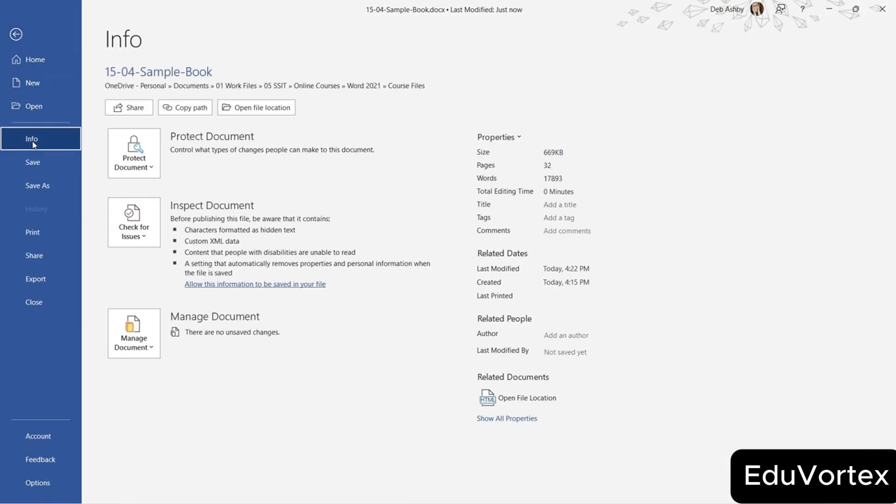
{"action": "left_click", "coordinate": [152, 169]}
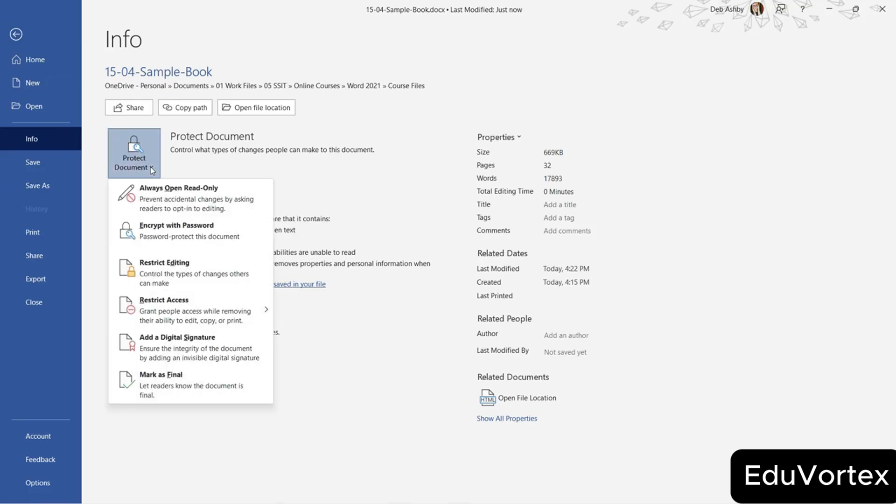
{"action": "left_click", "coordinate": [200, 209]}
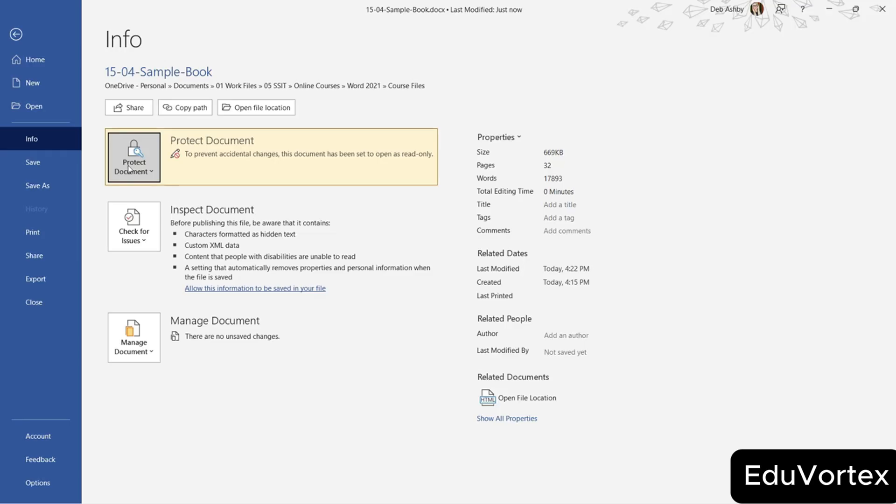
{"action": "left_click", "coordinate": [41, 306]}
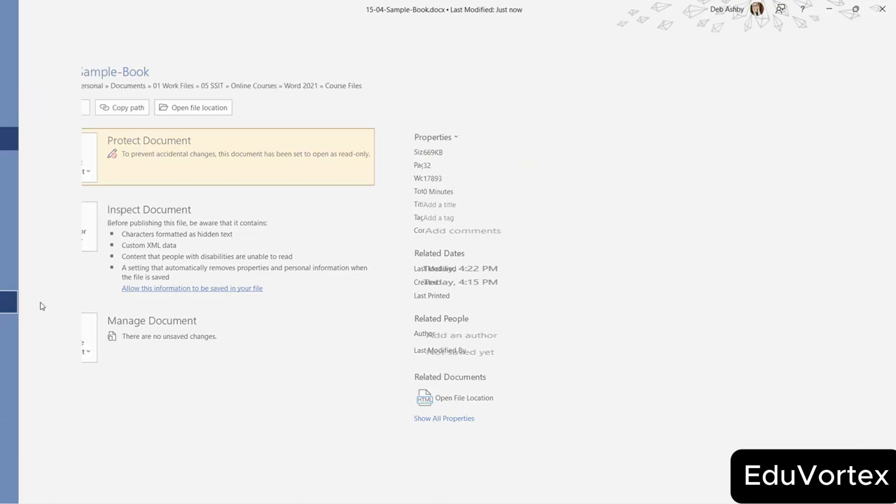
{"action": "left_click", "coordinate": [402, 273]}
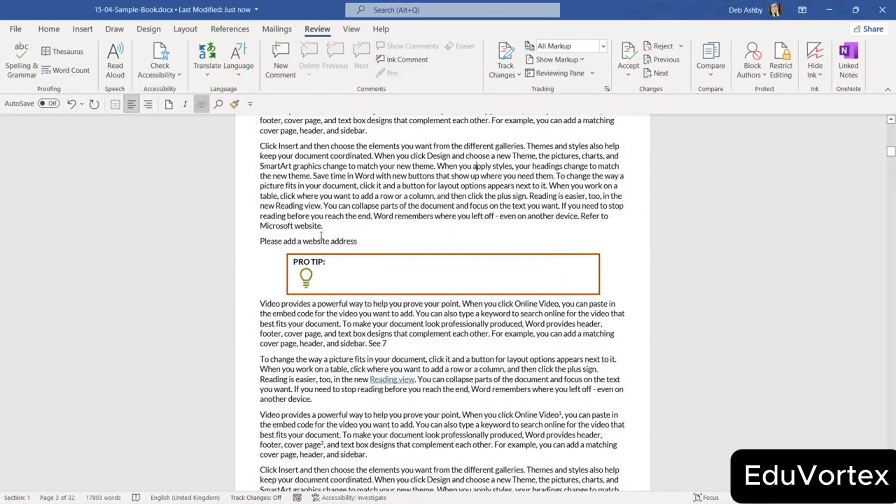
Reopen 15-04-Sample-Book.docx from Recent and accept opening it read-only.
{"action": "left_click", "coordinate": [16, 28]}
{"action": "left_click", "coordinate": [183, 265]}
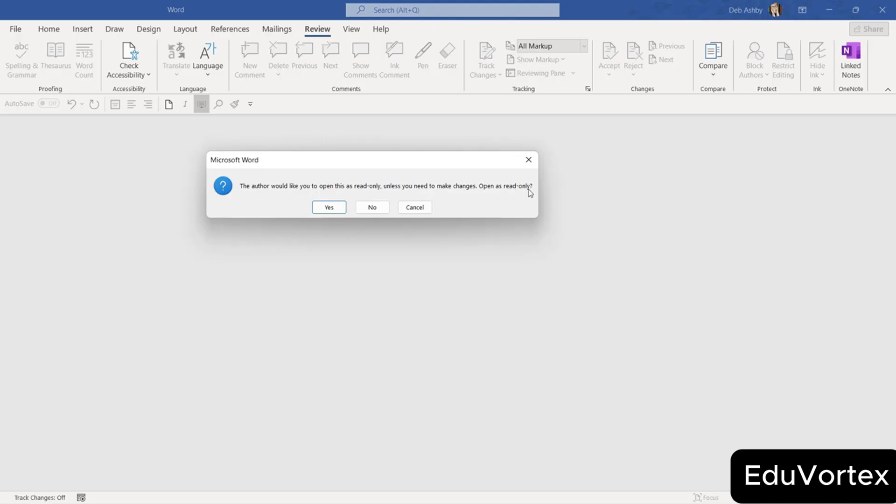
{"action": "left_click", "coordinate": [341, 206]}
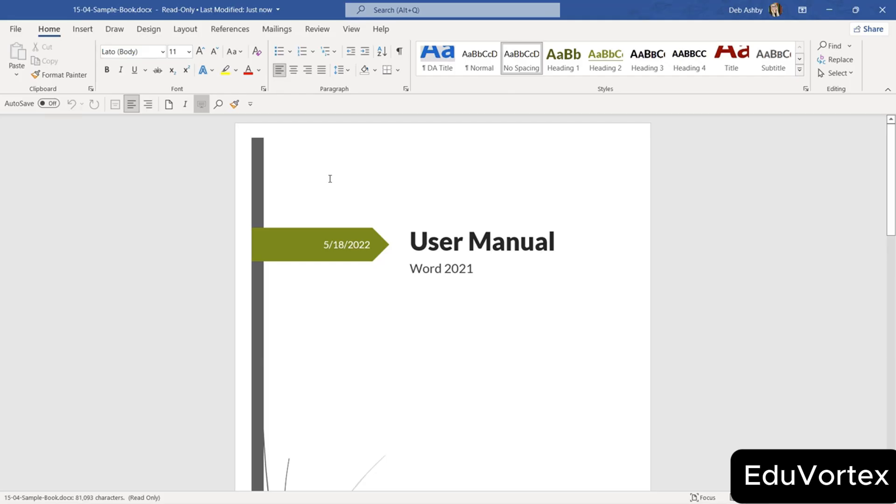
{"action": "scroll", "coordinate": [335, 325], "scroll_direction": "down", "scroll_amount": 5}
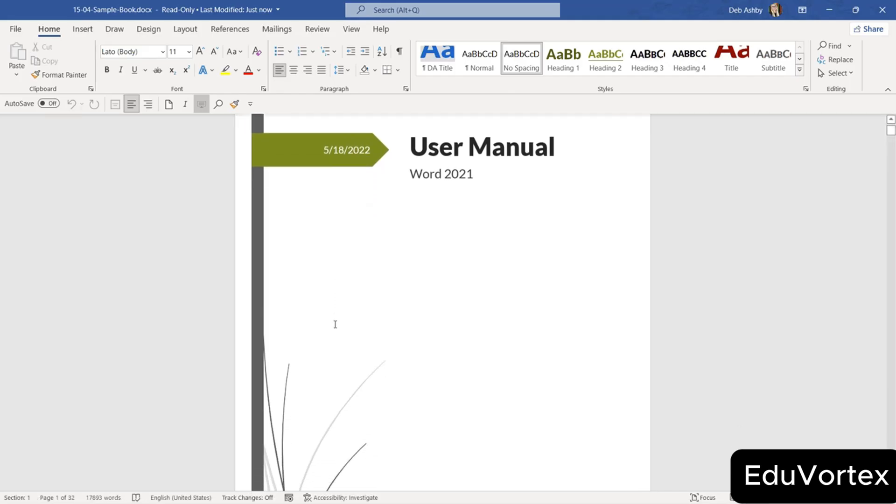
{"action": "scroll", "coordinate": [327, 317], "scroll_direction": "up", "scroll_amount": 5}
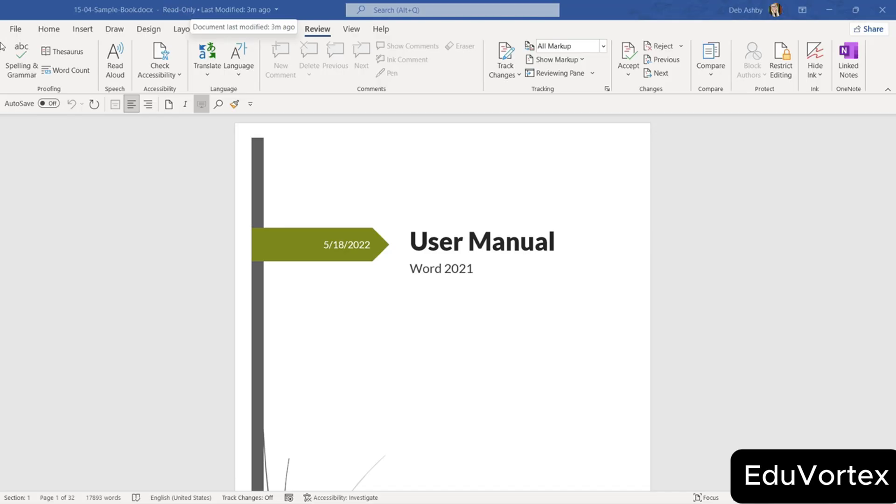
Go to Save As and browse for a folder for the new copy.
{"action": "left_click", "coordinate": [17, 30]}
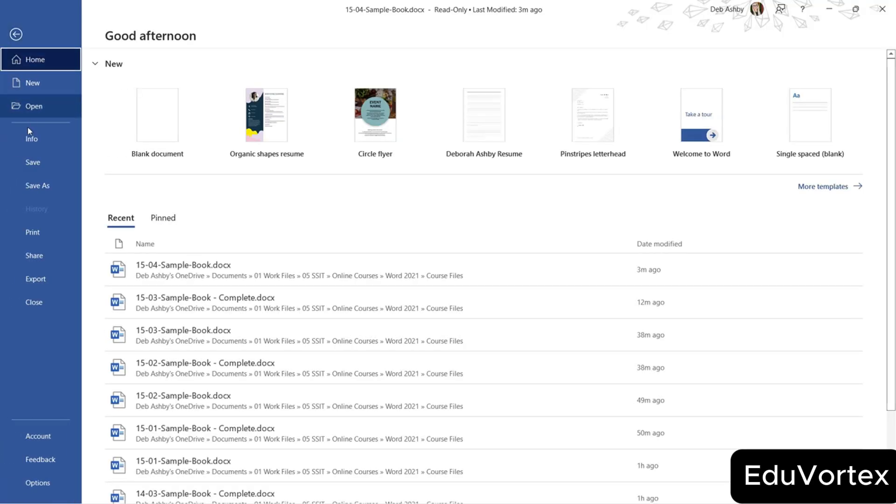
{"action": "left_click", "coordinate": [31, 144]}
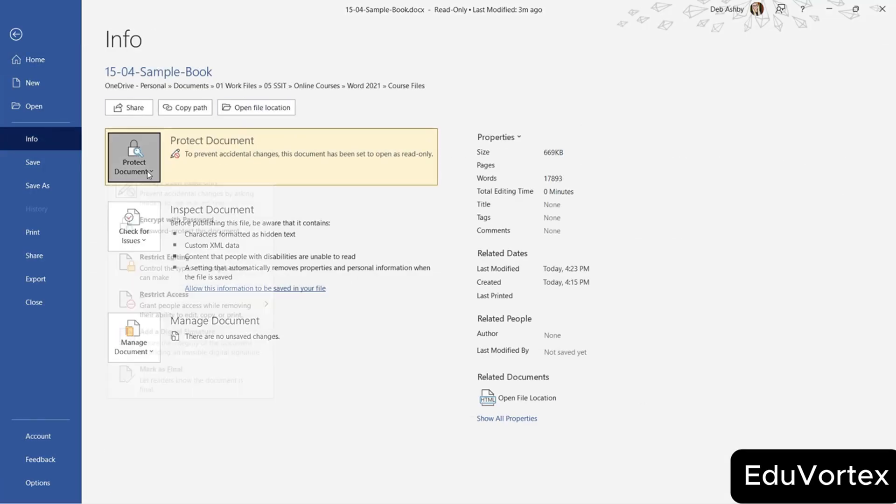
{"action": "left_click", "coordinate": [136, 161]}
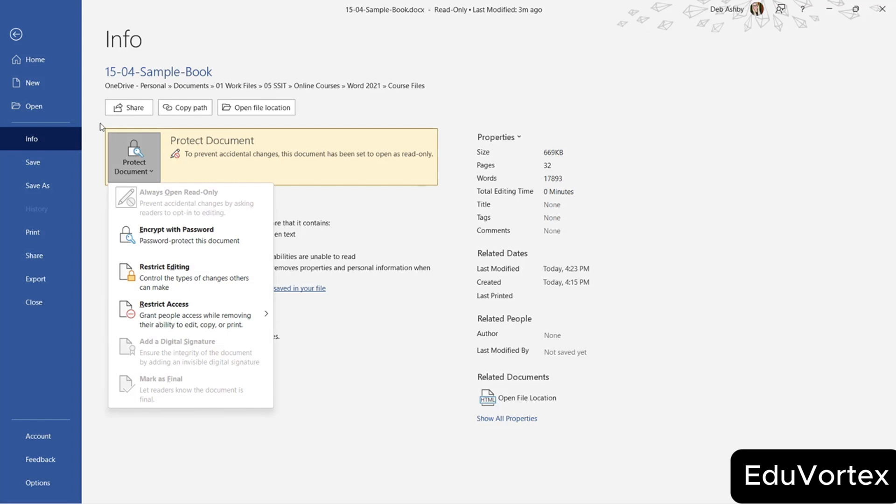
{"action": "left_click", "coordinate": [40, 186]}
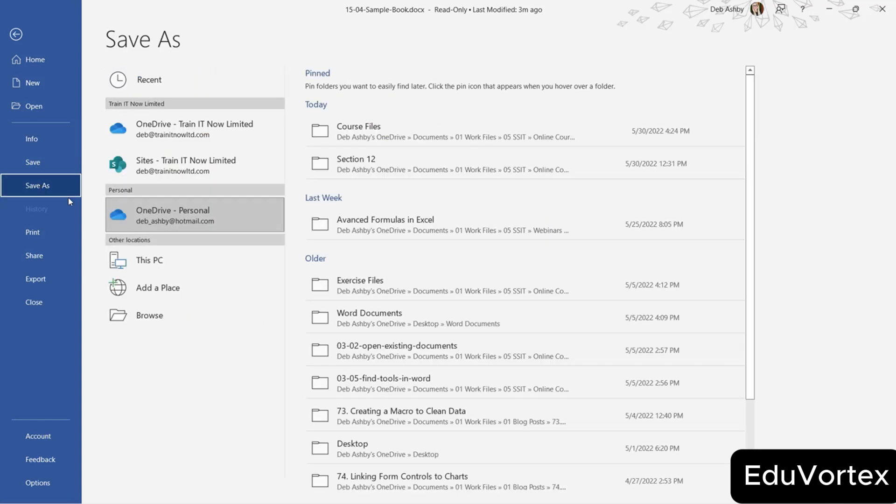
{"action": "left_click", "coordinate": [152, 314]}
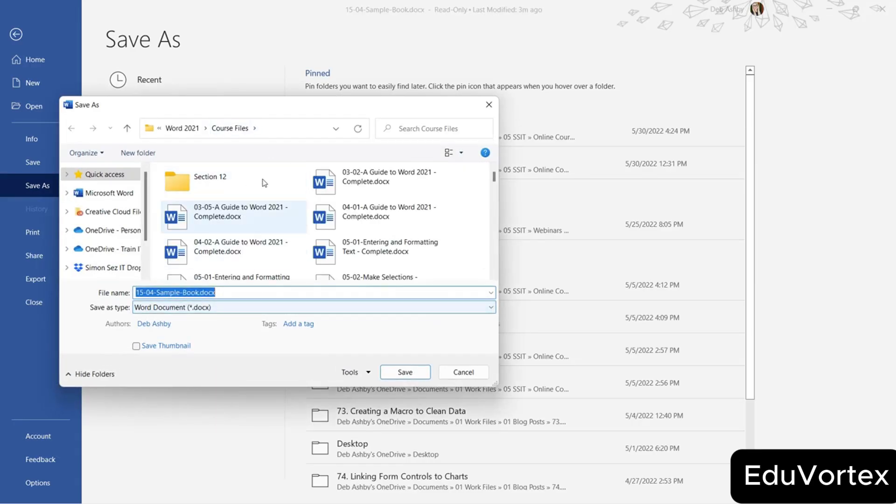
Uncheck Read-only recommended in General Options and save the copy as 15-04-Sample-Book2.
{"action": "left_click", "coordinate": [368, 374]}
{"action": "left_click", "coordinate": [367, 410]}
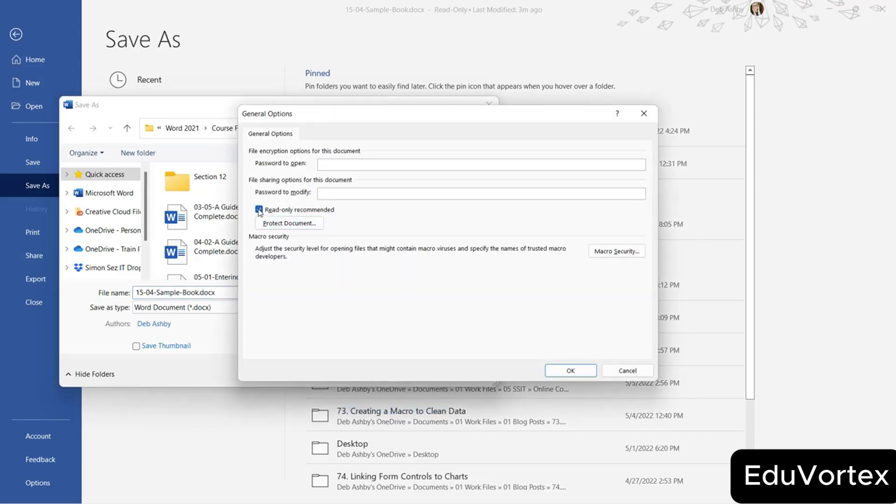
{"action": "left_click", "coordinate": [259, 211]}
{"action": "left_click", "coordinate": [567, 370]}
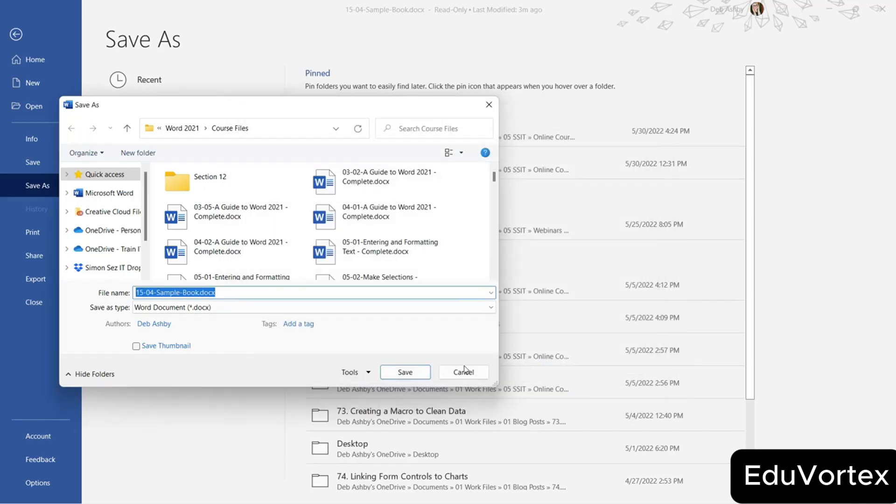
{"action": "left_click", "coordinate": [198, 293]}
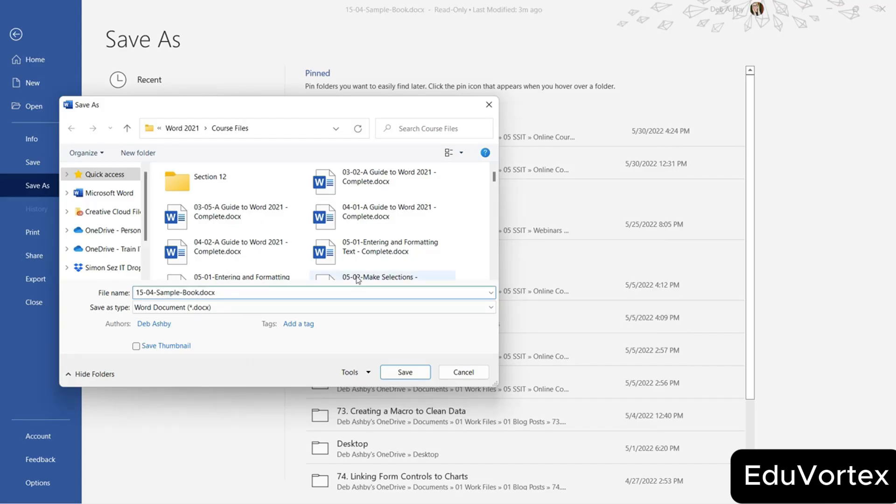
{"action": "left_click", "coordinate": [413, 376]}
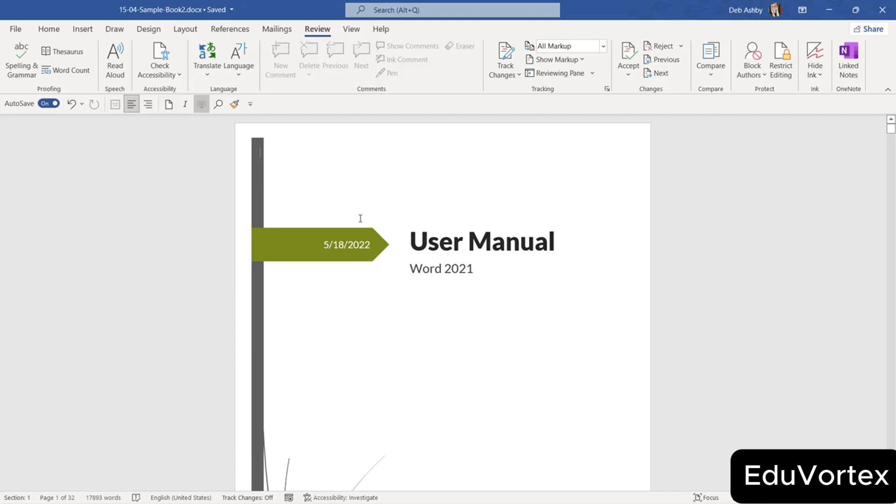
Encrypt 15-04-Sample-Book2 with a password, entering it and confirming it.
{"action": "left_click", "coordinate": [16, 28]}
{"action": "left_click", "coordinate": [35, 145]}
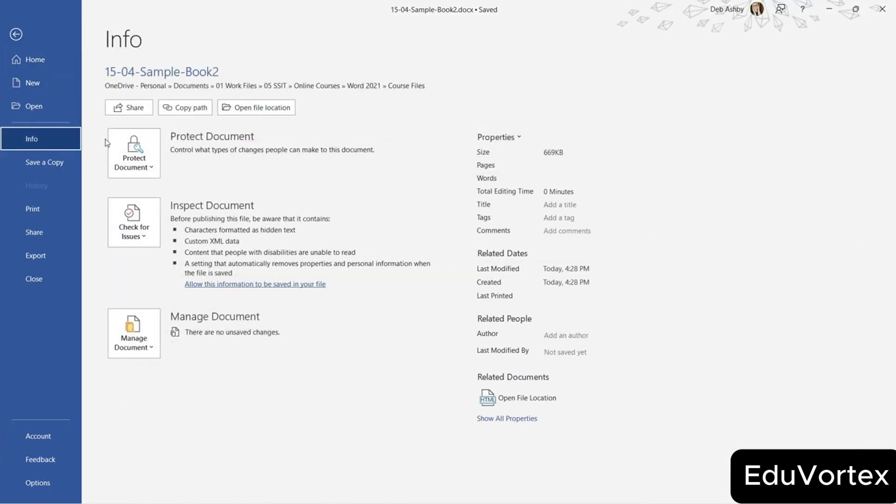
{"action": "left_click", "coordinate": [154, 168]}
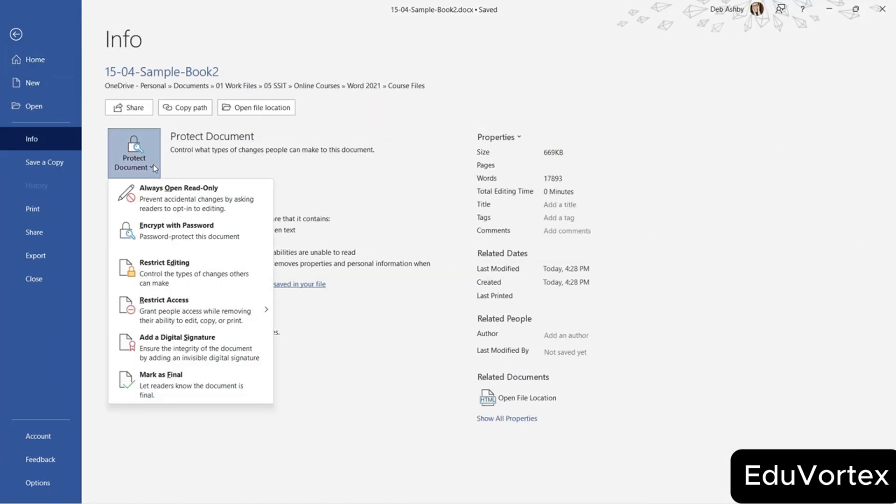
{"action": "left_click", "coordinate": [175, 238]}
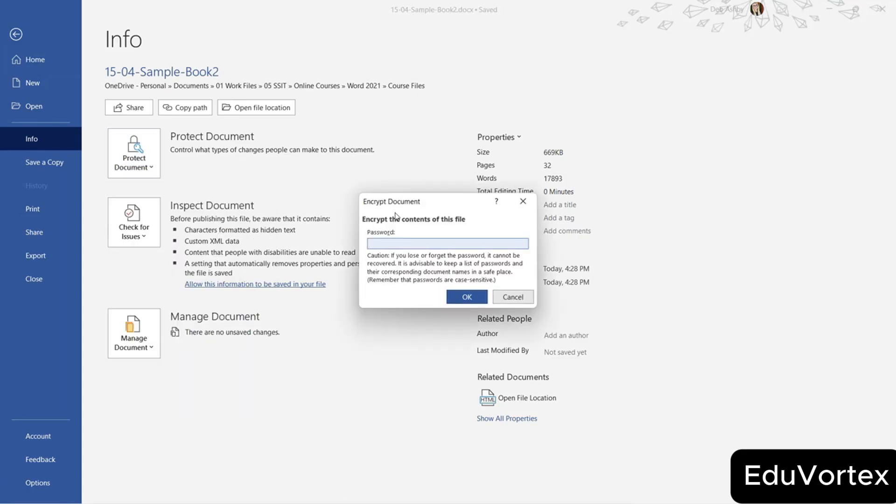
{"action": "type", "text": "********"}
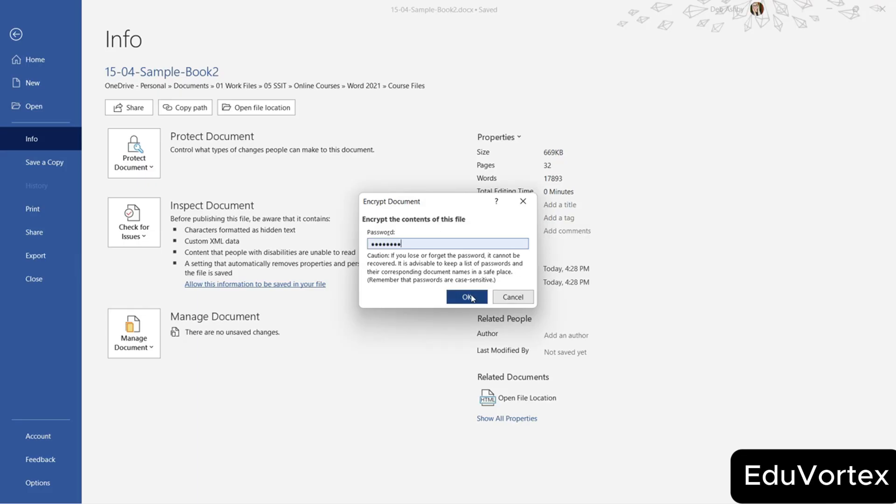
{"action": "left_click", "coordinate": [485, 297]}
{"action": "type", "text": "********"}
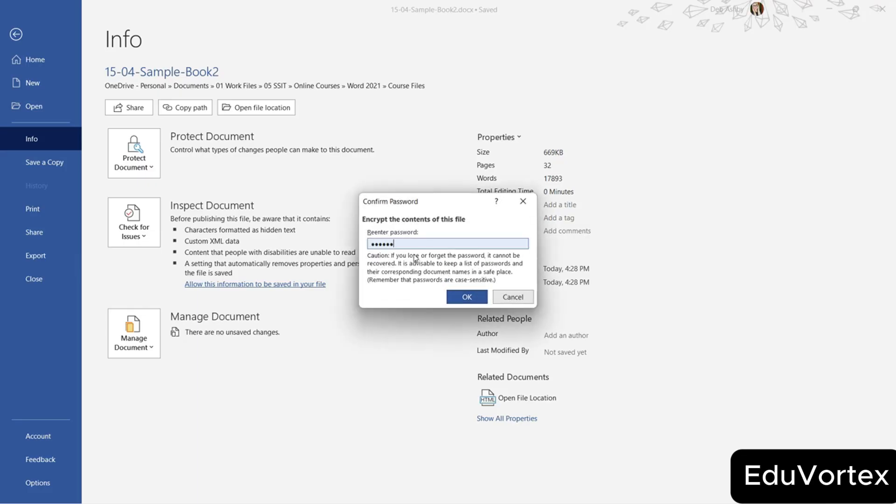
{"action": "left_click", "coordinate": [466, 297]}
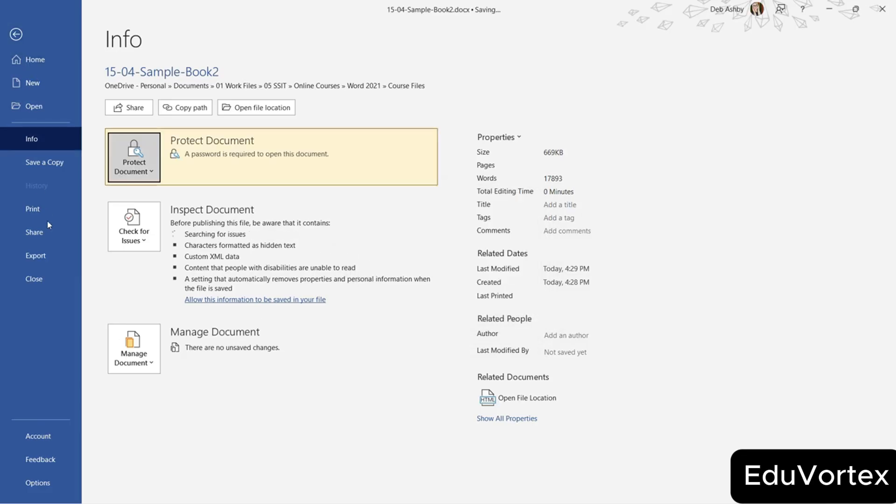
Close the document and reopen it from Recent, supplying its password.
{"action": "left_click", "coordinate": [47, 276]}
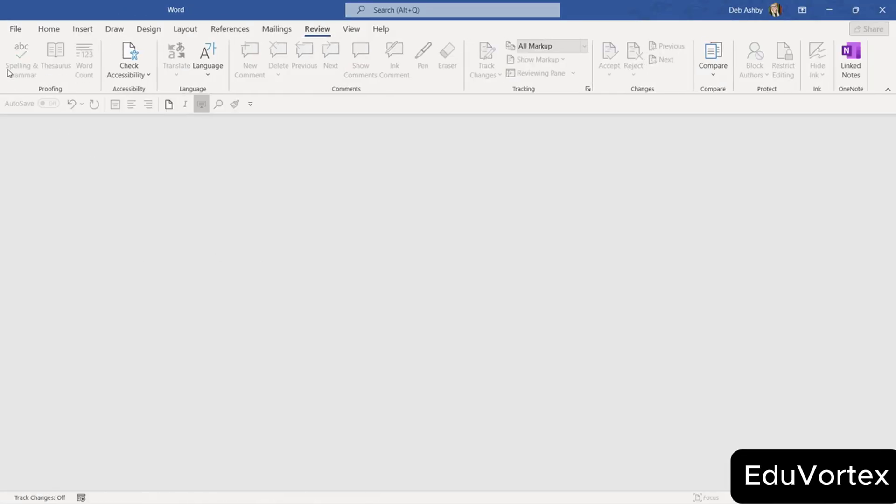
{"action": "left_click", "coordinate": [14, 28]}
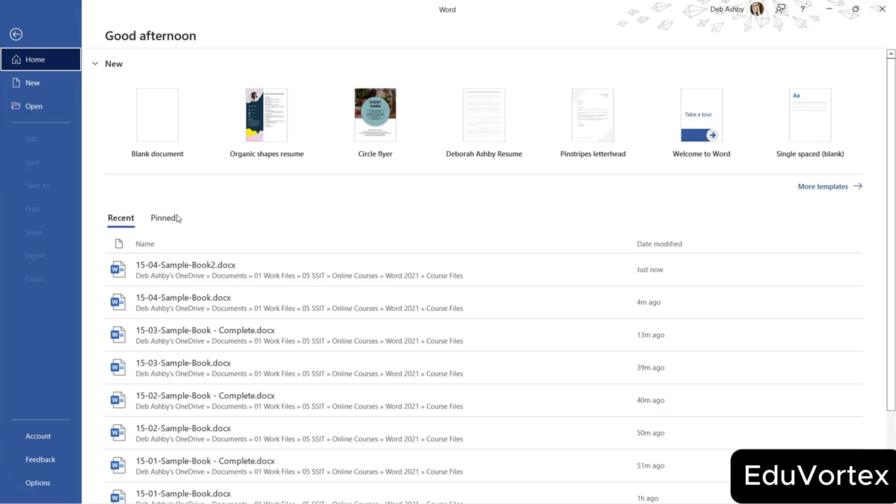
{"action": "left_click", "coordinate": [198, 266]}
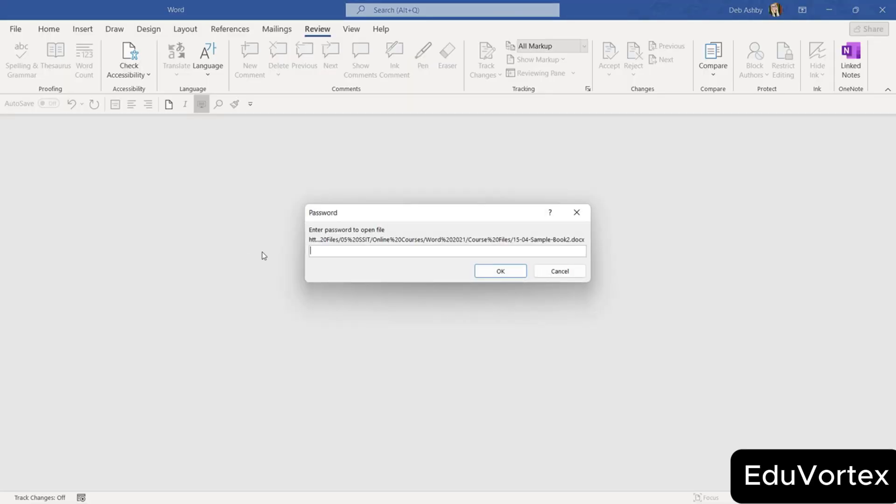
{"action": "type", "text": "•••••••••"}
{"action": "key", "text": "Return"}
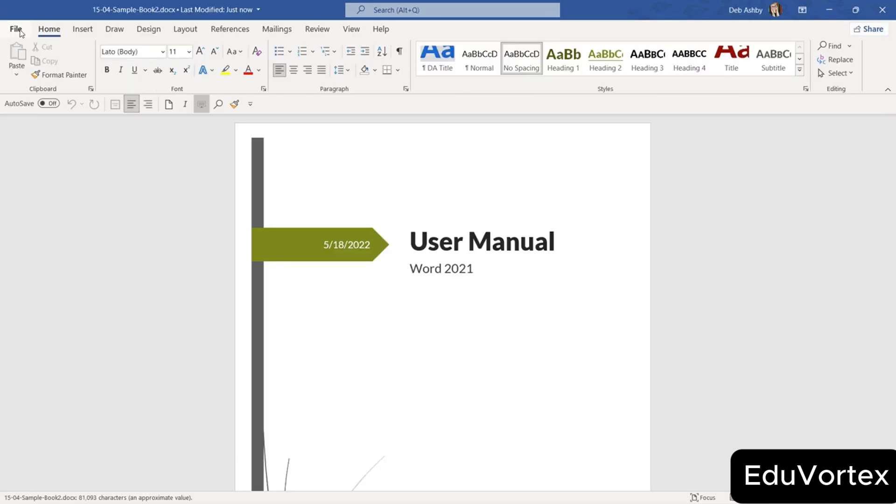
Mark 15-04-Sample-Book2 as final, accept both notices, and show all its properties.
{"action": "left_click", "coordinate": [16, 29]}
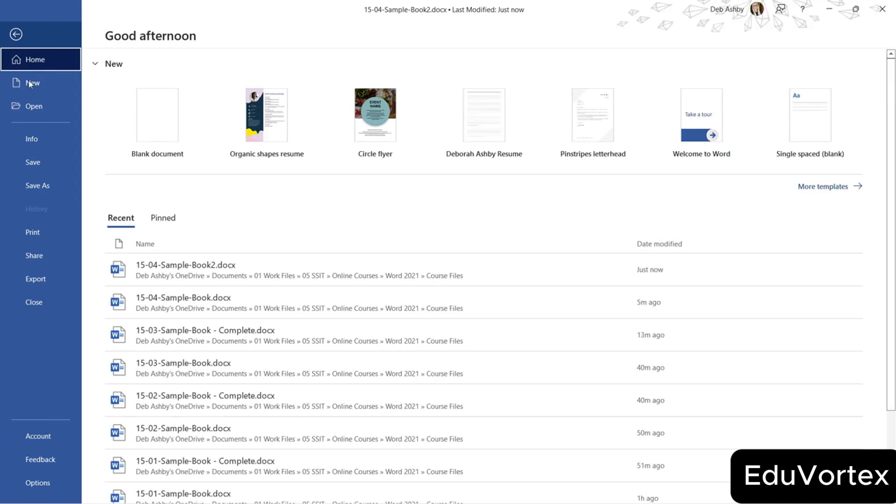
{"action": "left_click", "coordinate": [42, 139]}
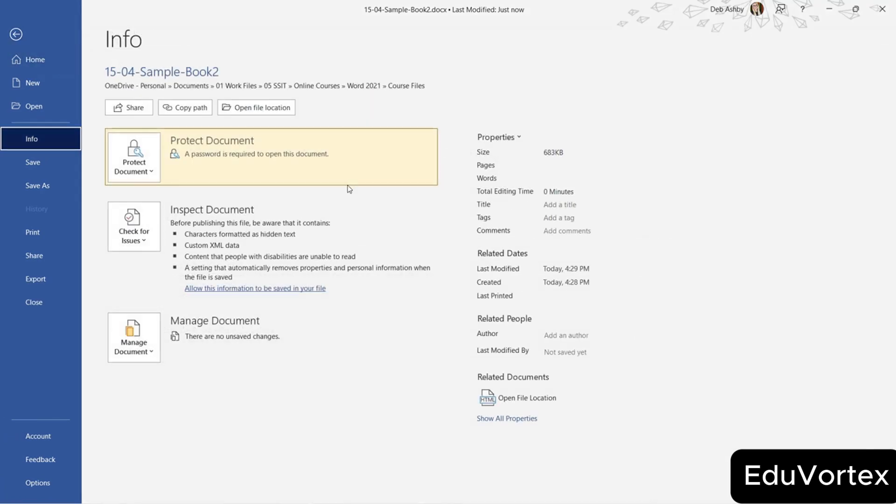
{"action": "left_click", "coordinate": [138, 172]}
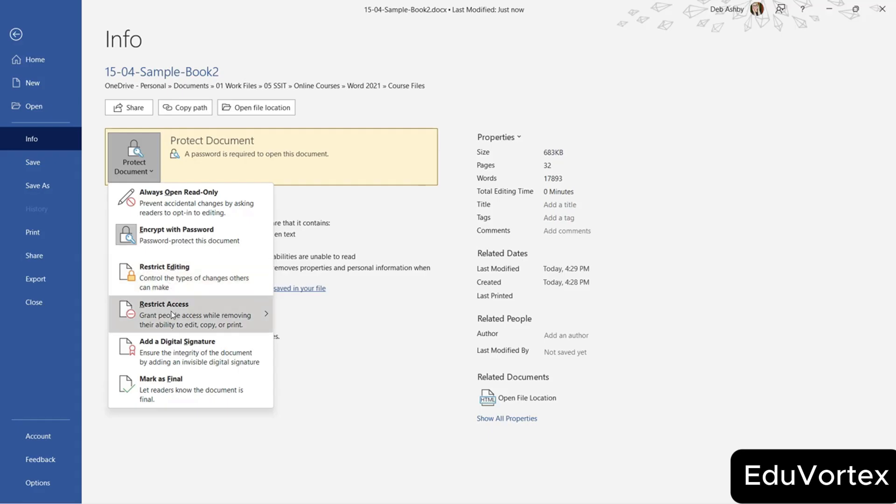
{"action": "mouse_move", "coordinate": [171, 315]}
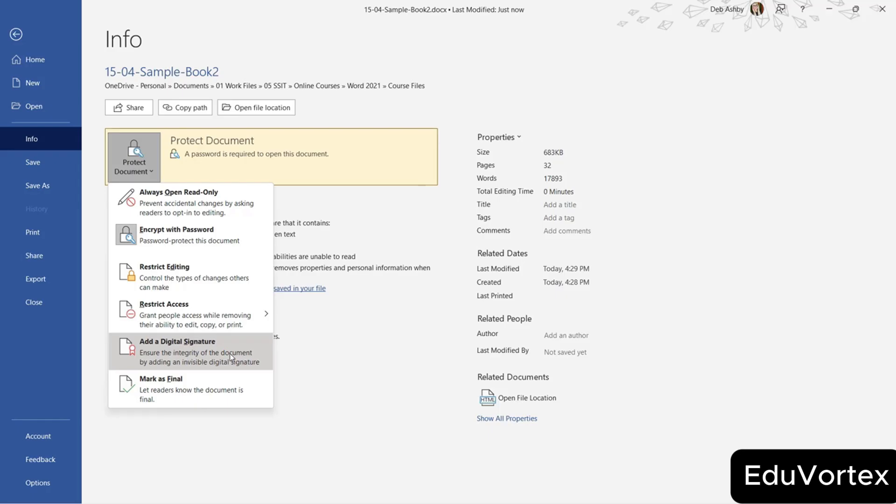
{"action": "left_click", "coordinate": [189, 394]}
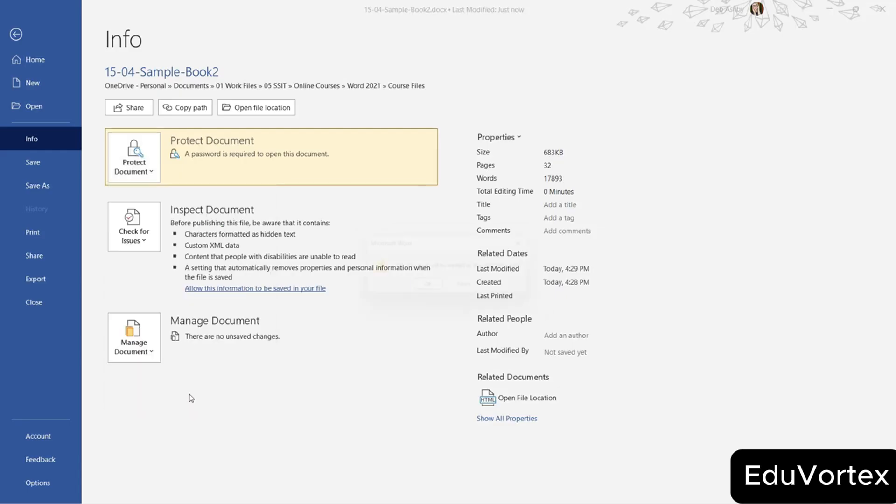
{"action": "left_click", "coordinate": [430, 289]}
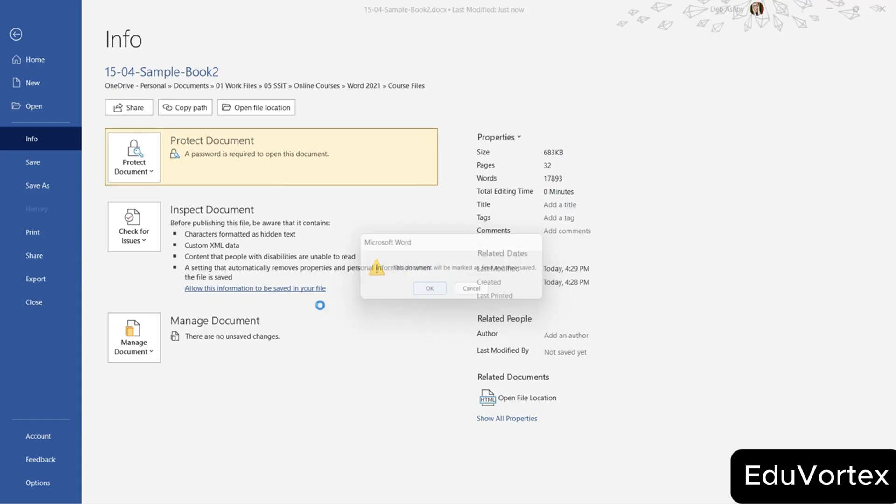
{"action": "left_click", "coordinate": [451, 306]}
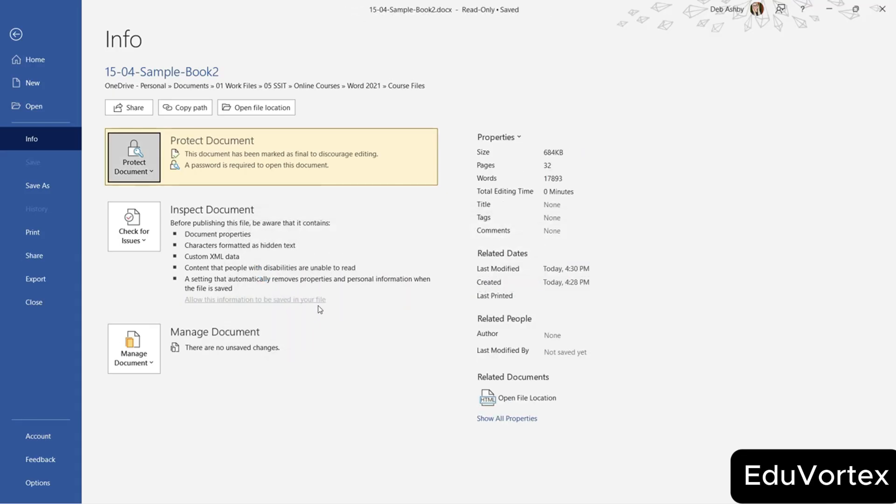
{"action": "left_click", "coordinate": [519, 420]}
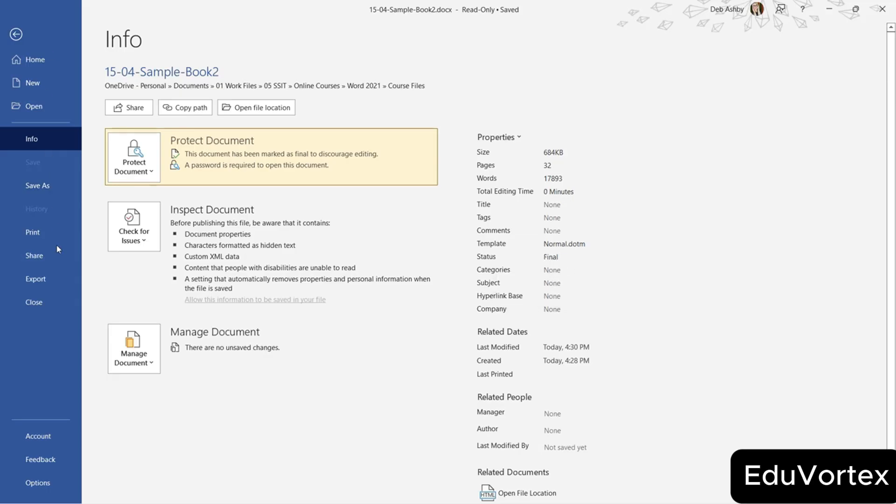
Close and reopen 15-04-Sample-Book2 with its password, then choose Edit Anyway to make it editable.
{"action": "left_click", "coordinate": [55, 302]}
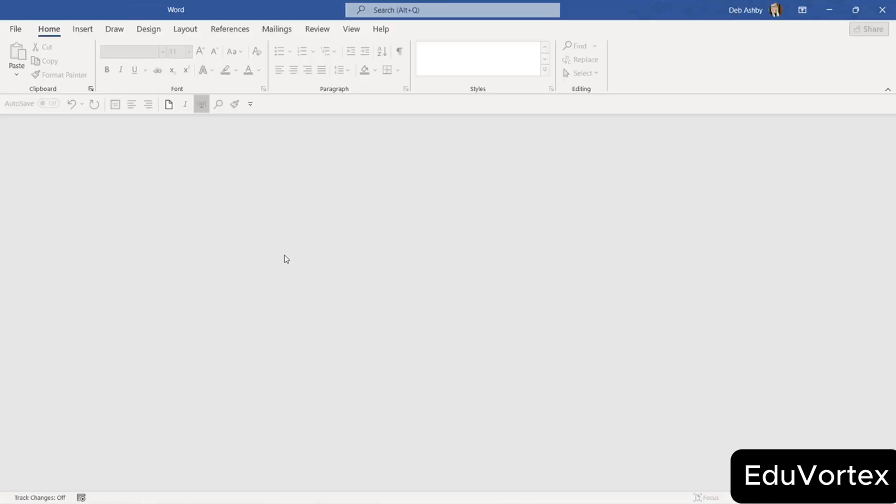
{"action": "left_click", "coordinate": [14, 30]}
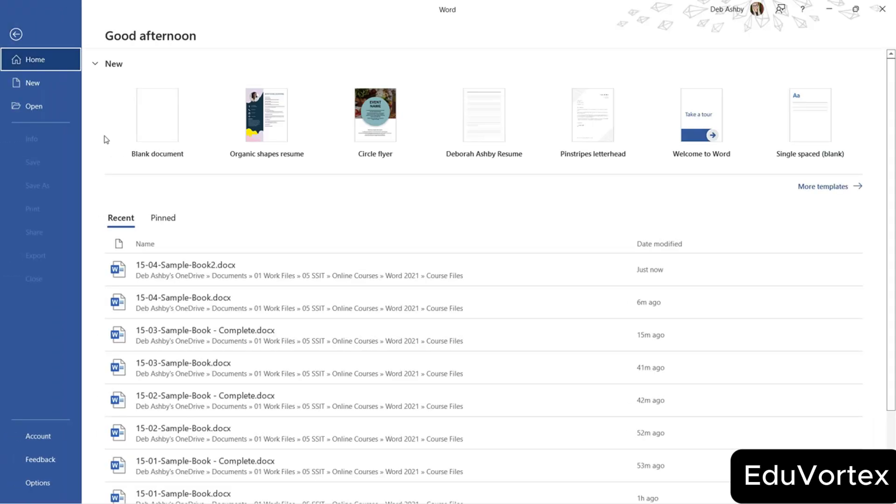
{"action": "left_click", "coordinate": [189, 268]}
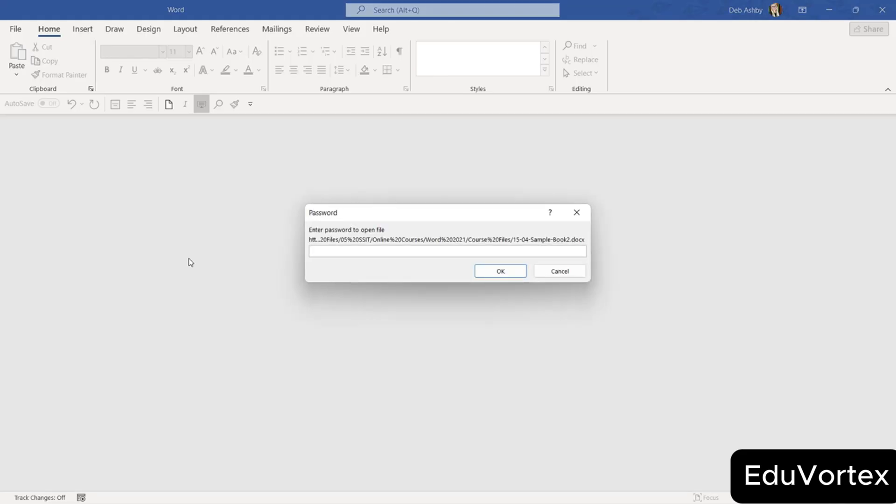
{"action": "type", "text": "•••••••••"}
{"action": "key", "text": "Return"}
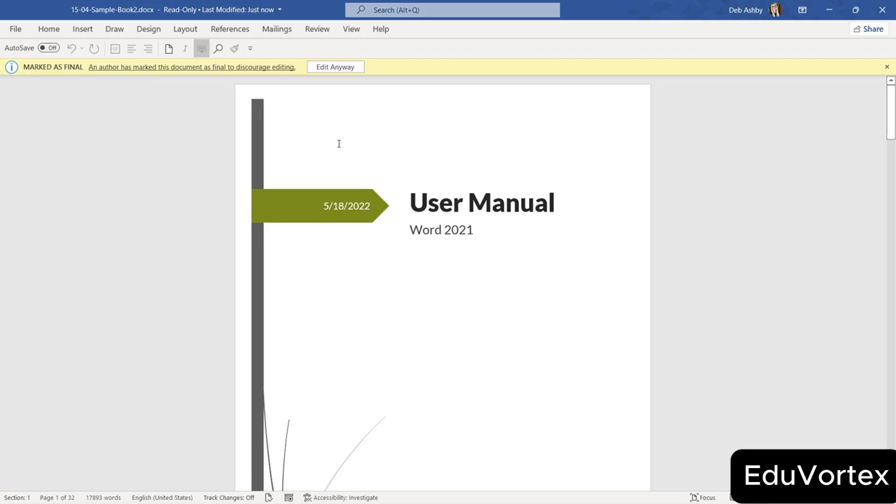
{"action": "left_click", "coordinate": [329, 68]}
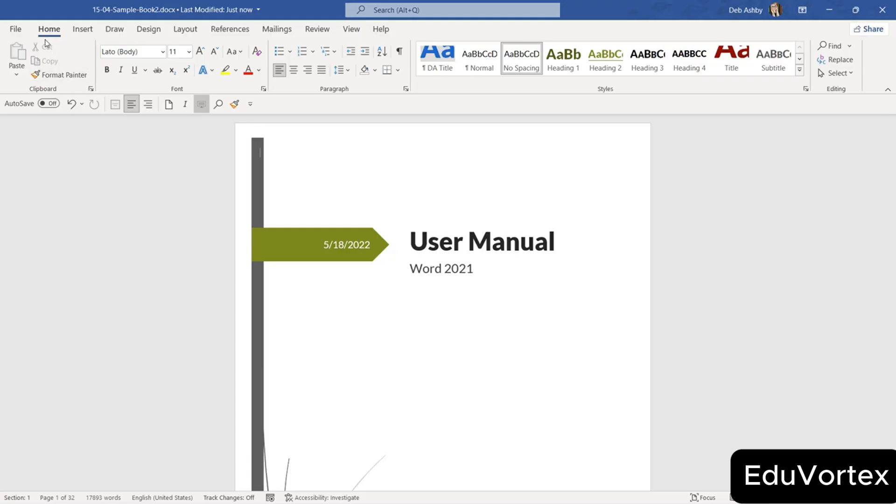
Clear the encryption password on 15-04-Sample-Book2 and return to the document's title page.
{"action": "left_click", "coordinate": [16, 29]}
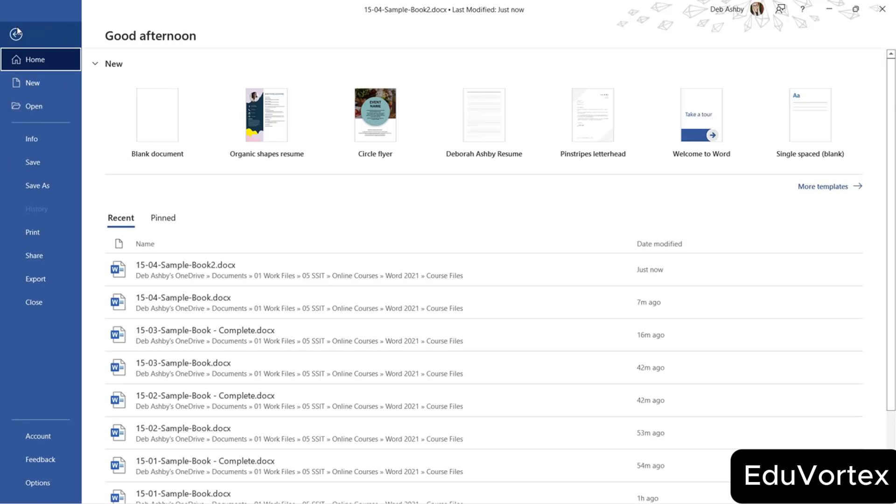
{"action": "left_click", "coordinate": [45, 141]}
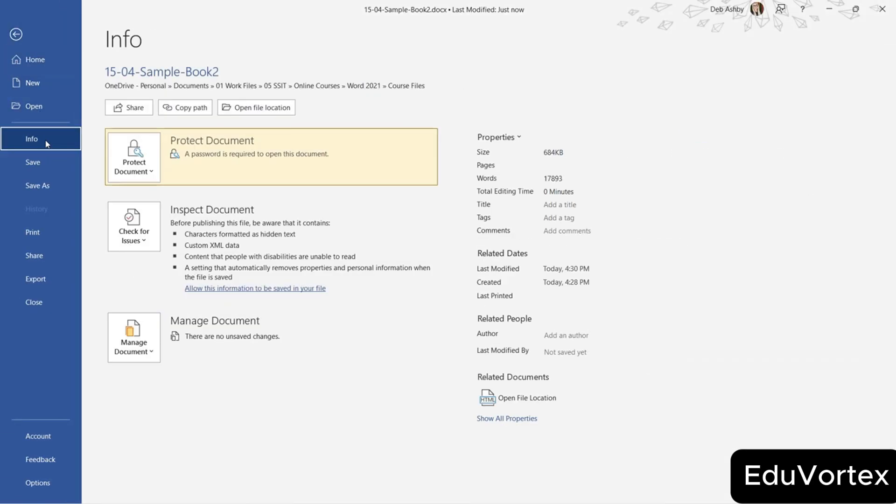
{"action": "left_click", "coordinate": [153, 170]}
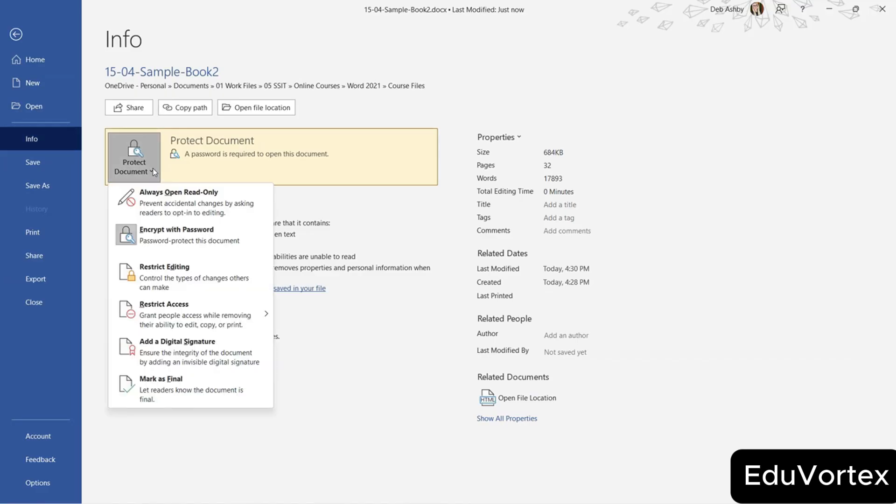
{"action": "left_click", "coordinate": [178, 235]}
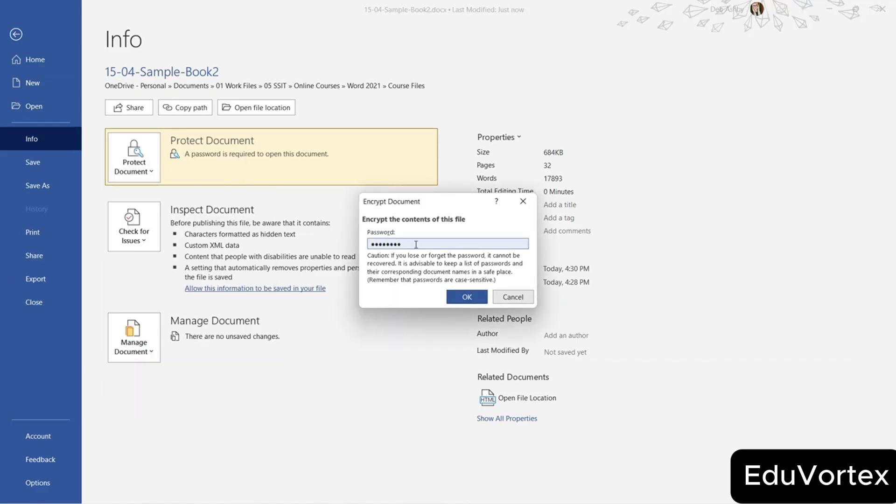
{"action": "left_click_drag", "start_coordinate": [416, 244], "coordinate": [328, 245]}
{"action": "left_click", "coordinate": [466, 297]}
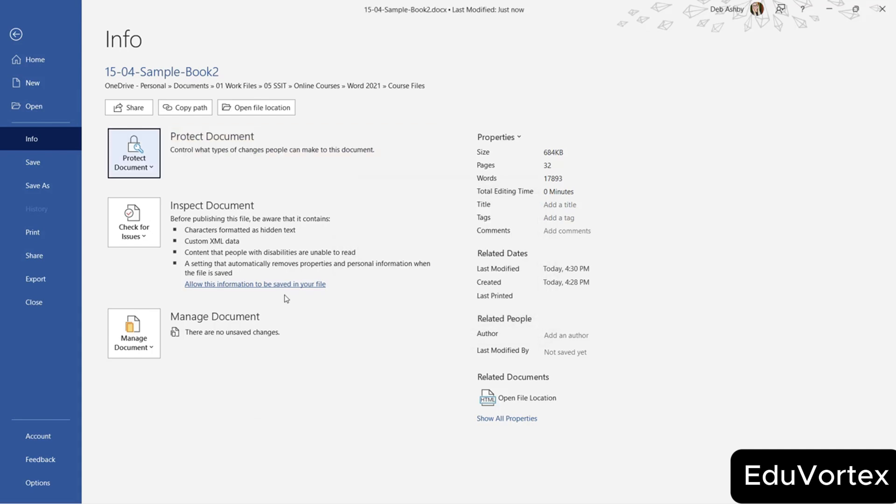
{"action": "left_click", "coordinate": [14, 36]}
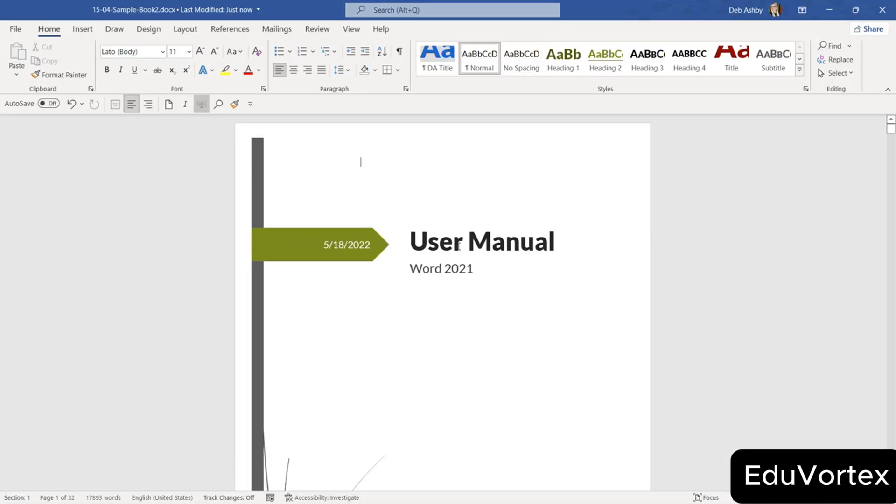
{"action": "left_click", "coordinate": [452, 241]}
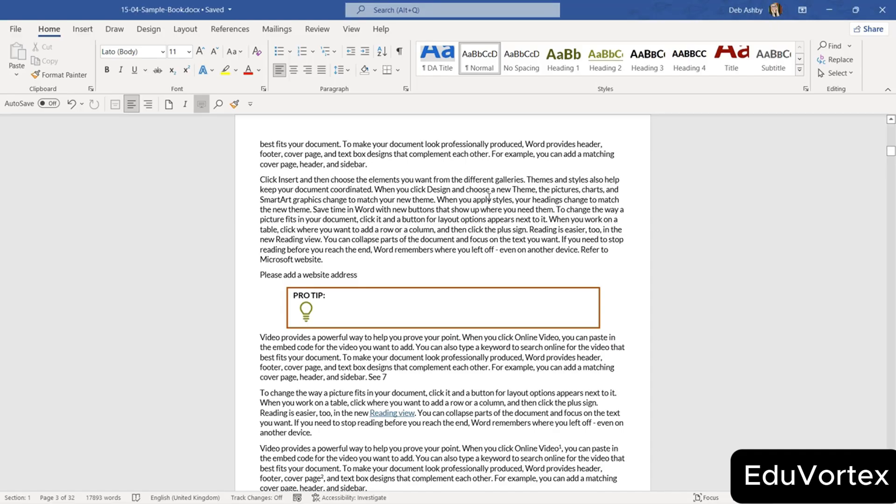
Block other authors from editing the paragraph beginning 'Click Insert'.
{"action": "left_click", "coordinate": [319, 32]}
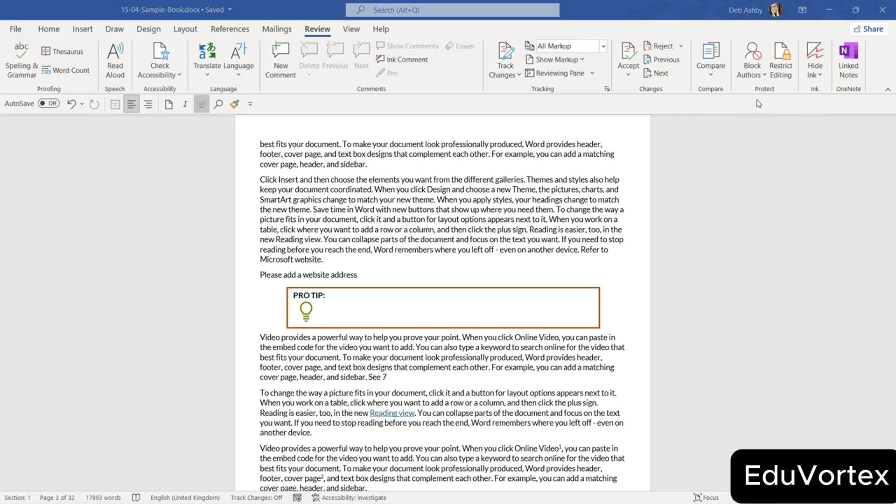
{"action": "left_click", "coordinate": [753, 70]}
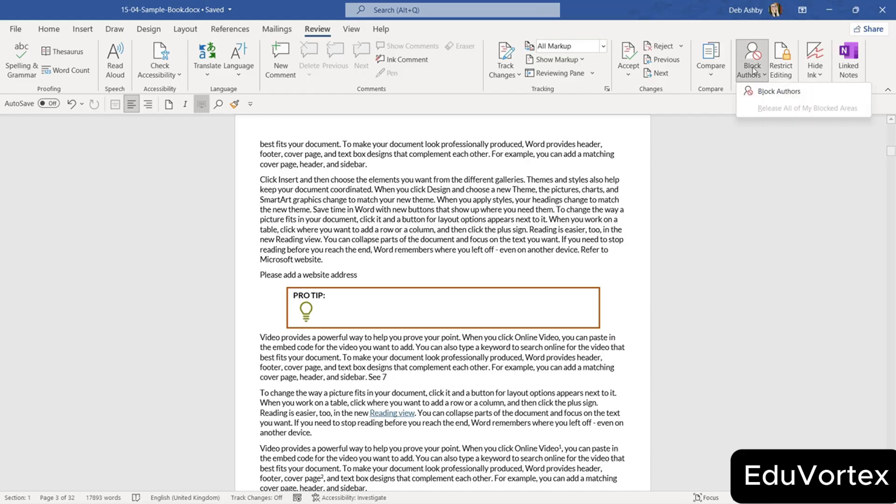
{"action": "left_click", "coordinate": [768, 95]}
{"action": "left_click_drag", "start_coordinate": [261, 181], "coordinate": [624, 260]}
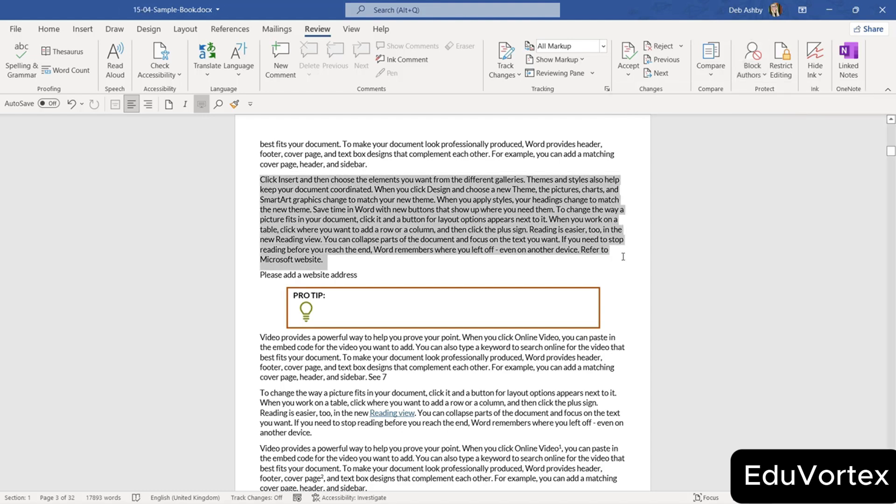
{"action": "left_click", "coordinate": [750, 78]}
{"action": "left_click", "coordinate": [763, 92]}
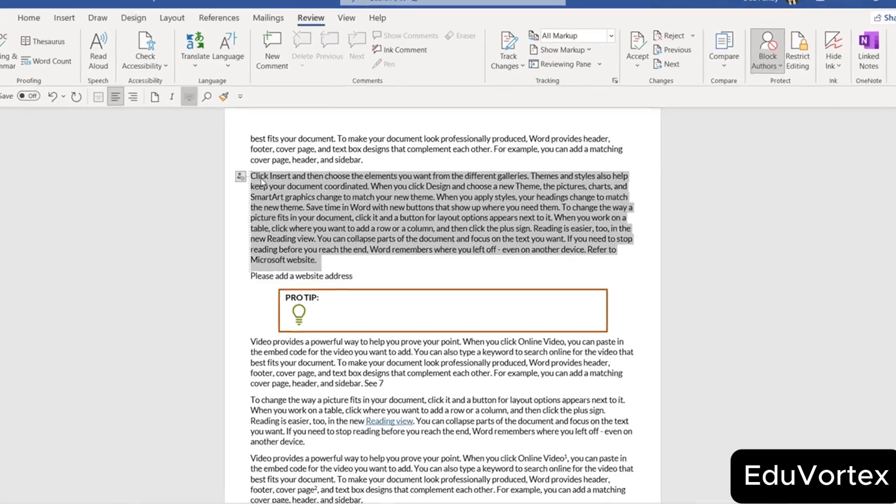
{"action": "mouse_move", "coordinate": [250, 181]}
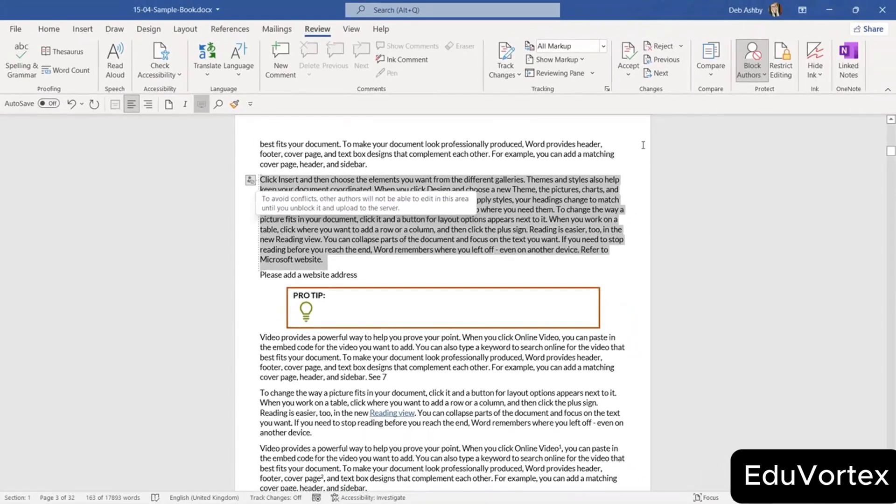
Release all of your blocked areas and save the document.
{"action": "left_click", "coordinate": [757, 79]}
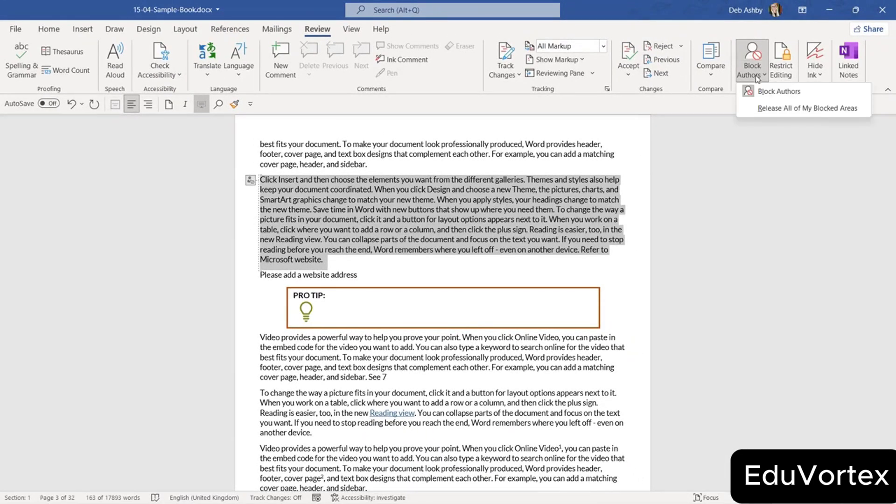
{"action": "left_click", "coordinate": [795, 110]}
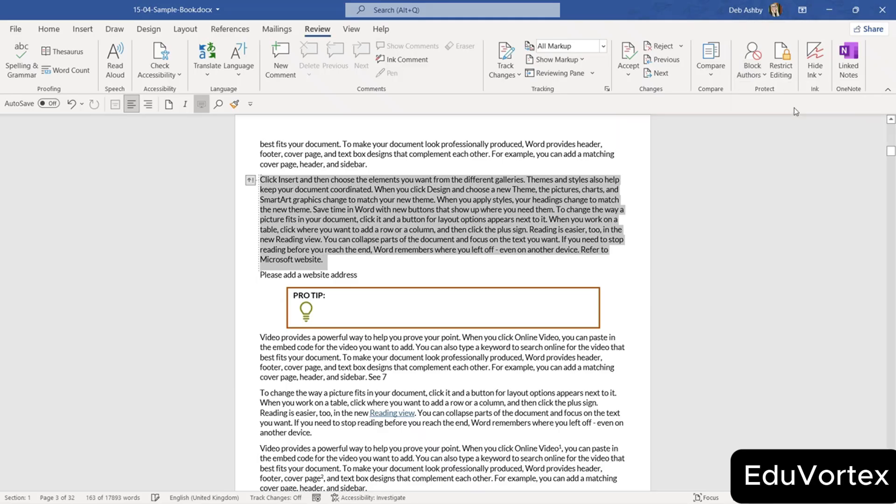
{"action": "left_click", "coordinate": [331, 191]}
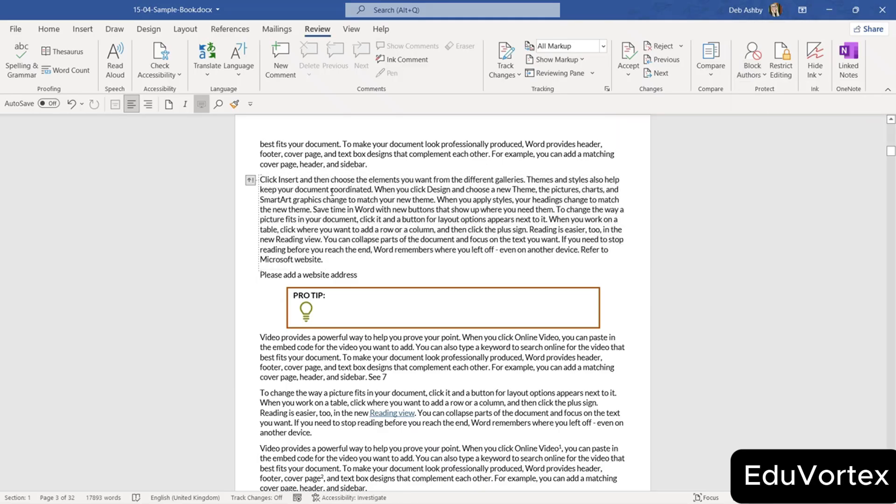
{"action": "key", "text": "ctrl+s"}
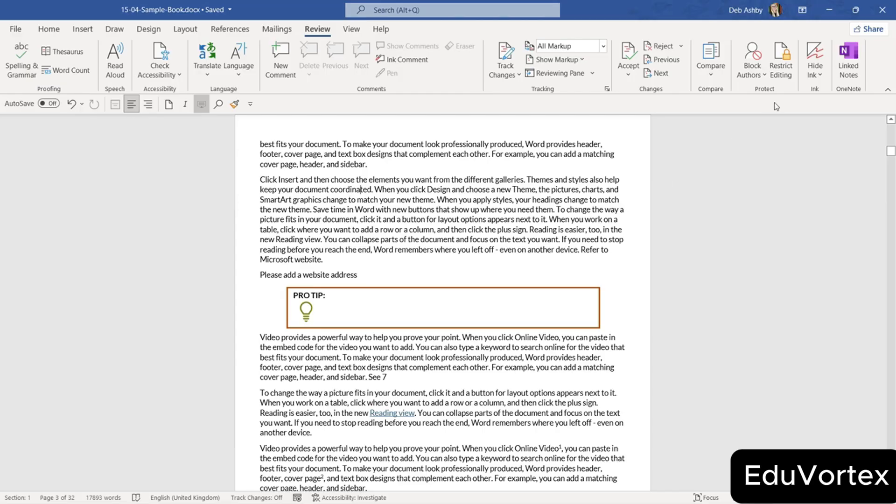
In Restrict Editing's formatting settings, tick Limit formatting, try None then All, and confirm.
{"action": "left_click", "coordinate": [784, 65]}
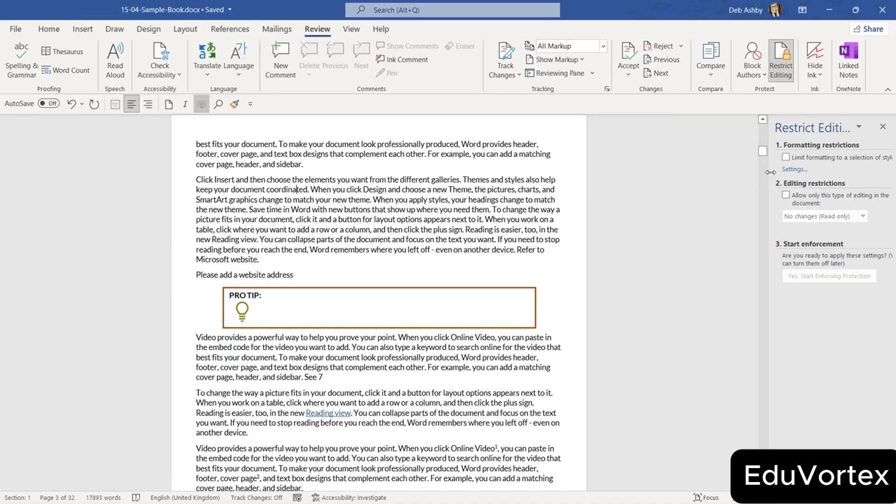
{"action": "left_click_drag", "start_coordinate": [765, 174], "coordinate": [708, 177]}
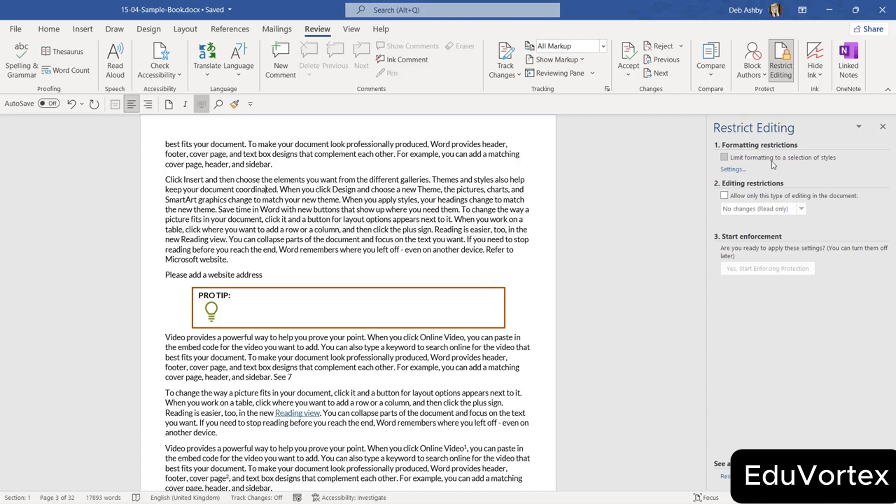
{"action": "left_click", "coordinate": [733, 170]}
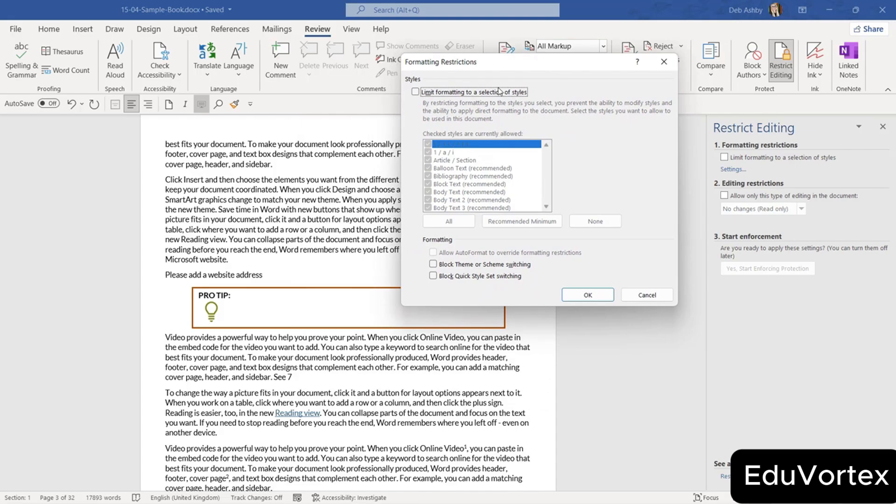
{"action": "left_click", "coordinate": [416, 92]}
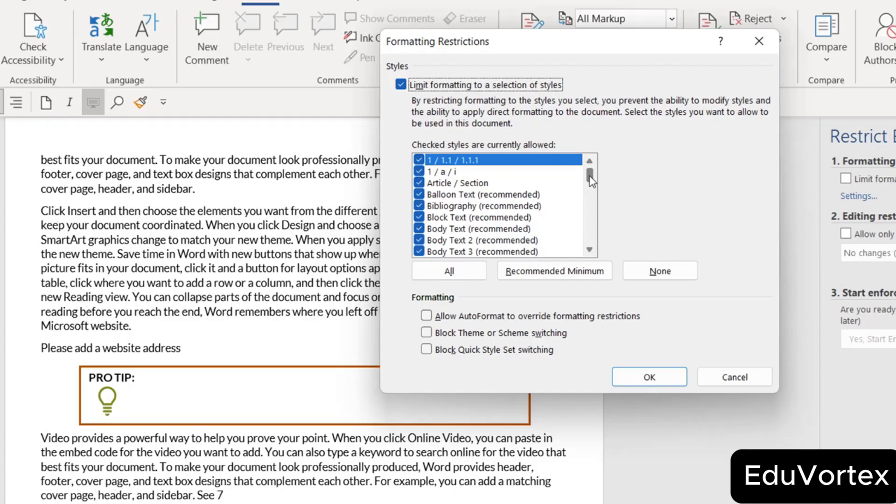
{"action": "left_click_drag", "start_coordinate": [590, 179], "coordinate": [590, 202]}
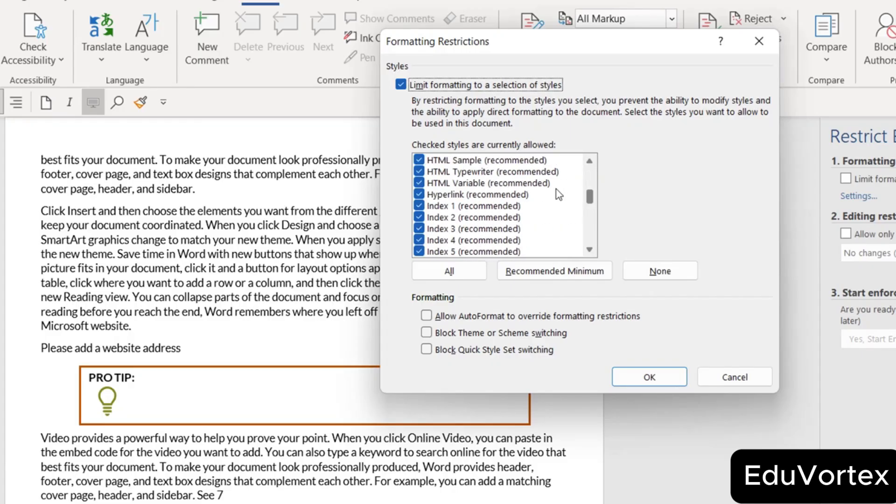
{"action": "left_click", "coordinate": [590, 162]}
{"action": "left_click", "coordinate": [592, 163]}
{"action": "left_click", "coordinate": [591, 163]}
{"action": "left_click", "coordinate": [592, 163]}
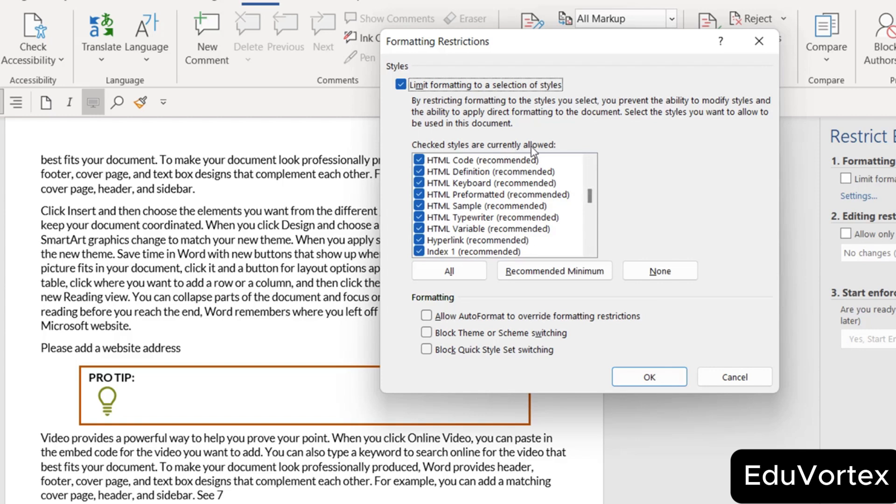
{"action": "left_click_drag", "start_coordinate": [593, 199], "coordinate": [592, 168]}
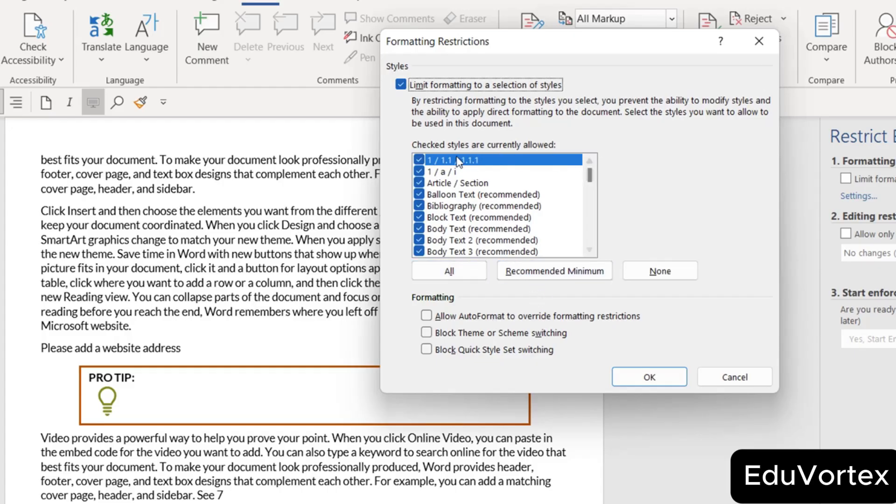
{"action": "left_click", "coordinate": [669, 274]}
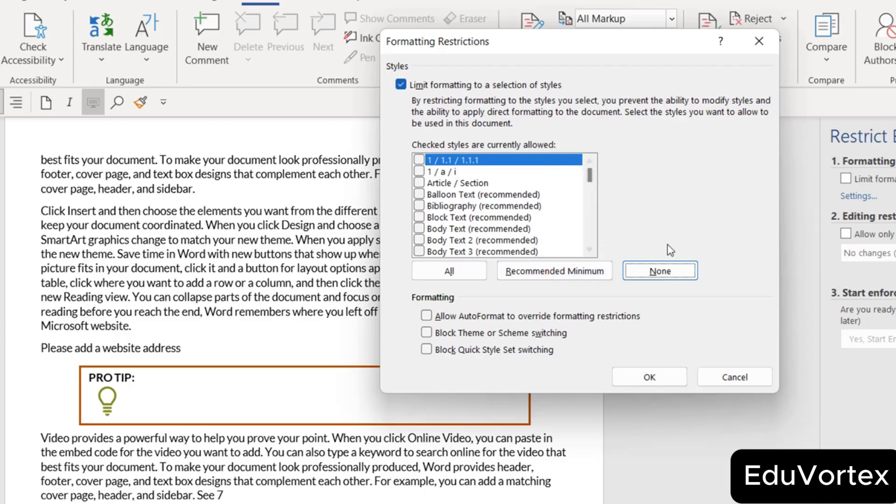
{"action": "left_click", "coordinate": [449, 271]}
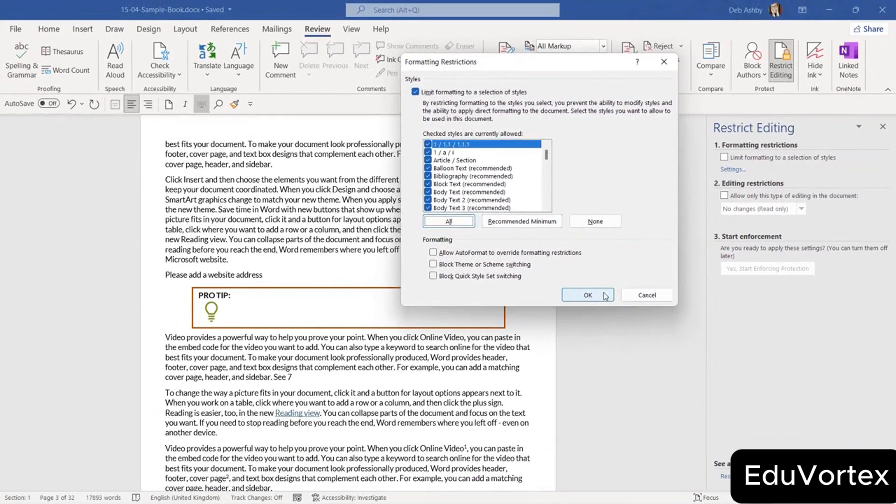
{"action": "left_click", "coordinate": [649, 377]}
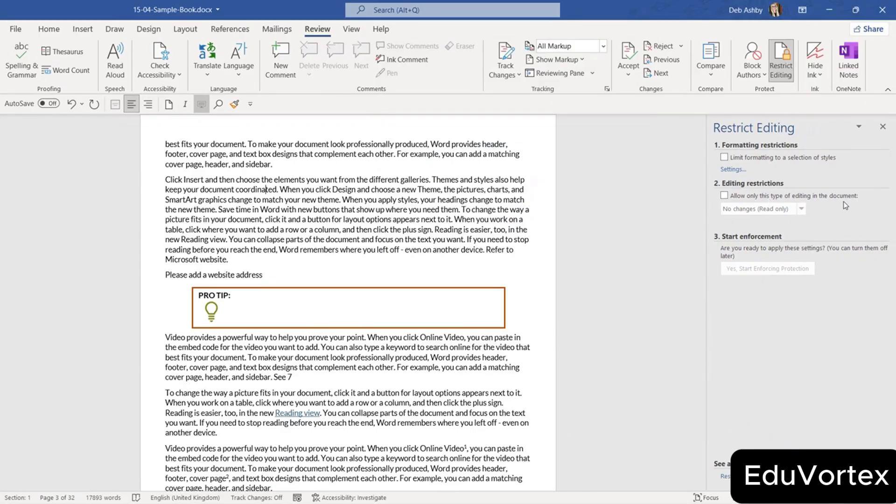
Allow only No changes (Read only) editing and dismiss the exception-users dialog without adding anyone.
{"action": "left_click", "coordinate": [724, 196]}
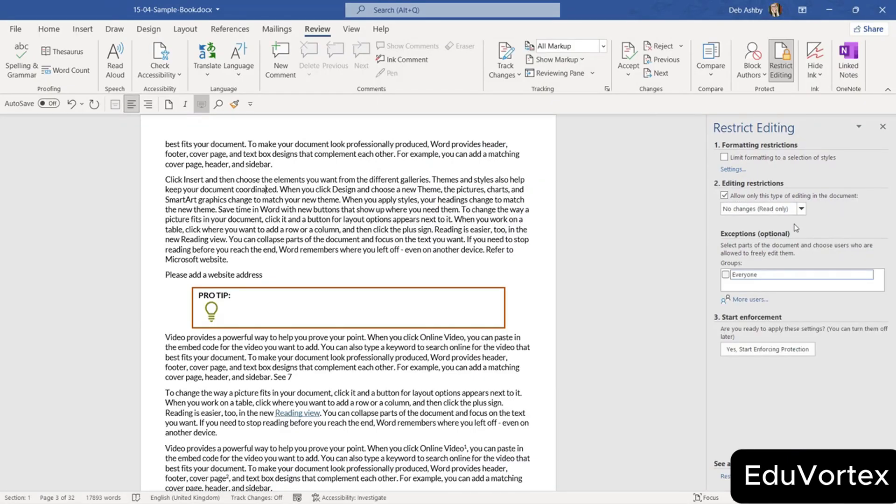
{"action": "left_click", "coordinate": [801, 210]}
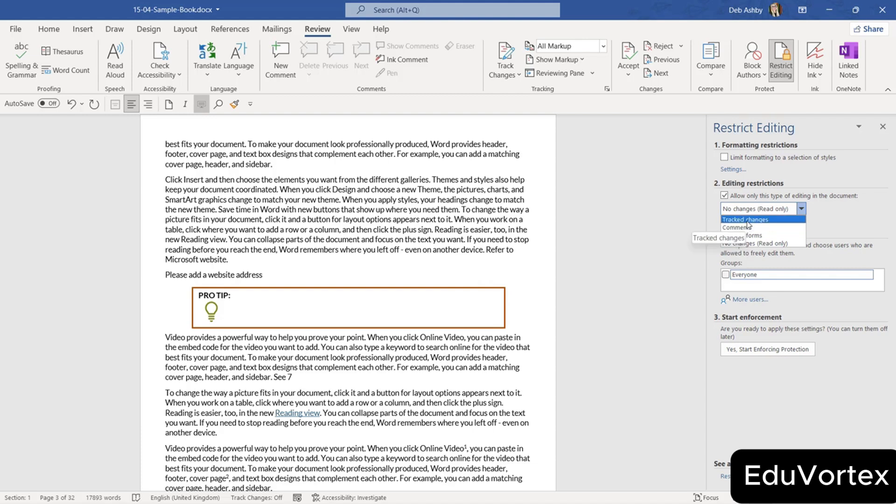
{"action": "left_click", "coordinate": [724, 196]}
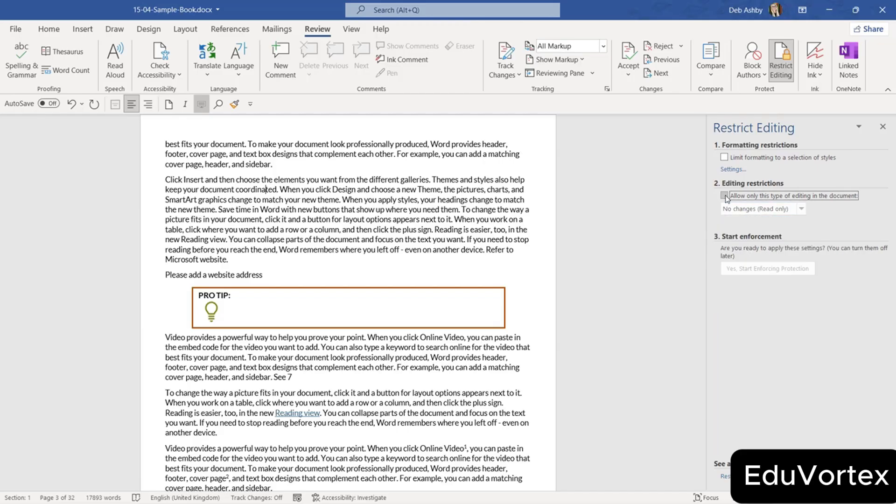
{"action": "left_click", "coordinate": [724, 196]}
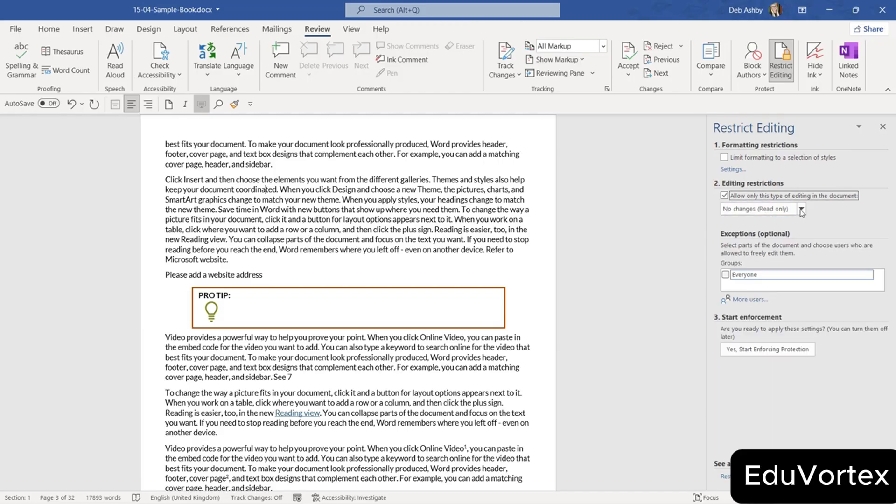
{"action": "left_click", "coordinate": [801, 209]}
{"action": "left_click", "coordinate": [744, 243]}
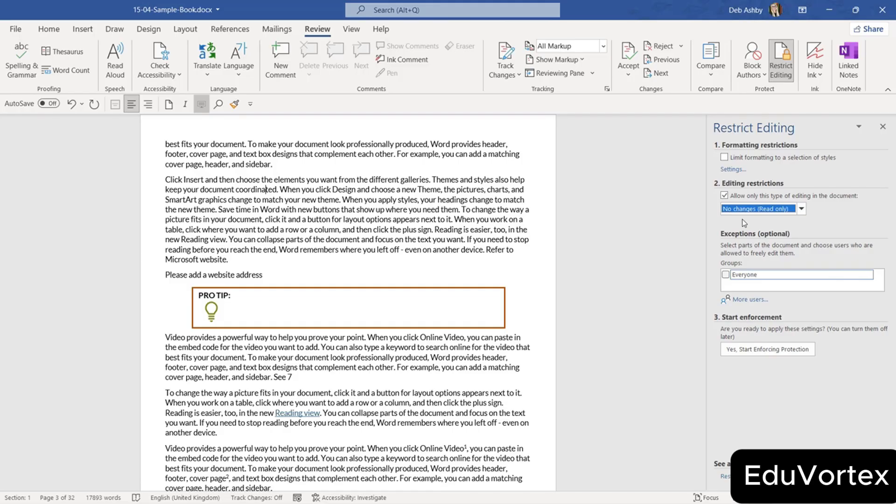
{"action": "left_click", "coordinate": [747, 300]}
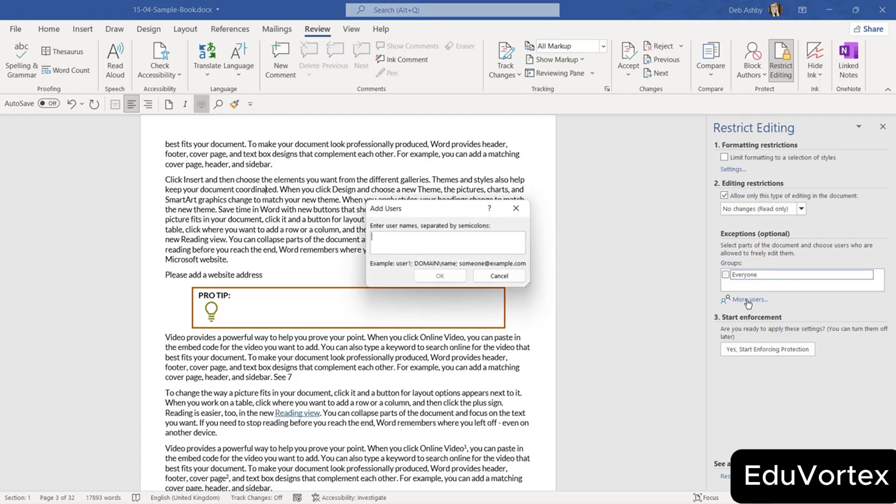
{"action": "left_click_drag", "start_coordinate": [471, 216], "coordinate": [462, 150]}
{"action": "left_click", "coordinate": [505, 215]}
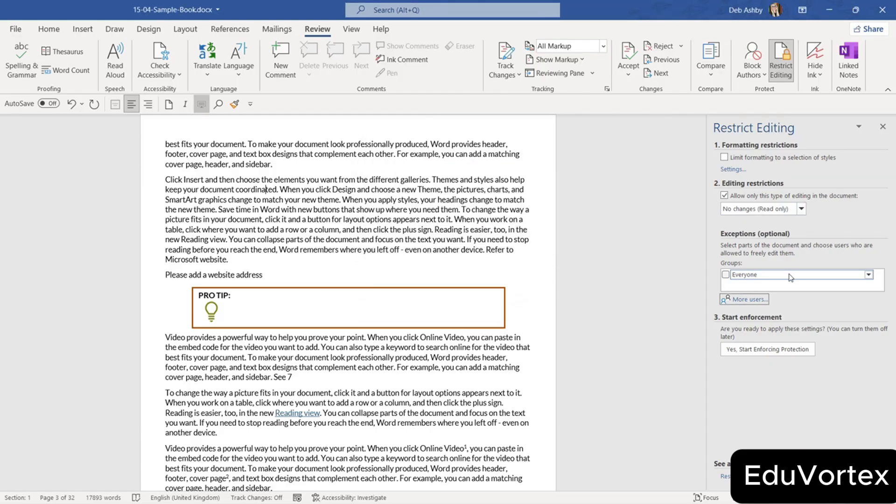
Start enforcing the read-only protection with a password, entered and confirmed.
{"action": "left_click", "coordinate": [775, 350]}
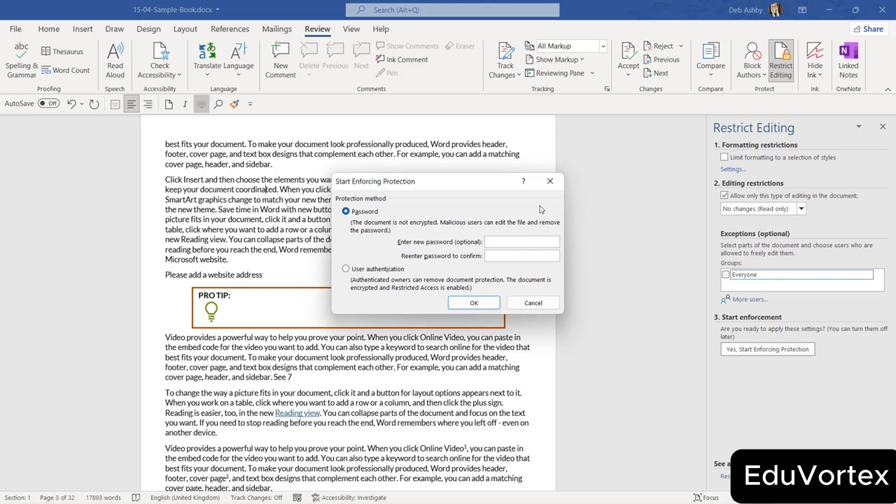
{"action": "left_click_drag", "start_coordinate": [483, 185], "coordinate": [491, 282]}
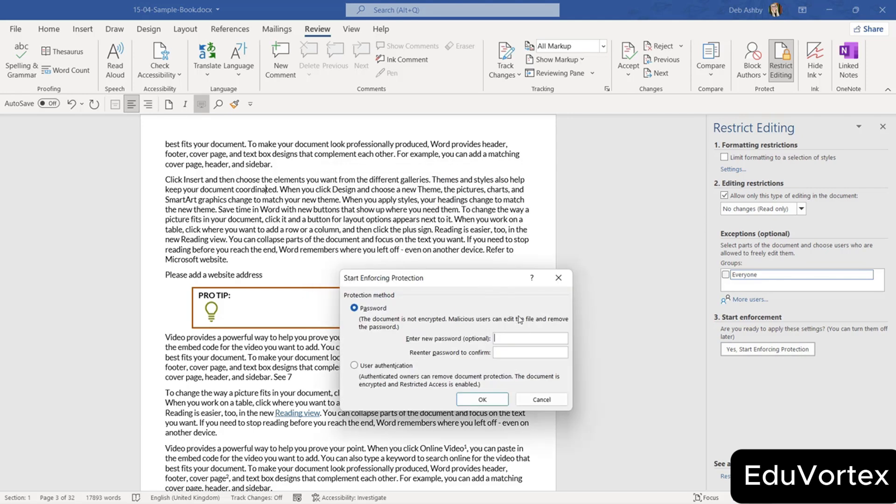
{"action": "type", "text": "••••••••"}
{"action": "left_click", "coordinate": [516, 352]}
{"action": "type", "text": "••••••••"}
{"action": "left_click", "coordinate": [482, 400]}
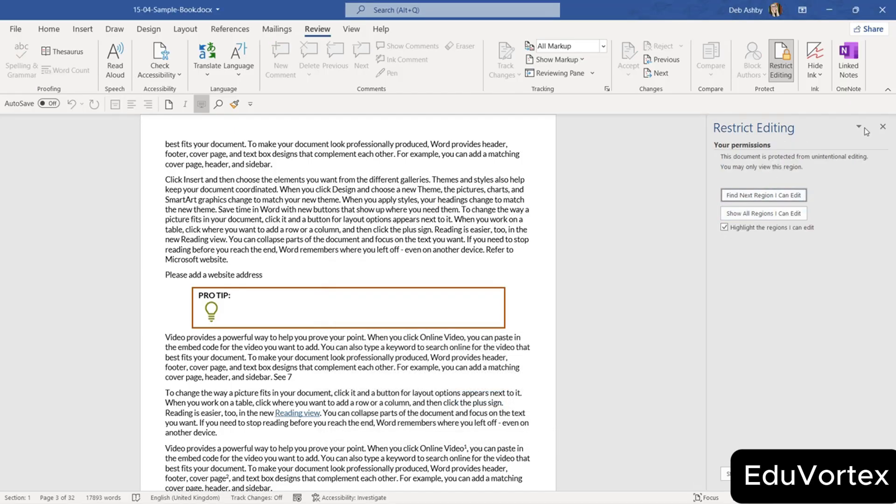
Close the restrictions pane and close the Sample Book, saving changes.
{"action": "left_click", "coordinate": [883, 127]}
{"action": "left_click", "coordinate": [19, 32]}
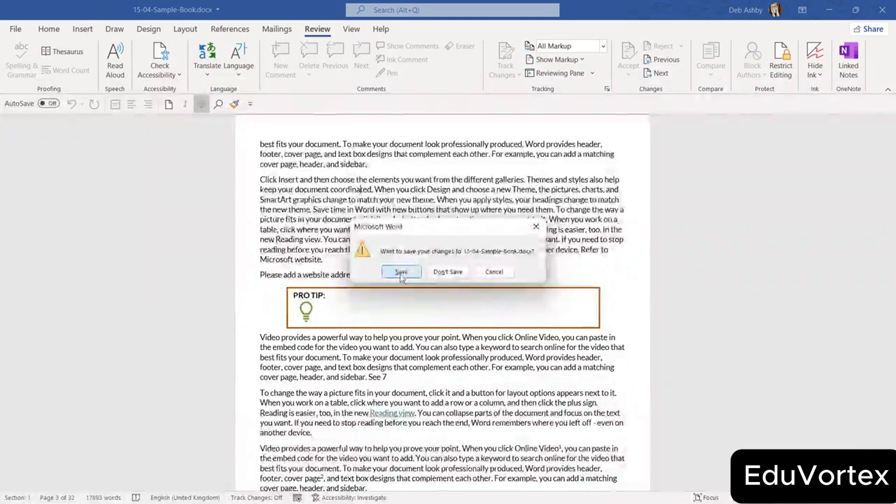
{"action": "left_click", "coordinate": [400, 272]}
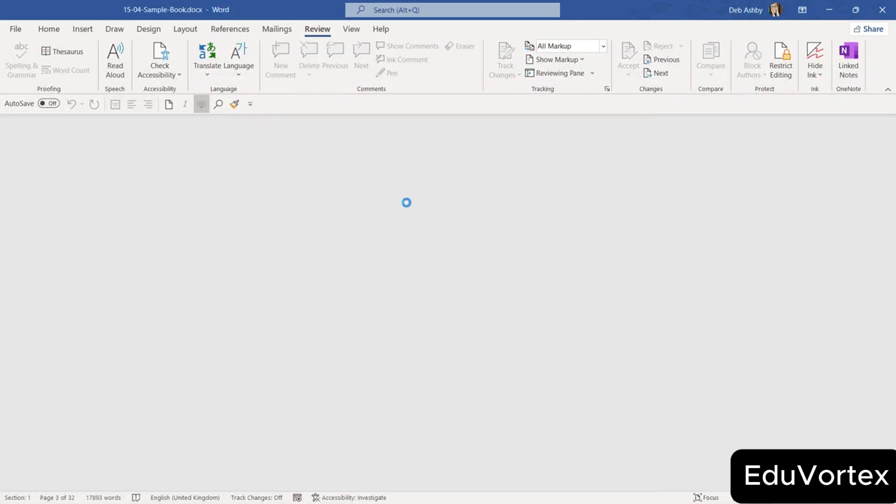
Reopen 15-04-Sample-Book.docx from Recent and try adding a new line after 'sidebar.'.
{"action": "left_click", "coordinate": [15, 30]}
{"action": "left_click", "coordinate": [159, 270]}
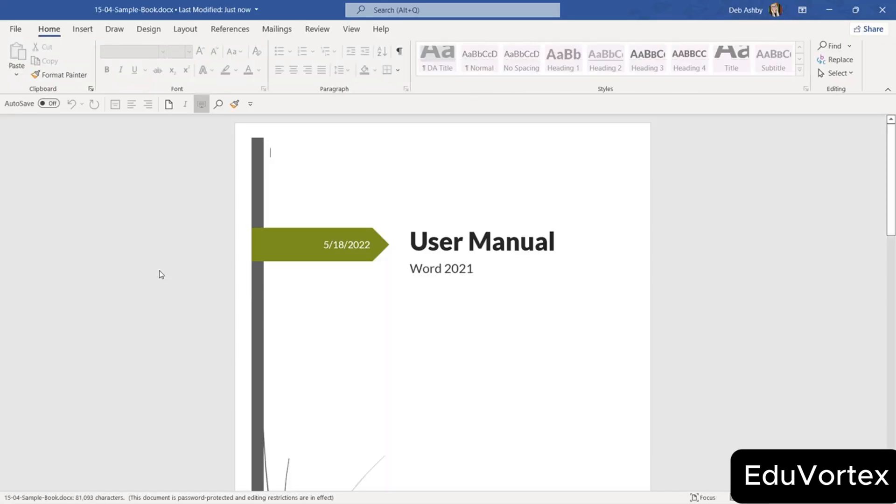
{"action": "scroll", "coordinate": [555, 163], "scroll_direction": "down", "scroll_amount": 6}
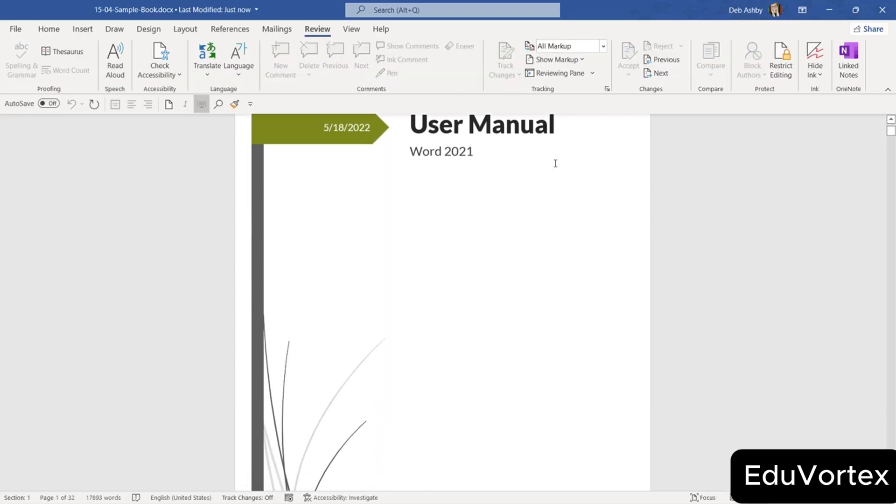
{"action": "scroll", "coordinate": [555, 164], "scroll_direction": "down", "scroll_amount": 16}
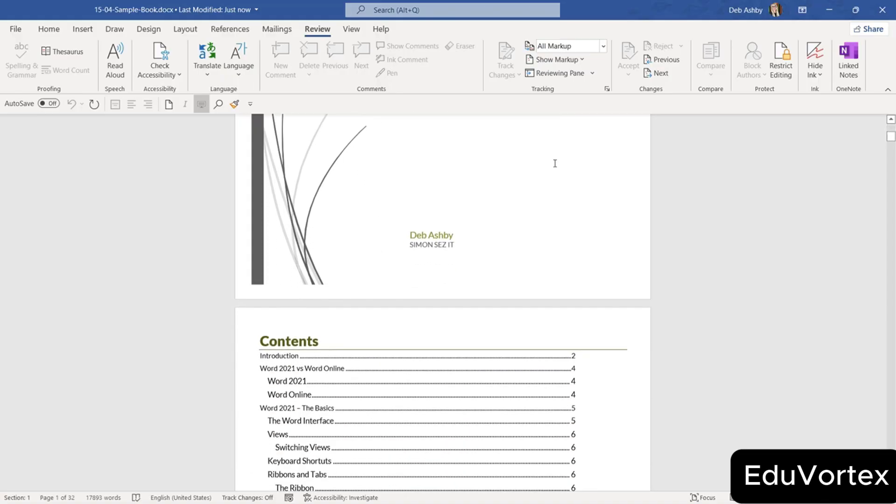
{"action": "scroll", "coordinate": [555, 163], "scroll_direction": "down", "scroll_amount": 3}
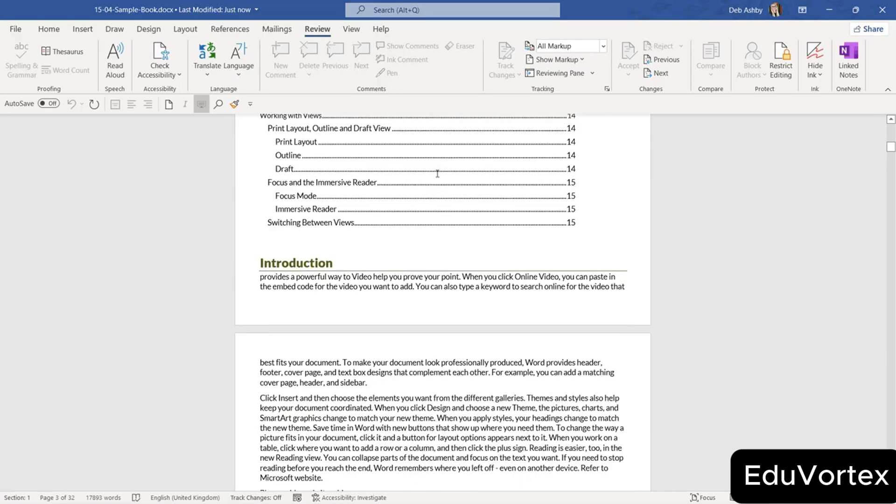
{"action": "scroll", "coordinate": [438, 174], "scroll_direction": "down", "scroll_amount": 4}
{"action": "scroll", "coordinate": [437, 174], "scroll_direction": "down", "scroll_amount": 2}
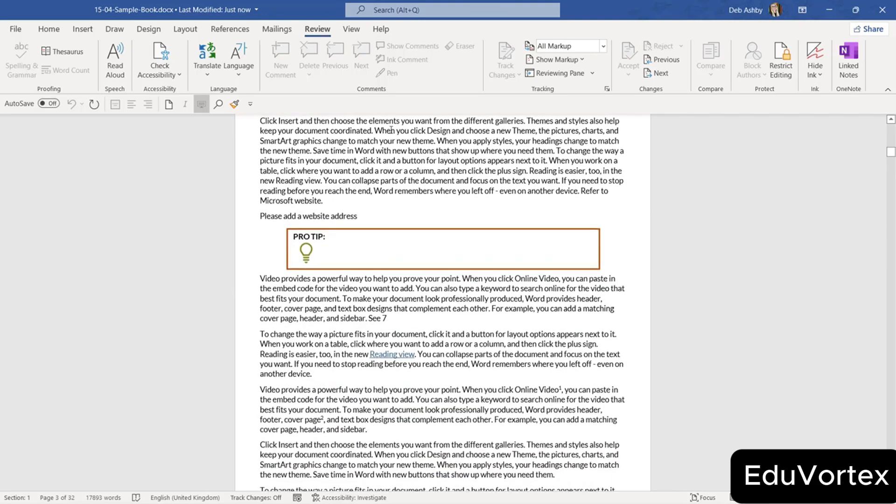
{"action": "scroll", "coordinate": [507, 155], "scroll_direction": "up", "scroll_amount": 2}
{"action": "left_click", "coordinate": [507, 155]}
{"action": "key", "text": "Return"}
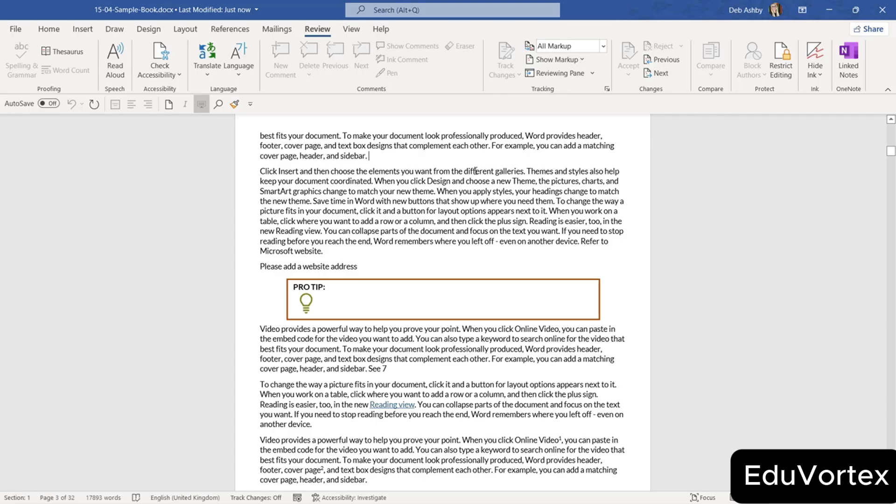
Try another edit after 'Microsoft website.' and show the Restrict Editing permissions.
{"action": "scroll", "coordinate": [368, 171], "scroll_direction": "down", "scroll_amount": 1}
{"action": "left_click", "coordinate": [336, 230]}
{"action": "key", "text": "Return"}
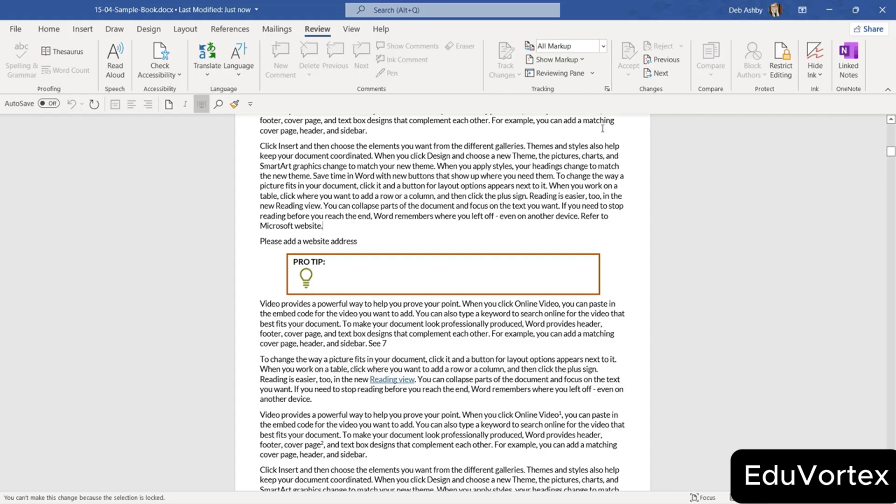
{"action": "left_click", "coordinate": [782, 70]}
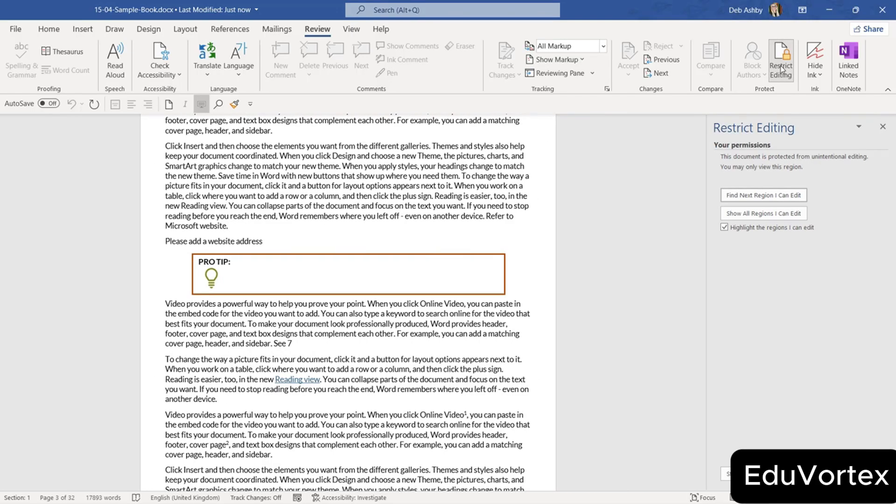
Stop the editing protection by entering the document's password.
{"action": "left_click", "coordinate": [726, 474]}
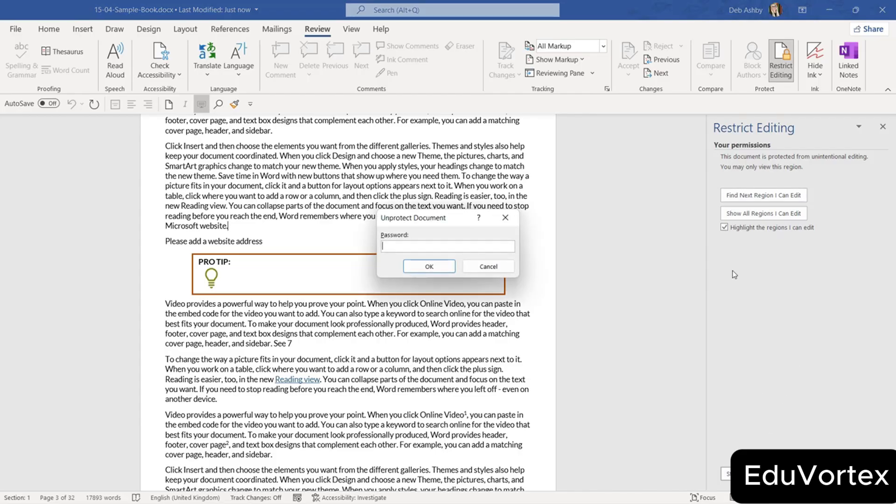
{"action": "left_click_drag", "start_coordinate": [462, 222], "coordinate": [474, 152]}
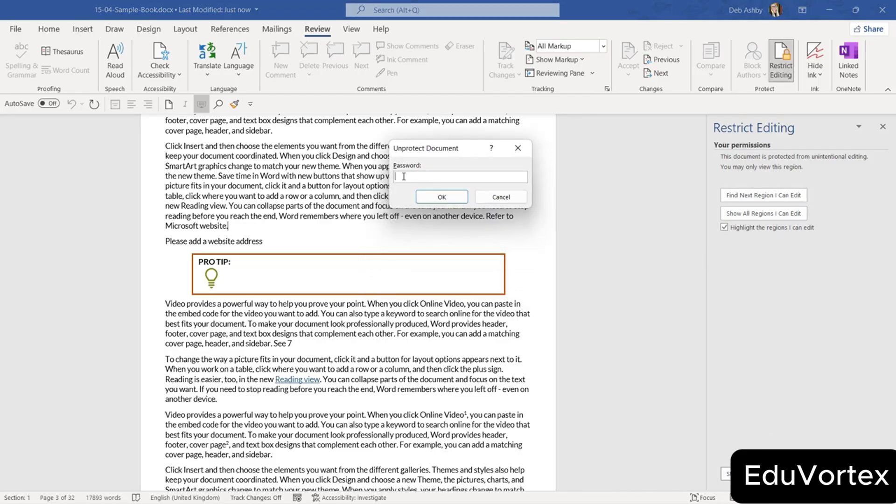
{"action": "type", "text": "•••••••"}
{"action": "key", "text": "Return"}
Test editing by typing 'sfsdf' after 'sidebar.' and deleting it, then close the pane and open File.
{"action": "left_click", "coordinate": [271, 132]}
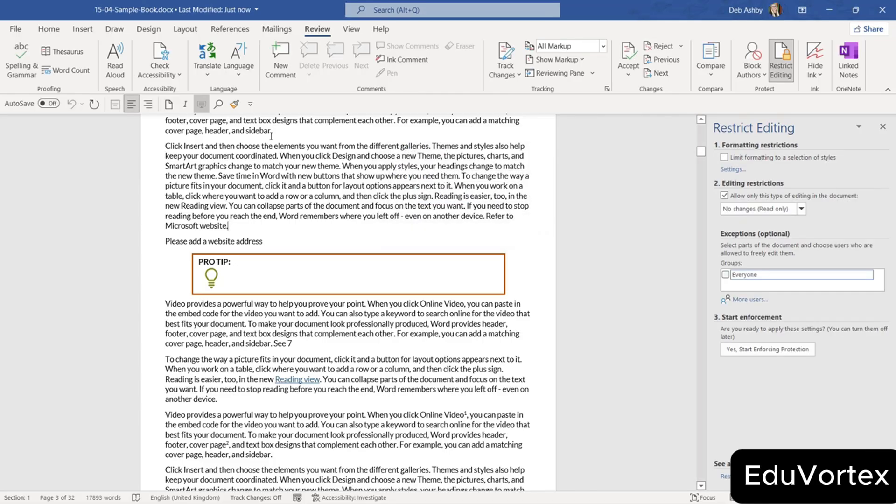
{"action": "type", "text": "sfsdf"}
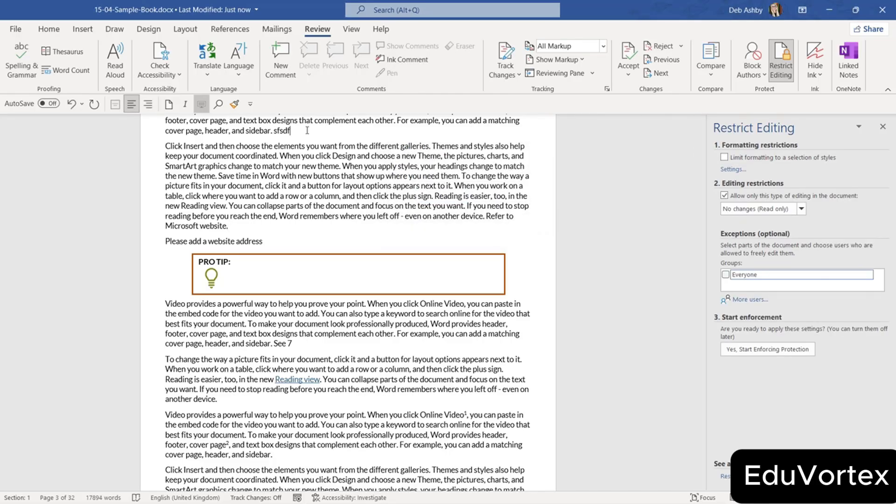
{"action": "key", "text": "BackSpace"}
{"action": "key", "text": "BackSpace"}
{"action": "key", "text": "BackSpace"}
{"action": "key", "text": "BackSpace"}
{"action": "key", "text": "BackSpace"}
{"action": "left_click", "coordinate": [882, 127]}
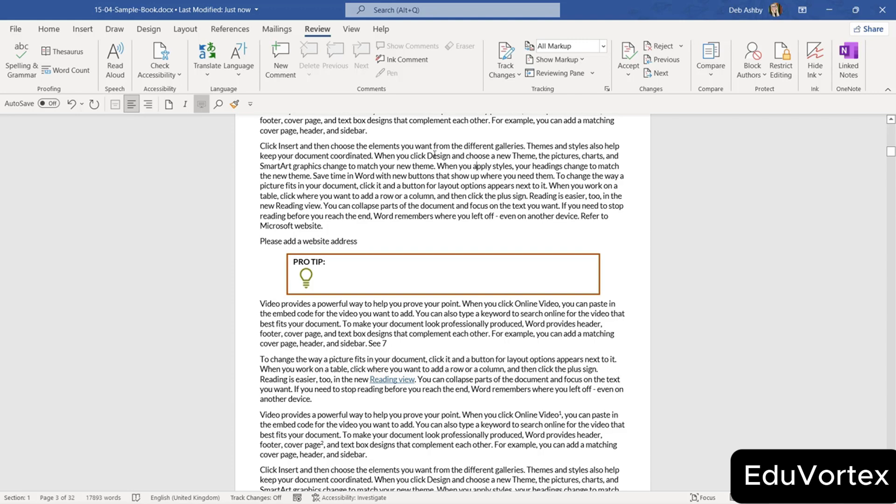
{"action": "left_click", "coordinate": [16, 30]}
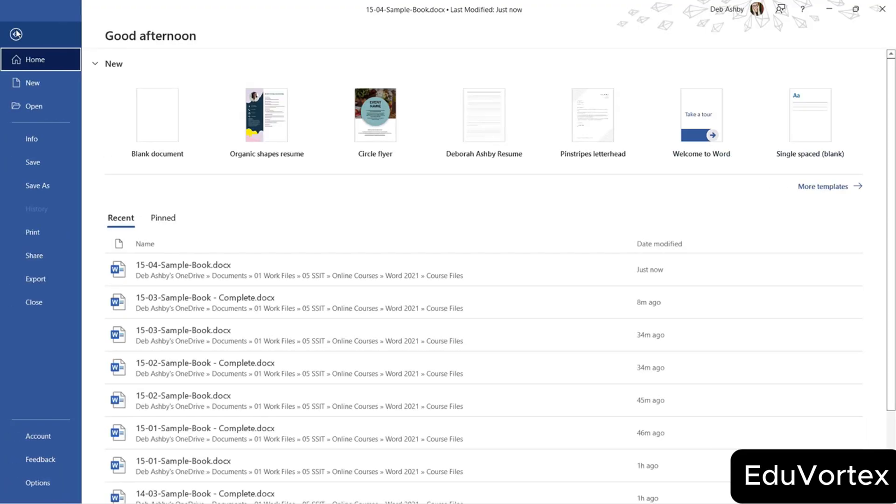
Set 15-04-Sample-Book.docx to Always Open Read-Only, then close it and save the changes.
{"action": "left_click", "coordinate": [33, 140]}
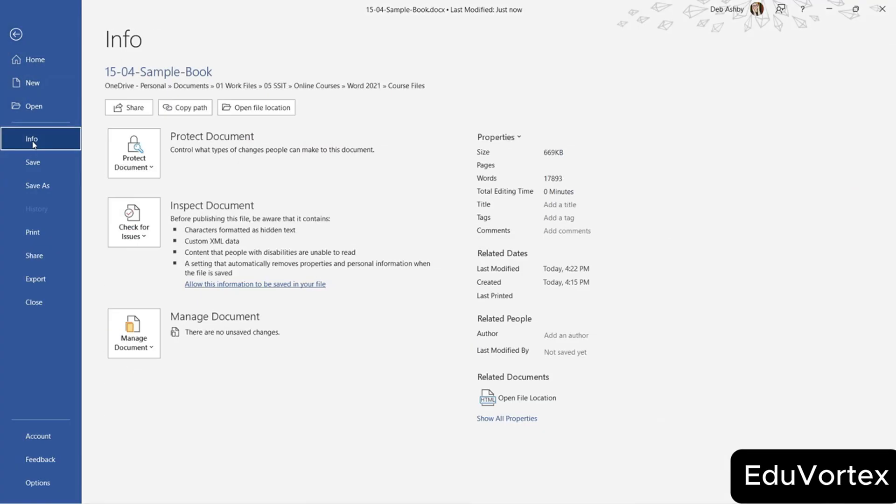
{"action": "left_click", "coordinate": [151, 168]}
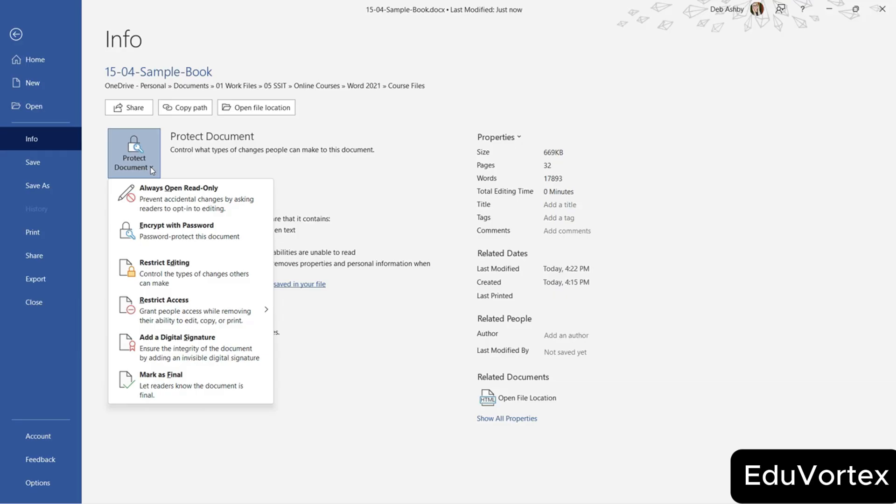
{"action": "left_click", "coordinate": [199, 209]}
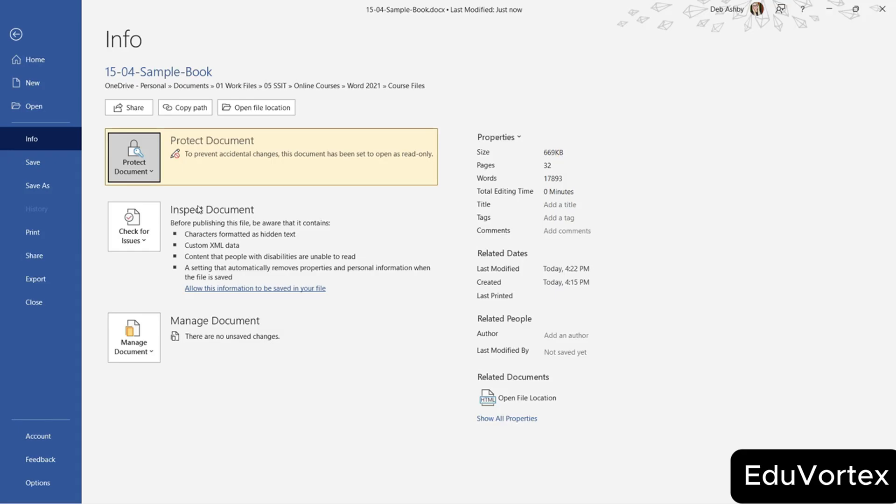
{"action": "left_click", "coordinate": [41, 303]}
{"action": "left_click", "coordinate": [401, 270]}
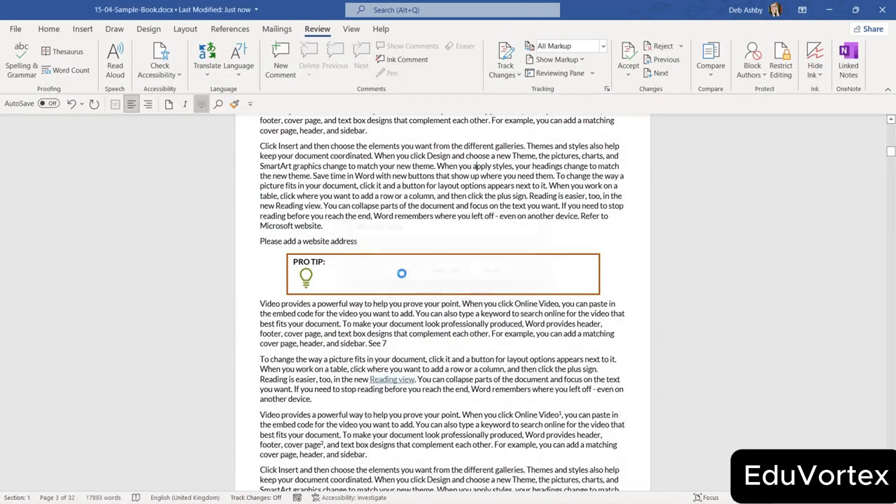
Reopen 15-04-Sample-Book.docx from Recent, answering Yes to open it read-only.
{"action": "left_click", "coordinate": [20, 31]}
{"action": "left_click", "coordinate": [251, 260]}
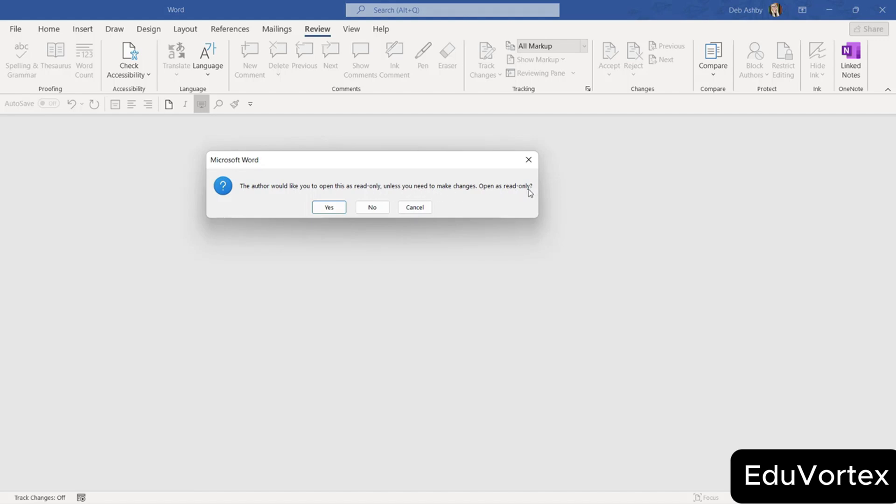
{"action": "left_click", "coordinate": [341, 206]}
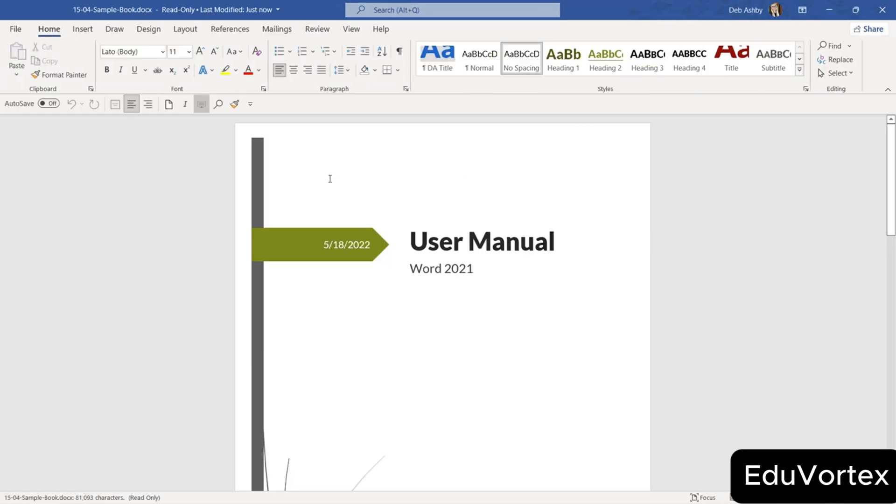
{"action": "scroll", "coordinate": [335, 324], "scroll_direction": "down", "scroll_amount": 5}
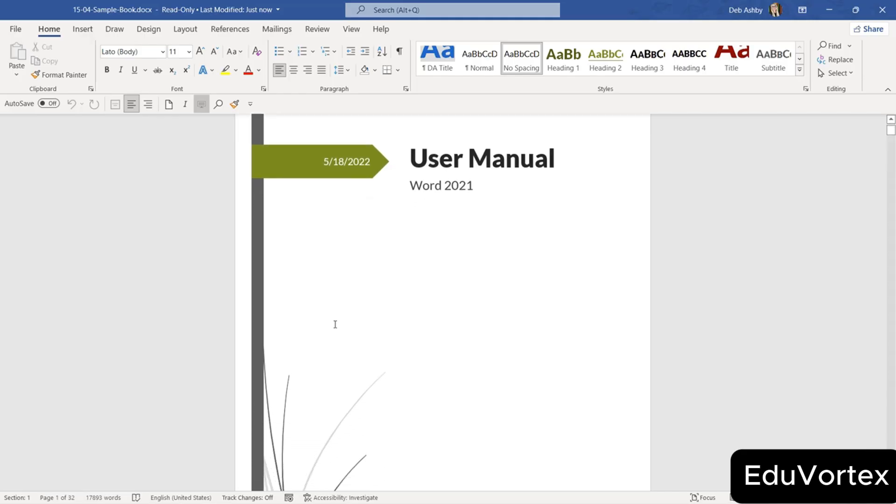
{"action": "scroll", "coordinate": [335, 324], "scroll_direction": "up", "scroll_amount": 5}
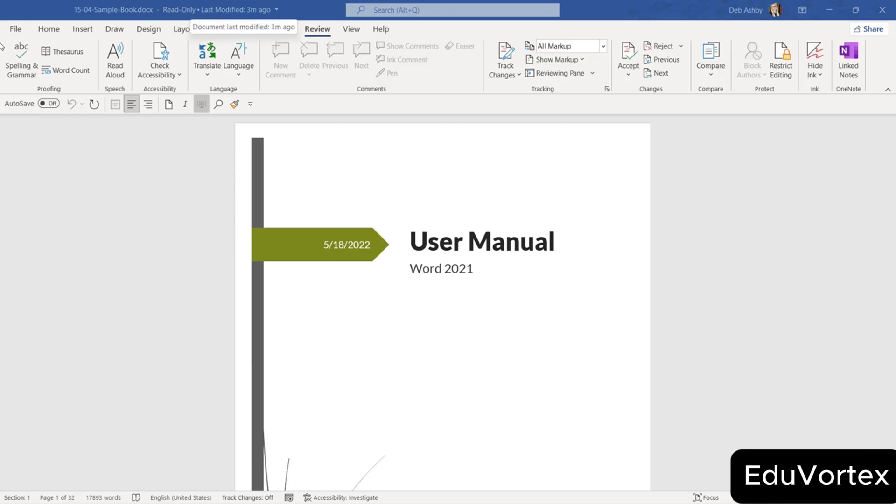
Save a copy as 15-04-Sample-Book2.docx with Read-only recommended unchecked in General Options.
{"action": "left_click", "coordinate": [16, 30]}
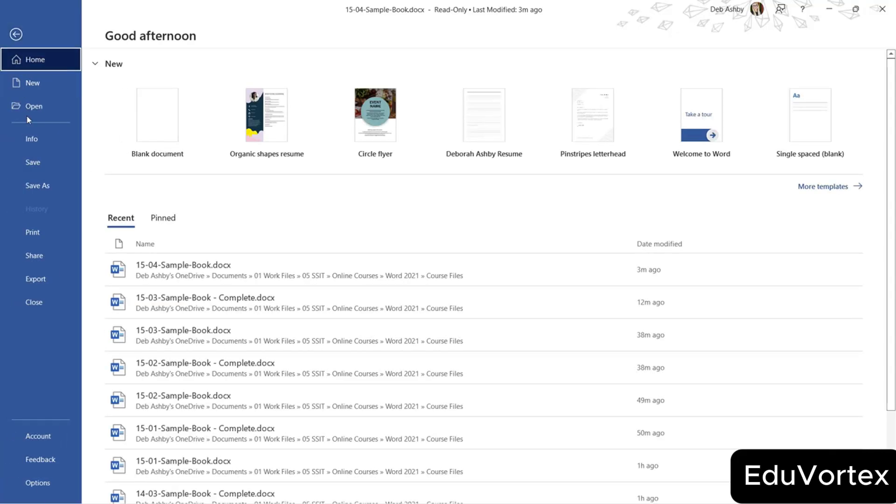
{"action": "left_click", "coordinate": [31, 138]}
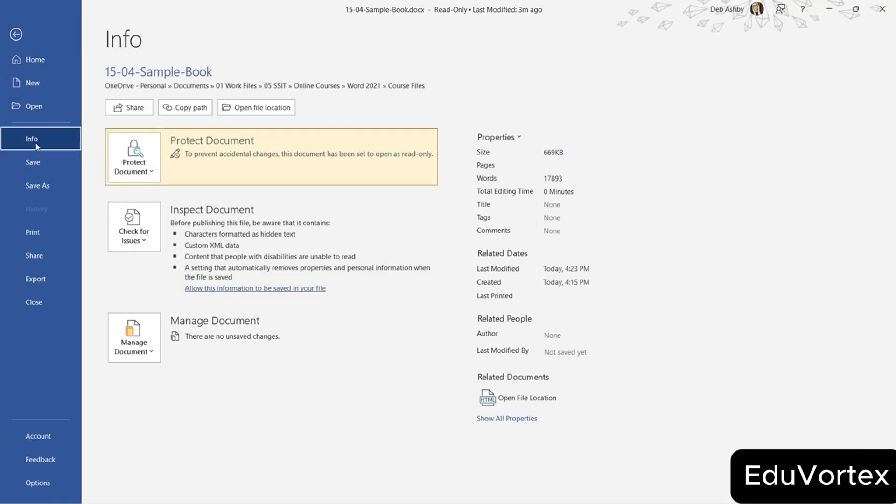
{"action": "left_click", "coordinate": [148, 174]}
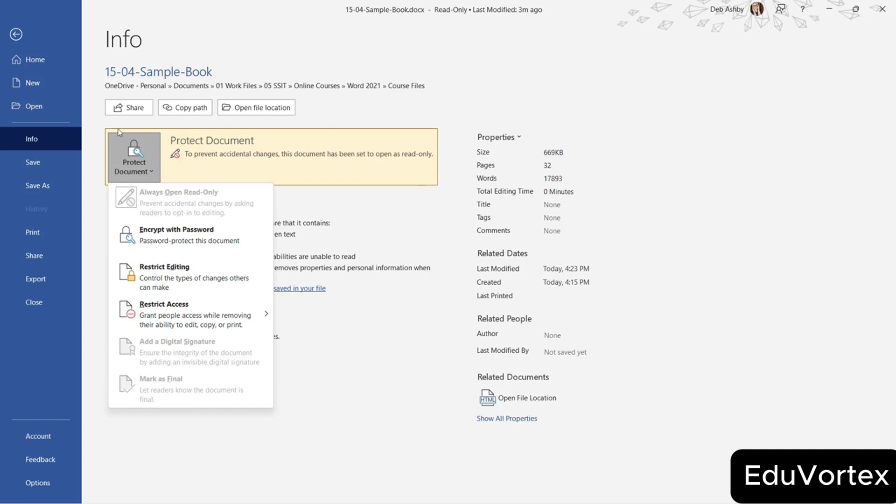
{"action": "left_click", "coordinate": [37, 185]}
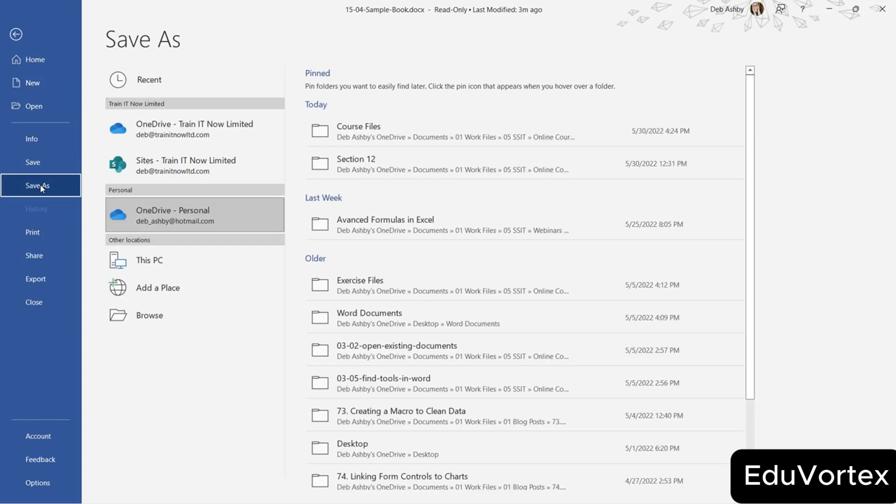
{"action": "left_click", "coordinate": [152, 315]}
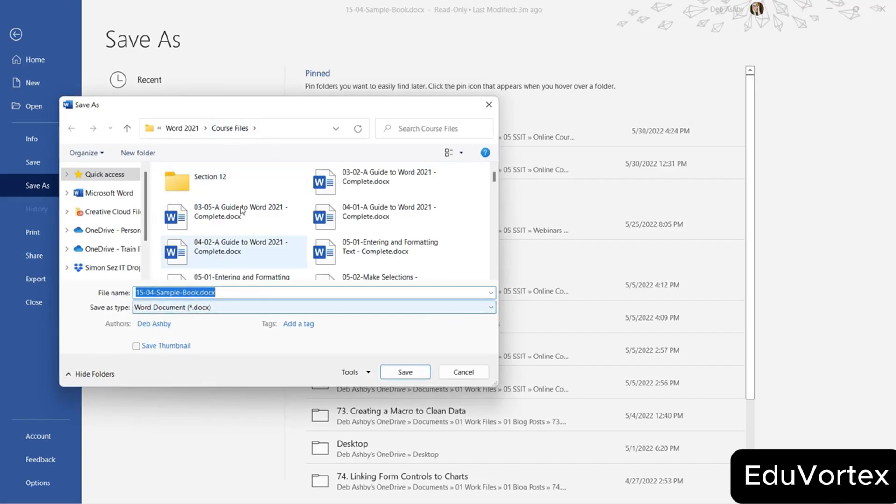
{"action": "left_click", "coordinate": [368, 372]}
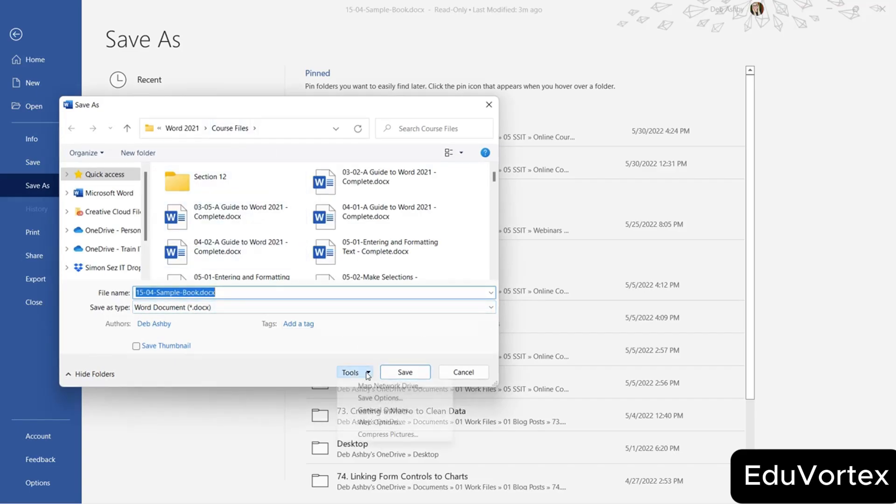
{"action": "left_click", "coordinate": [367, 411]}
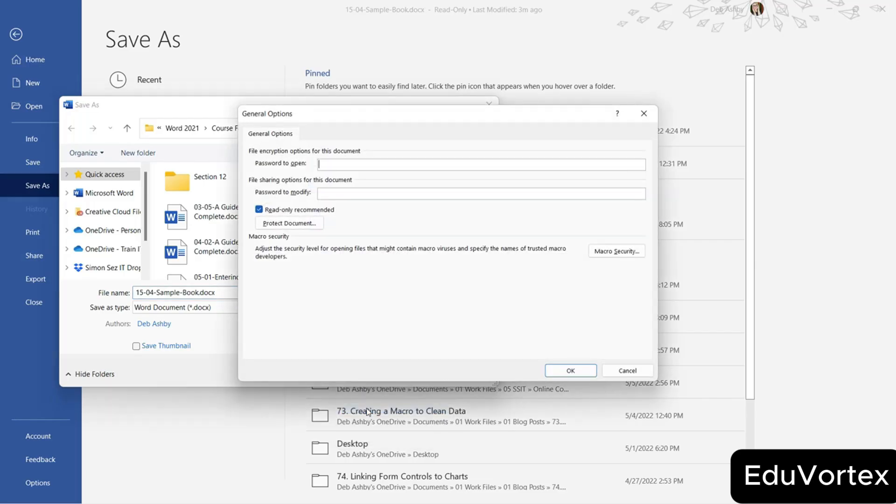
{"action": "left_click", "coordinate": [259, 210]}
{"action": "left_click", "coordinate": [567, 370]}
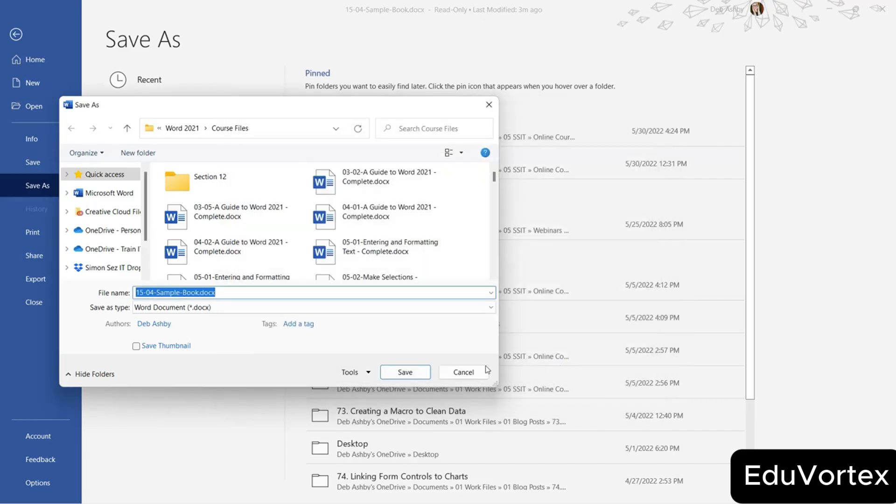
{"action": "left_click", "coordinate": [204, 289]}
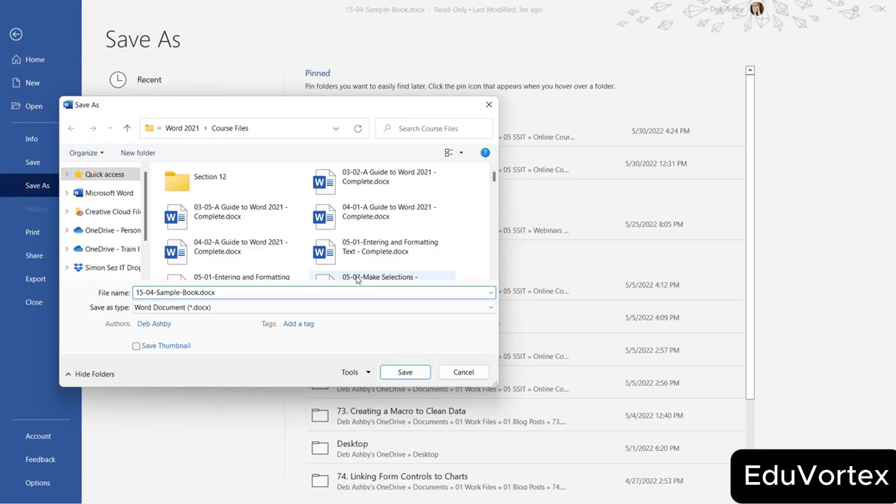
{"action": "left_click", "coordinate": [412, 374]}
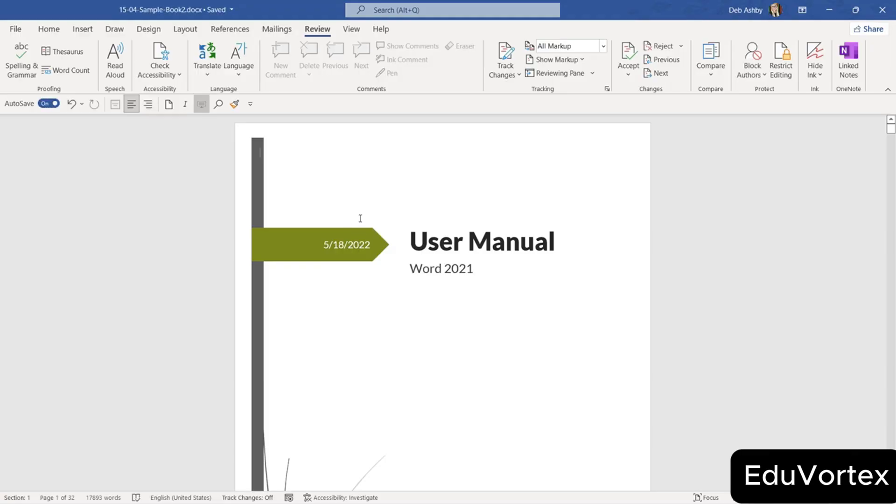
Encrypt 15-04-Sample-Book2 with a password, entering and confirming it.
{"action": "left_click", "coordinate": [16, 29]}
{"action": "left_click", "coordinate": [36, 148]}
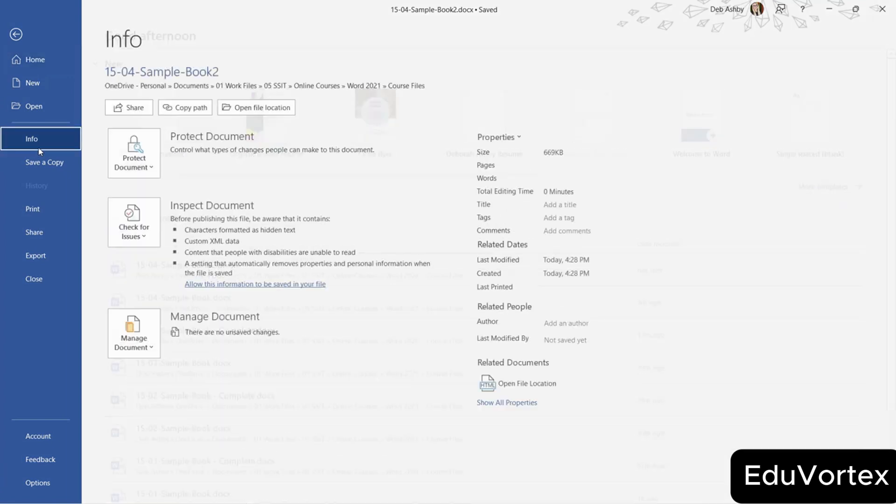
{"action": "left_click", "coordinate": [148, 165]}
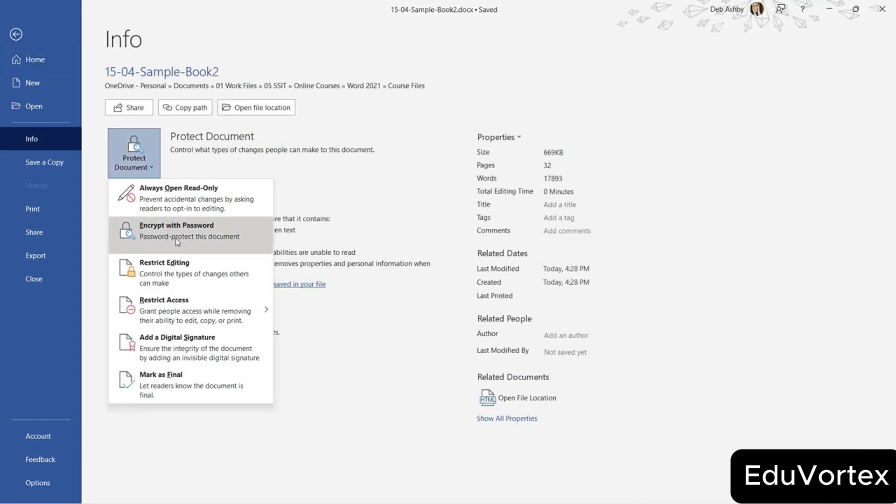
{"action": "left_click", "coordinate": [176, 238]}
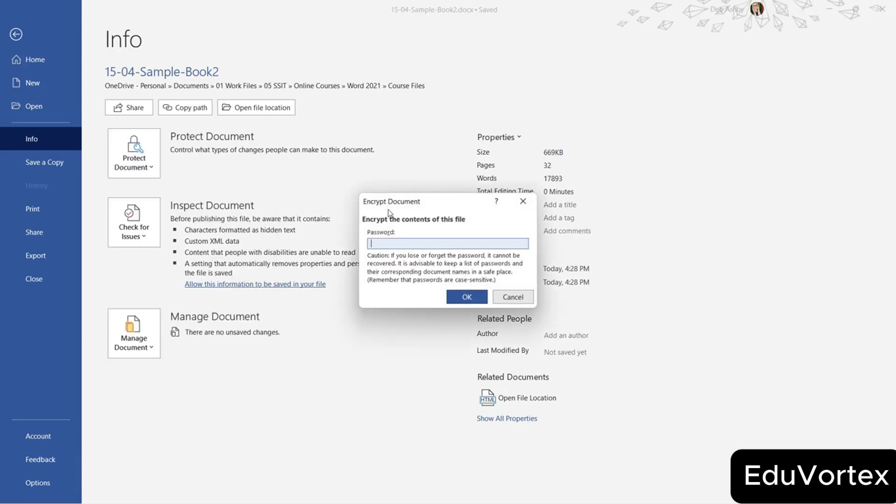
{"action": "type", "text": "•••••••"}
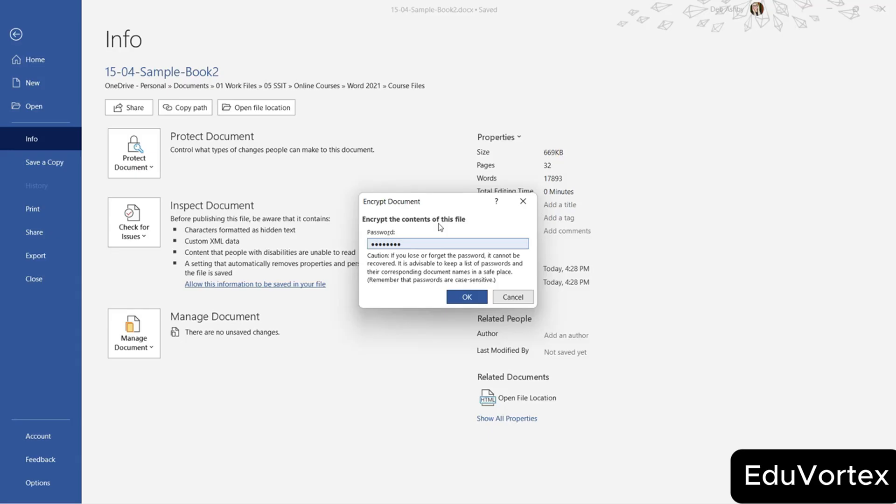
{"action": "left_click", "coordinate": [467, 297]}
{"action": "type", "text": "password"}
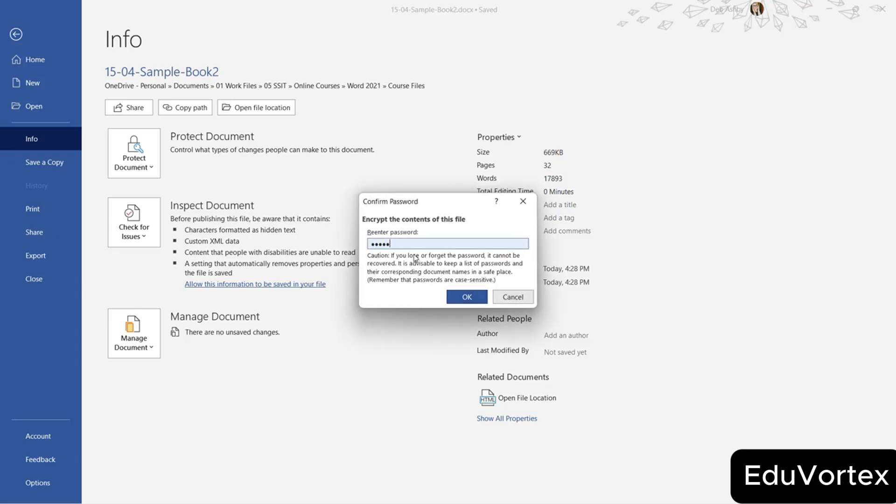
{"action": "left_click", "coordinate": [466, 296]}
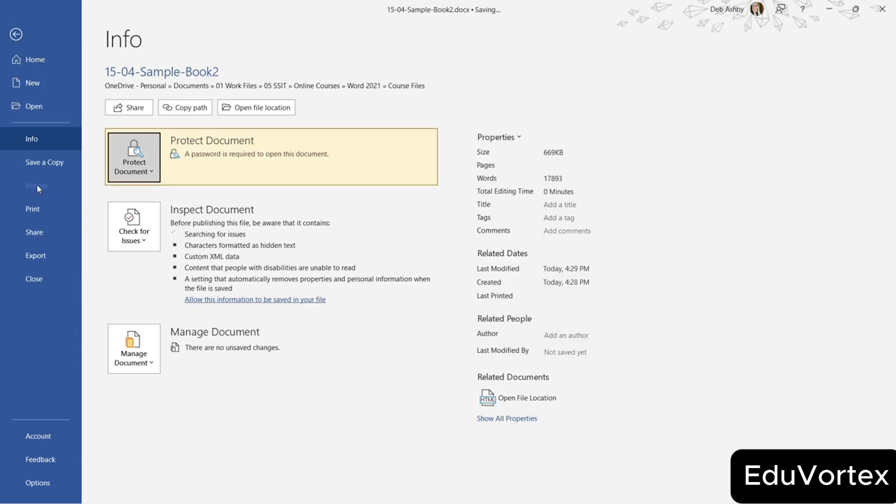
Close the document, reopen it from Recent with the password, and view its Info page.
{"action": "left_click", "coordinate": [47, 277]}
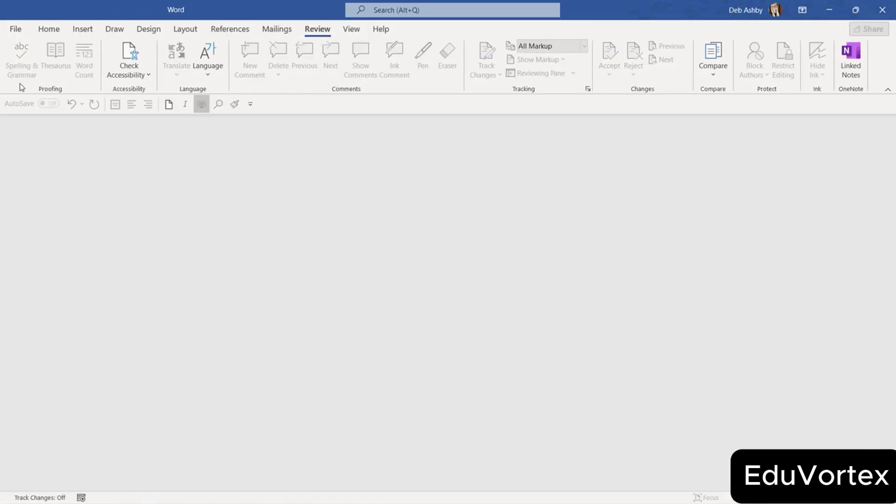
{"action": "left_click", "coordinate": [15, 28]}
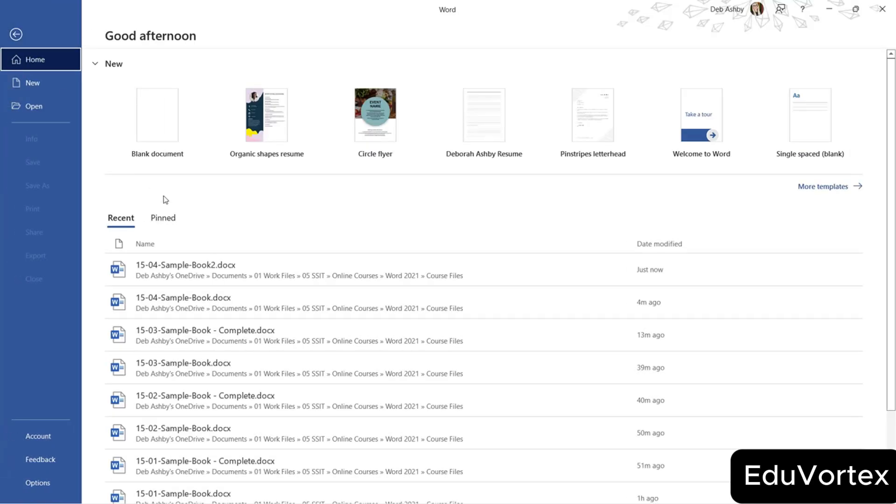
{"action": "left_click", "coordinate": [198, 267]}
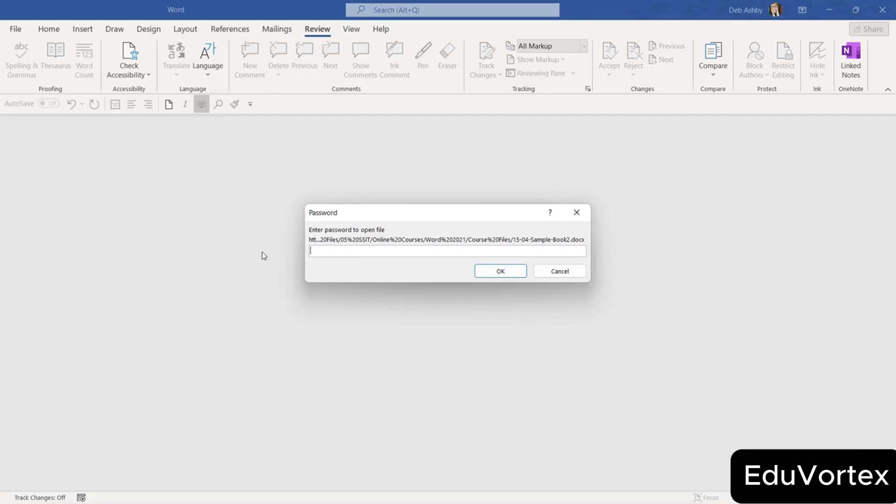
{"action": "type", "text": "password"}
{"action": "key", "text": "Return"}
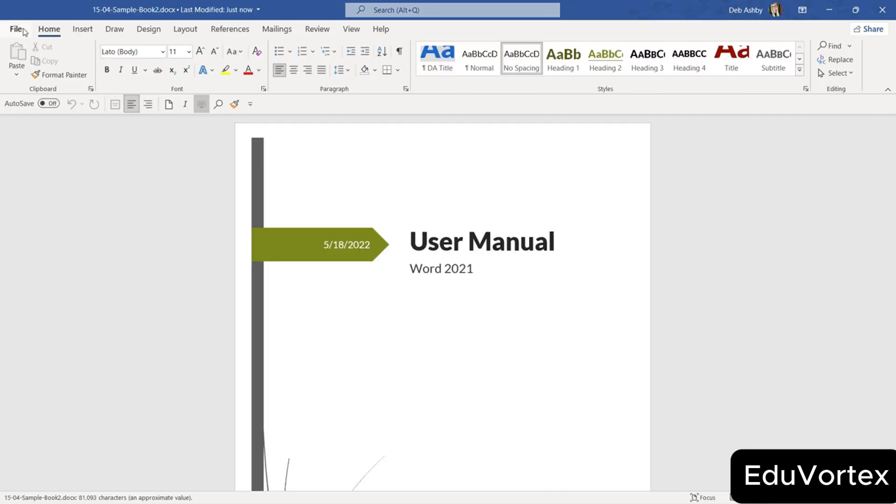
{"action": "left_click", "coordinate": [15, 29]}
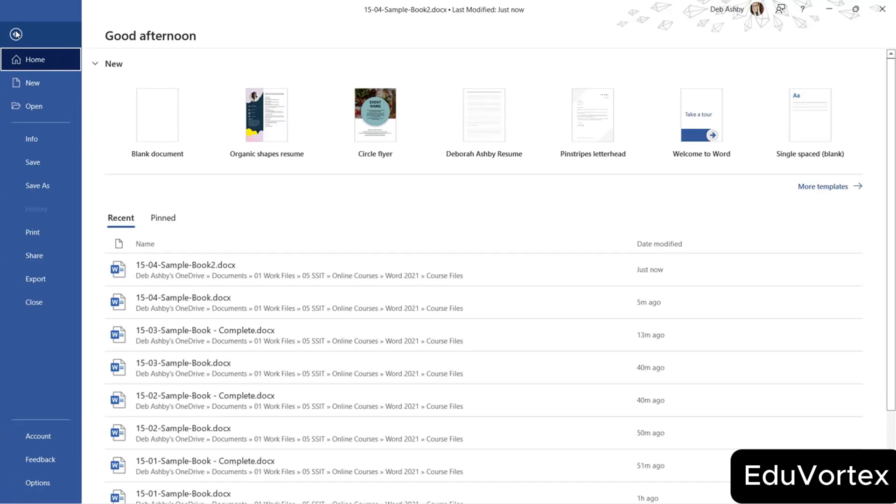
{"action": "left_click", "coordinate": [48, 144]}
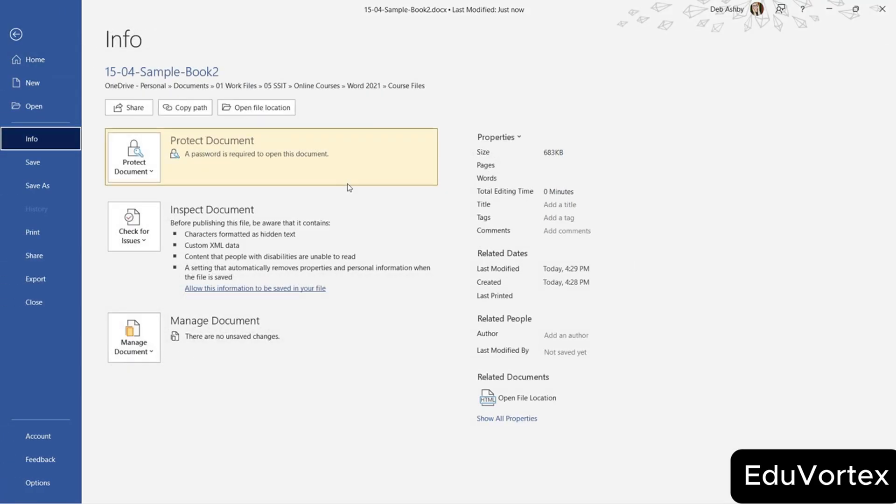
Mark 15-04-Sample-Book2 as final, check that Status reads Final under all properties, and close it.
{"action": "left_click", "coordinate": [137, 180]}
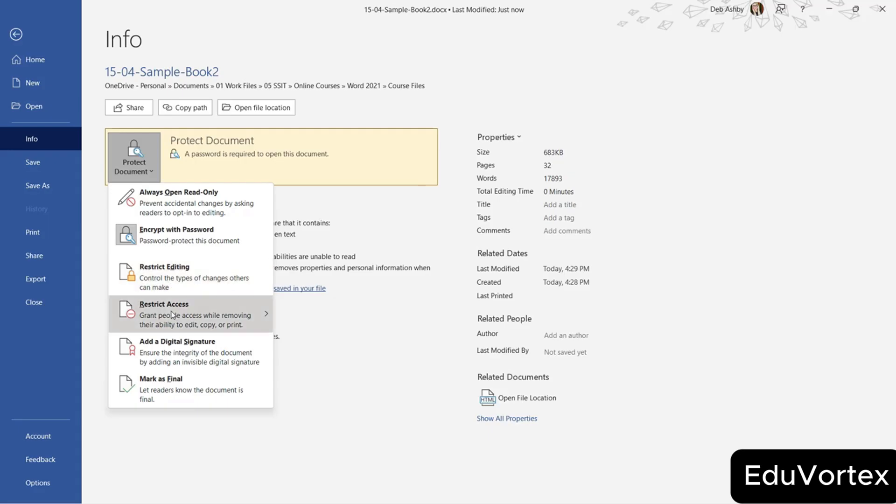
{"action": "mouse_move", "coordinate": [171, 314]}
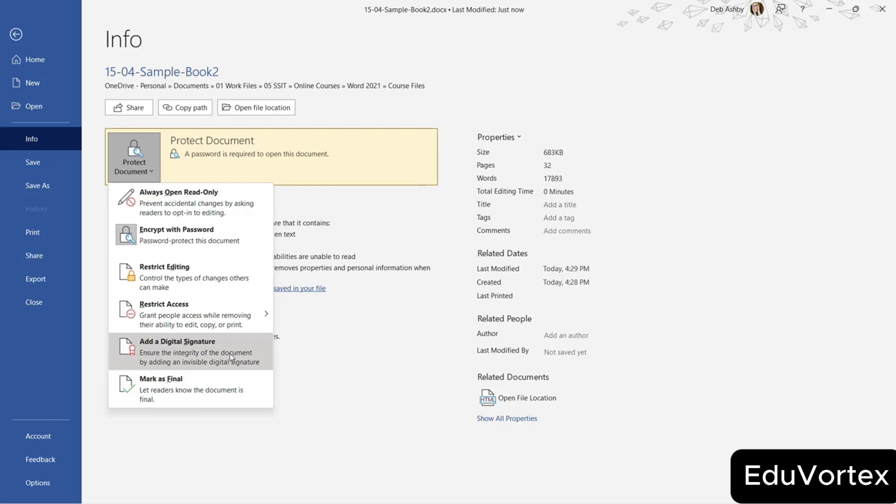
{"action": "left_click", "coordinate": [188, 394]}
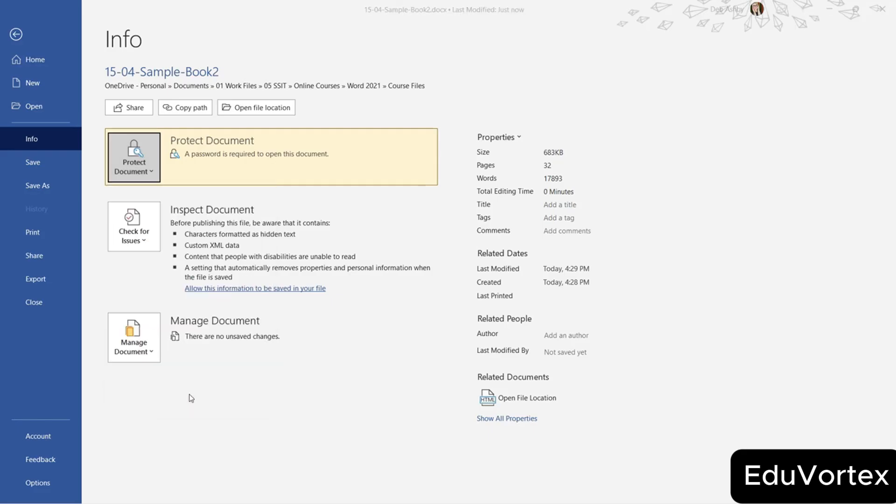
{"action": "left_click", "coordinate": [428, 288]}
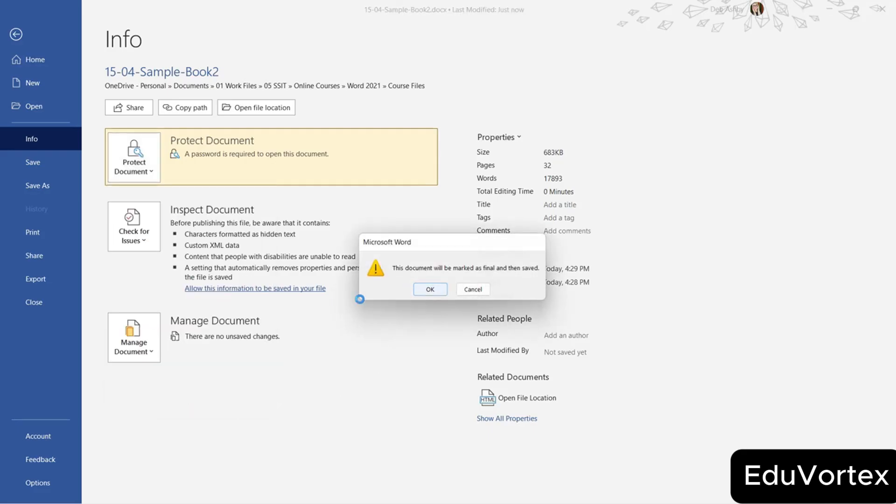
{"action": "left_click", "coordinate": [450, 306]}
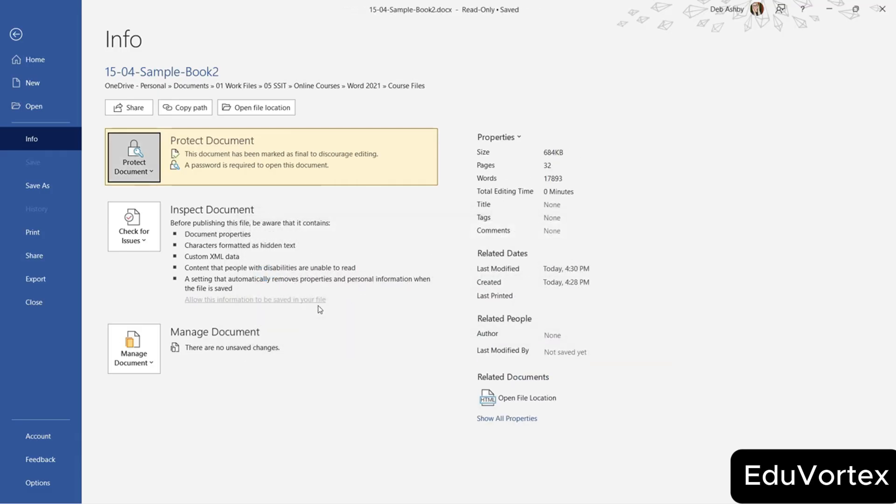
{"action": "left_click", "coordinate": [521, 419]}
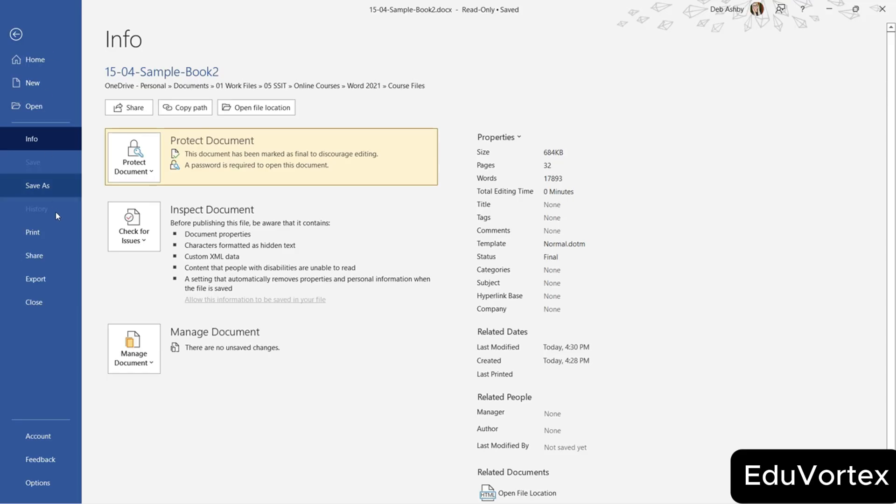
{"action": "left_click", "coordinate": [46, 303]}
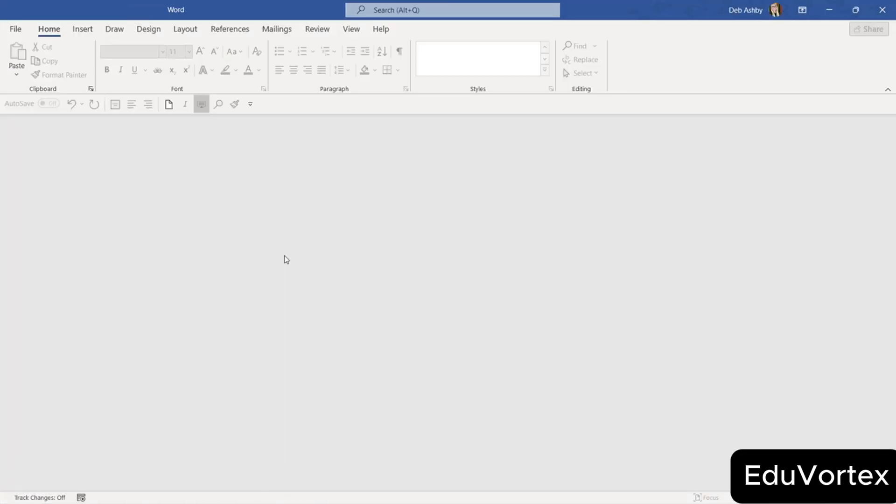
Reopen 15-04-Sample-Book2 with its password and choose Edit Anyway on the Marked as Final bar.
{"action": "left_click", "coordinate": [16, 29]}
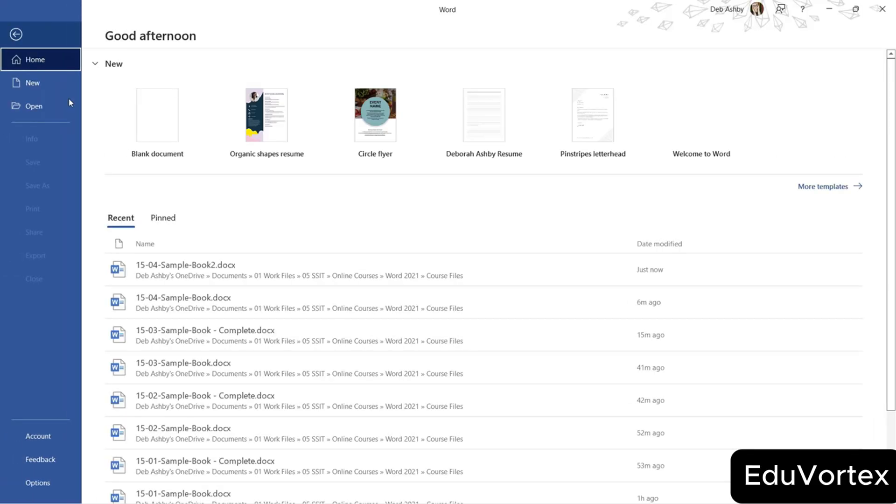
{"action": "left_click", "coordinate": [189, 268]}
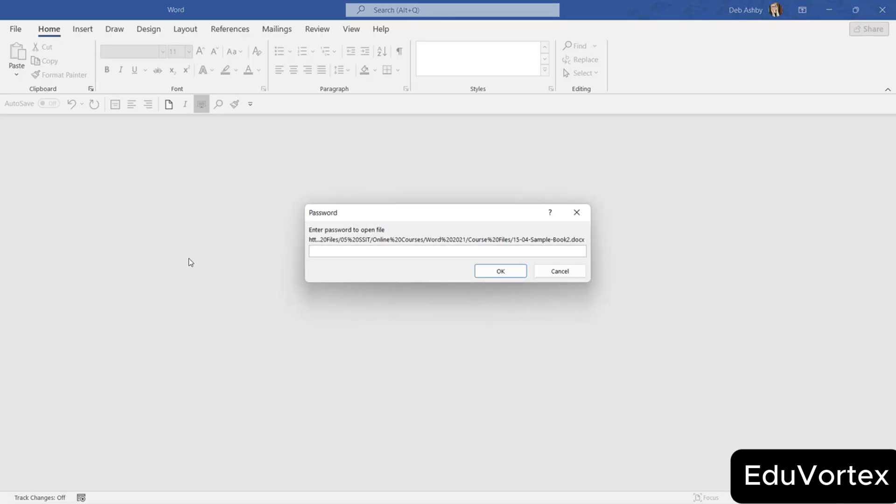
{"action": "type", "text": "password"}
{"action": "key", "text": "Return"}
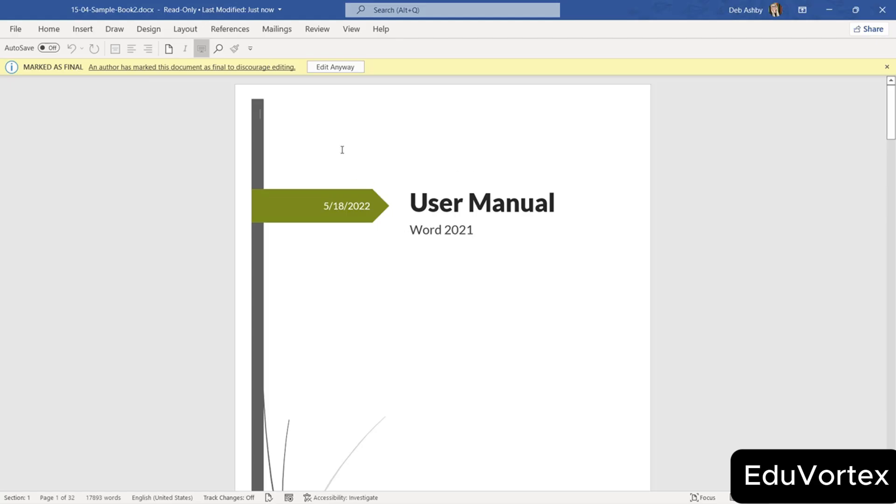
{"action": "left_click", "coordinate": [330, 68]}
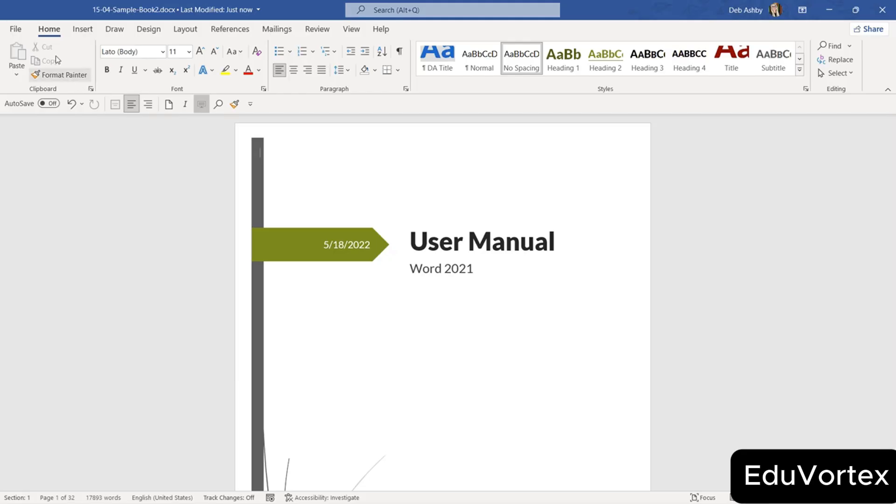
Clear the open password in Encrypt with Password, then return to the document's User Manual title.
{"action": "left_click", "coordinate": [16, 29]}
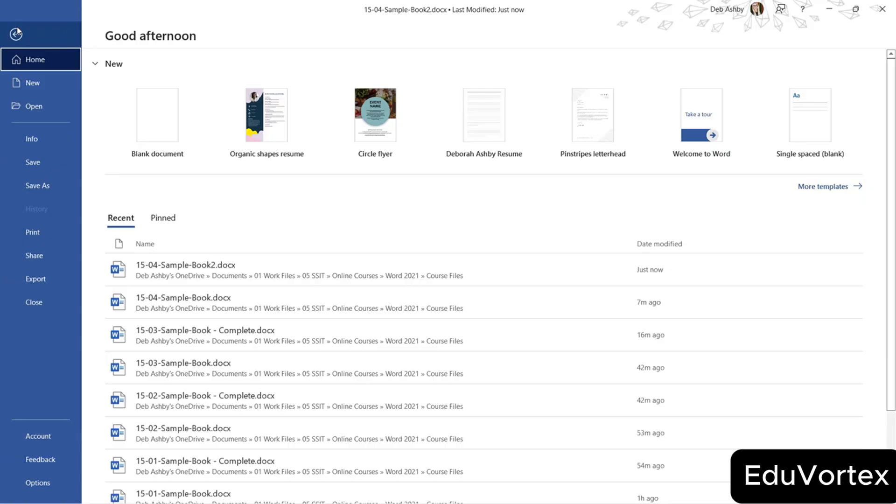
{"action": "left_click", "coordinate": [45, 140]}
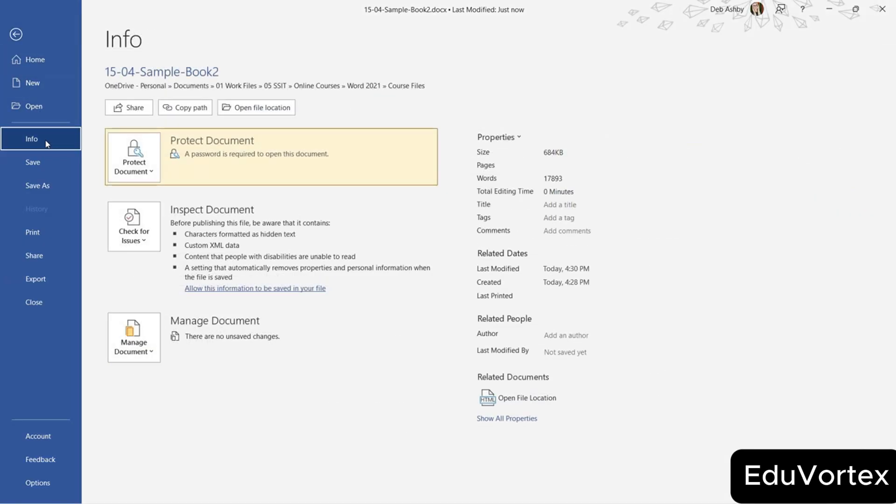
{"action": "left_click", "coordinate": [152, 168]}
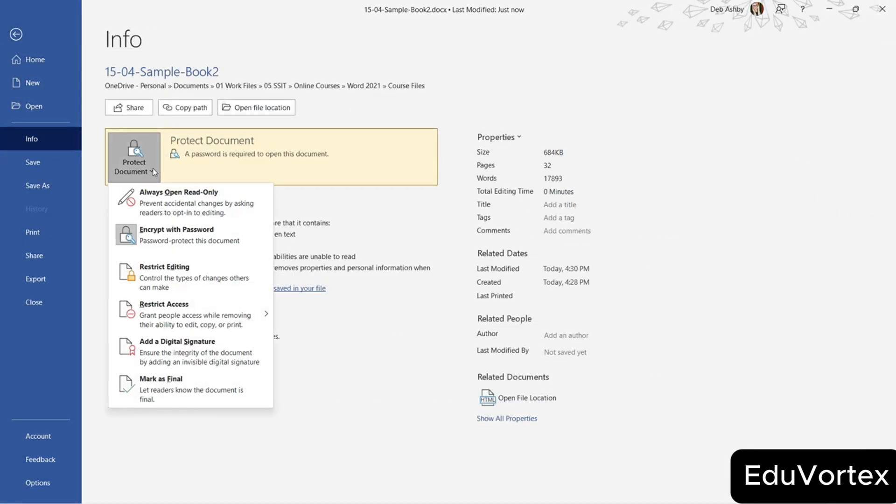
{"action": "left_click", "coordinate": [180, 239]}
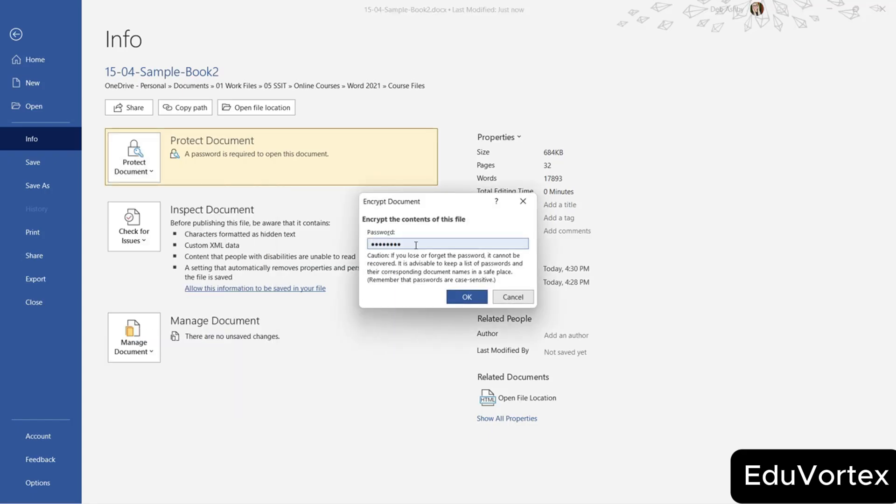
{"action": "key", "text": "ctrl+a"}
{"action": "key", "text": "BackSpace"}
{"action": "left_click", "coordinate": [467, 297]}
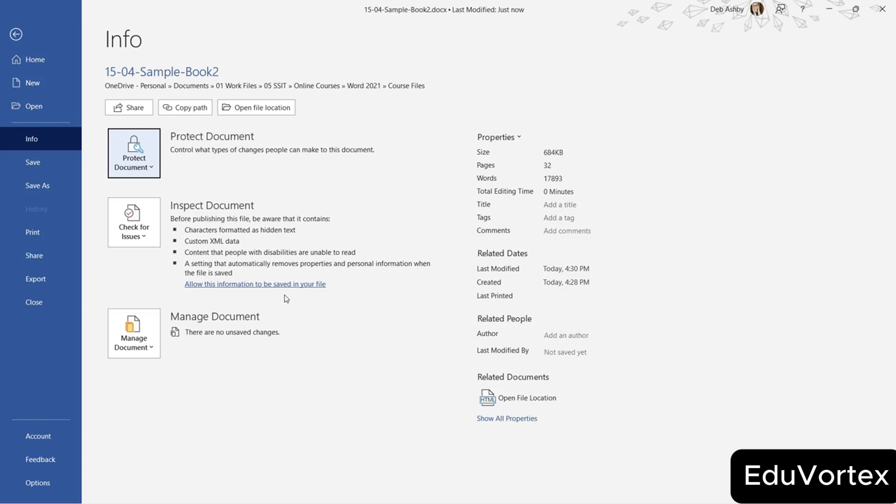
{"action": "left_click", "coordinate": [16, 36]}
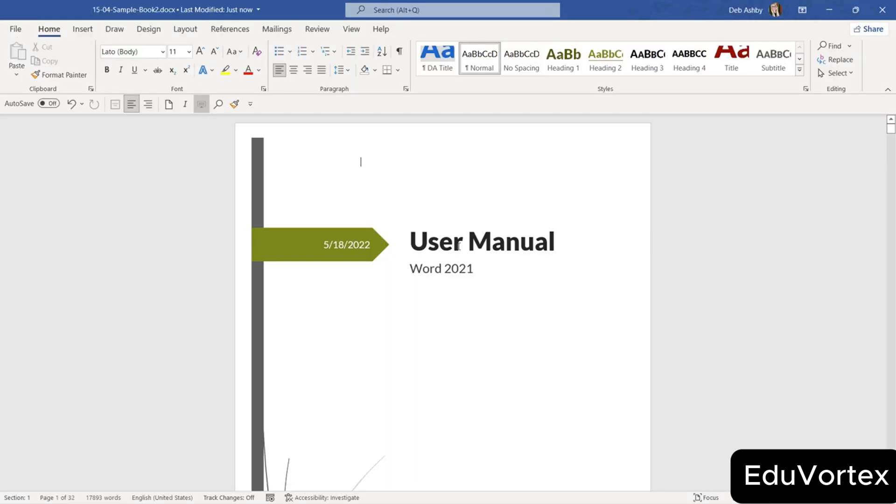
{"action": "left_click", "coordinate": [452, 242]}
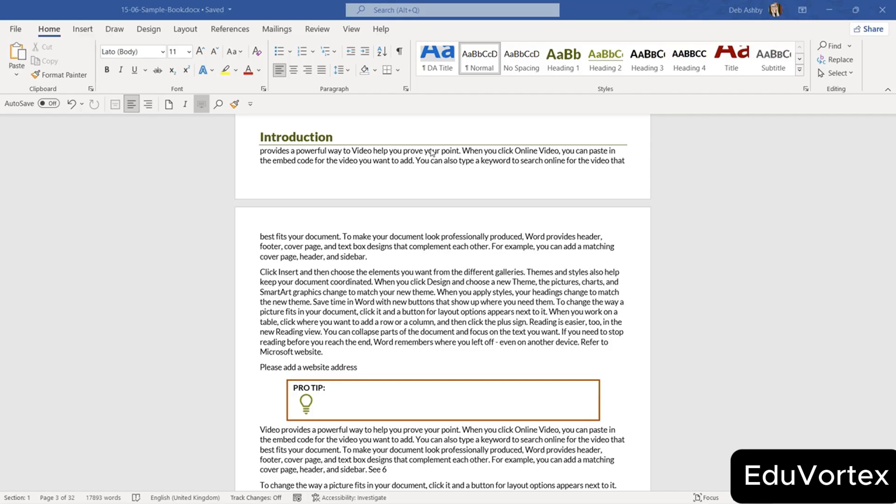
Invite the collaborator's e-mail address to 15-06-Sample-Book with Can edit permission.
{"action": "left_click", "coordinate": [861, 31]}
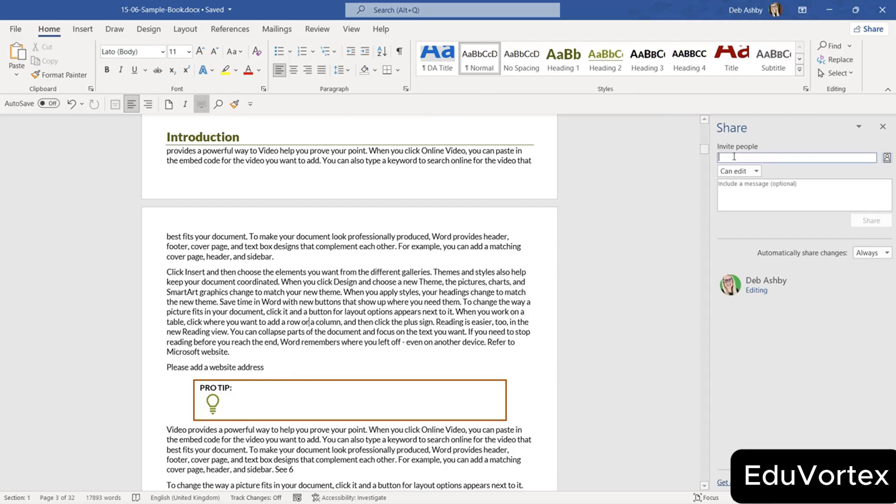
{"action": "type", "text": "cell"}
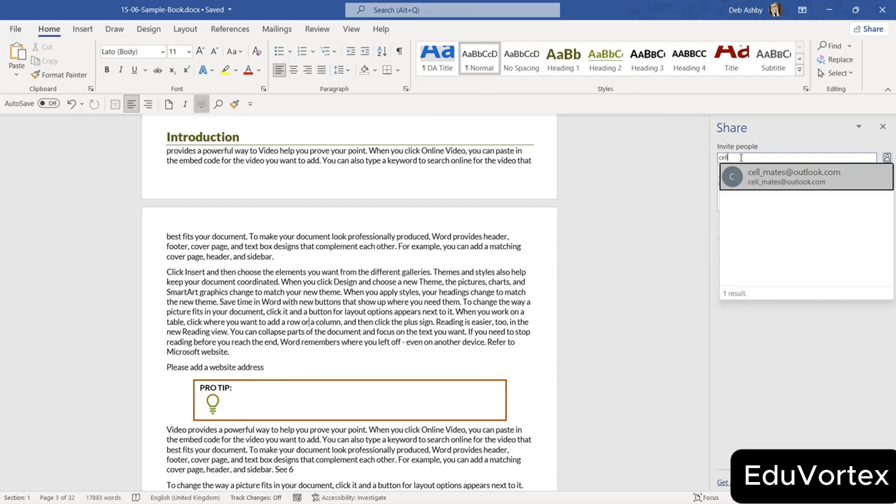
{"action": "left_click", "coordinate": [790, 176]}
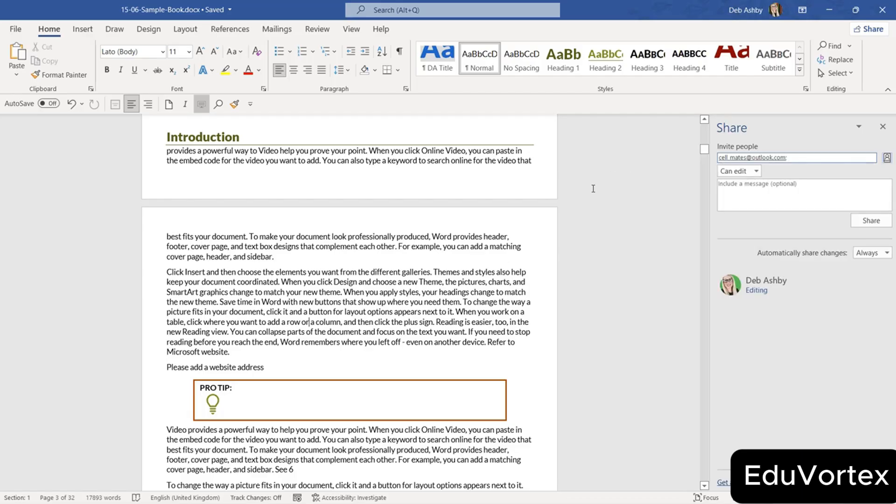
{"action": "left_click", "coordinate": [756, 171]}
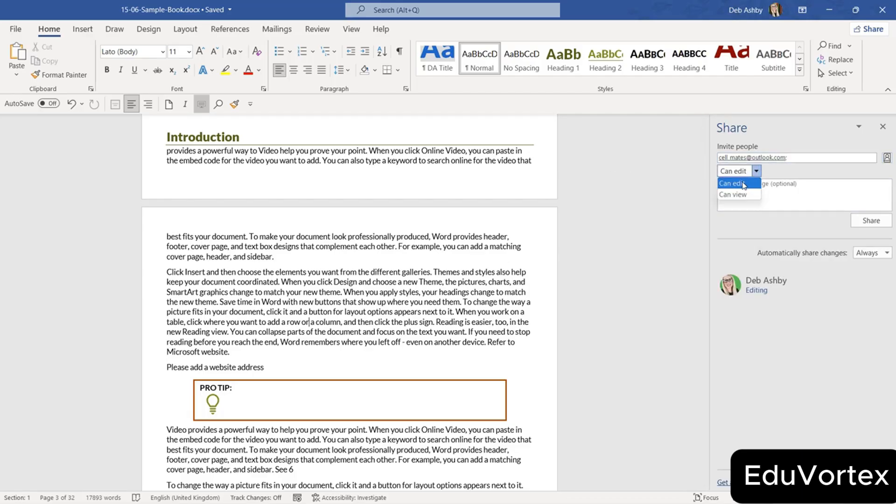
{"action": "left_click", "coordinate": [743, 184]}
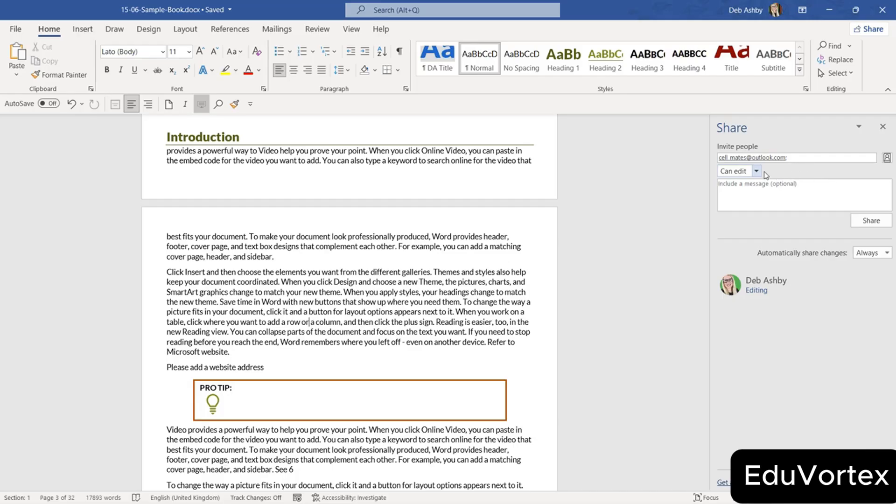
{"action": "left_click", "coordinate": [869, 222]}
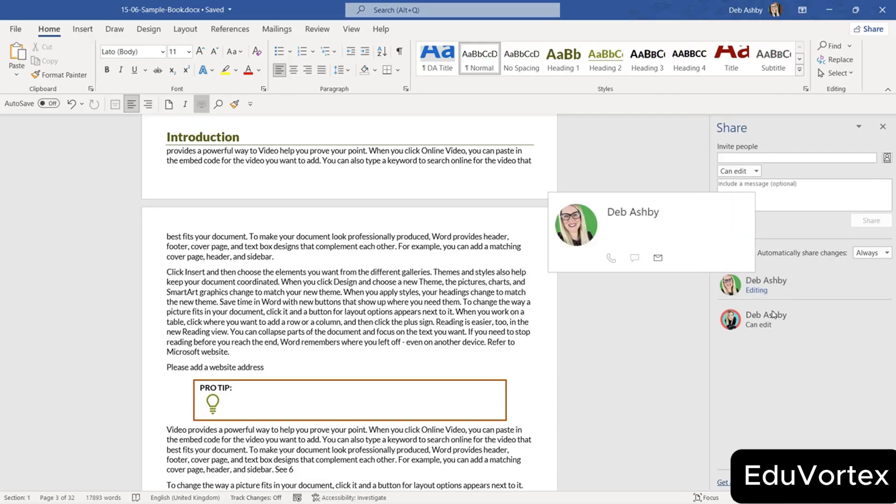
View the new collaborator's contact details in the Share pane, then close them.
{"action": "left_click", "coordinate": [790, 326]}
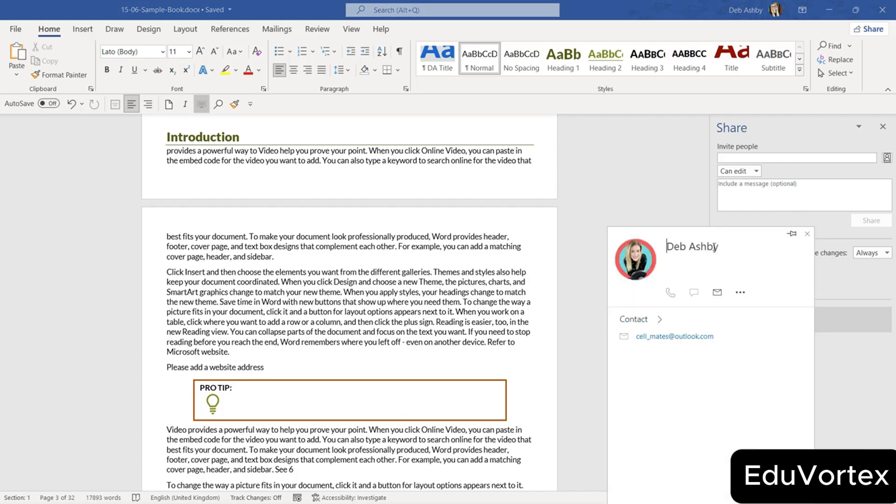
{"action": "left_click", "coordinate": [501, 233]}
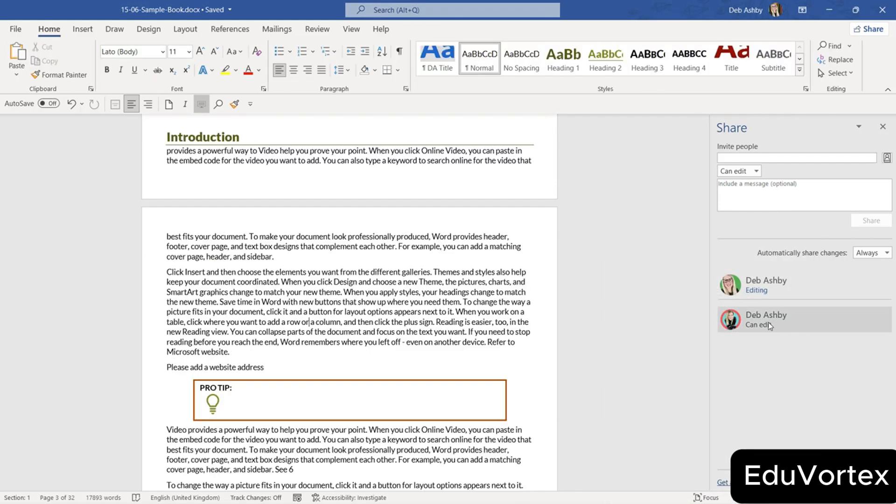
{"action": "mouse_move", "coordinate": [773, 323]}
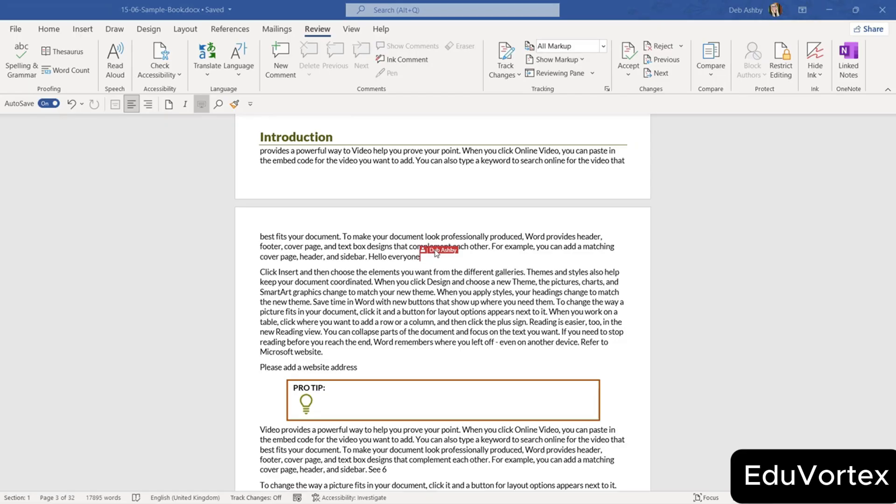
{"action": "left_click", "coordinate": [17, 32]}
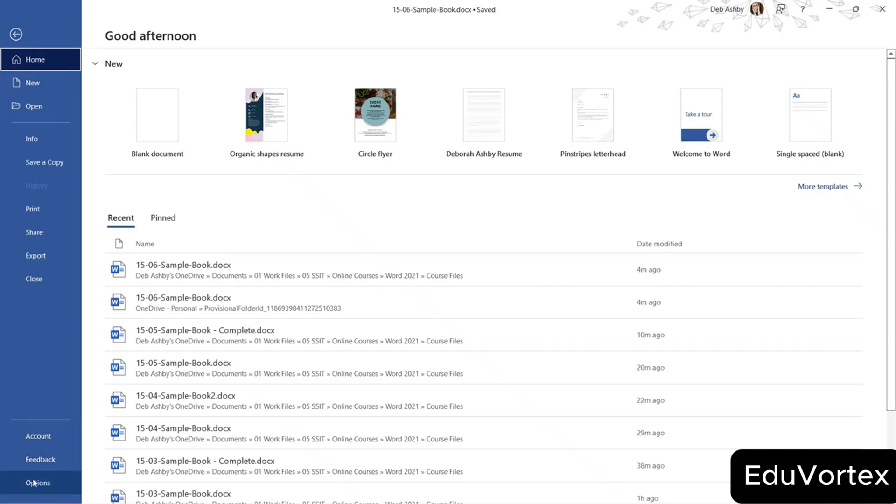
{"action": "left_click", "coordinate": [33, 483]}
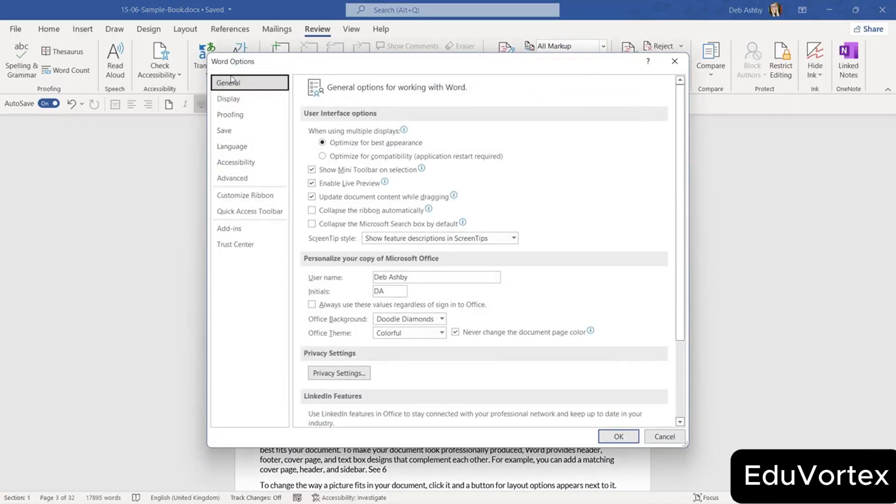
{"action": "left_click_drag", "start_coordinate": [682, 184], "coordinate": [682, 286]}
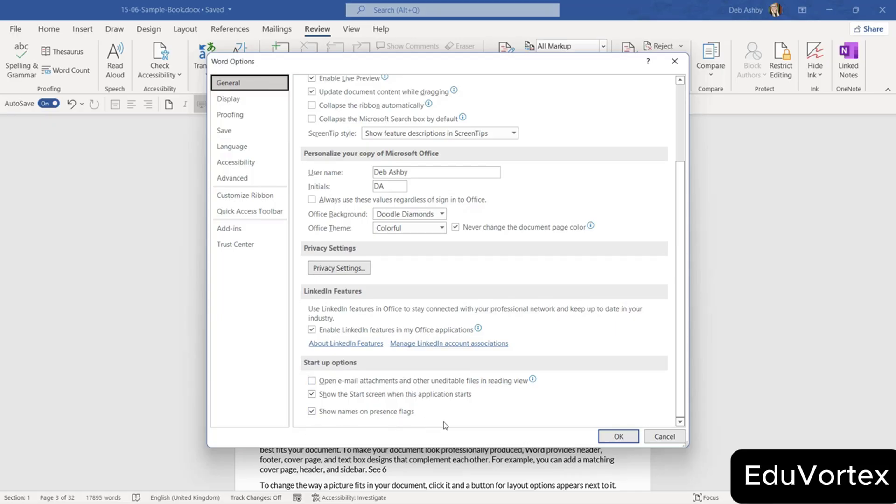
{"action": "left_click", "coordinate": [617, 436]}
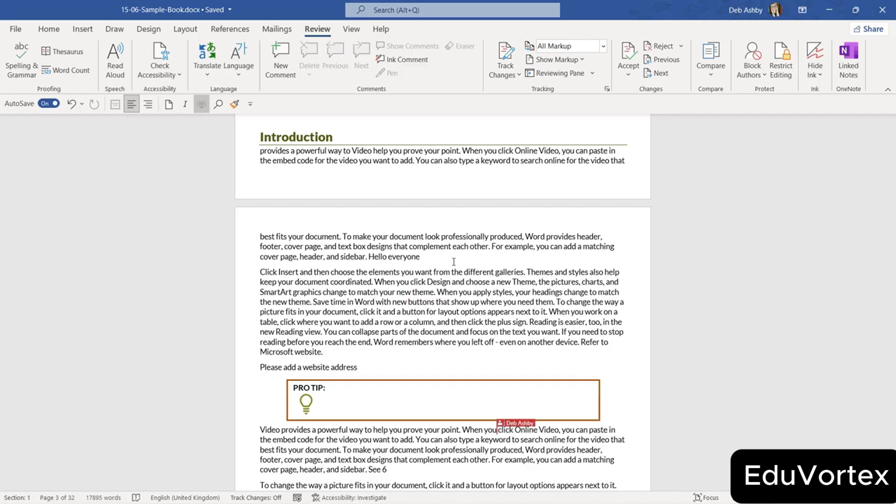
{"action": "scroll", "coordinate": [454, 262], "scroll_direction": "down", "scroll_amount": 5}
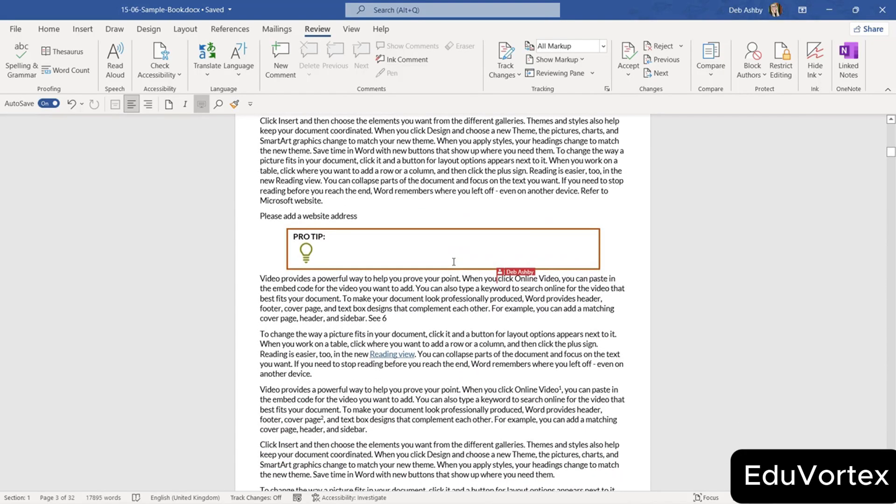
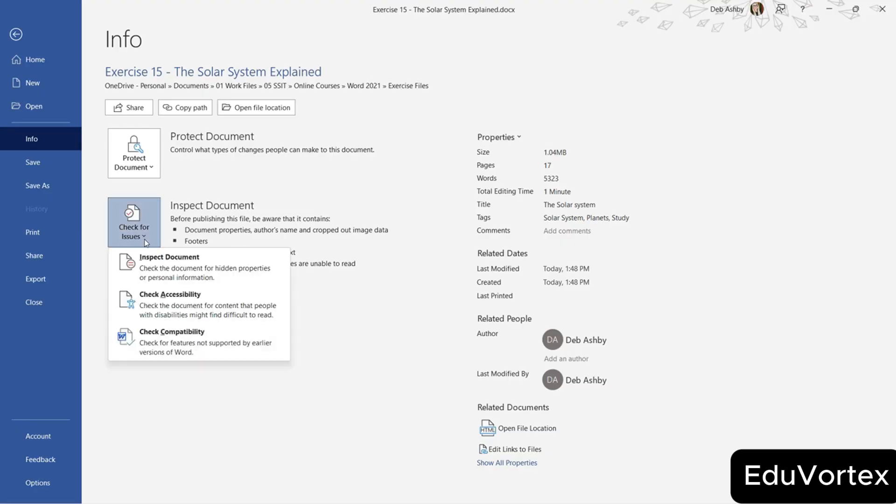
Save the document and run the Document Inspector on it.
{"action": "left_click", "coordinate": [148, 262]}
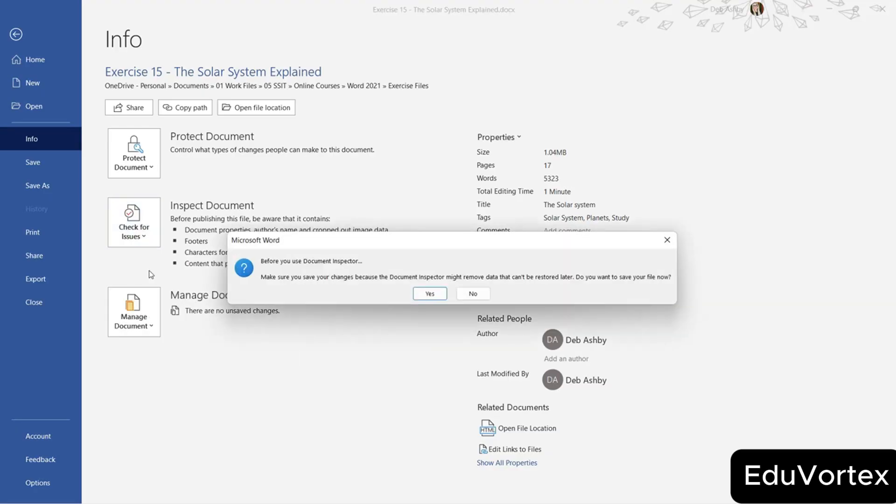
{"action": "left_click", "coordinate": [427, 294]}
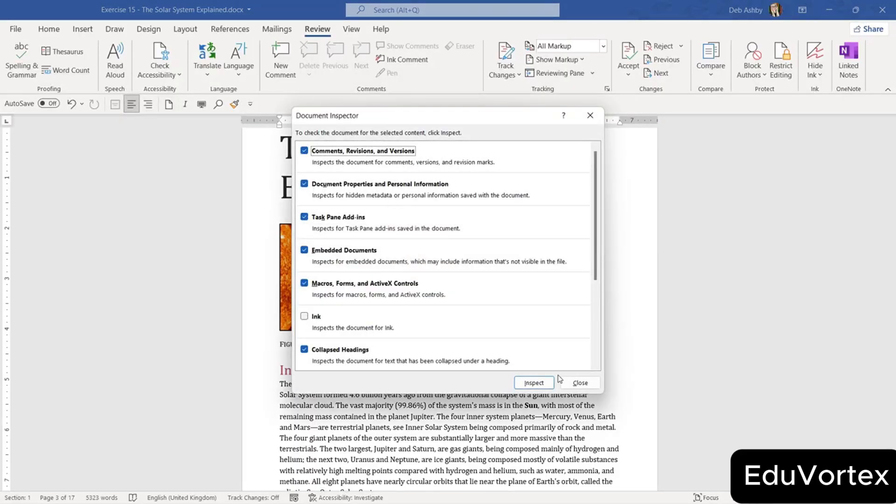
{"action": "left_click", "coordinate": [527, 384]}
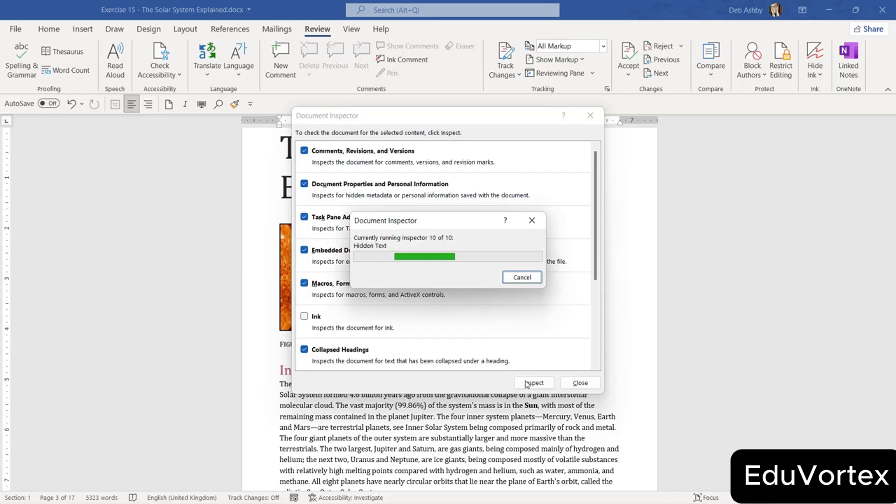
{"action": "mouse_move", "coordinate": [595, 182]}
{"action": "left_mouse_down"}
{"action": "mouse_move", "coordinate": [602, 264]}
{"action": "mouse_move", "coordinate": [600, 176]}
{"action": "left_mouse_up"}
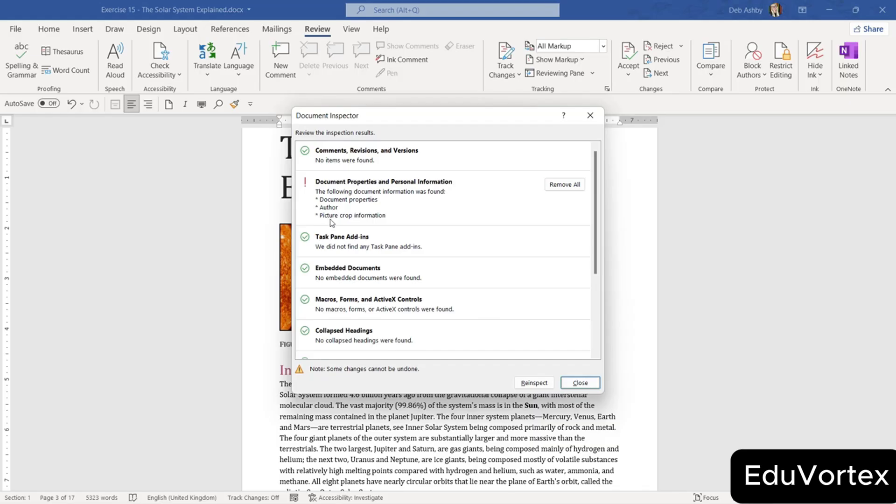
Remove all document properties and personal information, reinspect, and close the inspector.
{"action": "left_click", "coordinate": [564, 185]}
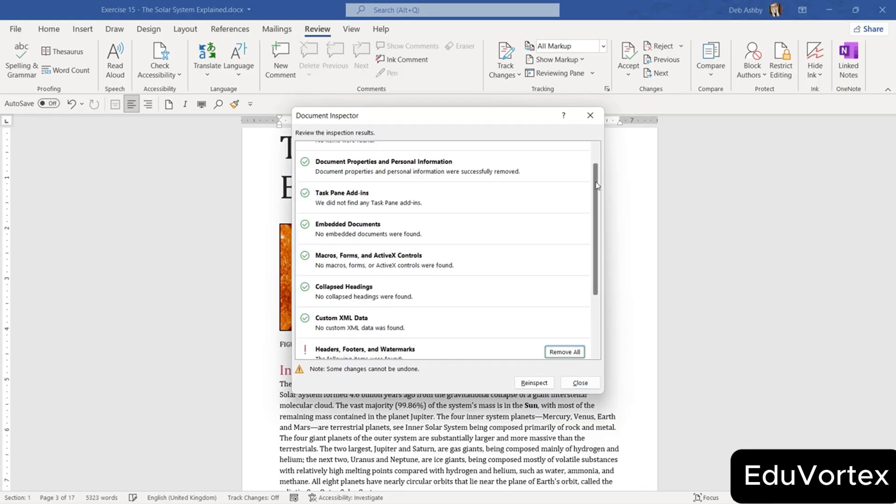
{"action": "left_click_drag", "start_coordinate": [596, 191], "coordinate": [600, 242]}
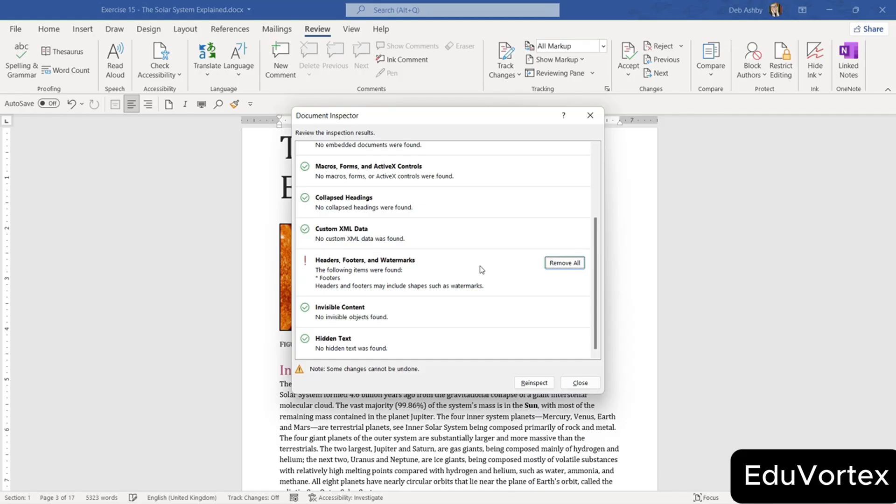
{"action": "left_click", "coordinate": [534, 384]}
{"action": "left_click", "coordinate": [534, 385]}
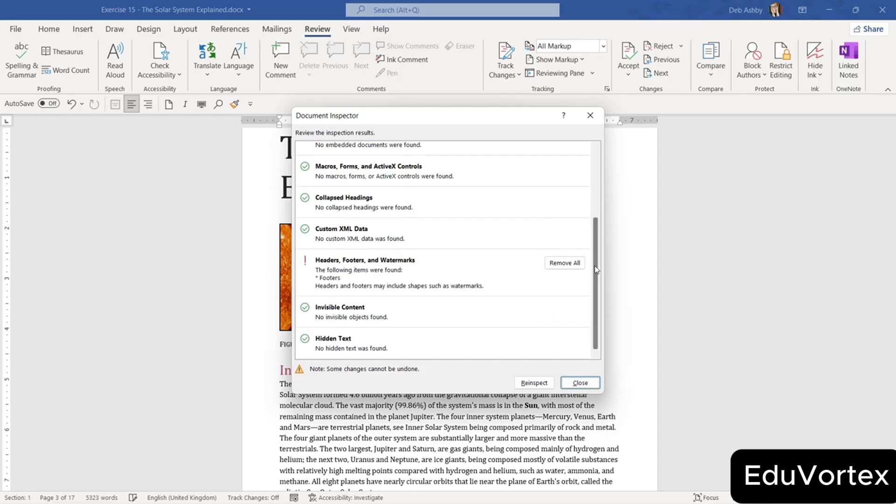
{"action": "scroll", "coordinate": [598, 195], "scroll_direction": "up", "scroll_amount": 5}
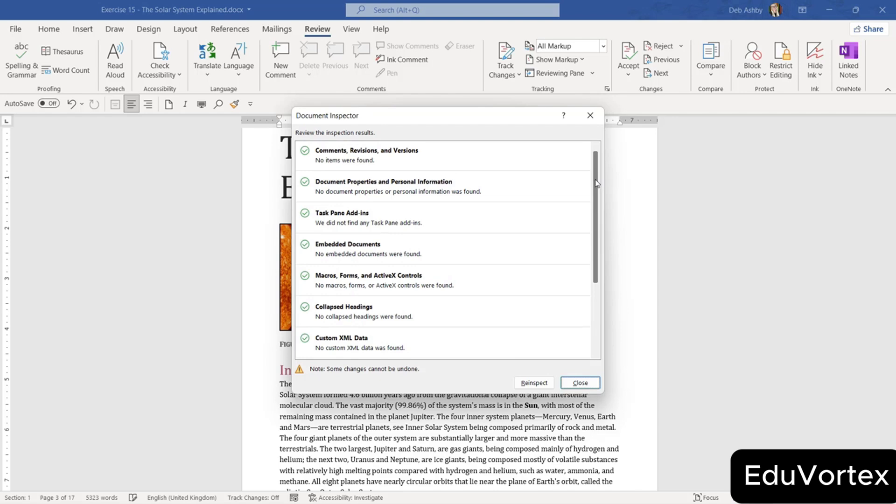
{"action": "left_click", "coordinate": [580, 383]}
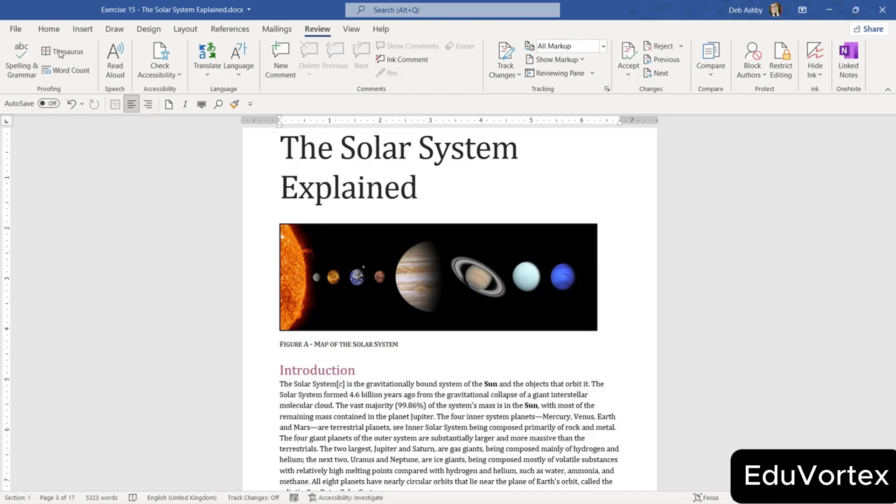
Run the accessibility check and expand the Missing alternative text errors.
{"action": "left_click", "coordinate": [15, 32]}
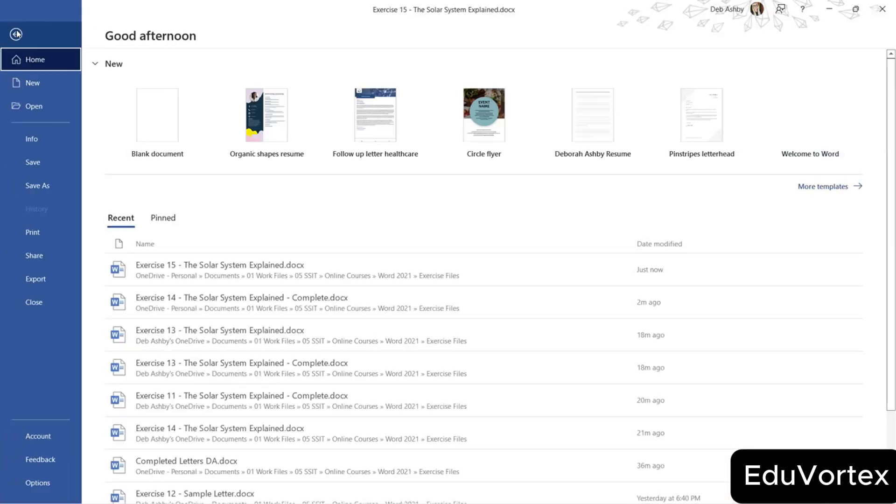
{"action": "left_click", "coordinate": [28, 140]}
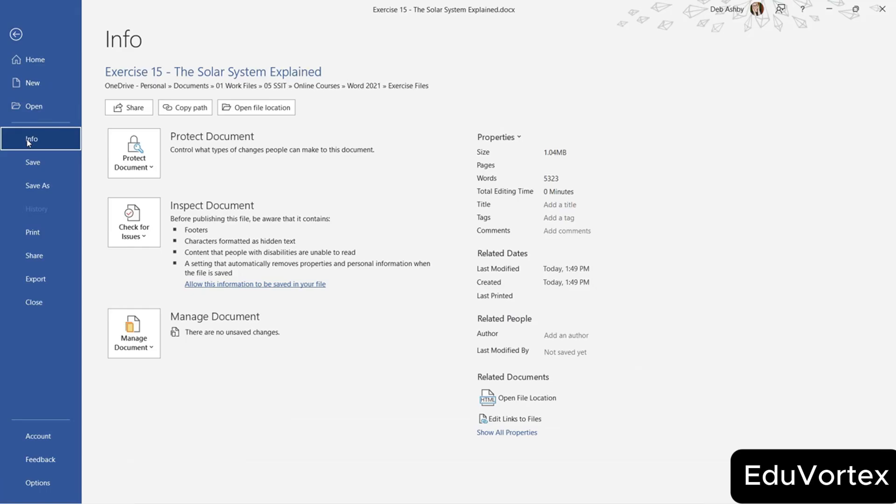
{"action": "left_click", "coordinate": [151, 233]}
{"action": "left_click", "coordinate": [155, 303]}
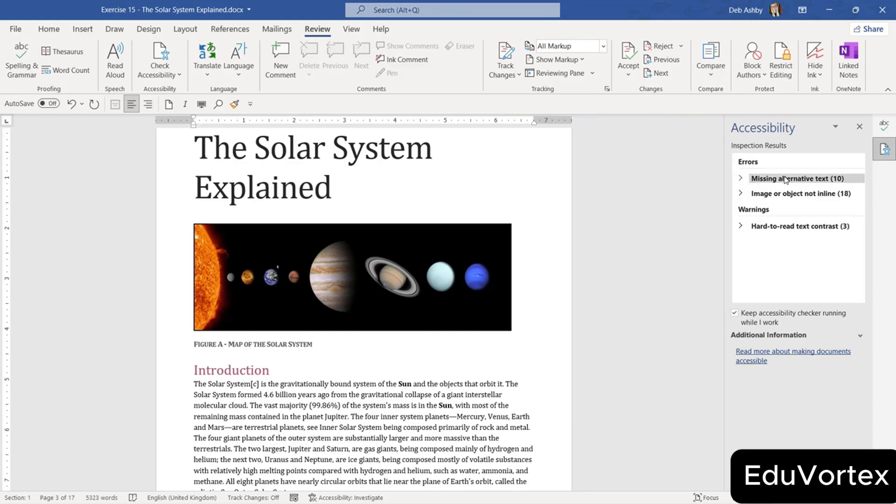
{"action": "left_click", "coordinate": [741, 180]}
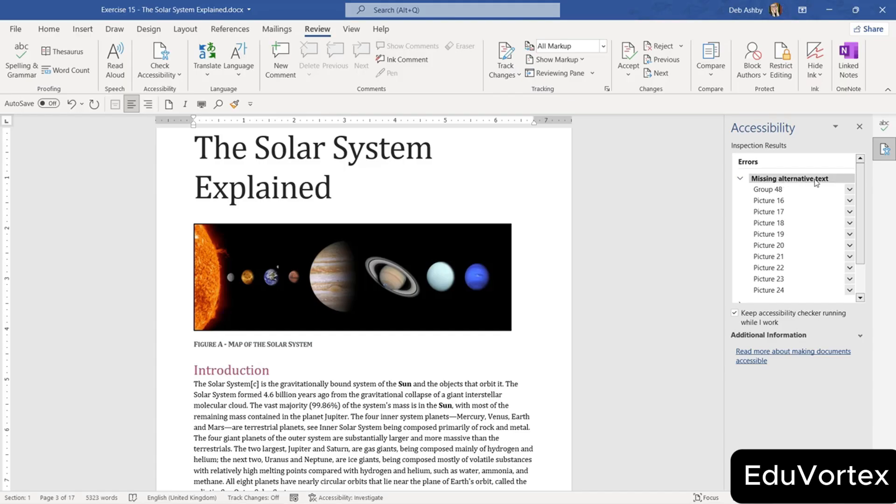
Give cover page Group 48 the alt text 'Document Cover Page containing document title'.
{"action": "left_click", "coordinate": [768, 191]}
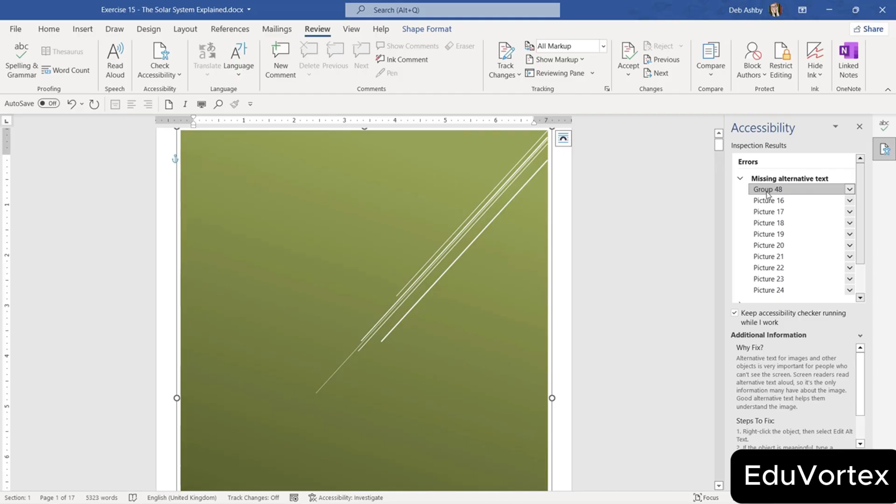
{"action": "left_click", "coordinate": [850, 190]}
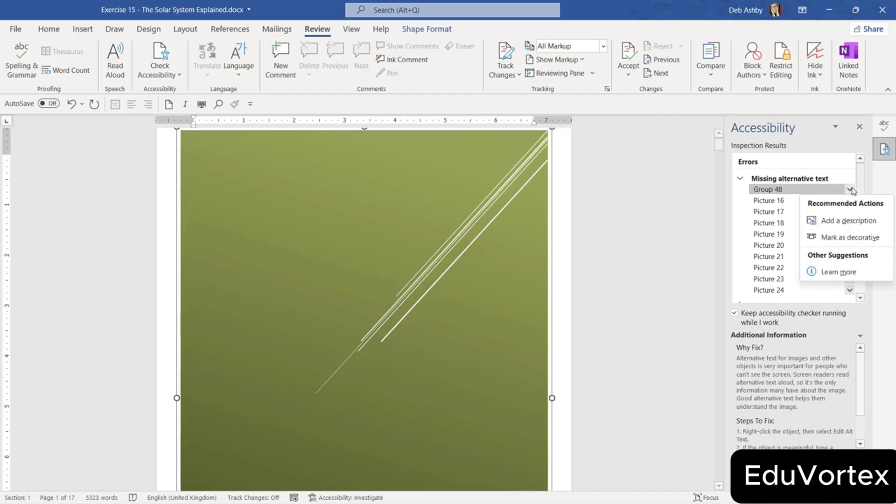
{"action": "left_click", "coordinate": [840, 220]}
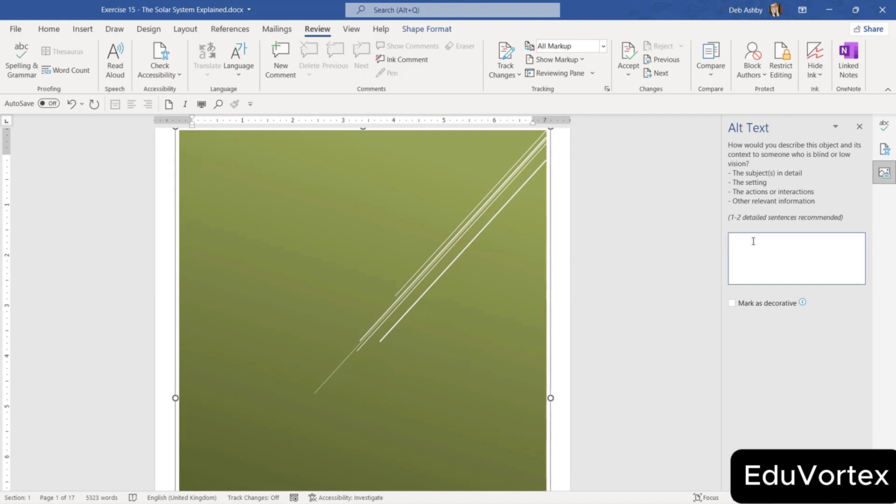
{"action": "type", "text": "Document Covver"}
{"action": "key", "text": "BackSpace"}
{"action": "key", "text": "BackSpace"}
{"action": "type", "text": "er Page containing "}
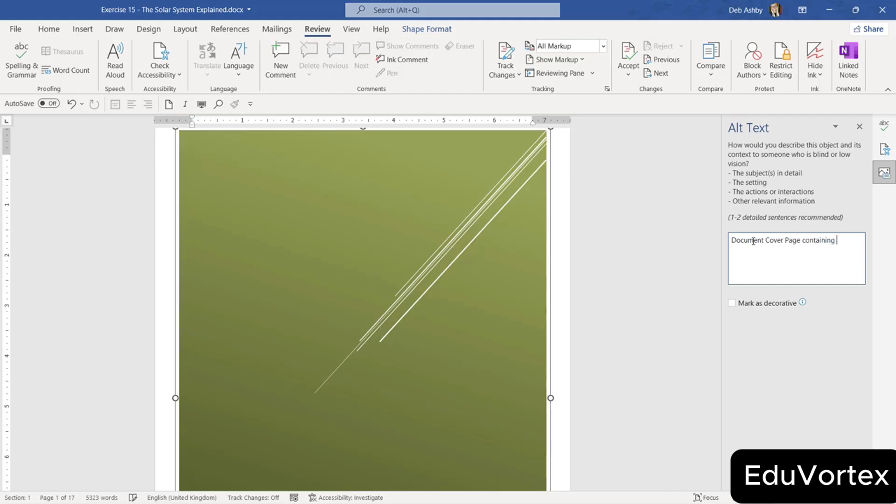
{"action": "type", "text": "doocum"}
{"action": "key", "text": "BackSpace"}
{"action": "key", "text": "BackSpace"}
{"action": "key", "text": "BackSpace"}
{"action": "key", "text": "BackSpace"}
{"action": "type", "text": "cument title"}
{"action": "left_click", "coordinate": [885, 149]}
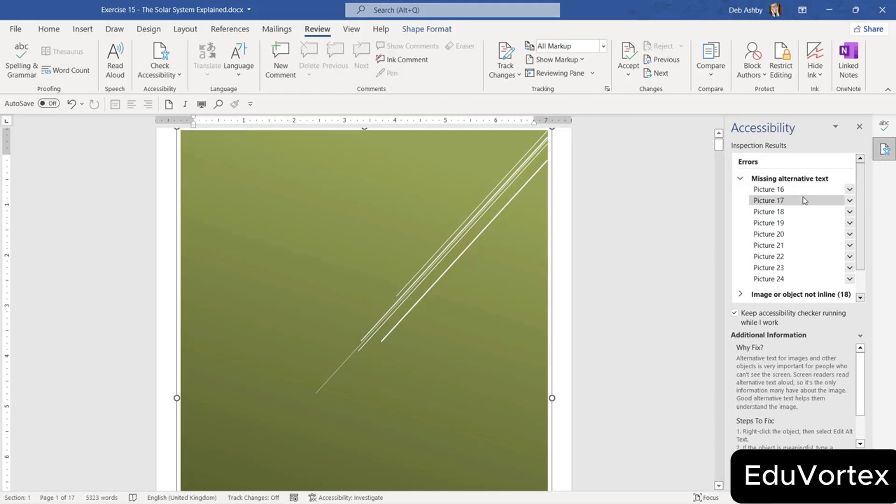
Give the solar system picture (Picture 16) the alt text 'Image of Solar System'.
{"action": "left_click", "coordinate": [850, 189]}
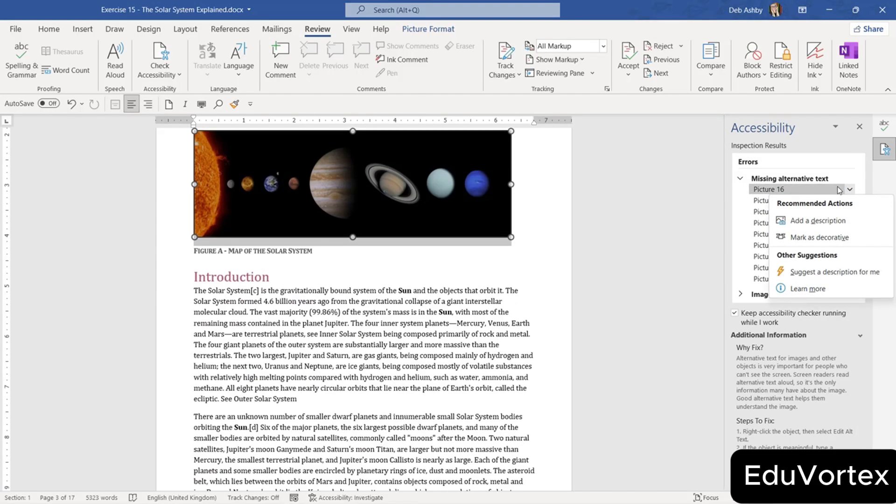
{"action": "left_click", "coordinate": [820, 223]}
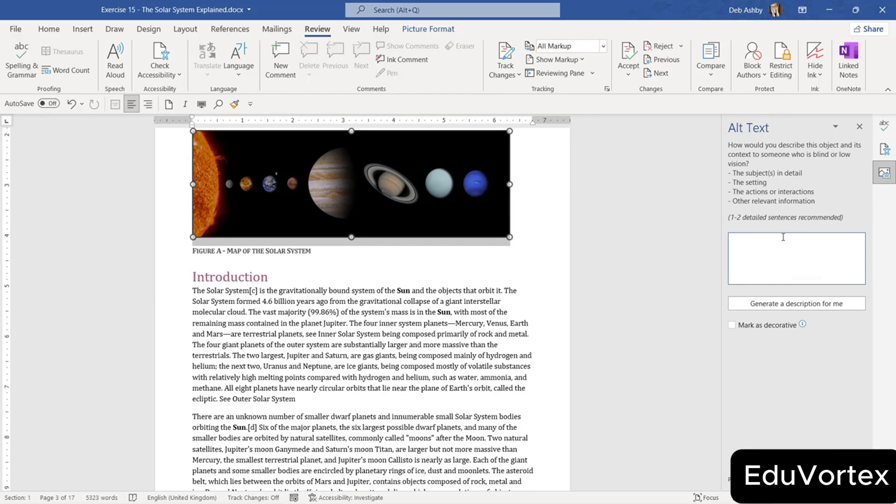
{"action": "type", "text": "Image of "}
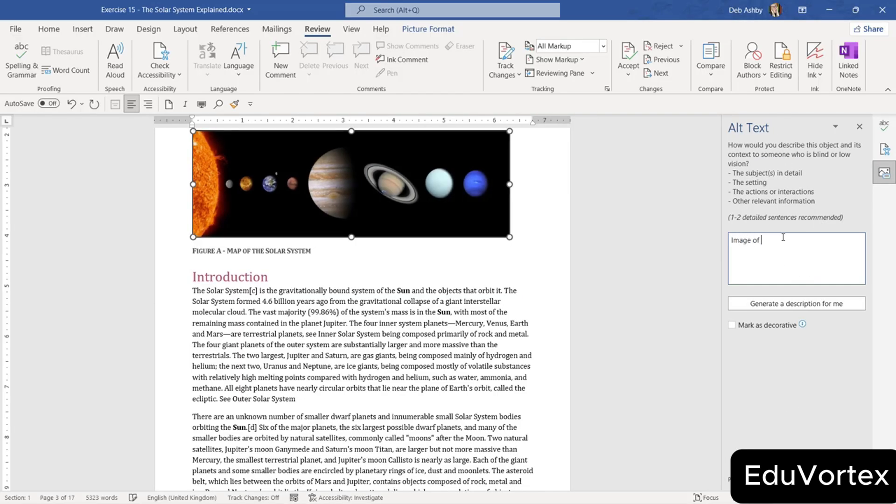
{"action": "type", "text": "Solar System"}
{"action": "left_click", "coordinate": [859, 126]}
Give the Jupiter picture (Picture 17) the alt text 'NASA photo of Jupiter'.
{"action": "left_click", "coordinate": [779, 189]}
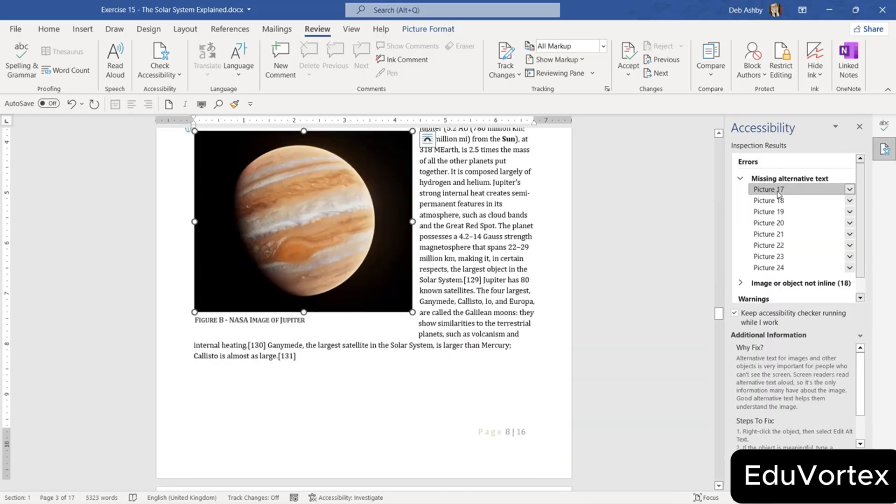
{"action": "left_click", "coordinate": [849, 189]}
{"action": "left_click", "coordinate": [816, 220]}
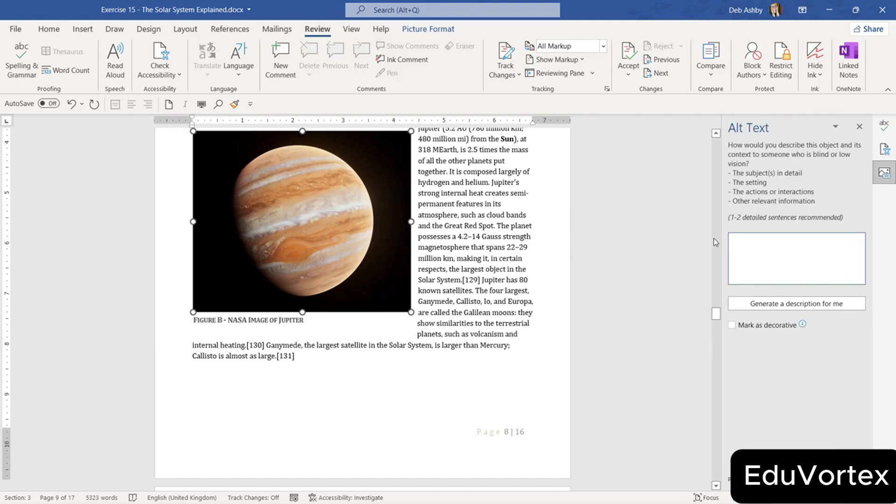
{"action": "type", "text": "NASA photo of Jupiter"}
{"action": "left_click", "coordinate": [859, 127]}
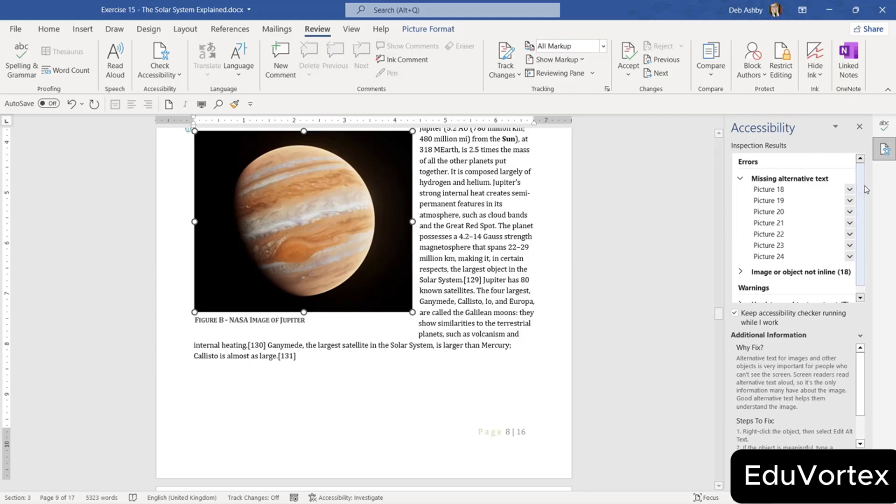
{"action": "scroll", "coordinate": [821, 196], "scroll_direction": "down", "scroll_amount": 1}
Collapse the missing alt text group and review the Image or object not inline errors.
{"action": "left_click", "coordinate": [748, 177]}
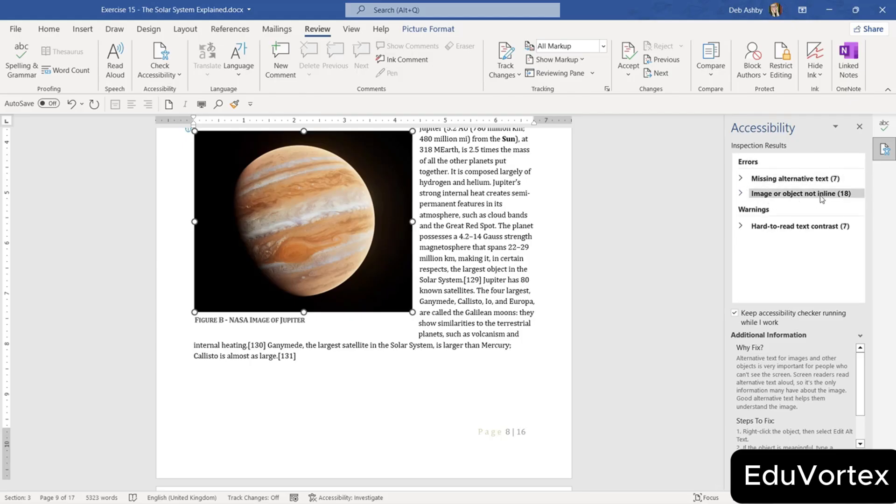
{"action": "left_click", "coordinate": [746, 195]}
{"action": "left_click", "coordinate": [807, 195]}
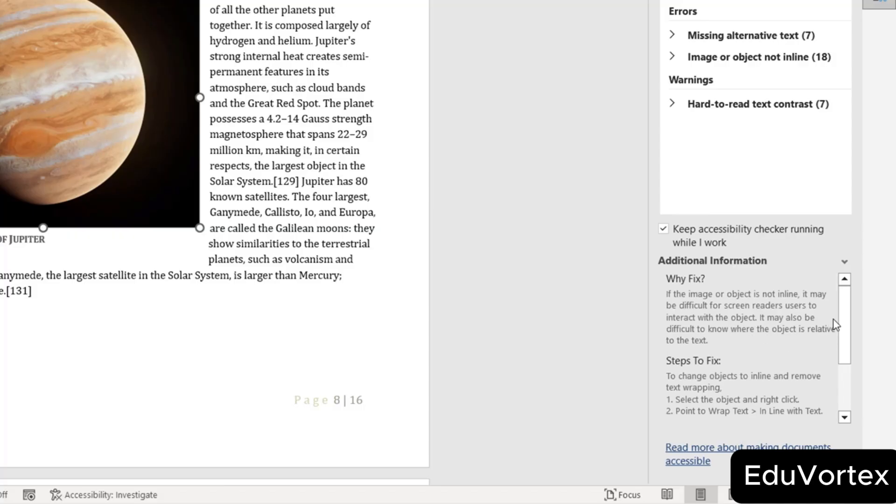
{"action": "left_click_drag", "start_coordinate": [844, 308], "coordinate": [847, 341]}
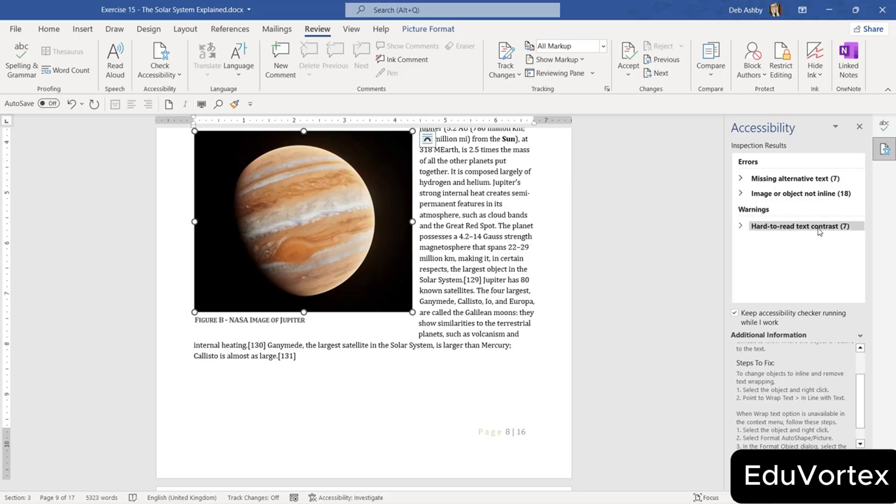
Review the low-contrast footer Page text and Planet table heading, then close both panes.
{"action": "left_click", "coordinate": [760, 229]}
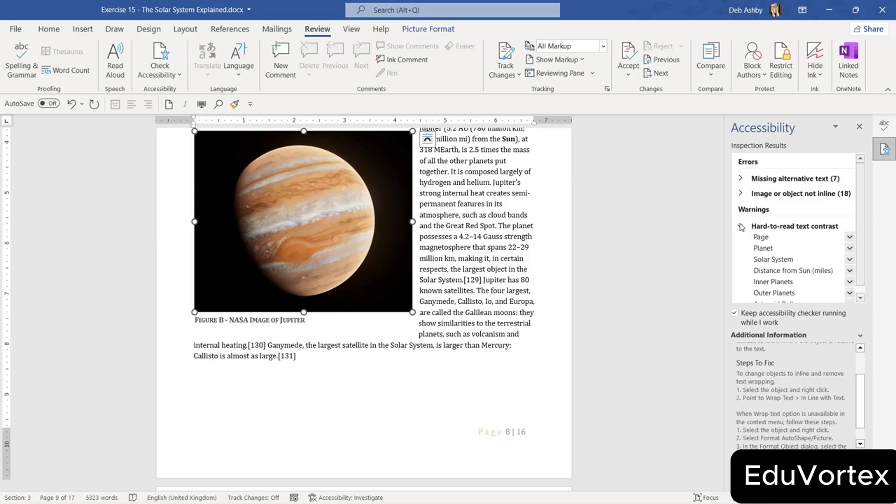
{"action": "left_click", "coordinate": [761, 237]}
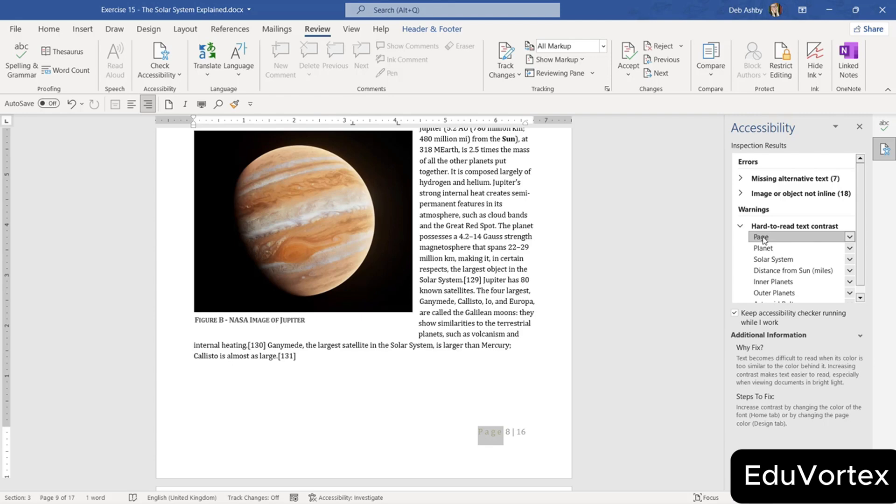
{"action": "left_click", "coordinate": [764, 248]}
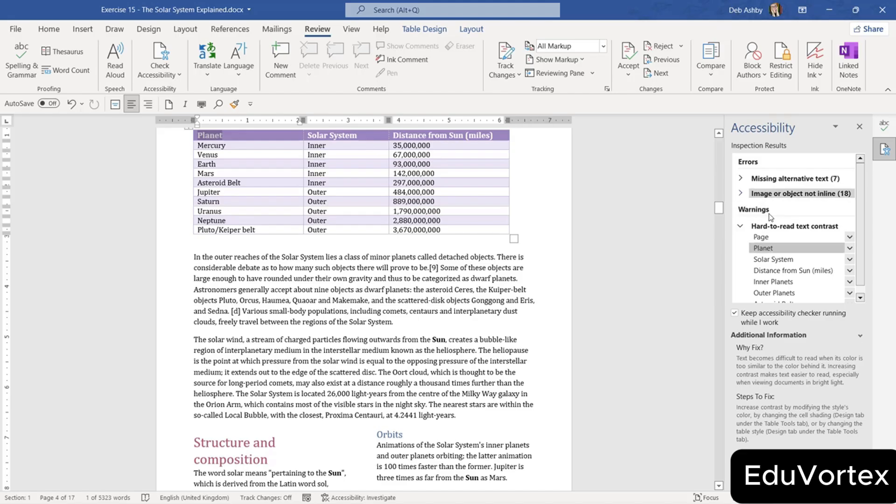
{"action": "left_click", "coordinate": [859, 128]}
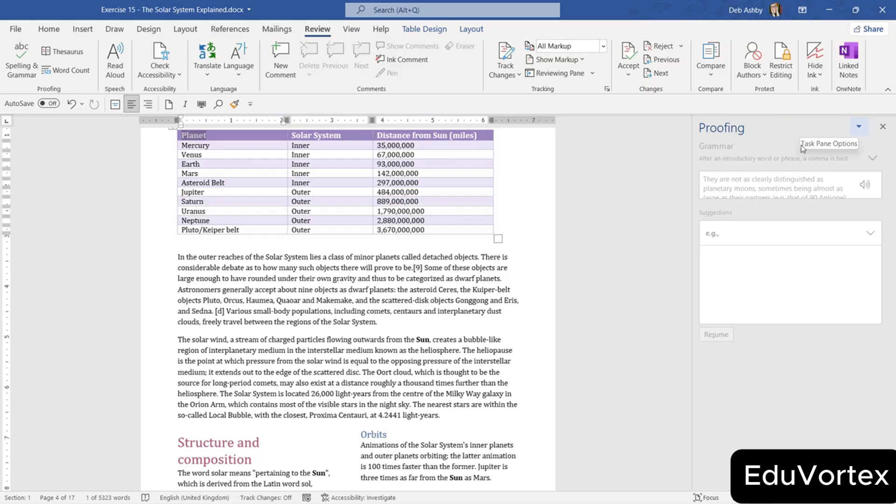
{"action": "left_click", "coordinate": [430, 290]}
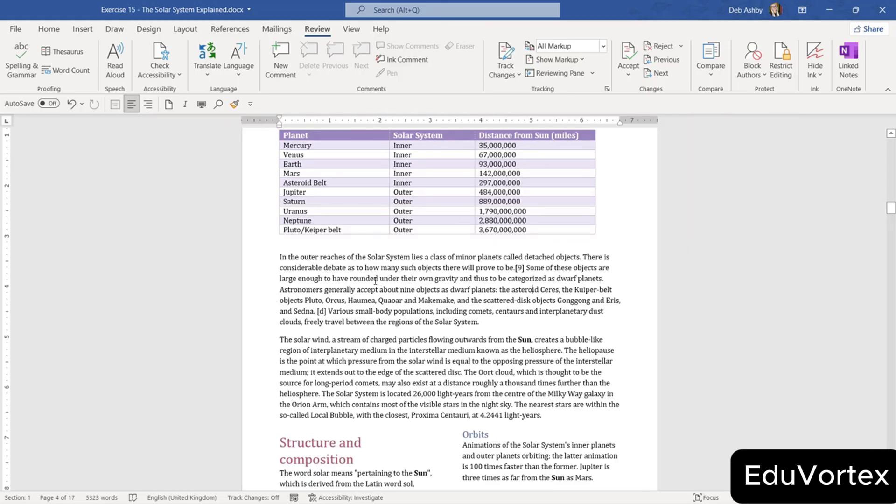
Mark The Solar System Explained as final, confirming the save and dismissing the notice.
{"action": "left_click", "coordinate": [15, 29]}
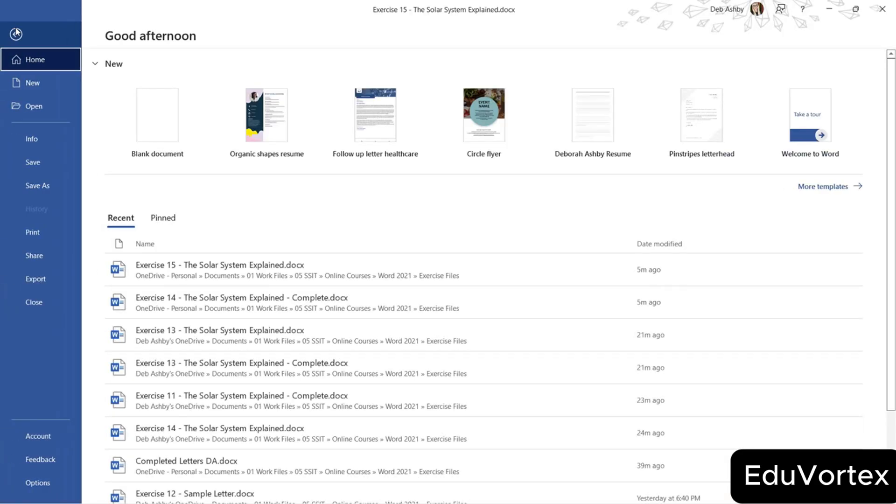
{"action": "left_click", "coordinate": [28, 138]}
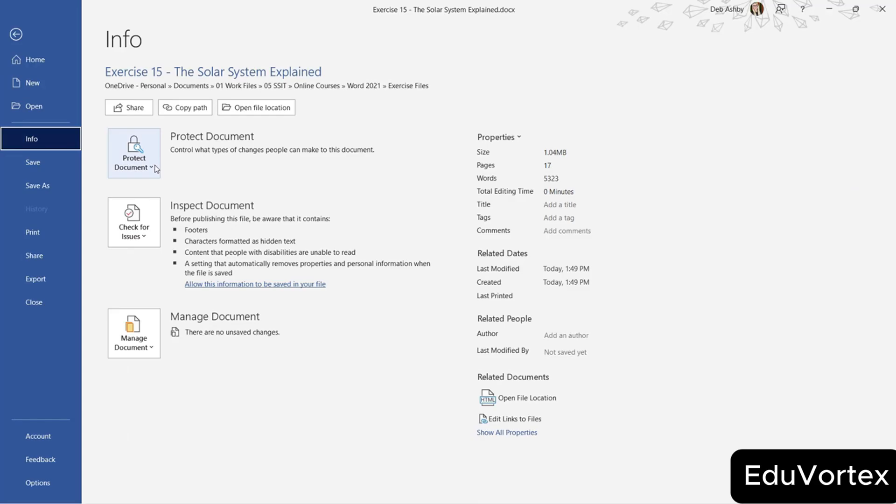
{"action": "left_click", "coordinate": [134, 154]}
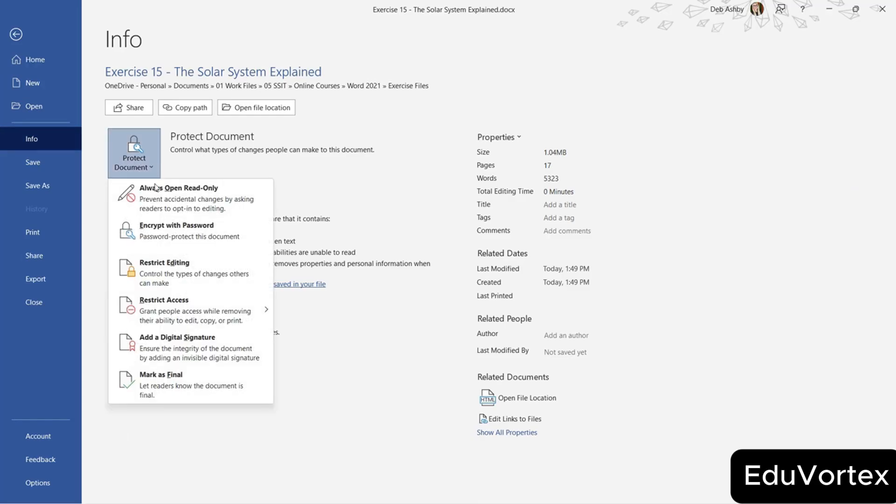
{"action": "left_click", "coordinate": [178, 392]}
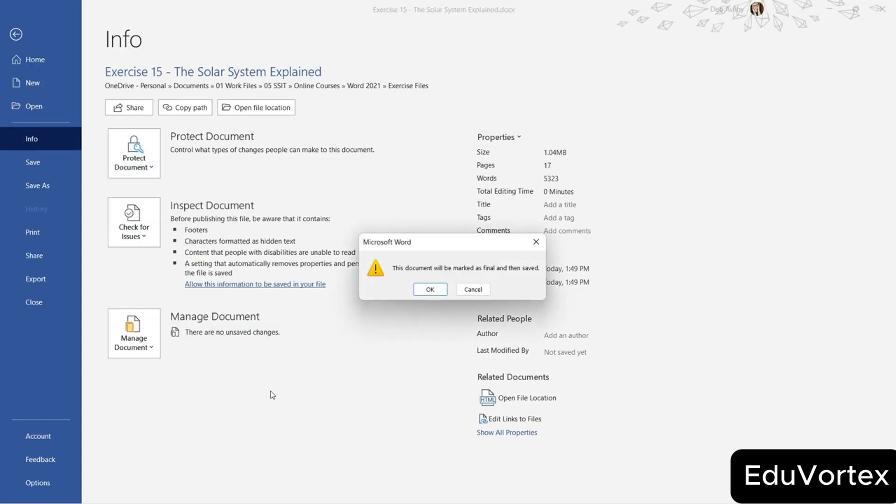
{"action": "left_click", "coordinate": [430, 289]}
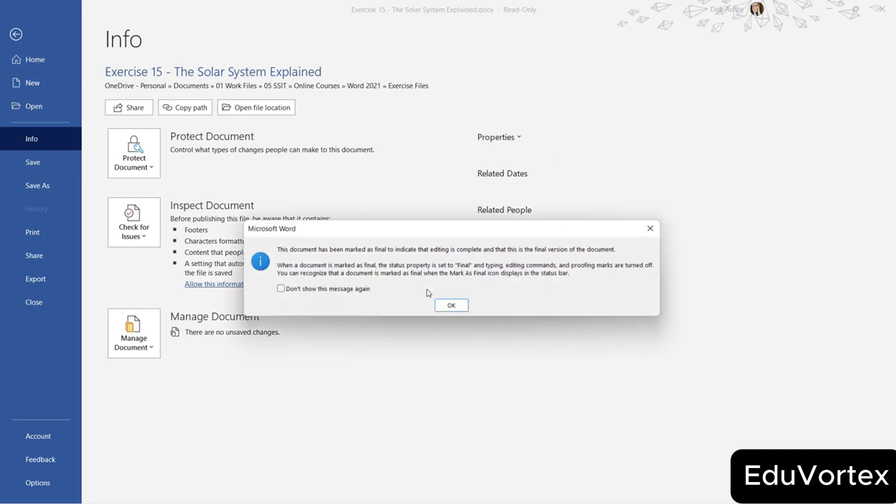
{"action": "left_click", "coordinate": [452, 306]}
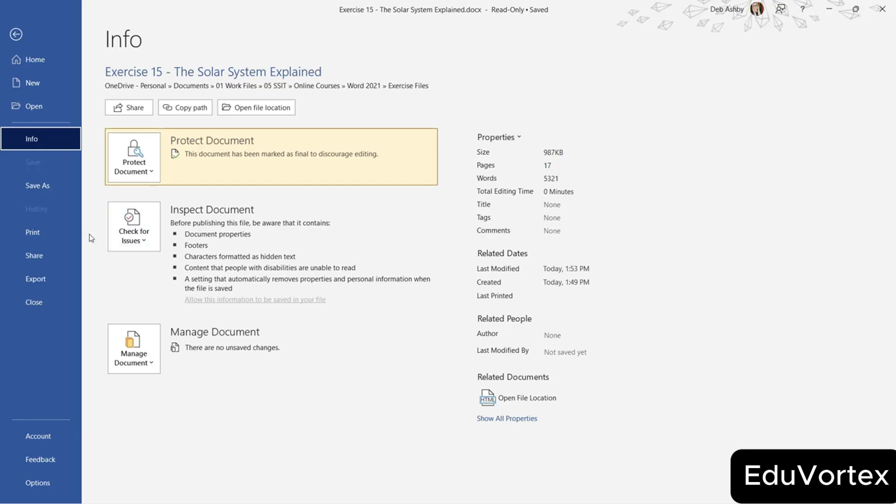
Invite the suggested collaborator to the document with Can edit permission and send the invitation.
{"action": "left_click", "coordinate": [31, 257]}
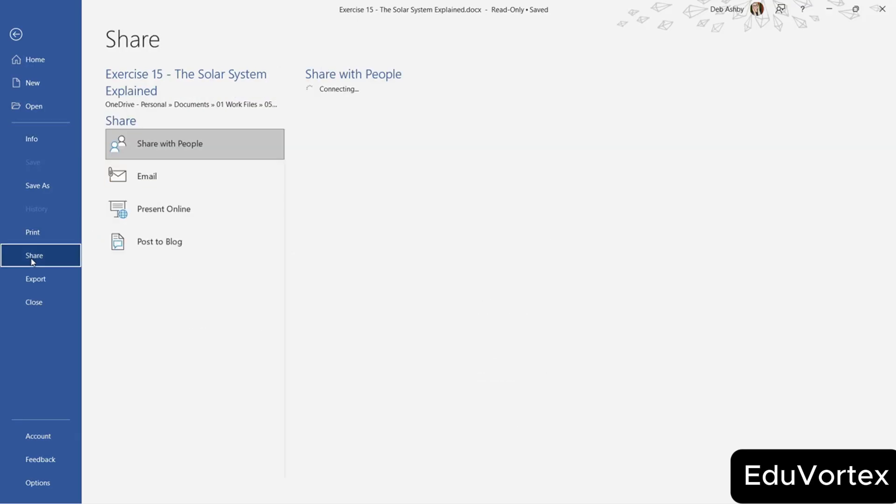
{"action": "left_click", "coordinate": [312, 107]}
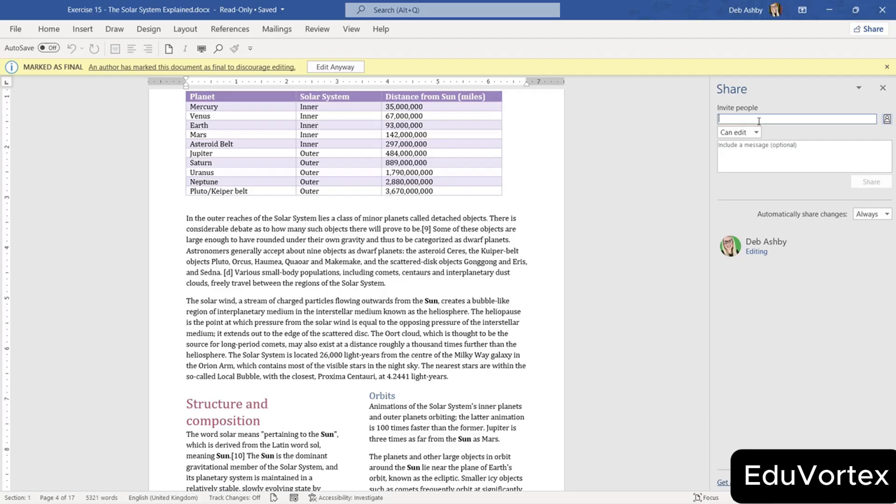
{"action": "type", "text": "jen"}
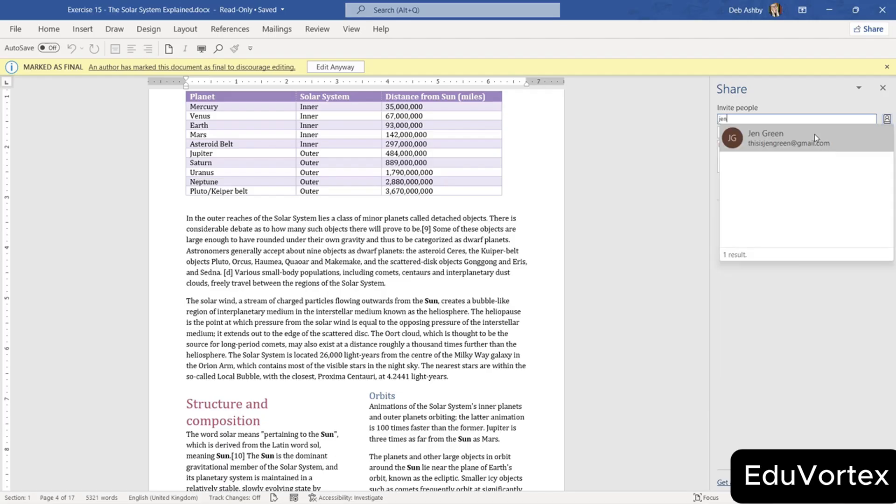
{"action": "left_click", "coordinate": [814, 134]}
{"action": "left_click", "coordinate": [756, 133]}
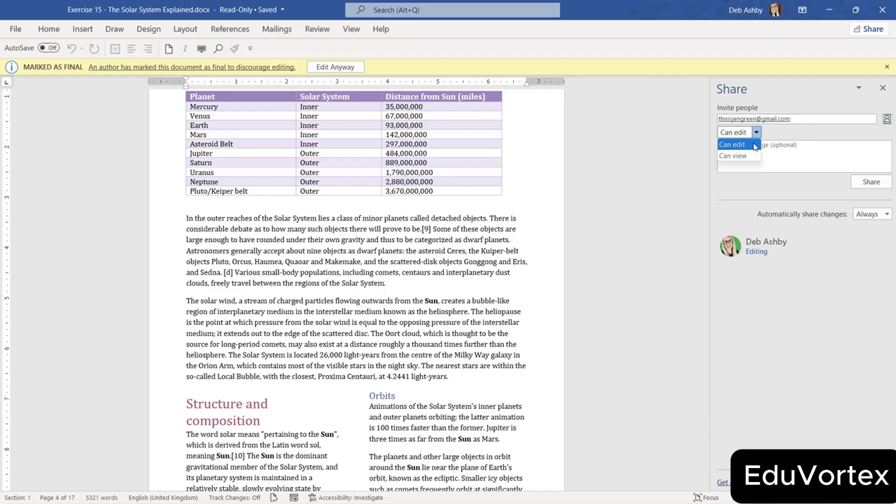
{"action": "left_click", "coordinate": [756, 137]}
{"action": "left_click", "coordinate": [871, 184]}
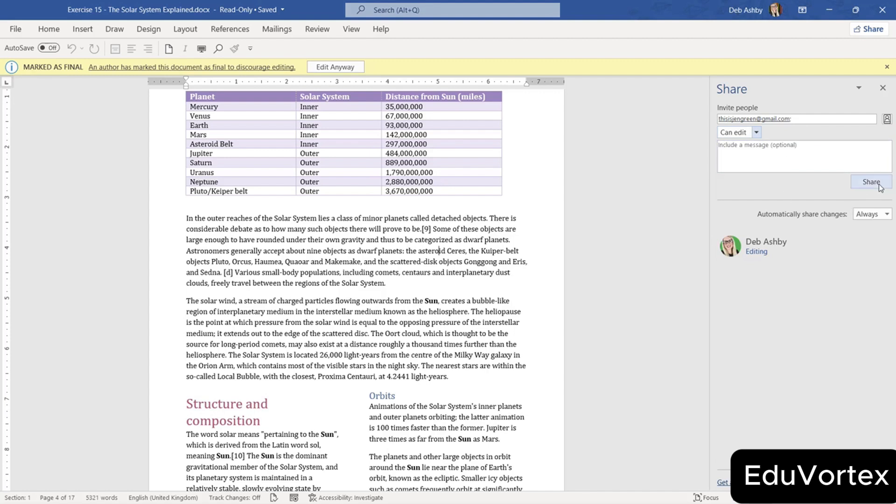